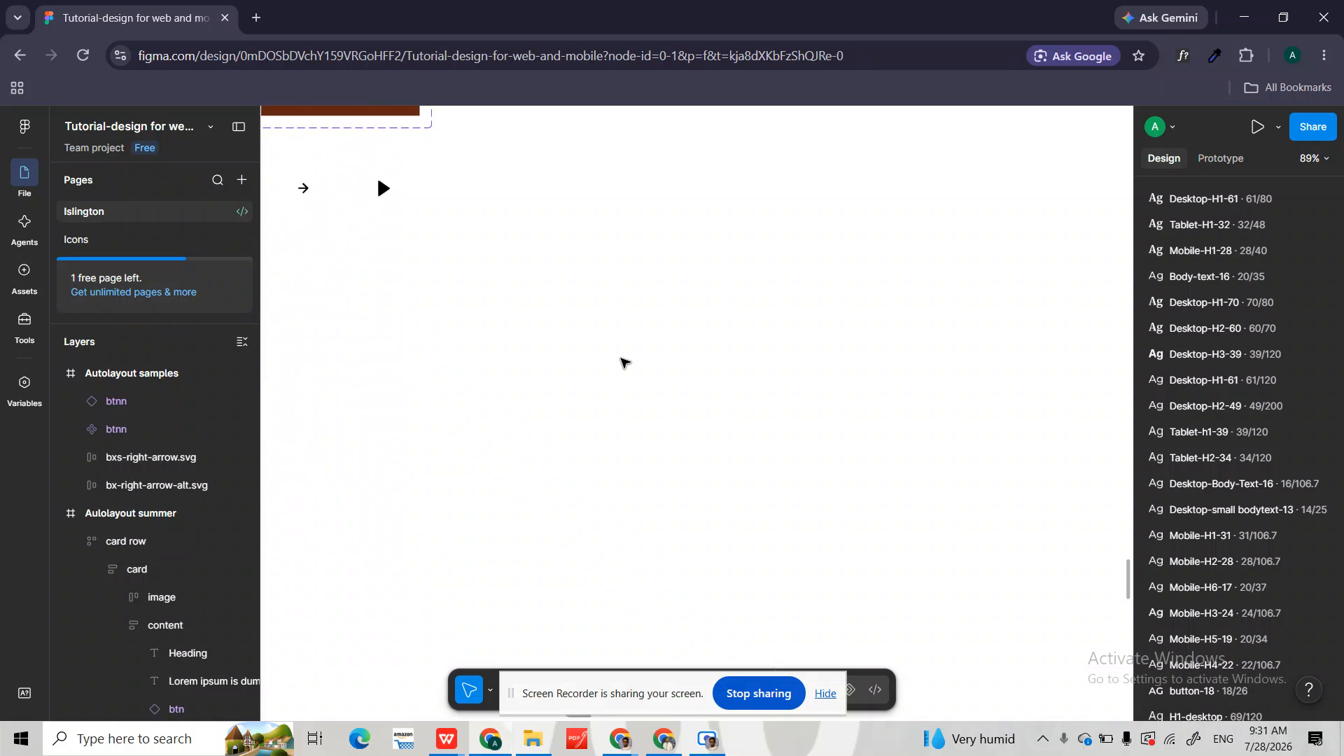
- Add a text layer reading "Book Now" below the two arrow icons
scroll(625, 362, "up", 2)
scroll(625, 361, "down", 1)
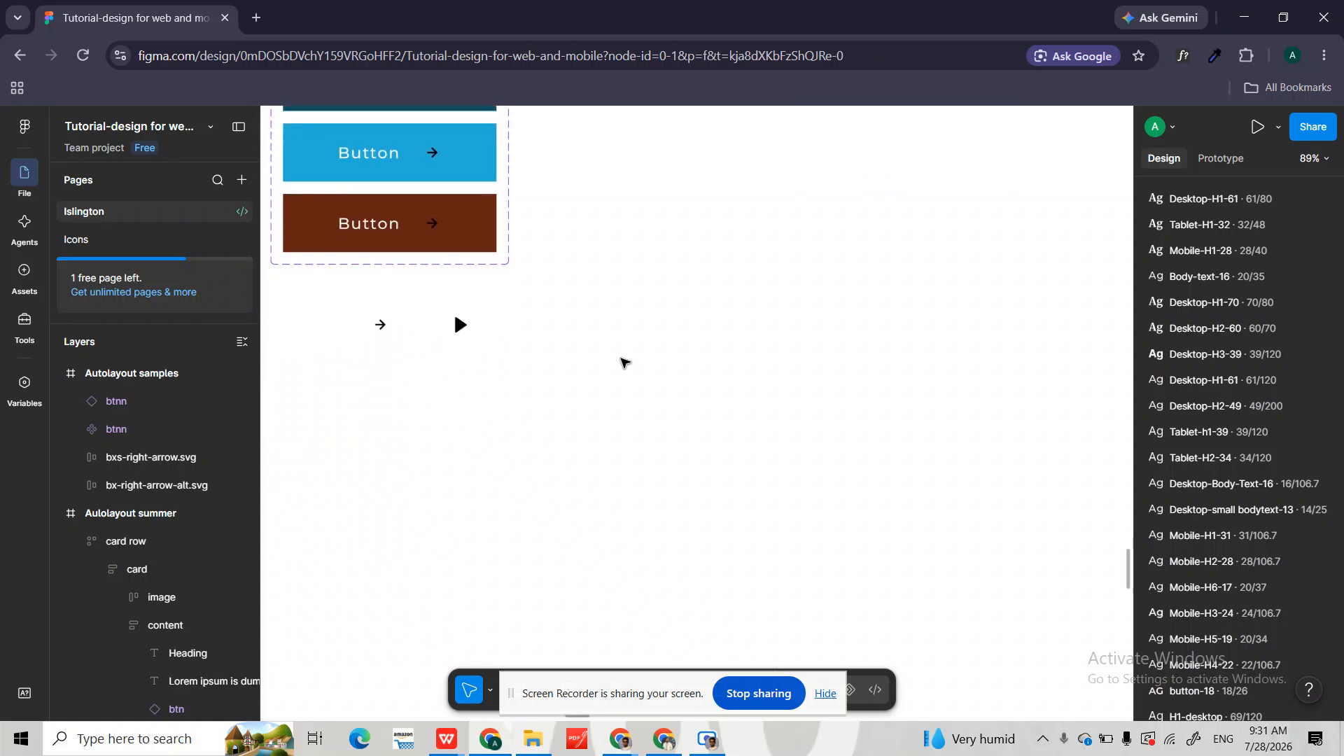
scroll(625, 362, "down", 4)
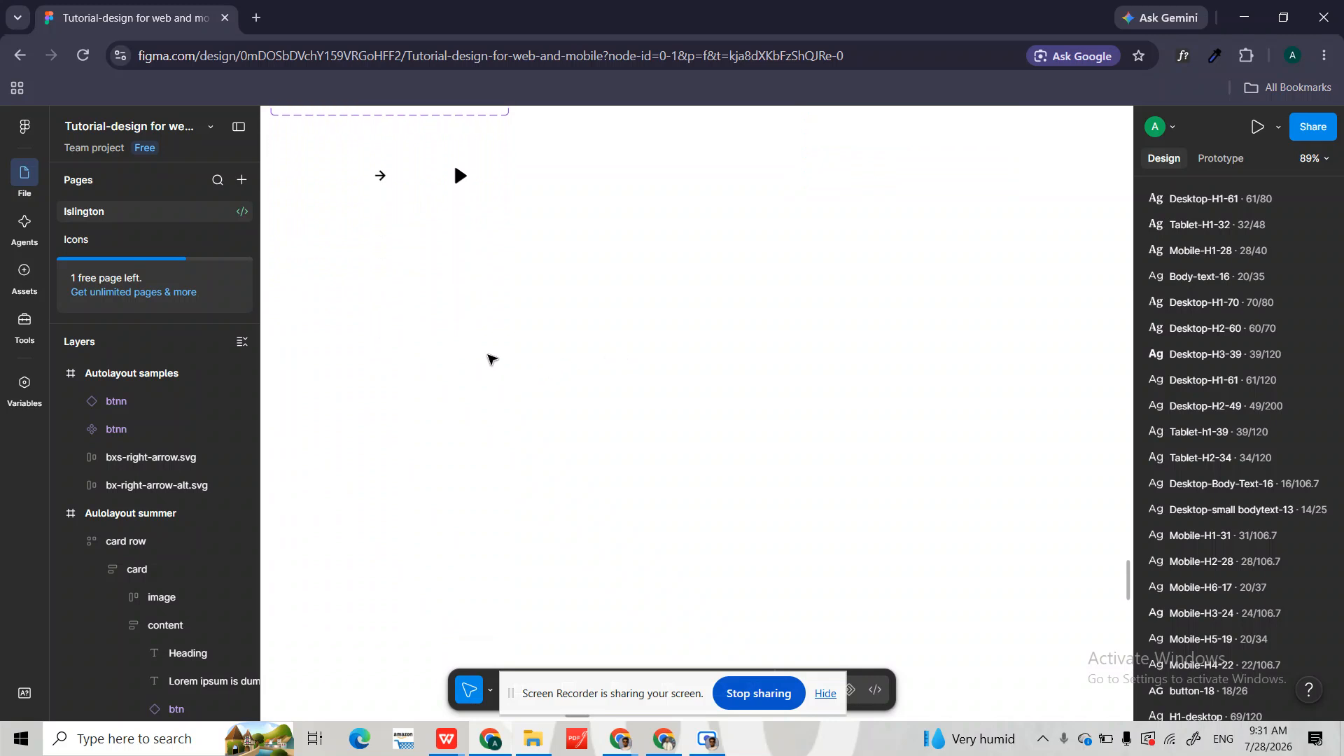
key("t")
left_click(417, 309)
type("B")
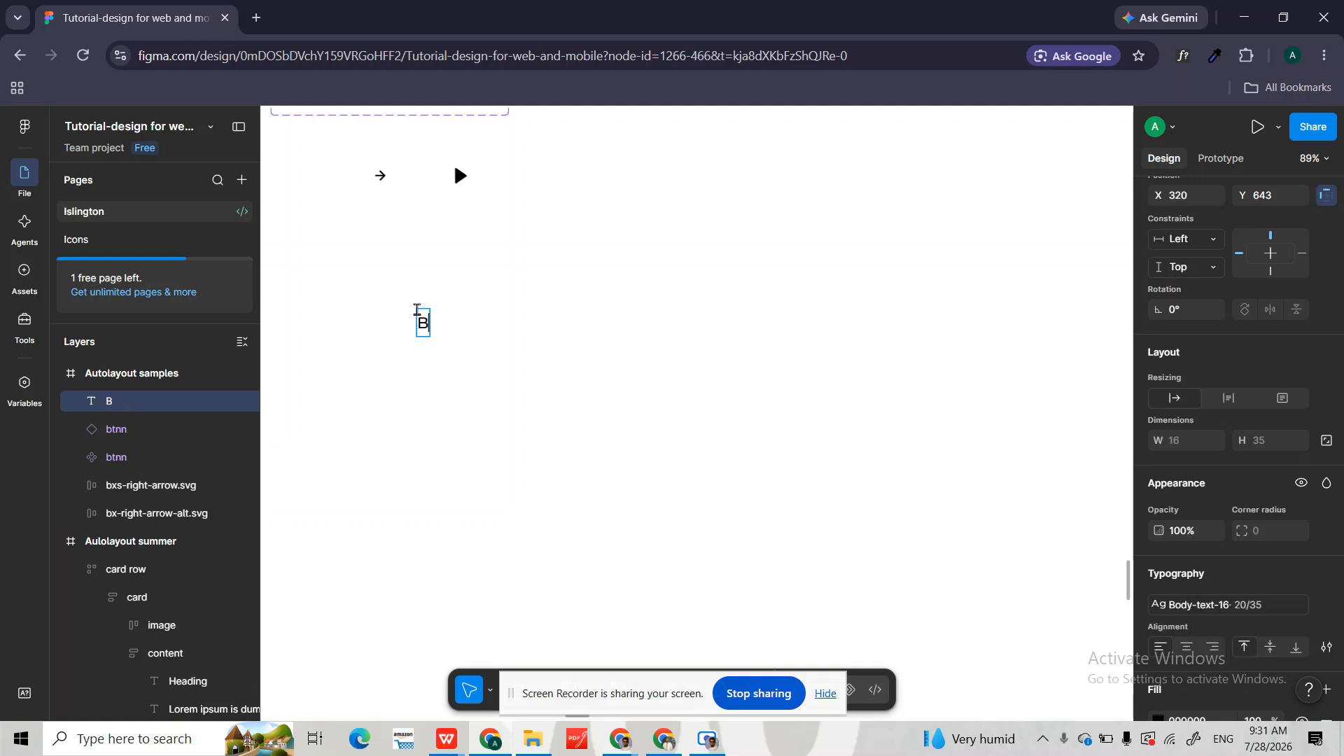
type("ook NOw")
key("BackSpace")
key("BackSpace")
type("ow")
key("Escape")
- Wrap the "Book Now" text in an auto layout frame and keep that frame selected
scroll(591, 360, "up", 5)
scroll(592, 360, "left", 3)
left_click(488, 411)
left_click(483, 303)
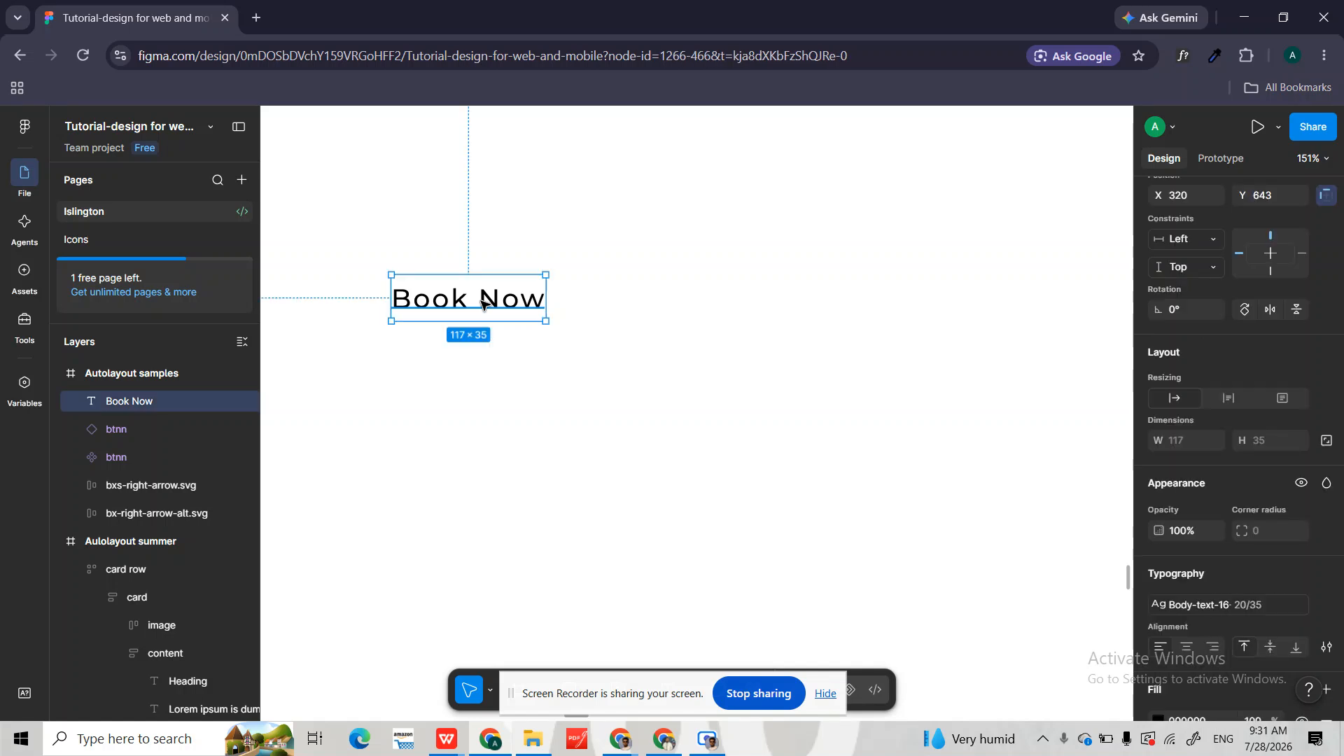
key("shift+a")
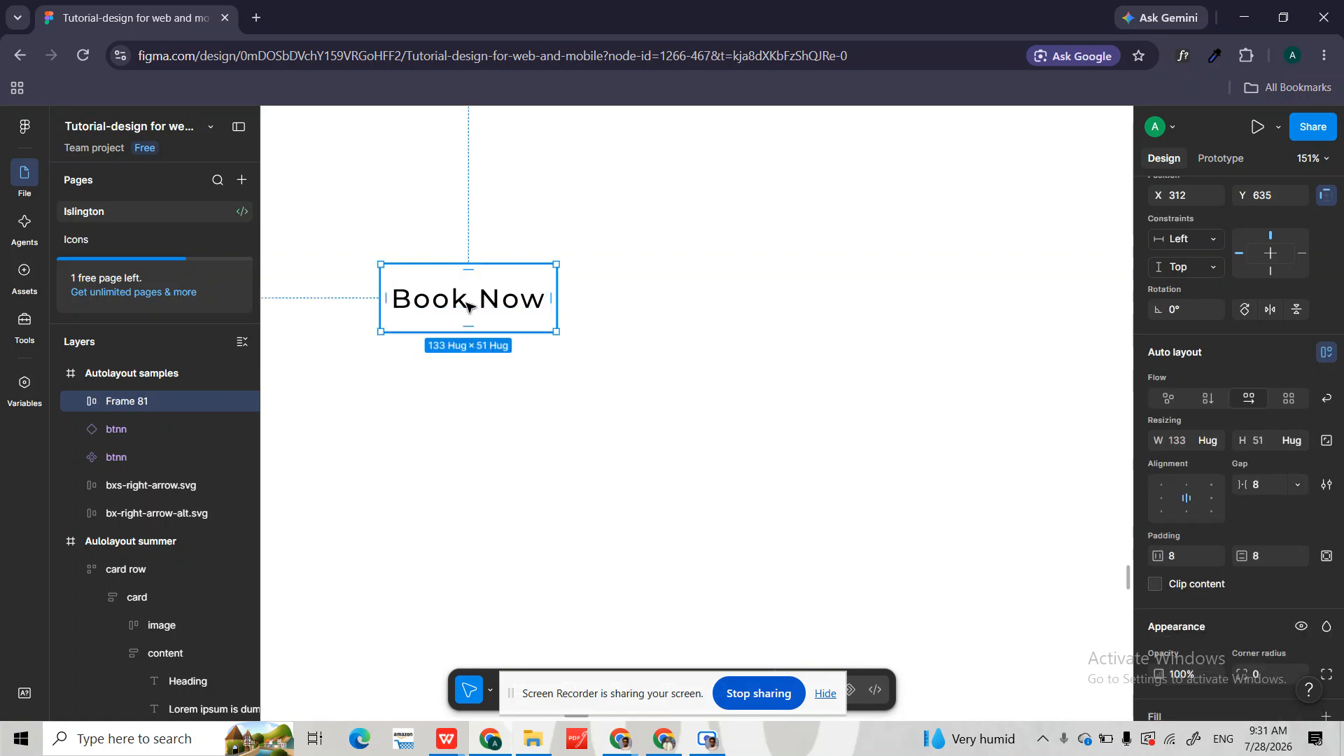
right_click(468, 306)
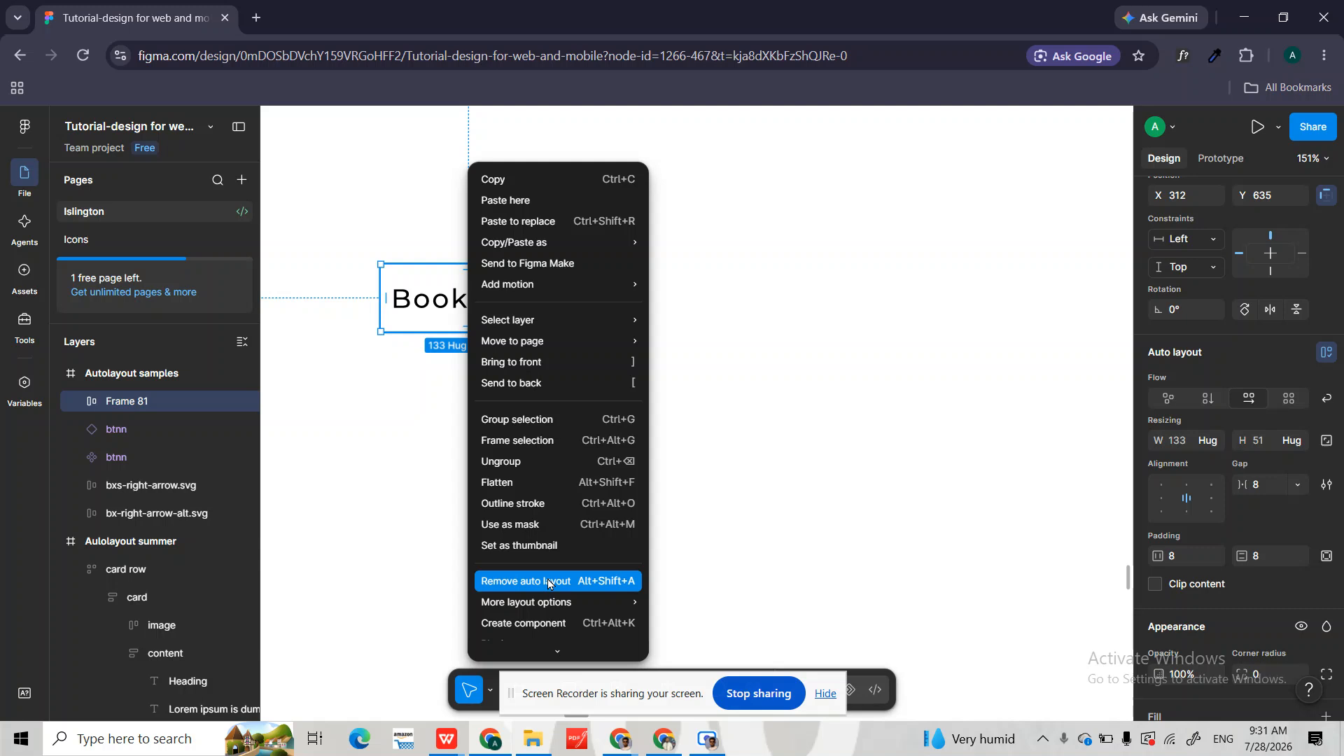
left_click(815, 397)
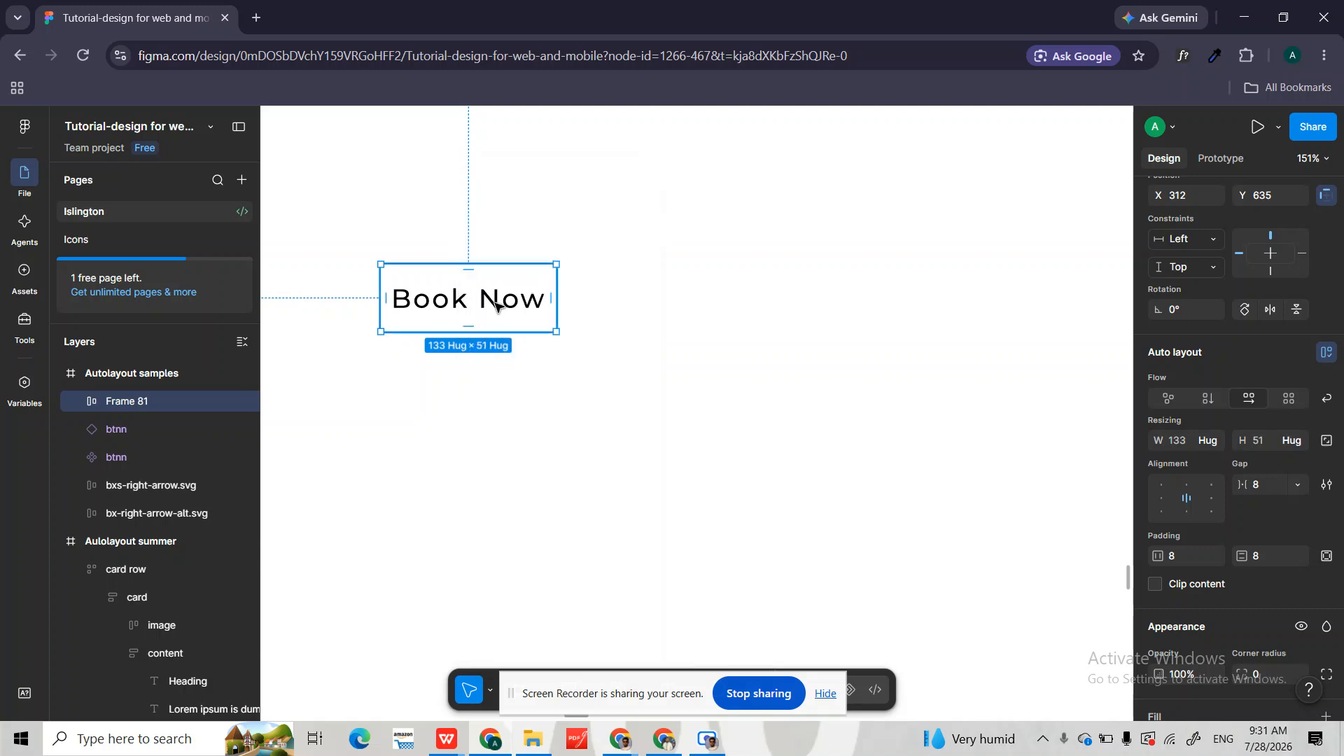
left_click(693, 336)
left_click(525, 297)
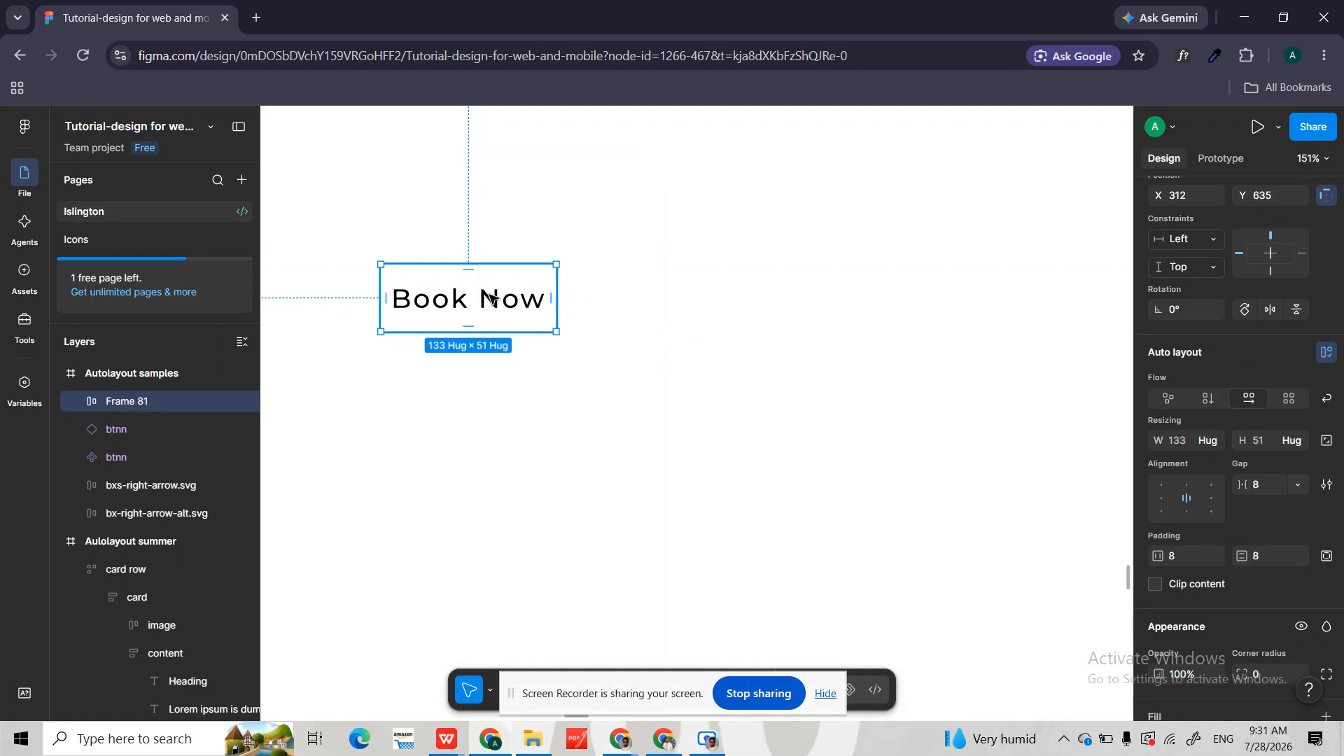
- Fill the auto layout frame around "Book Now" with the library colour color/Walnut/walnut
scroll(1220, 515, "down", 4)
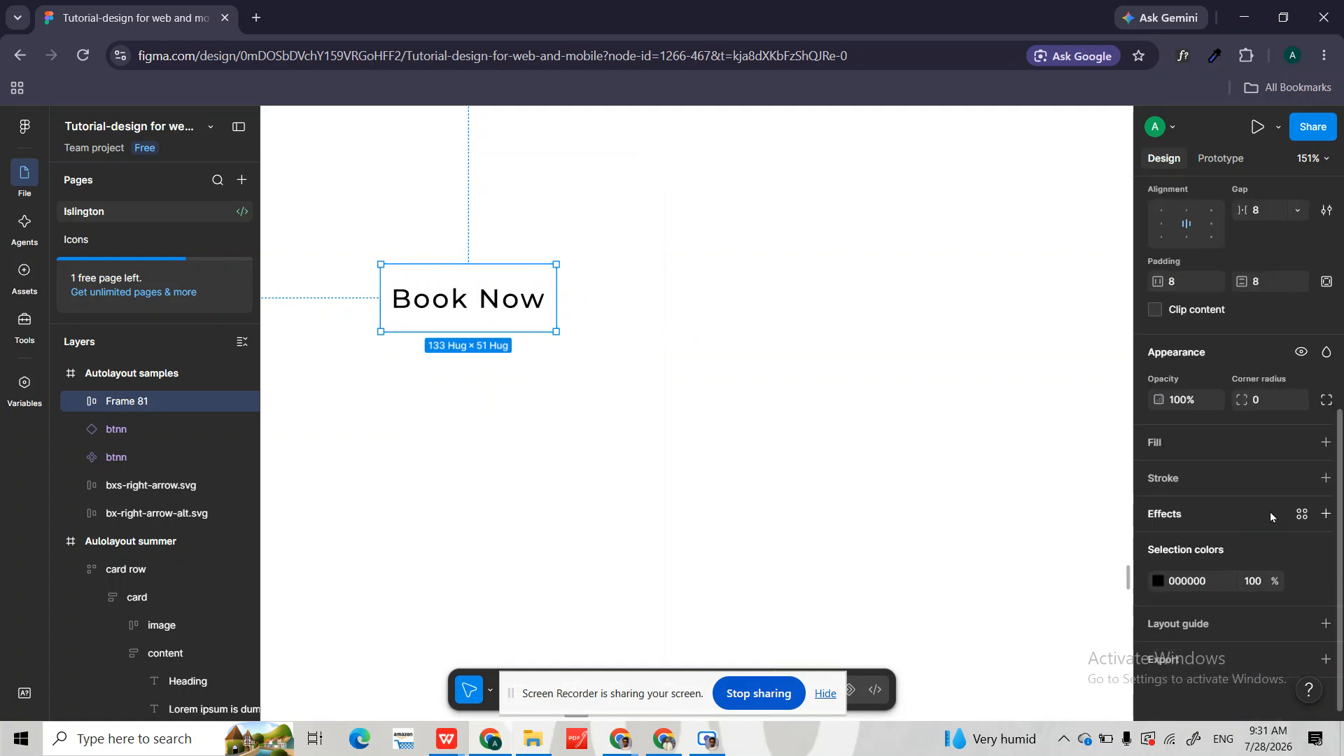
left_click(1304, 444)
scroll(1095, 561, "down", 5)
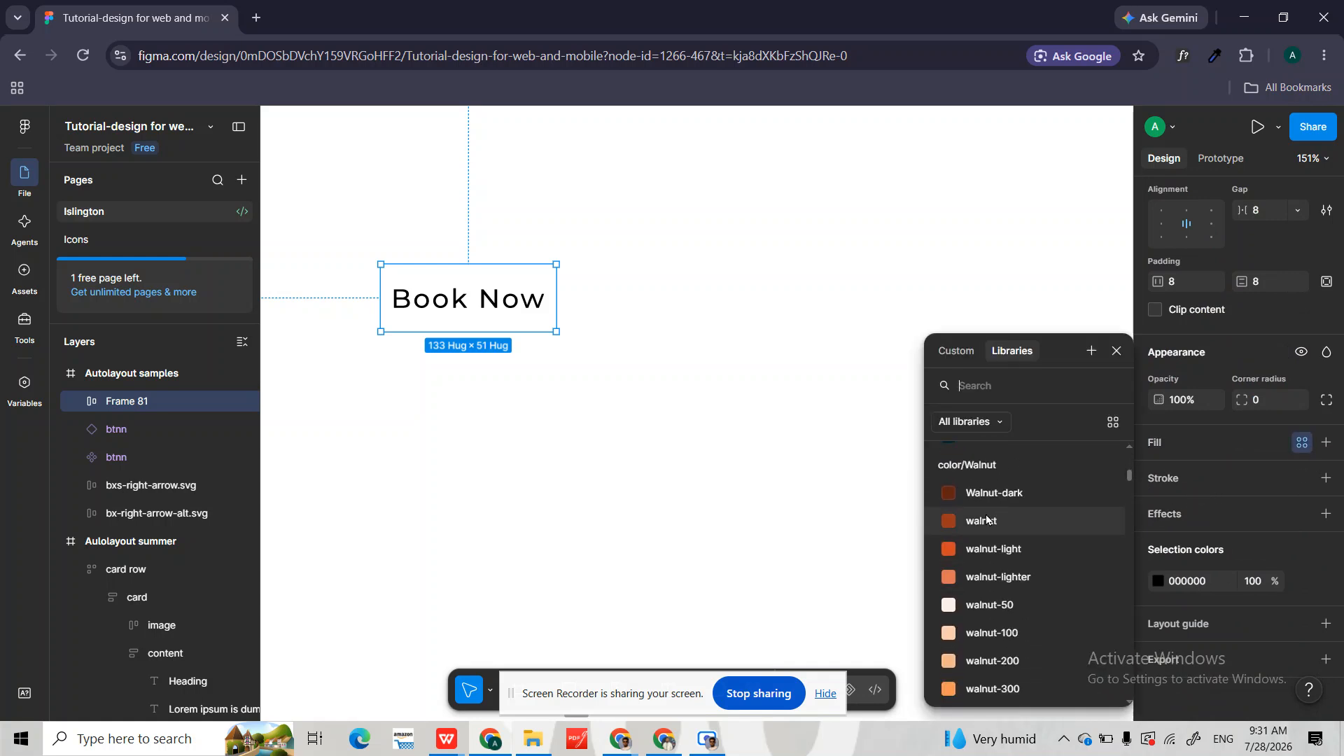
left_click(989, 519)
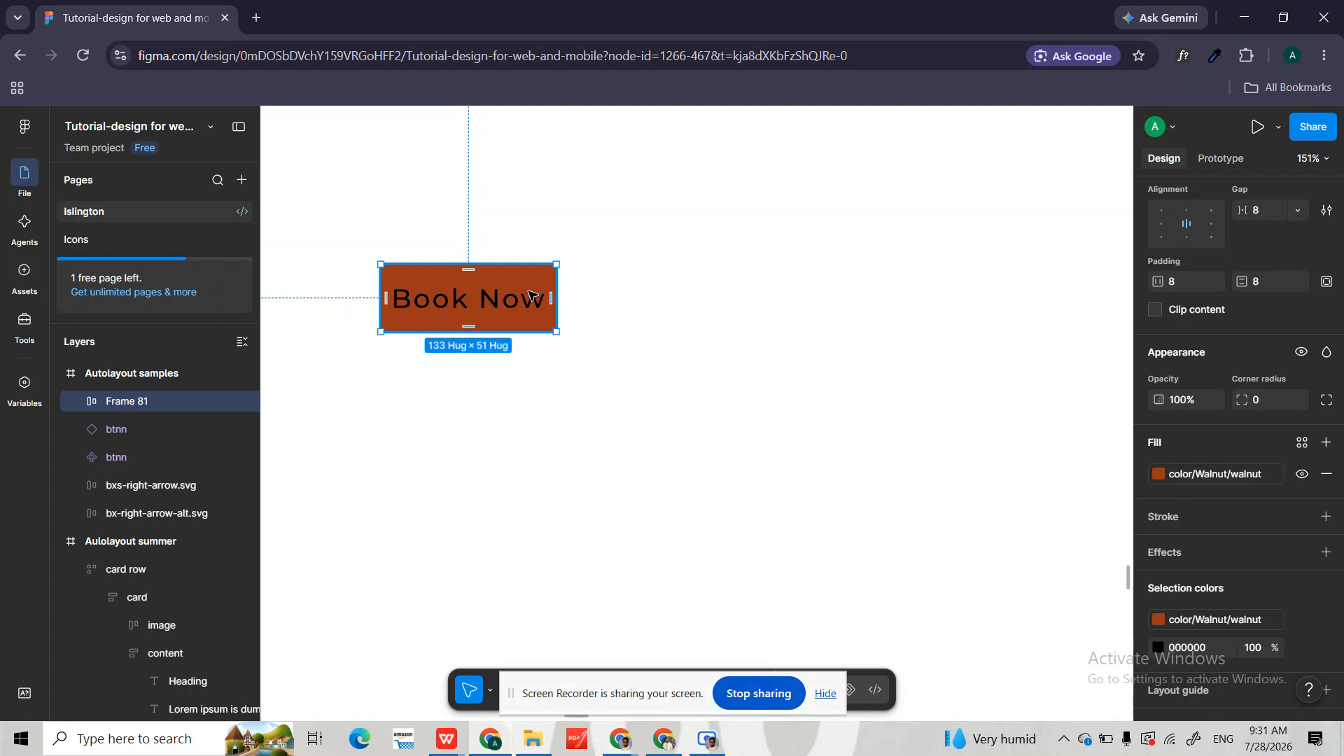
- Rename the "Book Now" frame's layer as "book btn"
scroll(530, 294, "up", 3)
scroll(1276, 320, "up", 1)
scroll(1276, 321, "up", 3)
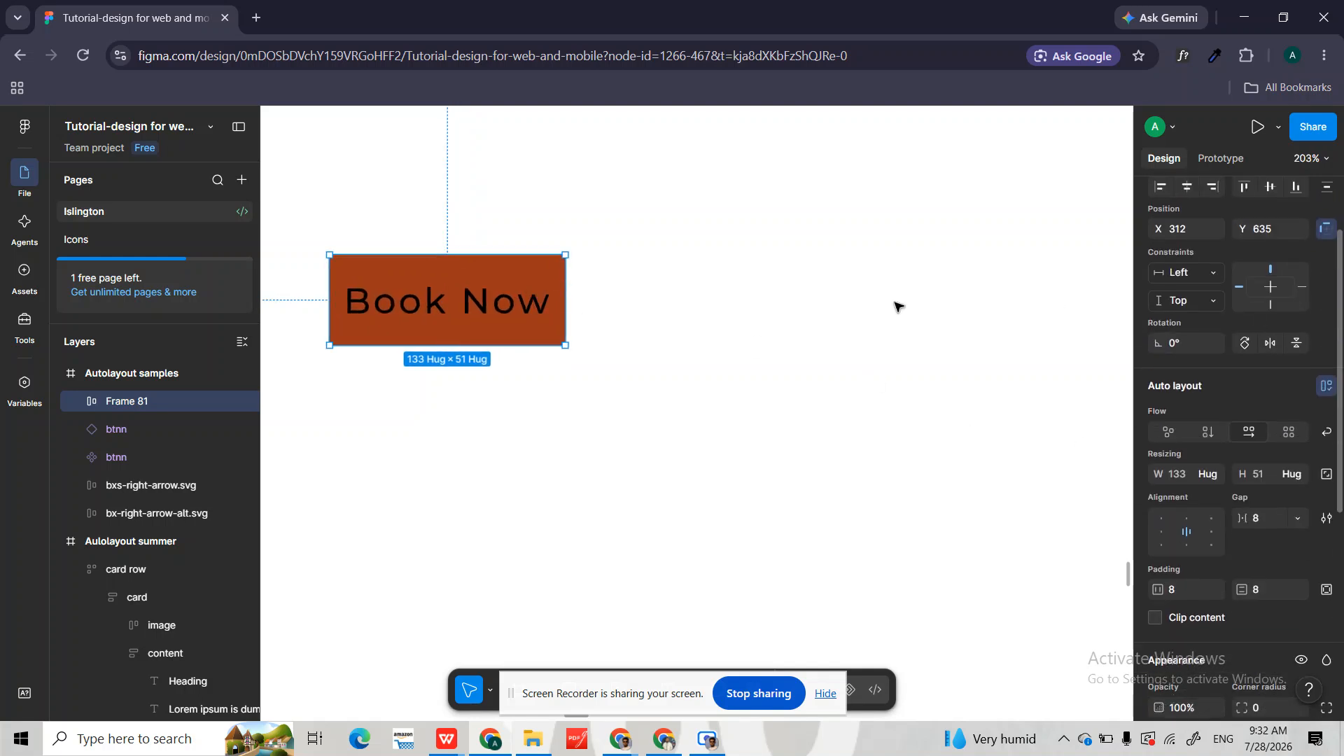
double_click(117, 403)
type("book btn")
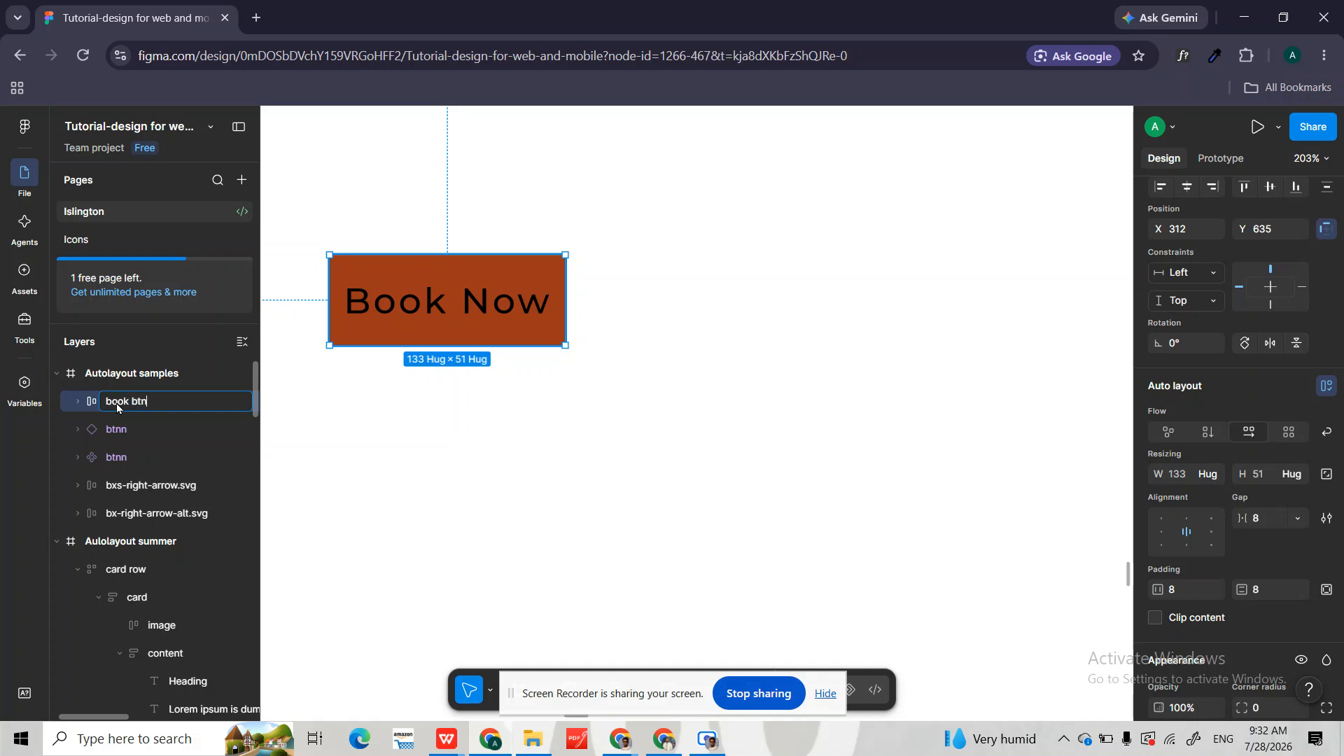
key("Return")
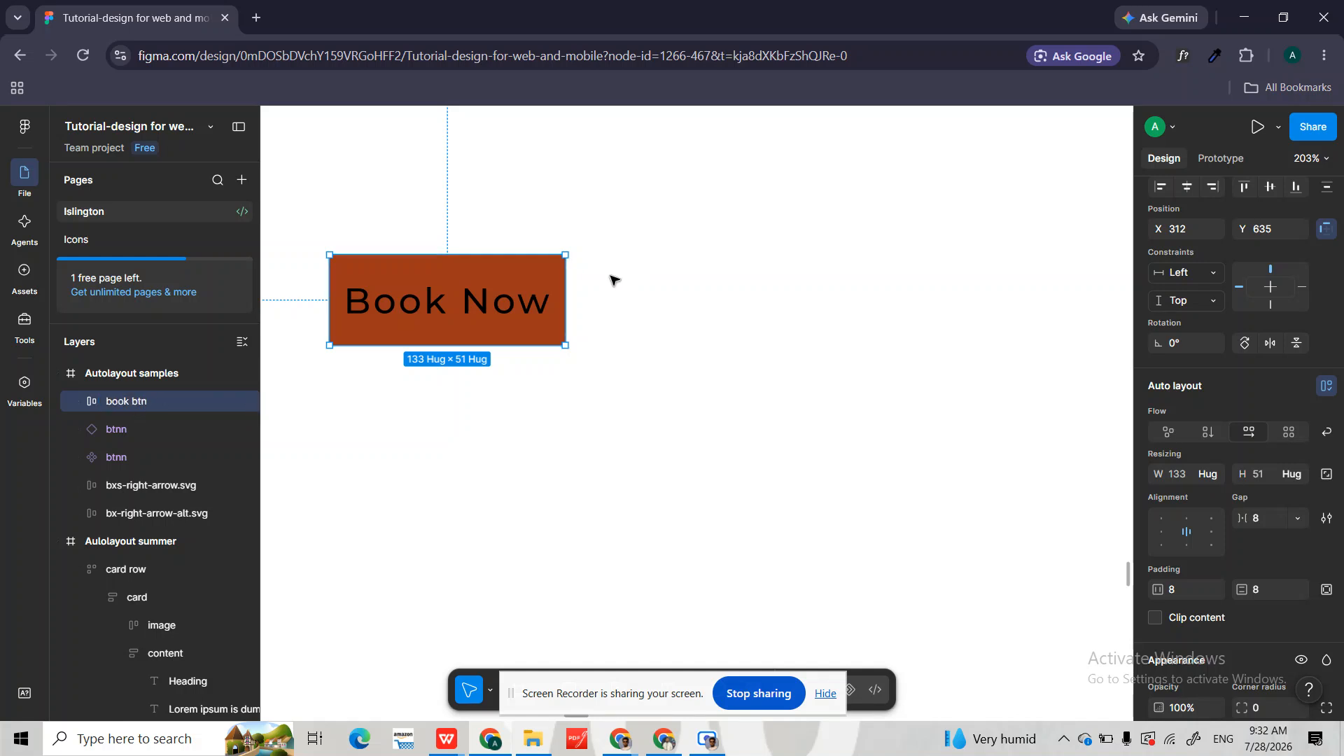
- Set the book btn frame's horizontal padding to 30 and its vertical padding to 10
scroll(1220, 565, "down", 2)
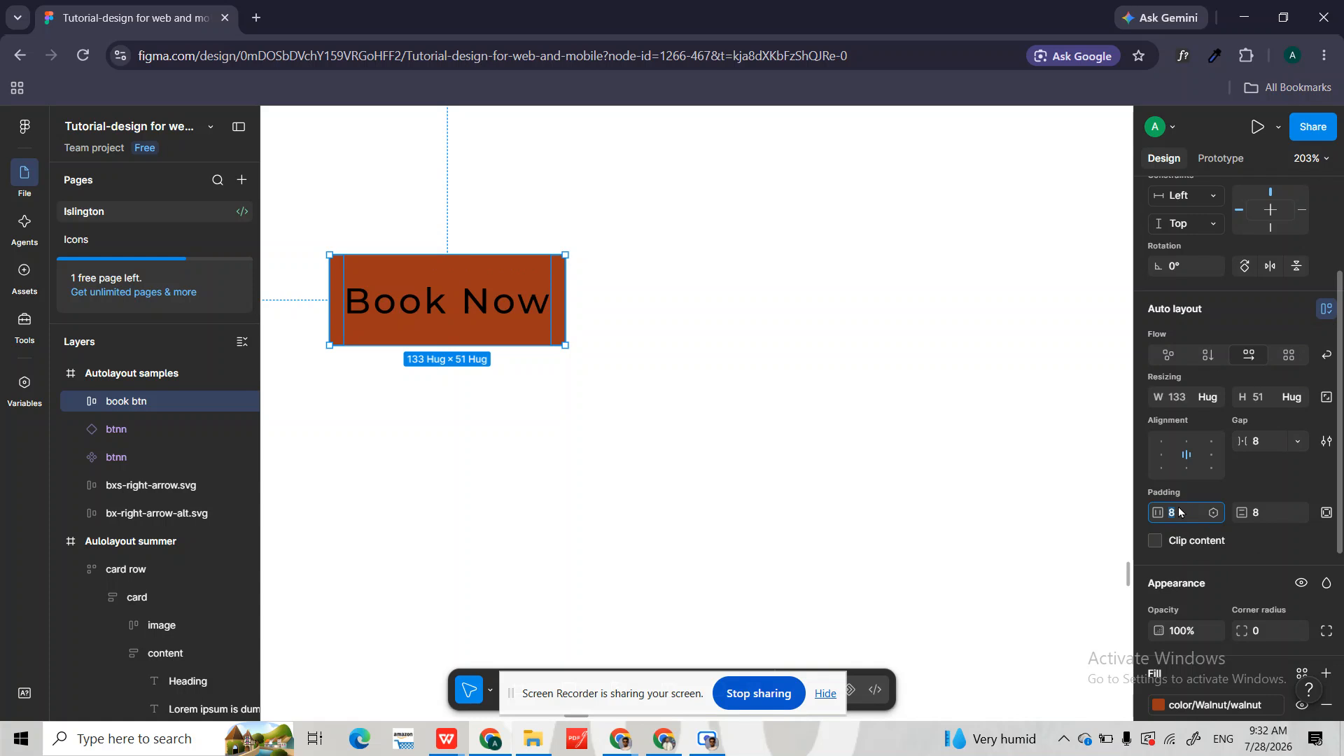
type("30")
key("Return")
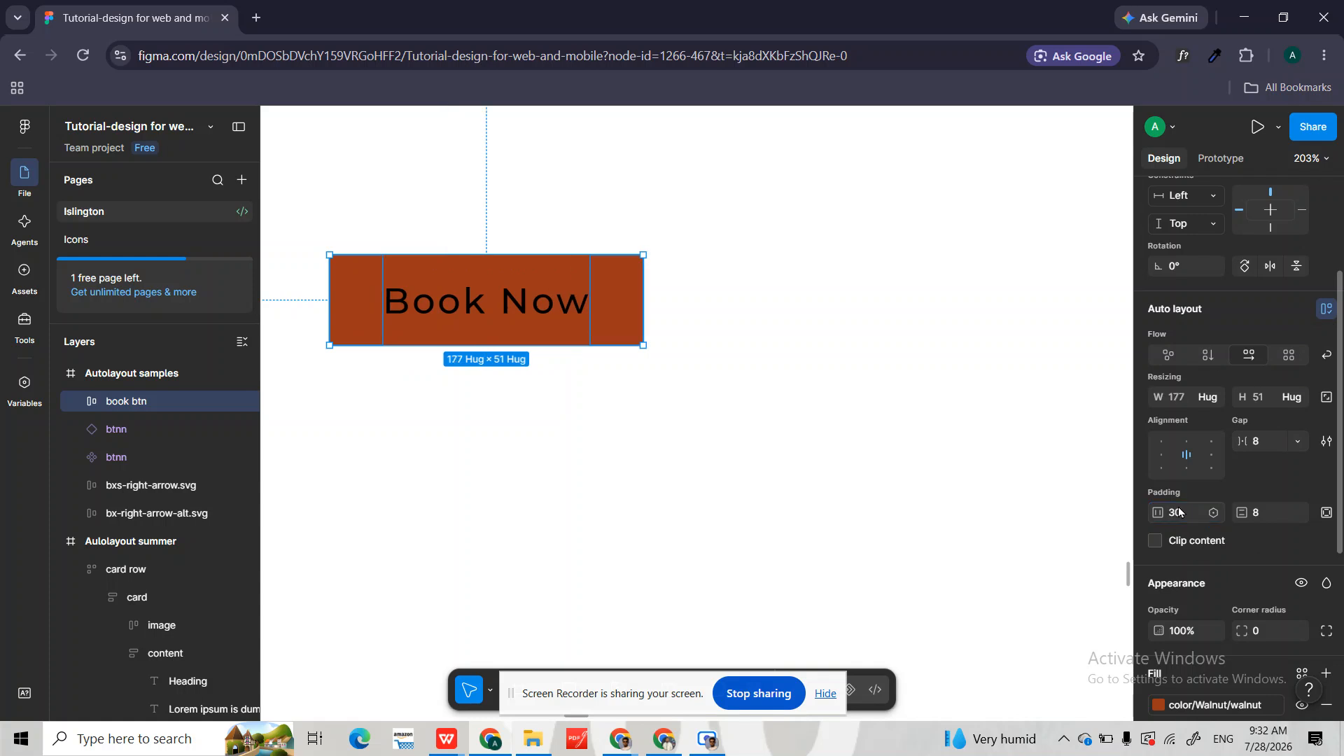
left_click(1268, 514)
type("10")
key("Return")
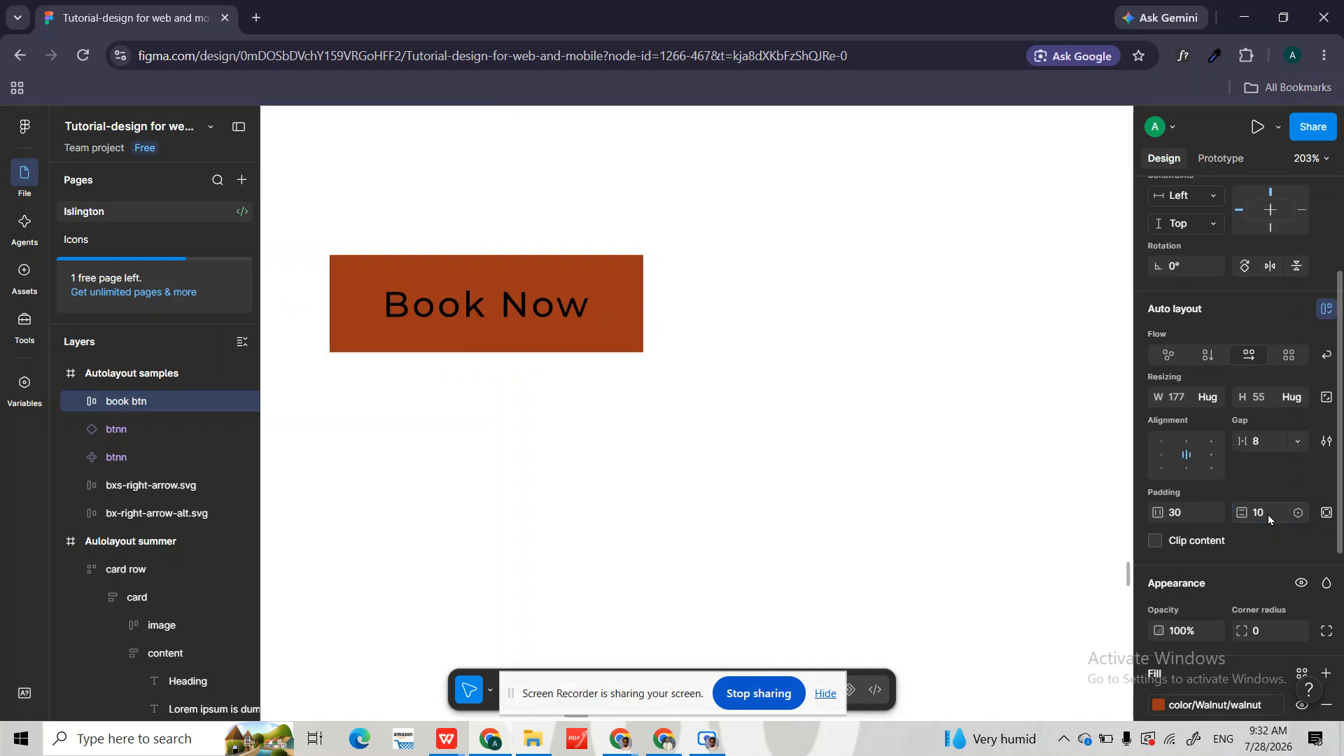
left_click(759, 451)
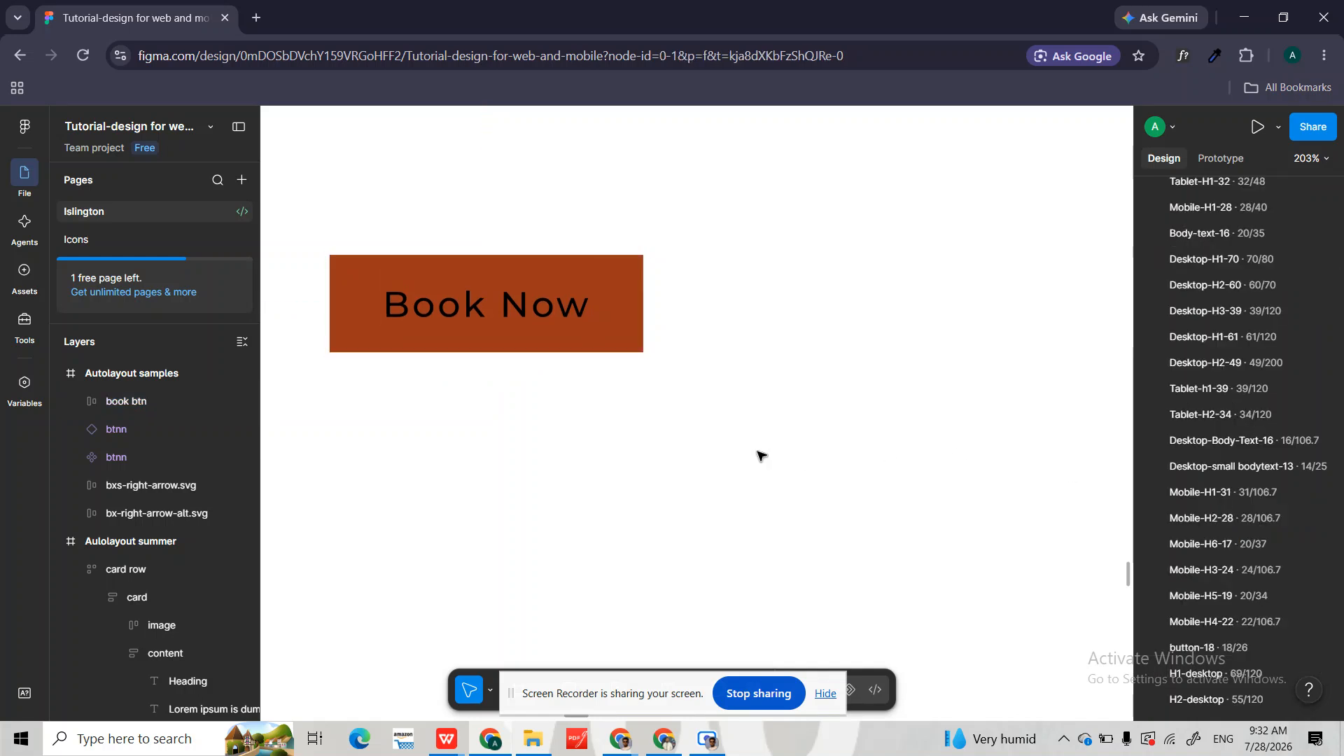
- Stretch the book btn frame horizontally by its edge to a width of about 250
left_click(584, 273)
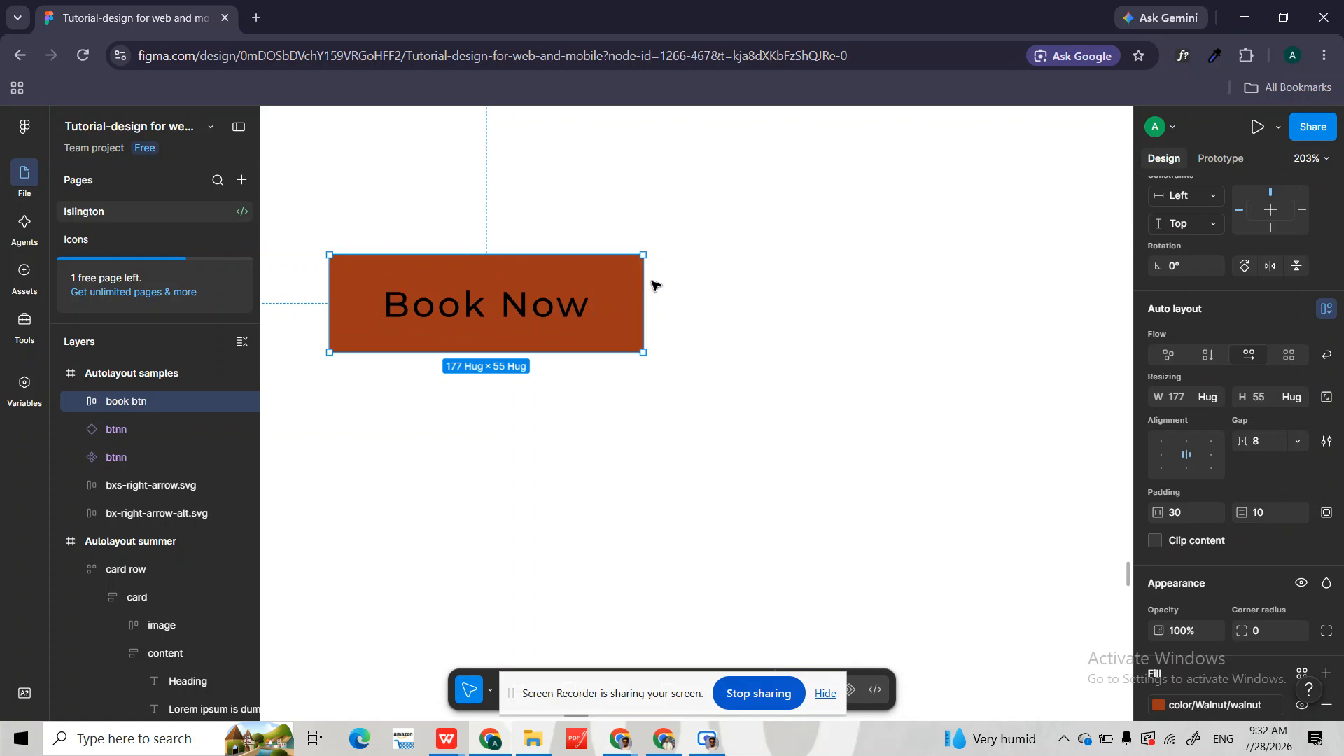
left_click_drag(644, 303, 740, 295)
left_click_drag(844, 301, 772, 317)
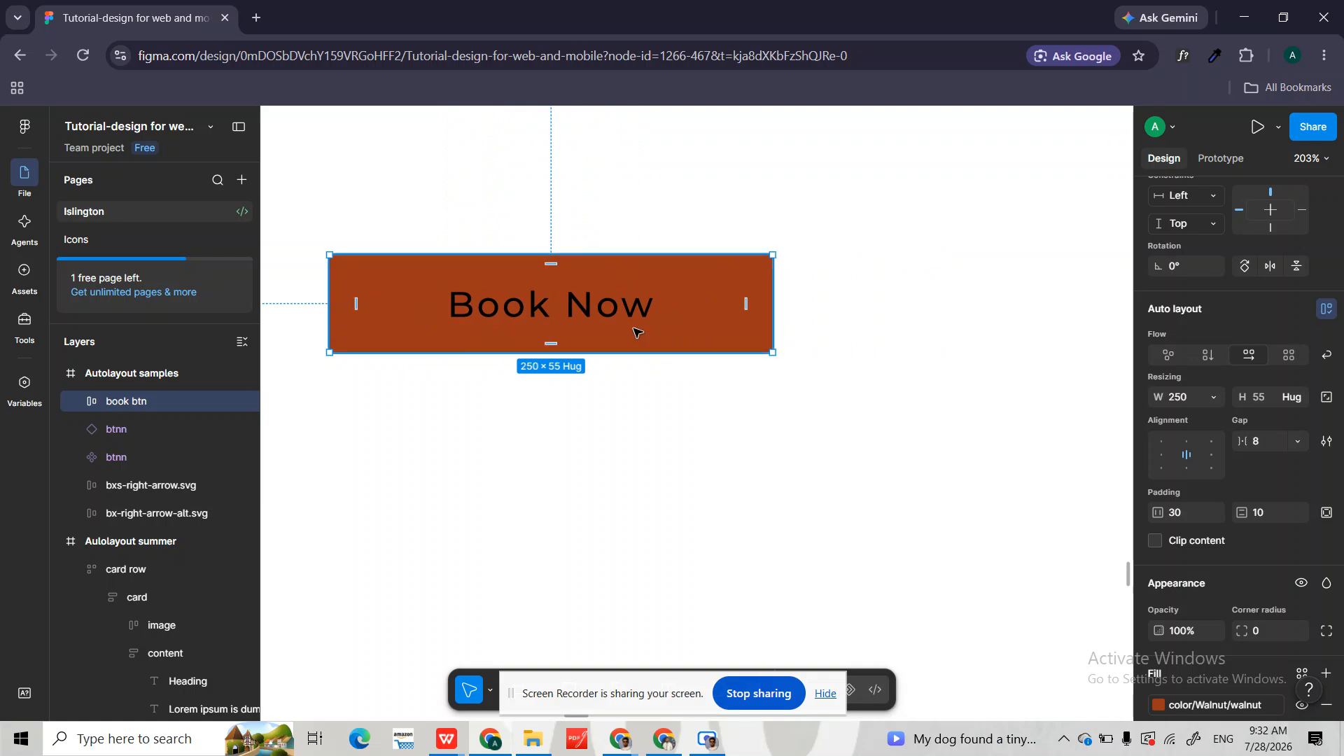
- Copy the bx-right-arrow-alt.svg icon into the book btn frame, placing it after the "Book Now" text
scroll(635, 331, "down", 5, "ctrl")
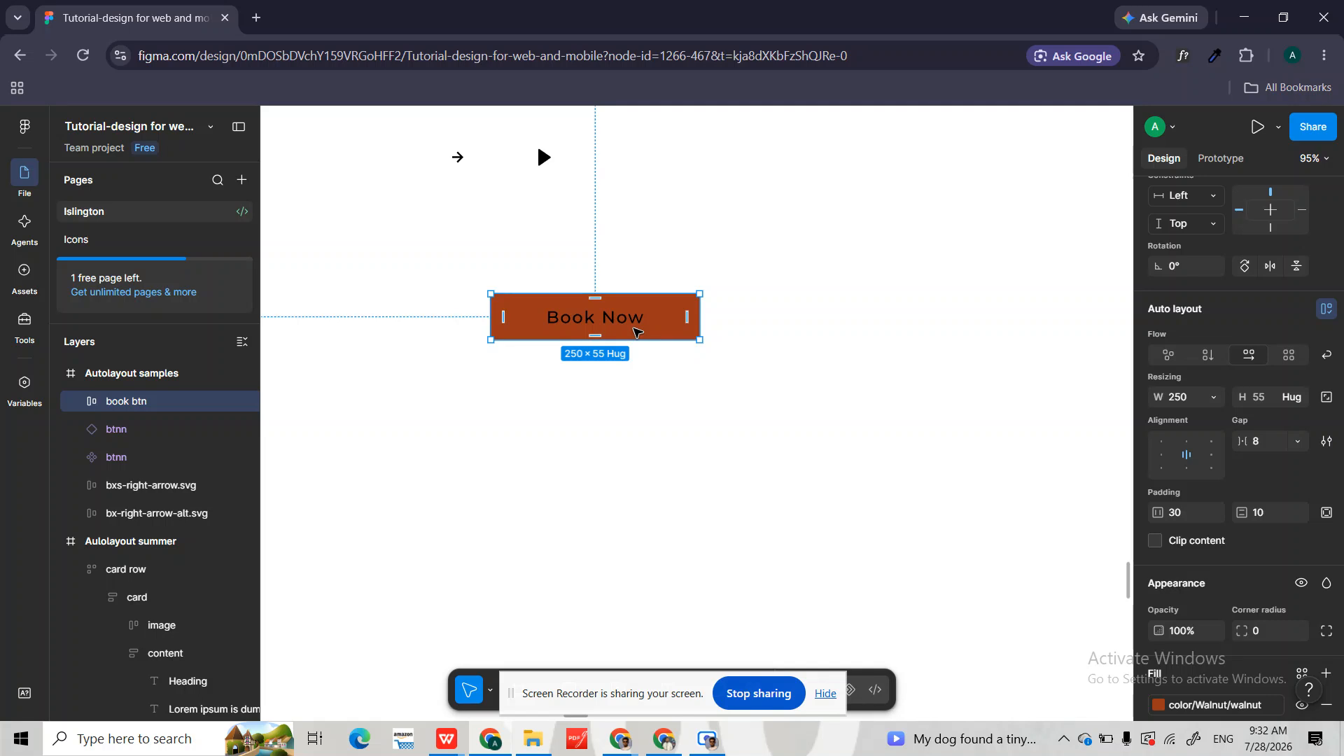
scroll(468, 266, "up", 2)
scroll(467, 266, "up", 4, "ctrl")
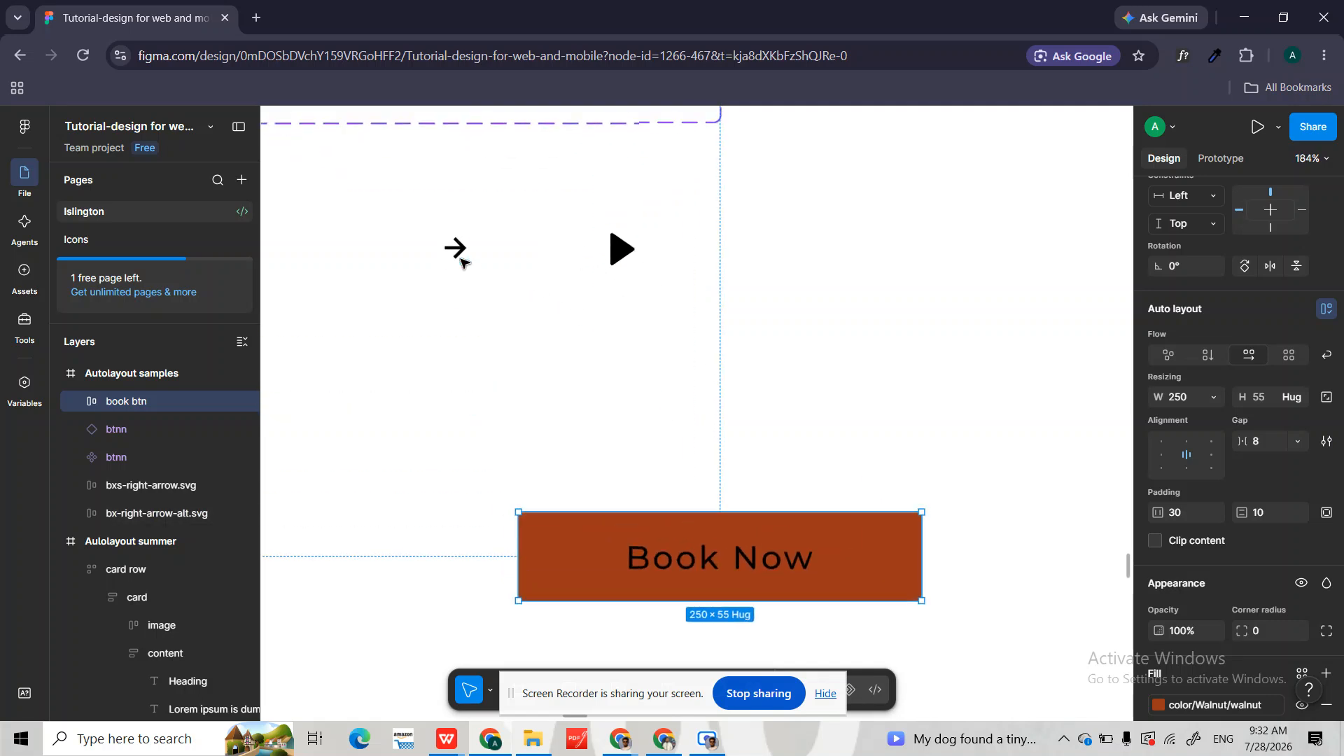
left_click(454, 248)
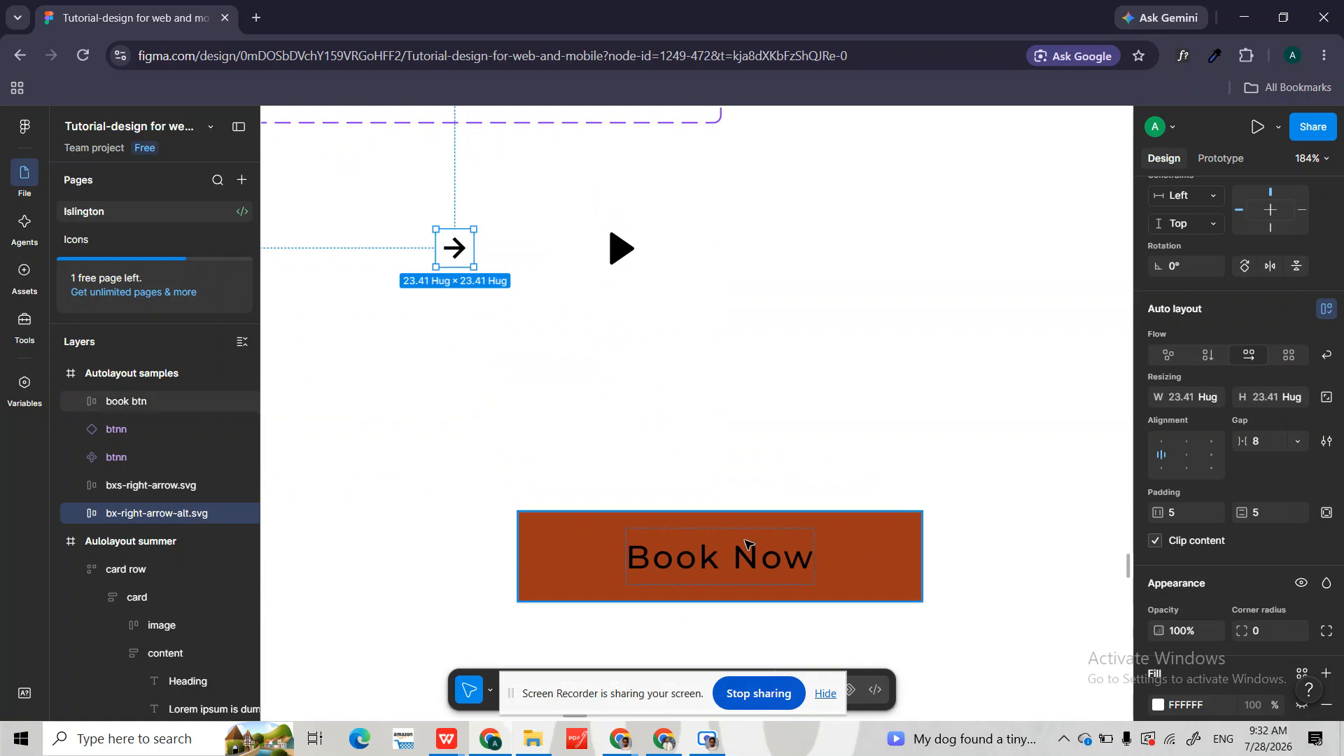
left_click(828, 558)
scroll(828, 562, "down", 2)
scroll(828, 562, "down", 2)
key("ctrl+v")
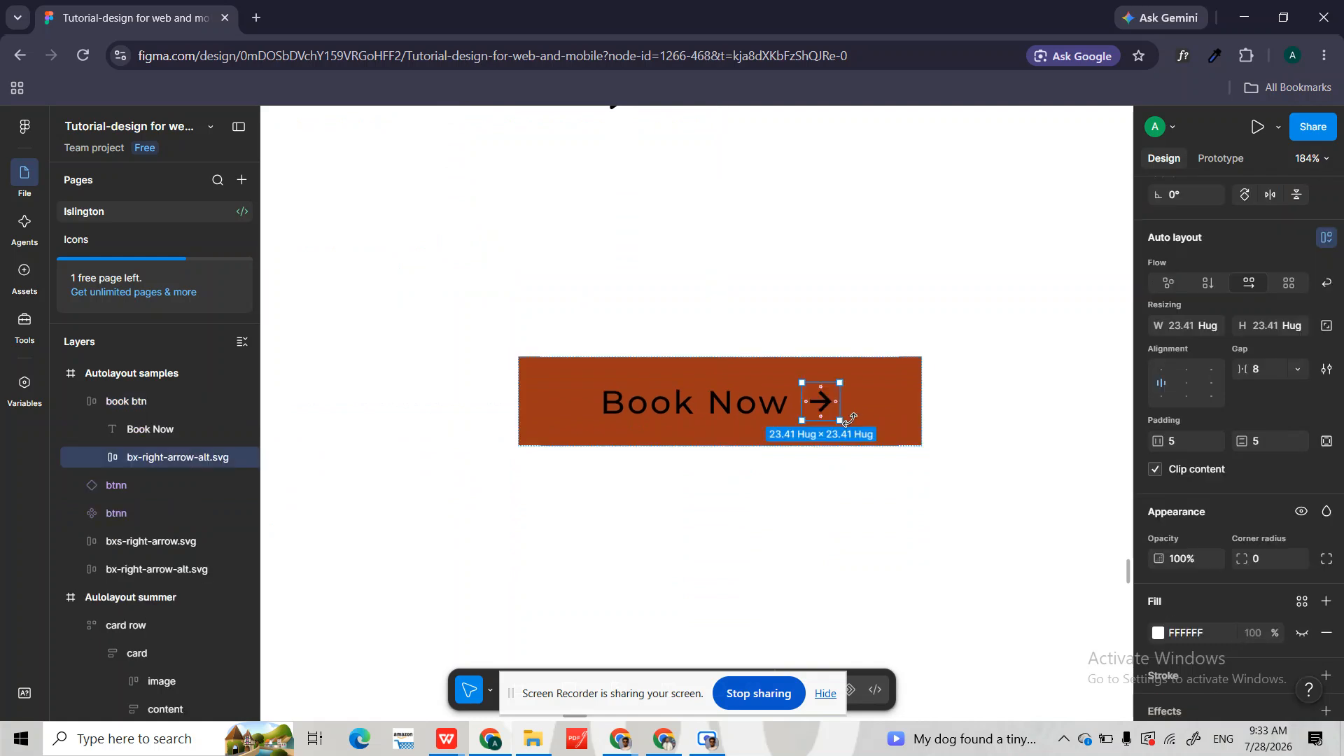
scroll(850, 419, "up", 5)
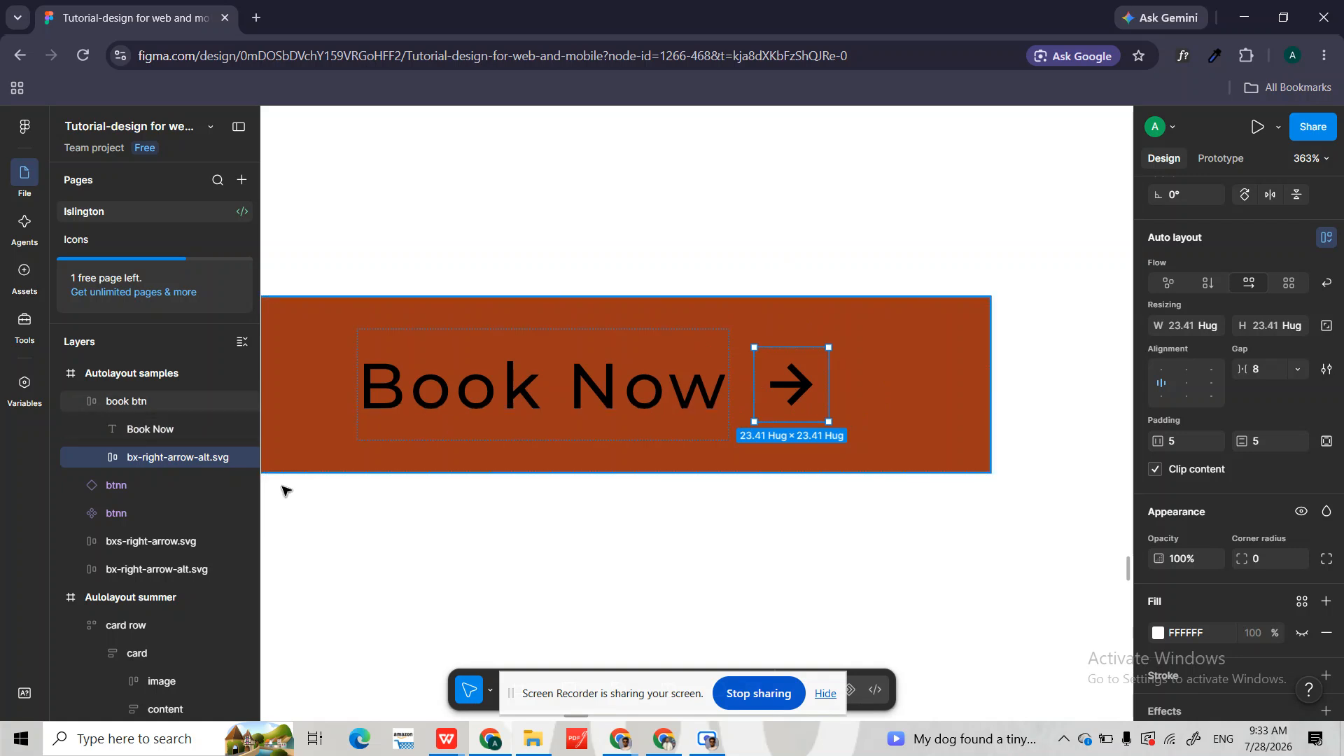
- Try the book btn frame's auto layout alignment at middle left, followed by middle right
left_click(137, 411)
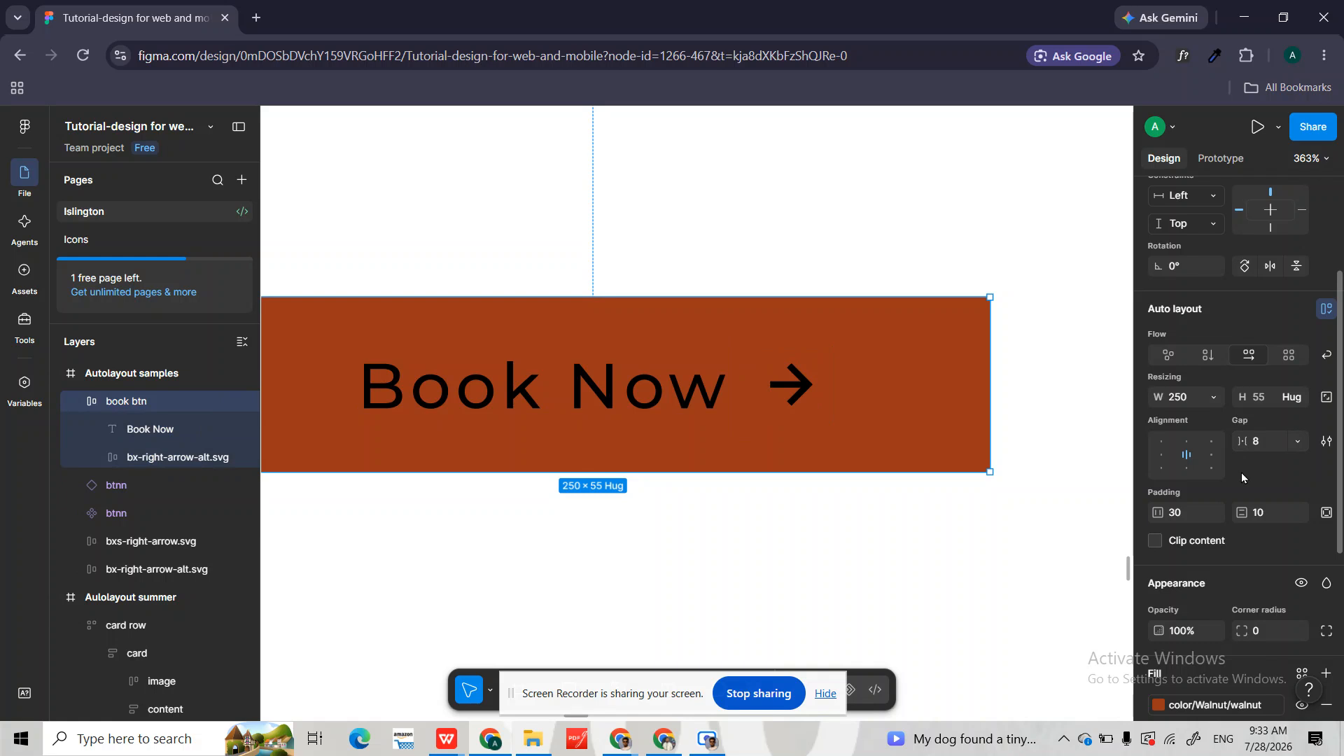
key("shift+2")
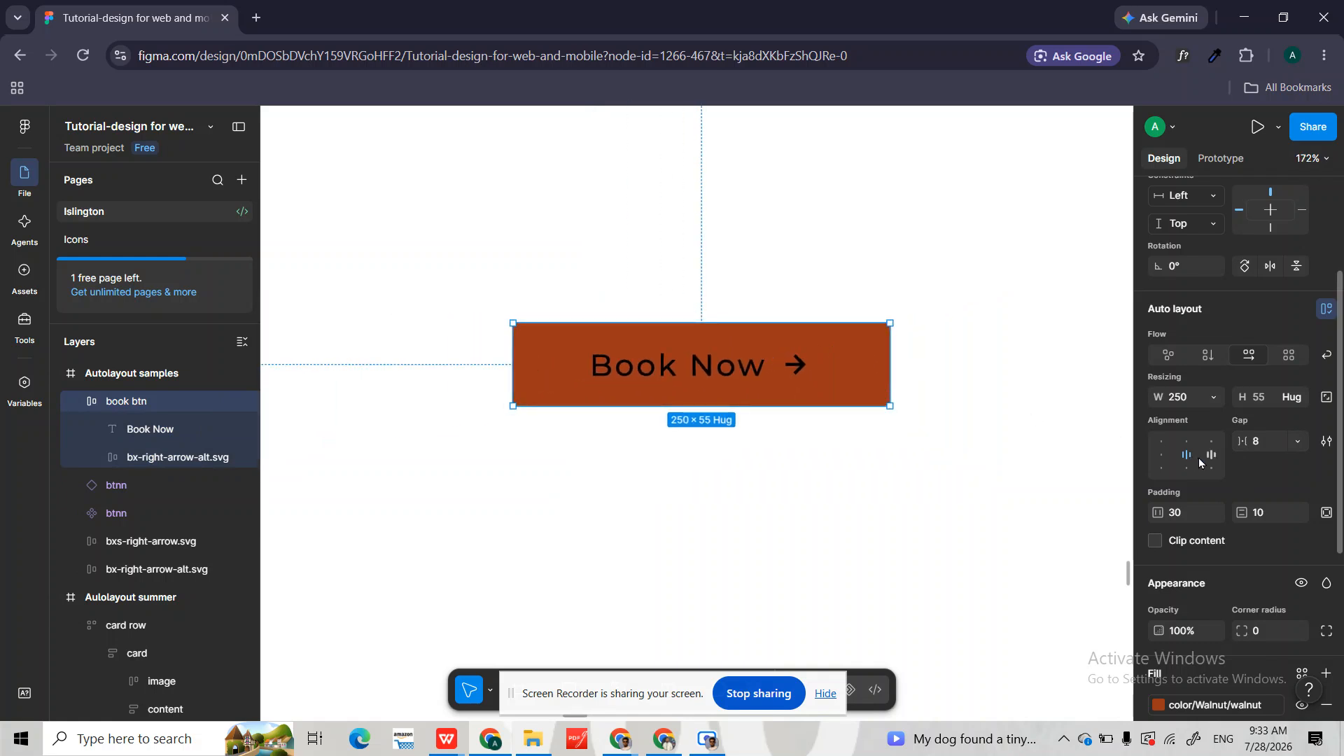
left_click(1162, 456)
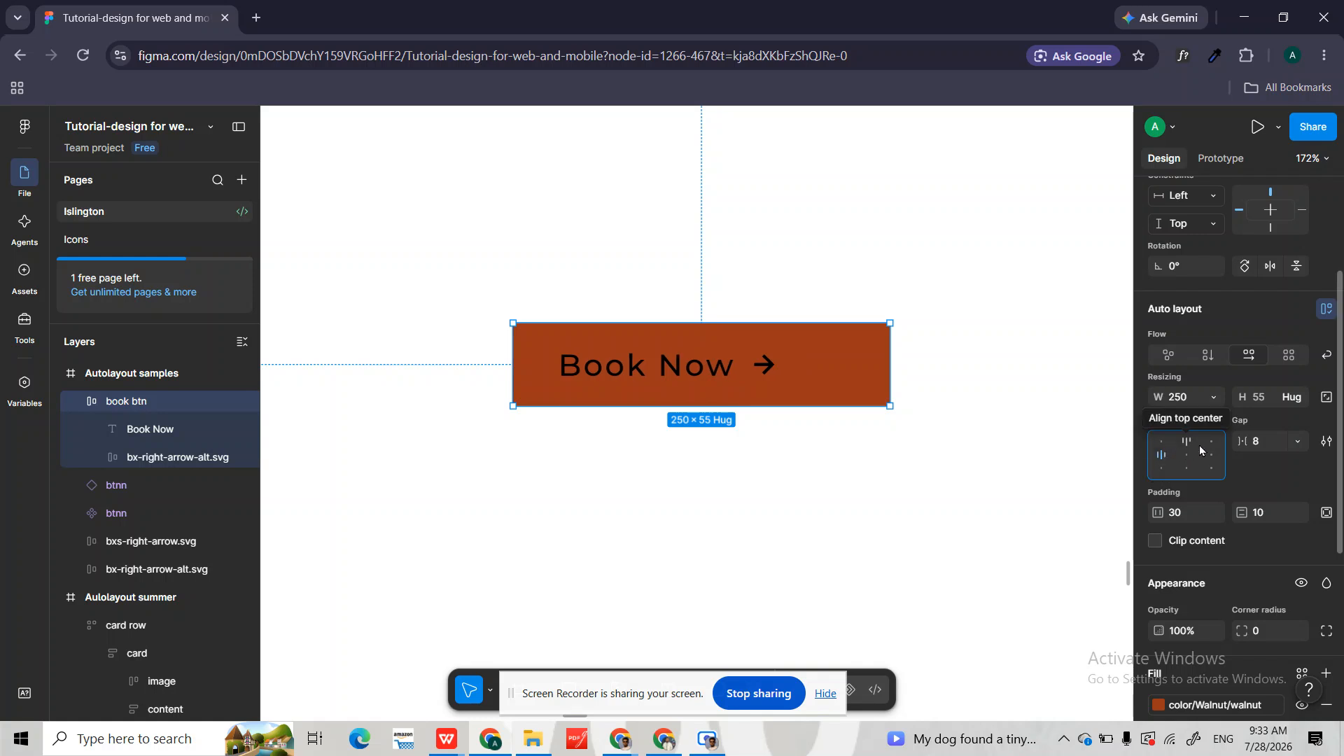
left_click(1214, 456)
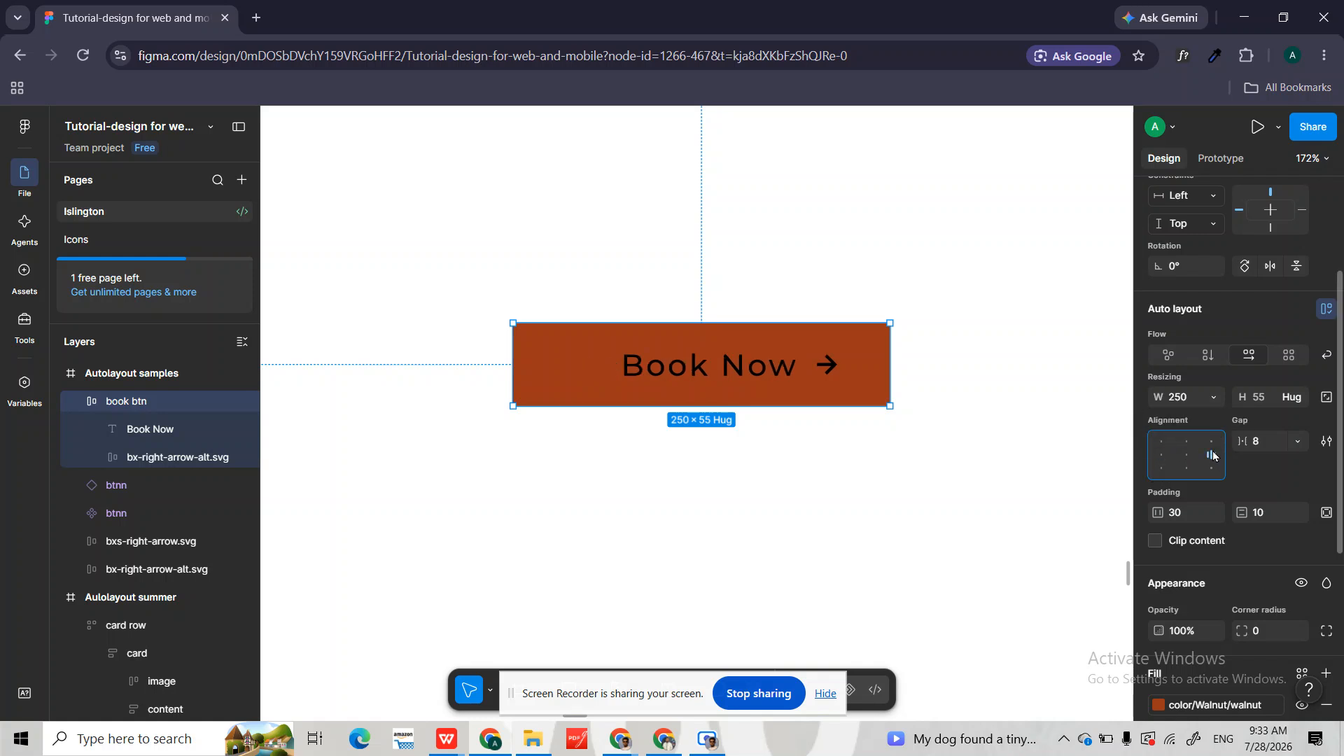
- Stretch the book btn frame to a width of about 438 and align its contents to the centre
scroll(824, 369, "right", 2)
scroll(824, 369, "down", 1)
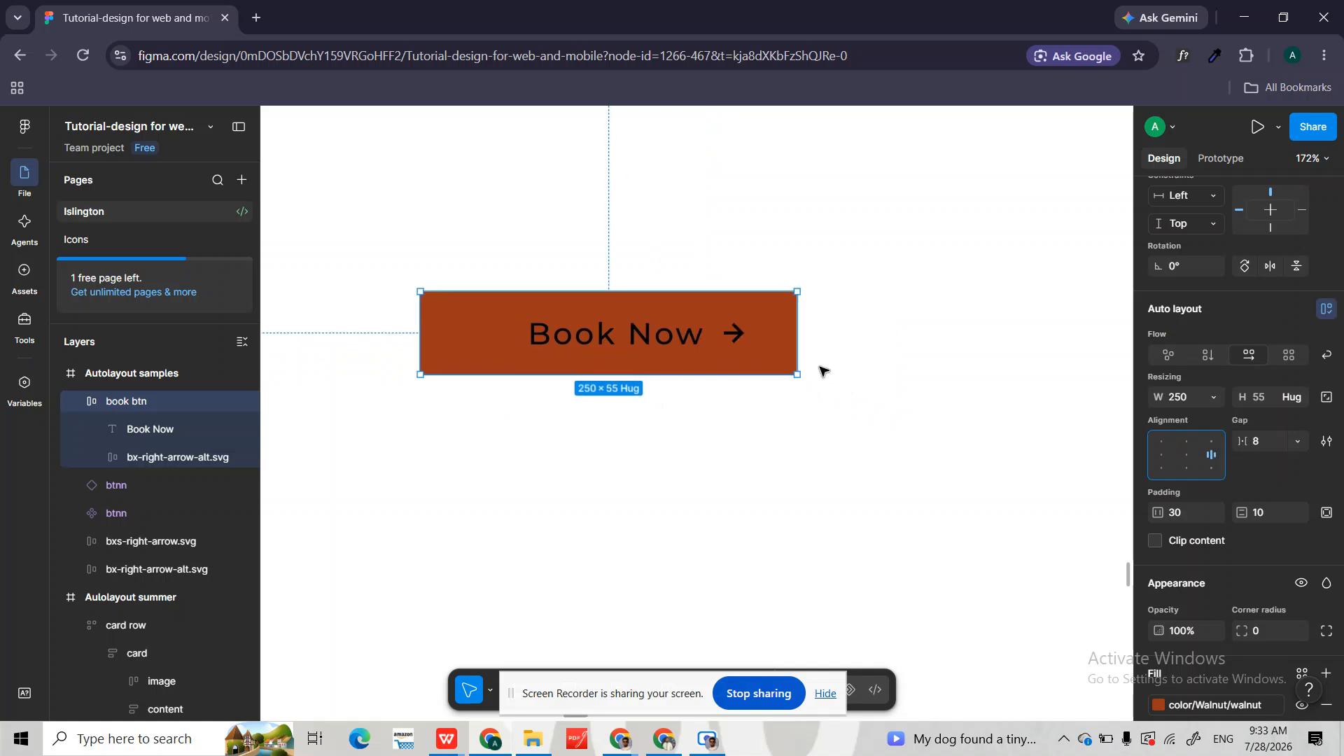
left_click_drag(801, 329, 1080, 376)
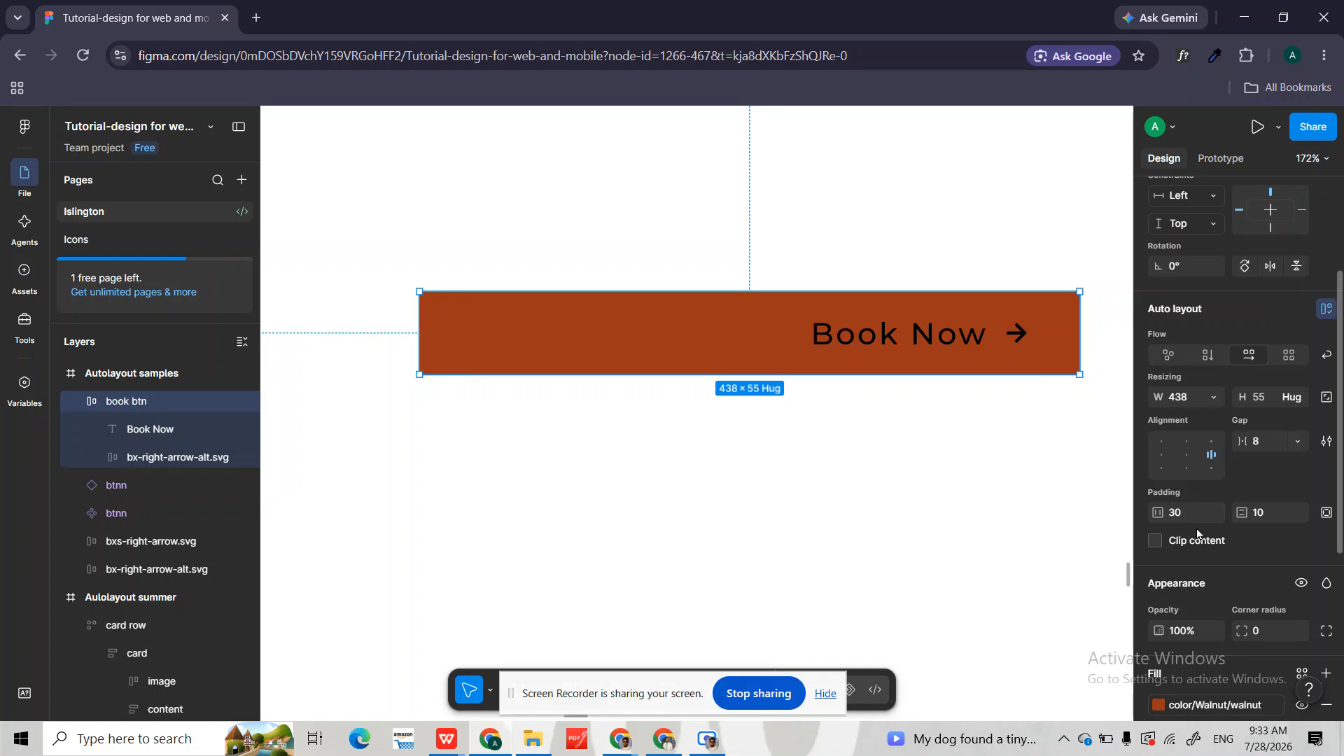
left_click(1188, 456)
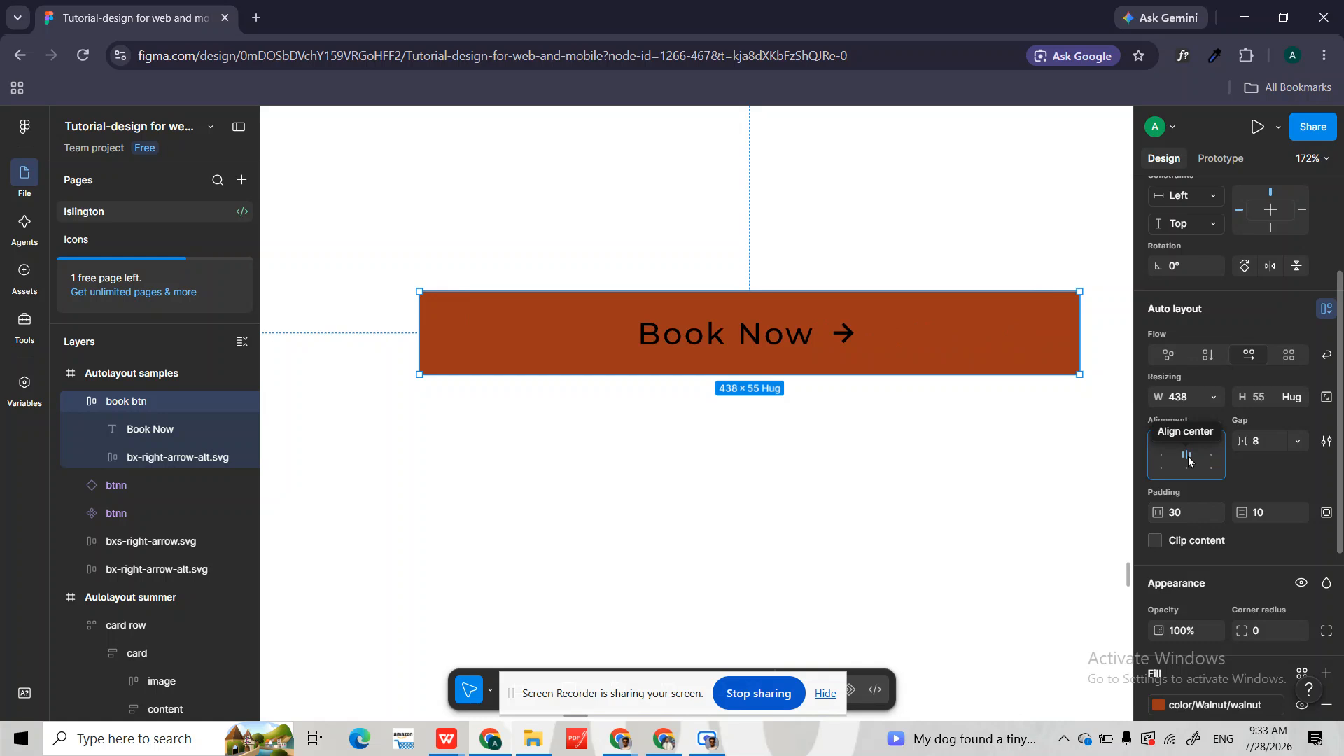
- Set the auto layout gap between the "Book Now" text and the arrow icon to 30
left_click(1264, 447)
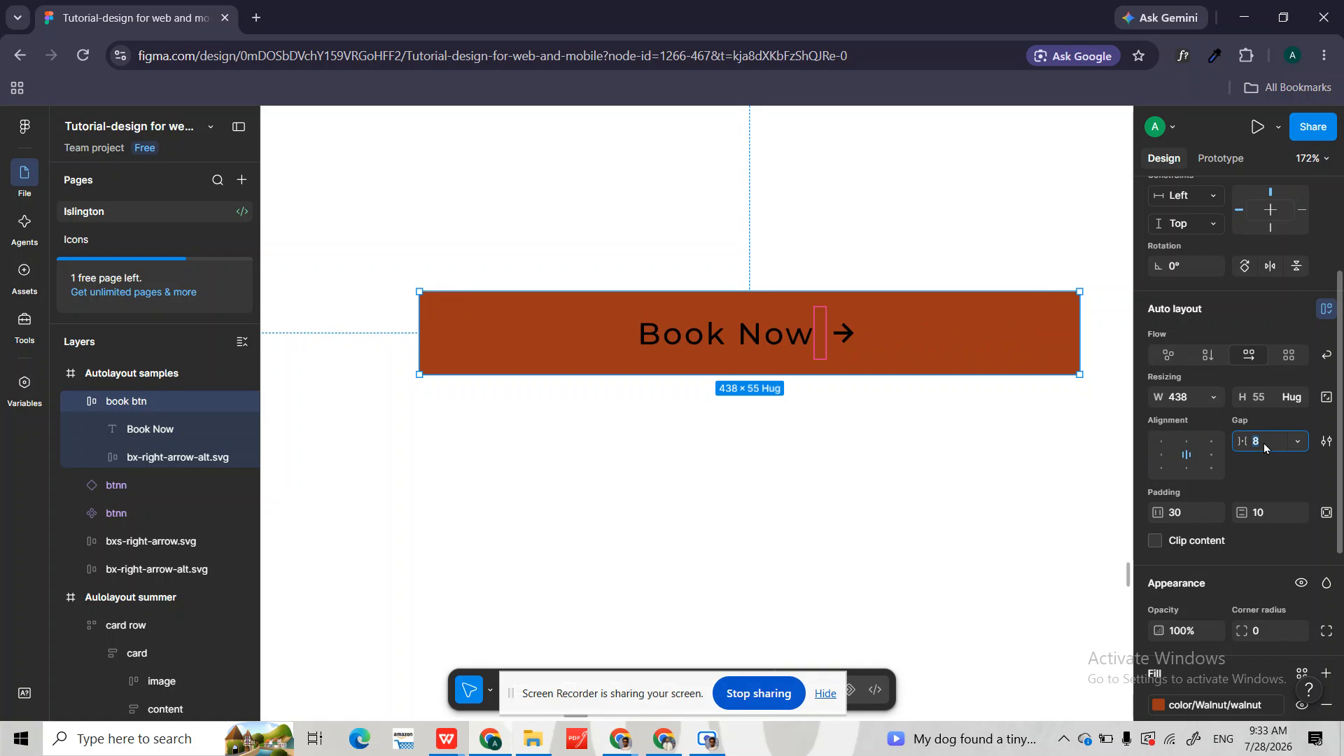
mouse_move(823, 333)
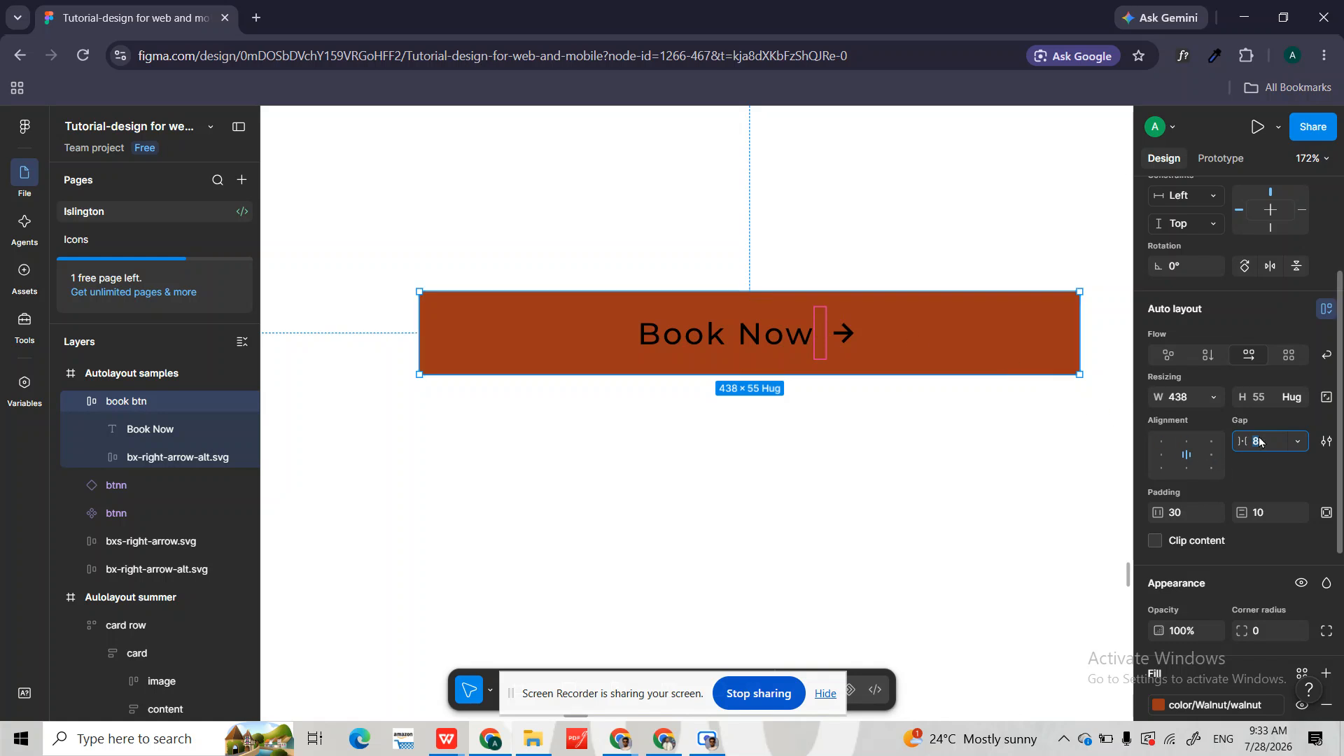
type("30")
key("Return")
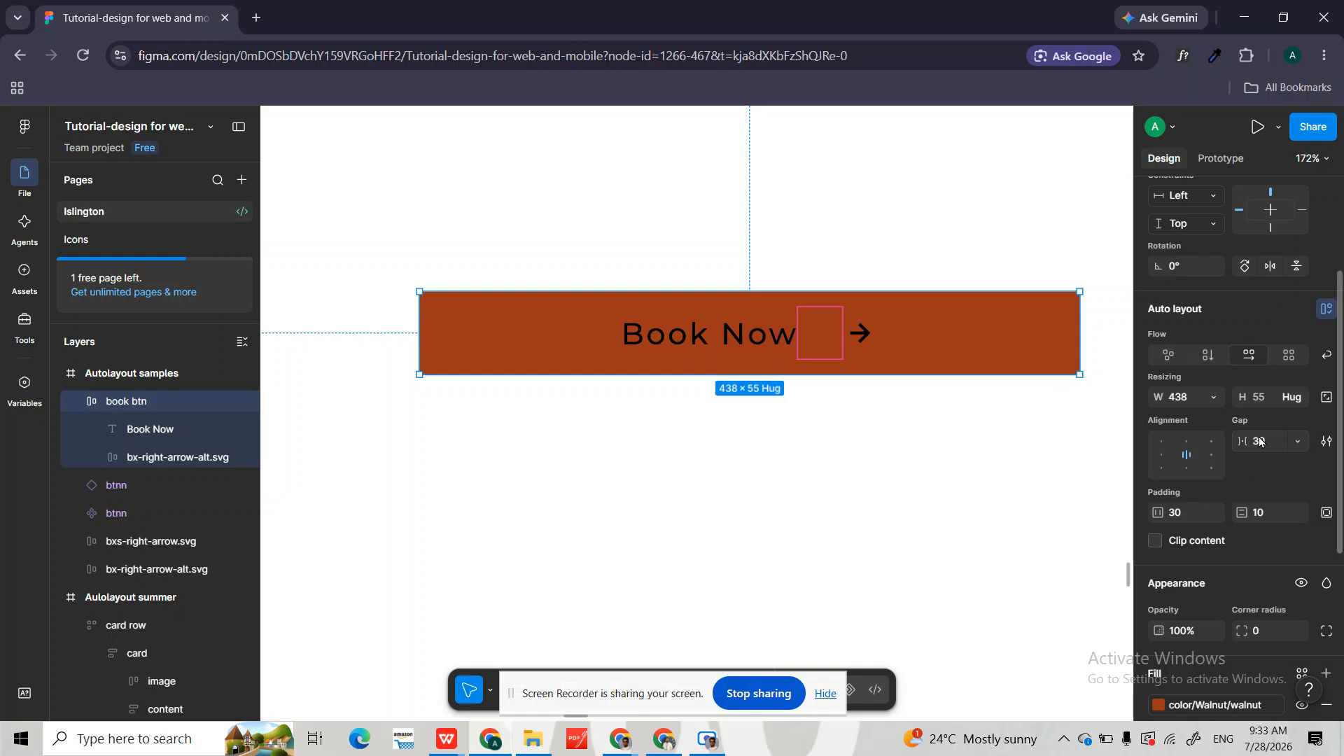
- Narrow the book btn frame to a width of about 311 and set its auto layout gap to 10
scroll(868, 364, "down", 3)
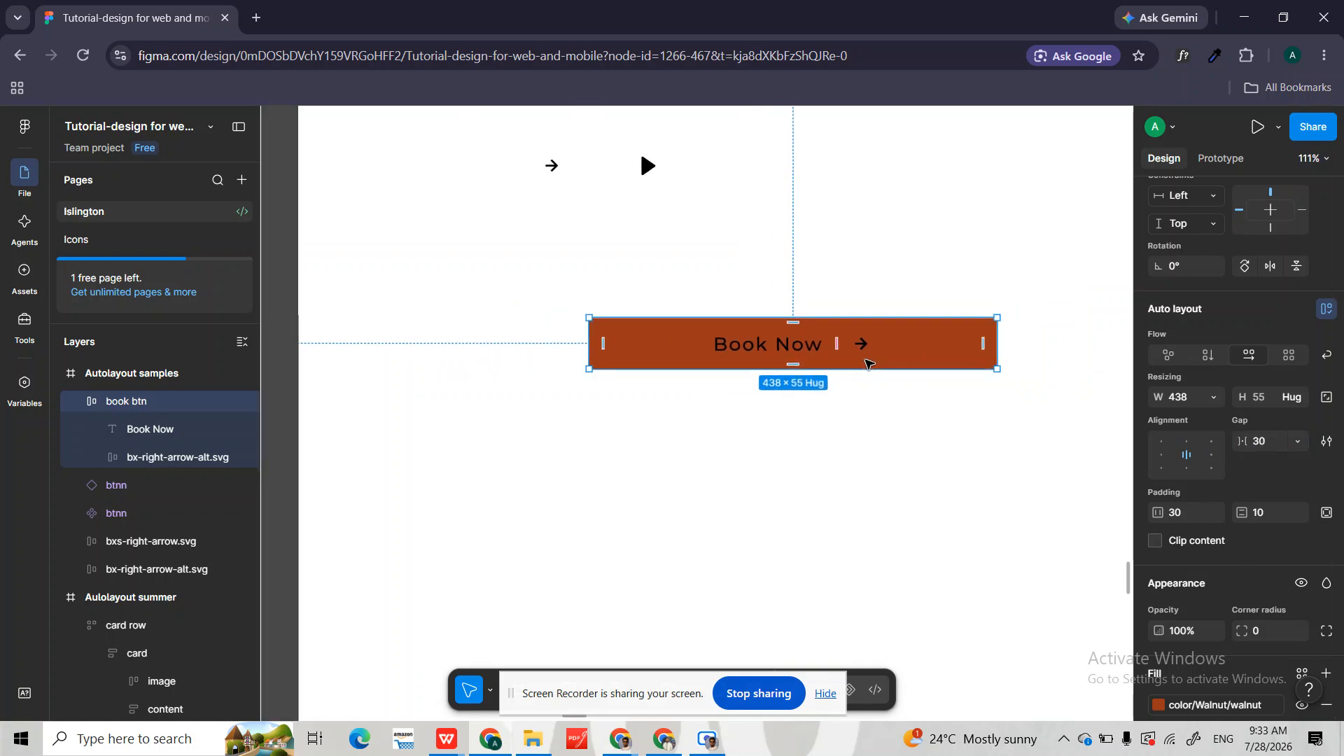
scroll(910, 354, "down", 1)
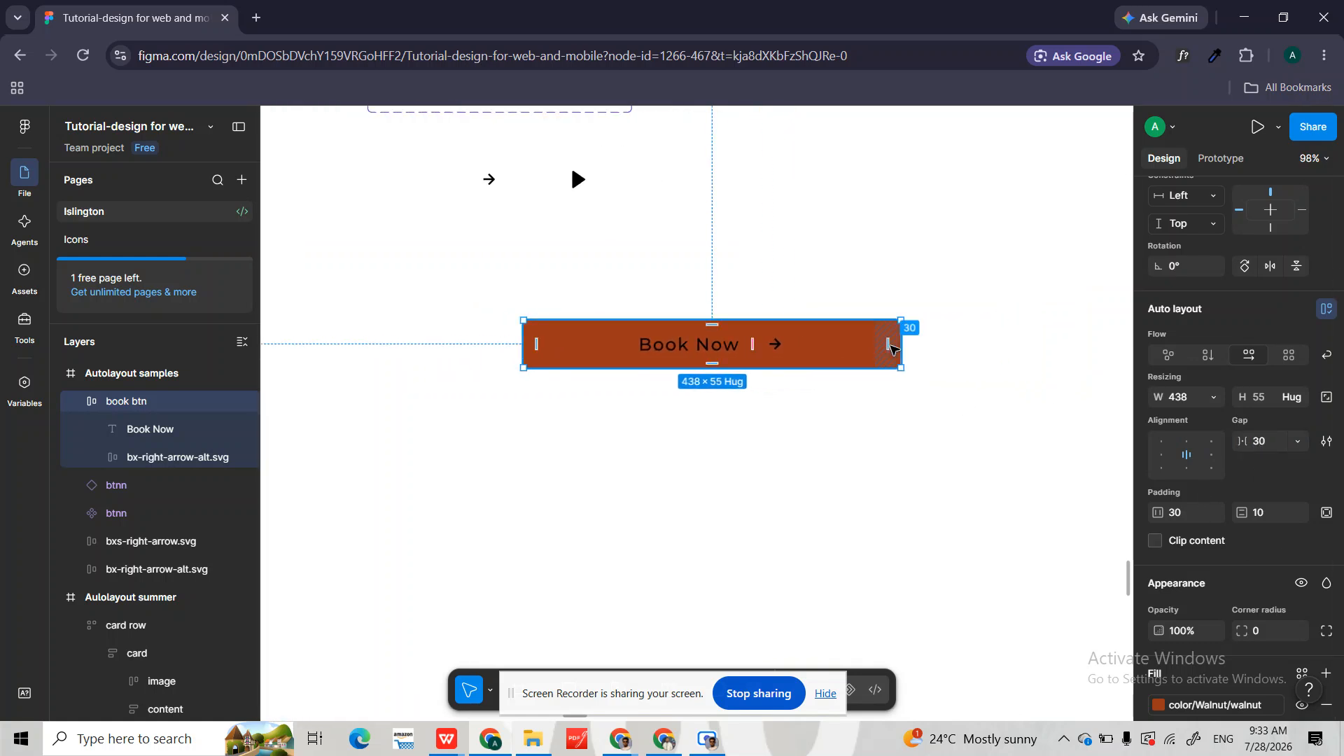
scroll(890, 348, "up", 3)
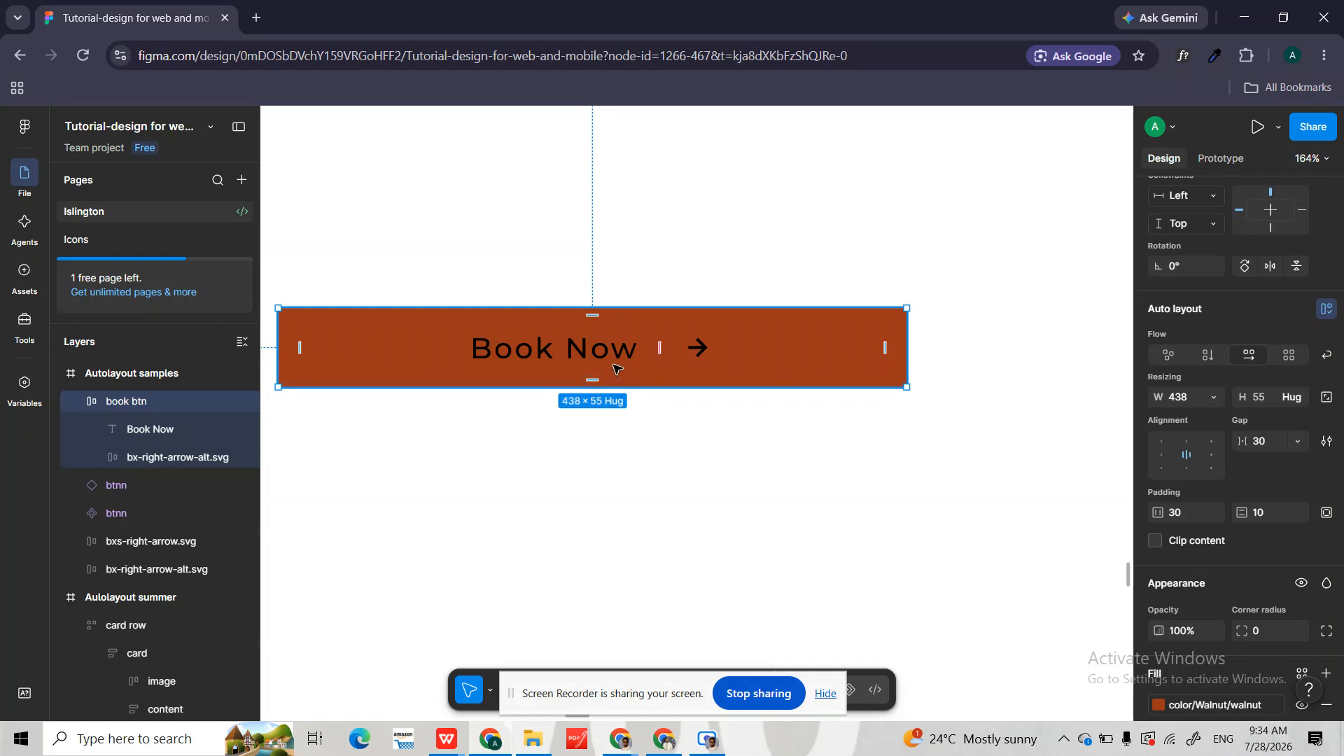
scroll(615, 367, "down", 1)
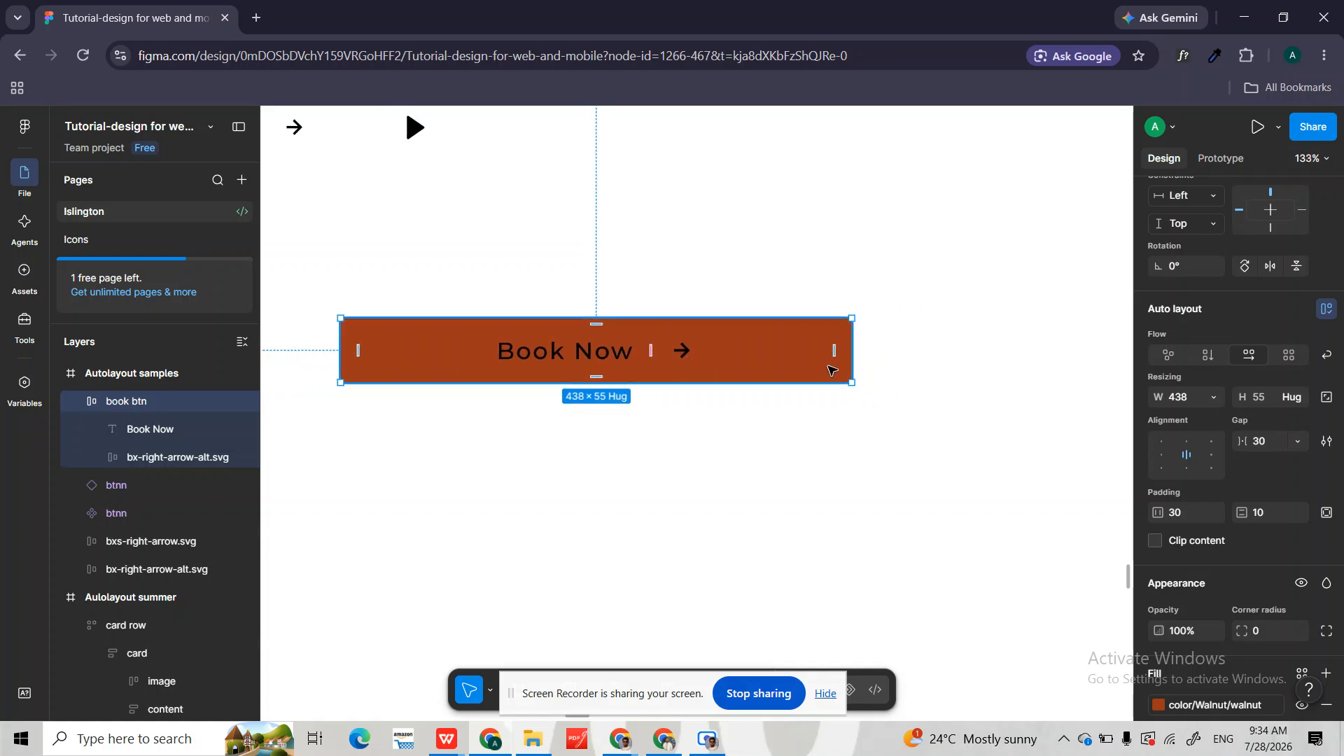
left_click_drag(851, 356, 703, 343)
left_click(1277, 446)
type("10")
key("Return")
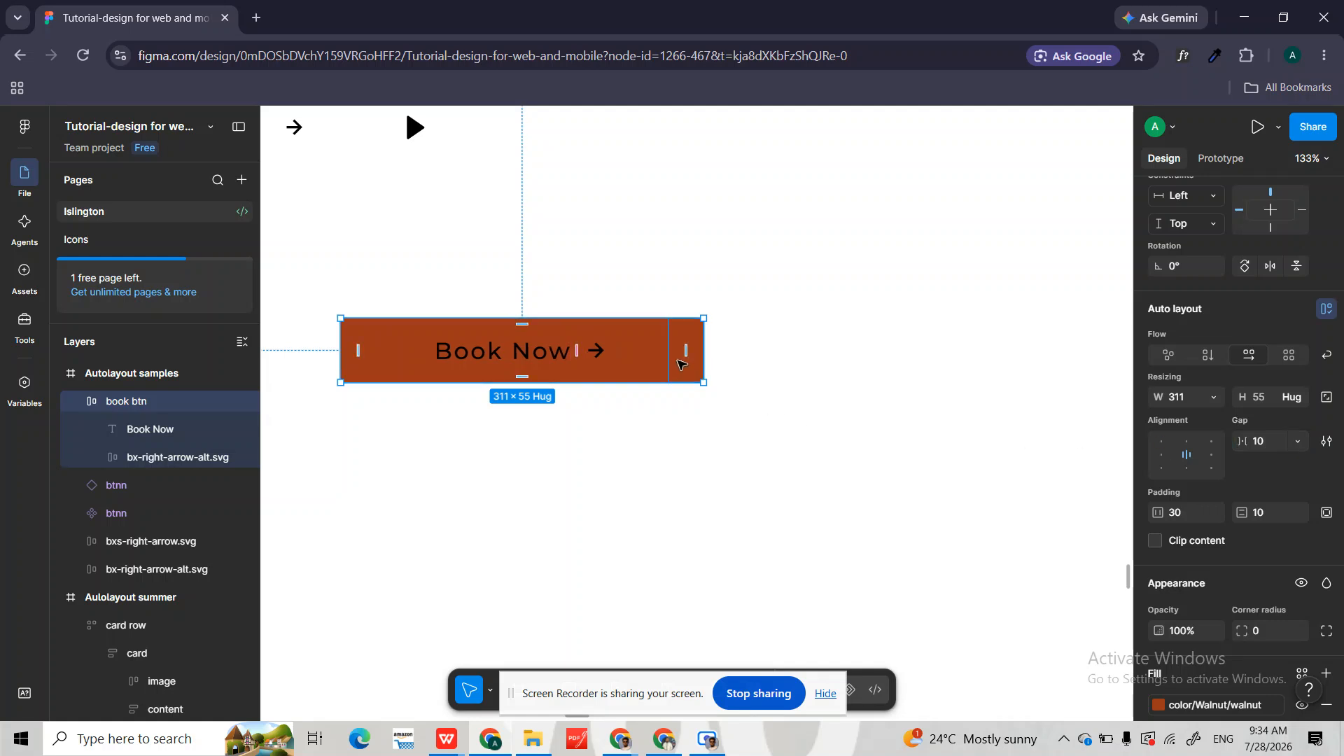
- Try an Auto gap between the text and arrow, stretching the book btn frame to a width of about 467
left_click(686, 350)
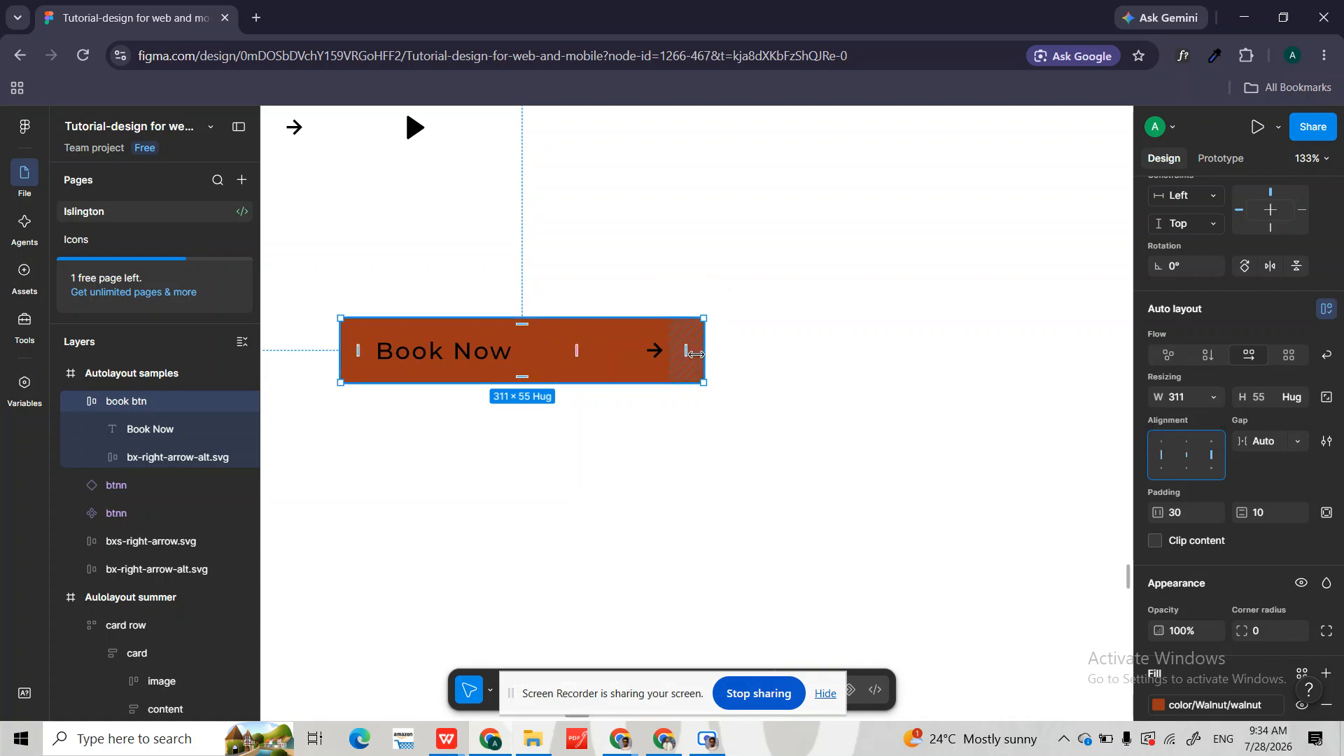
left_click_drag(704, 355, 725, 389)
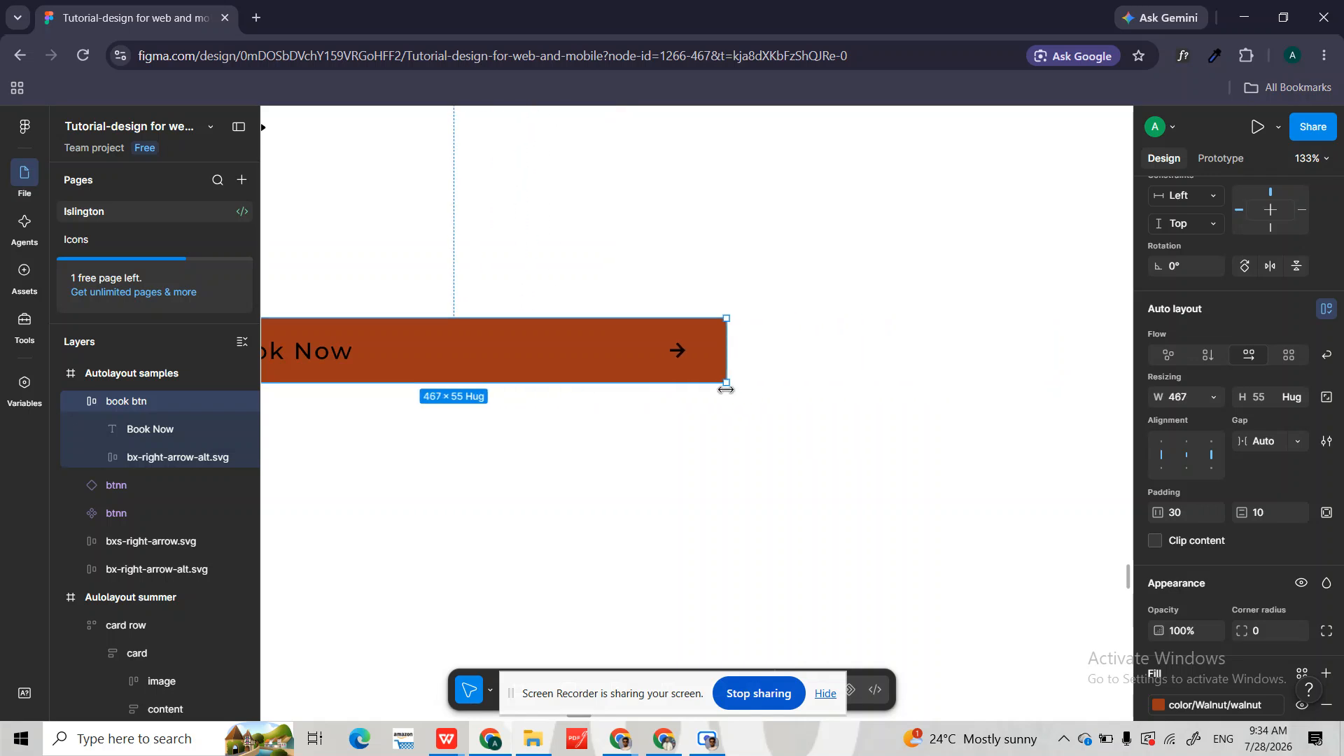
scroll(498, 395, "left", 1)
scroll(495, 394, "left", 1)
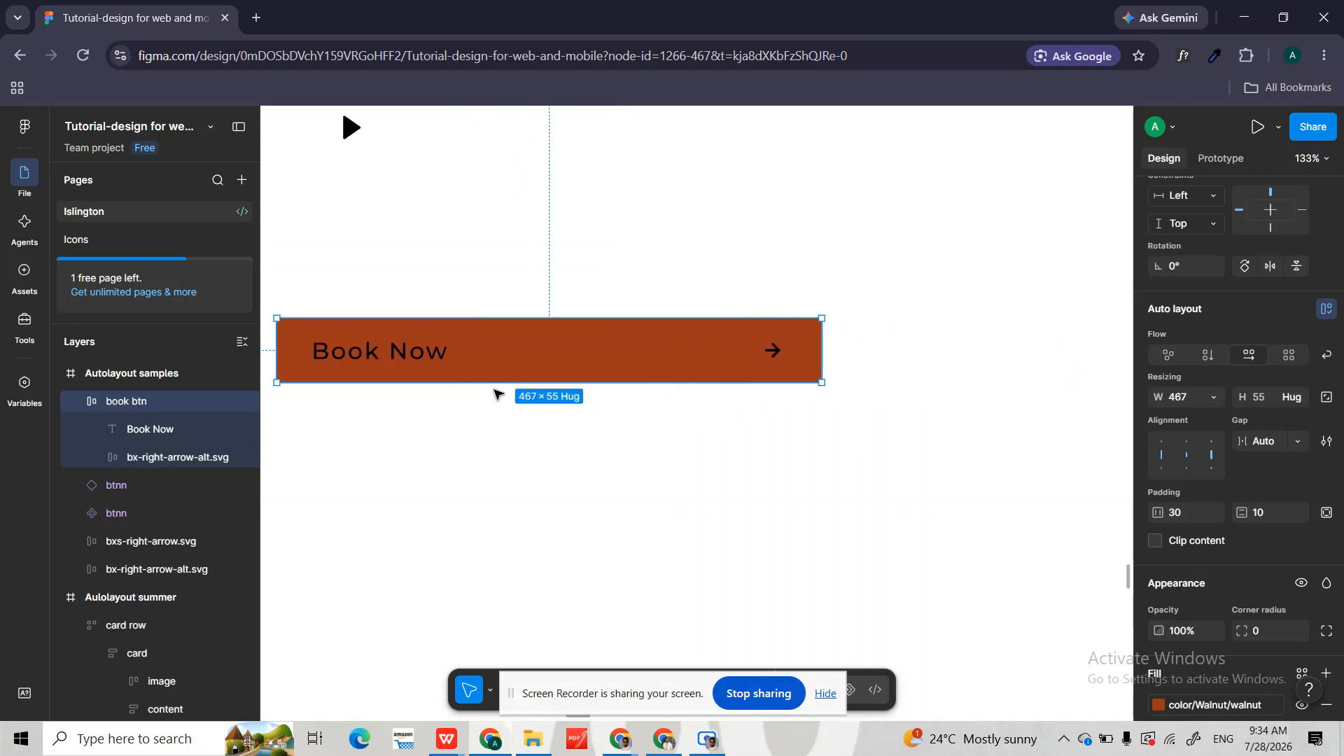
- Align the book btn frame's contents to the centre and narrow the frame to a width of about 285
left_click(1186, 459)
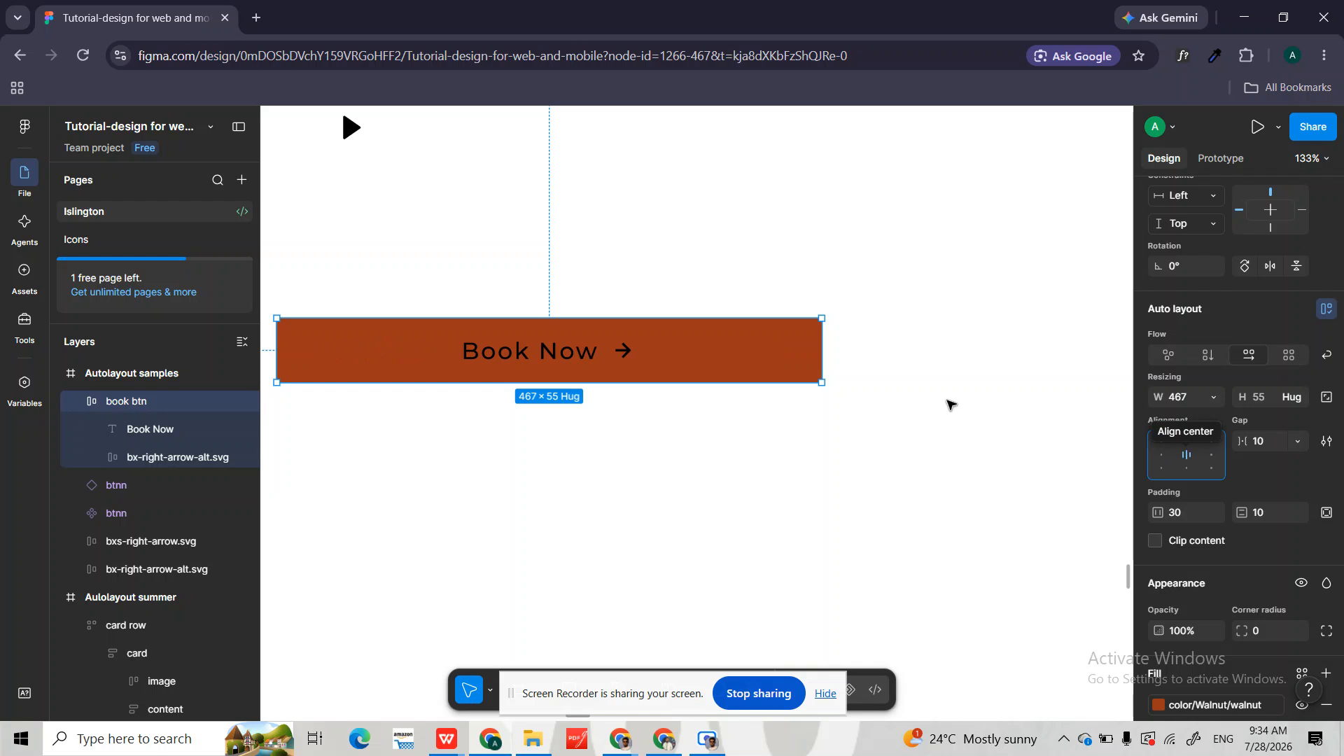
left_click_drag(821, 350, 609, 350)
scroll(481, 350, "up", 3)
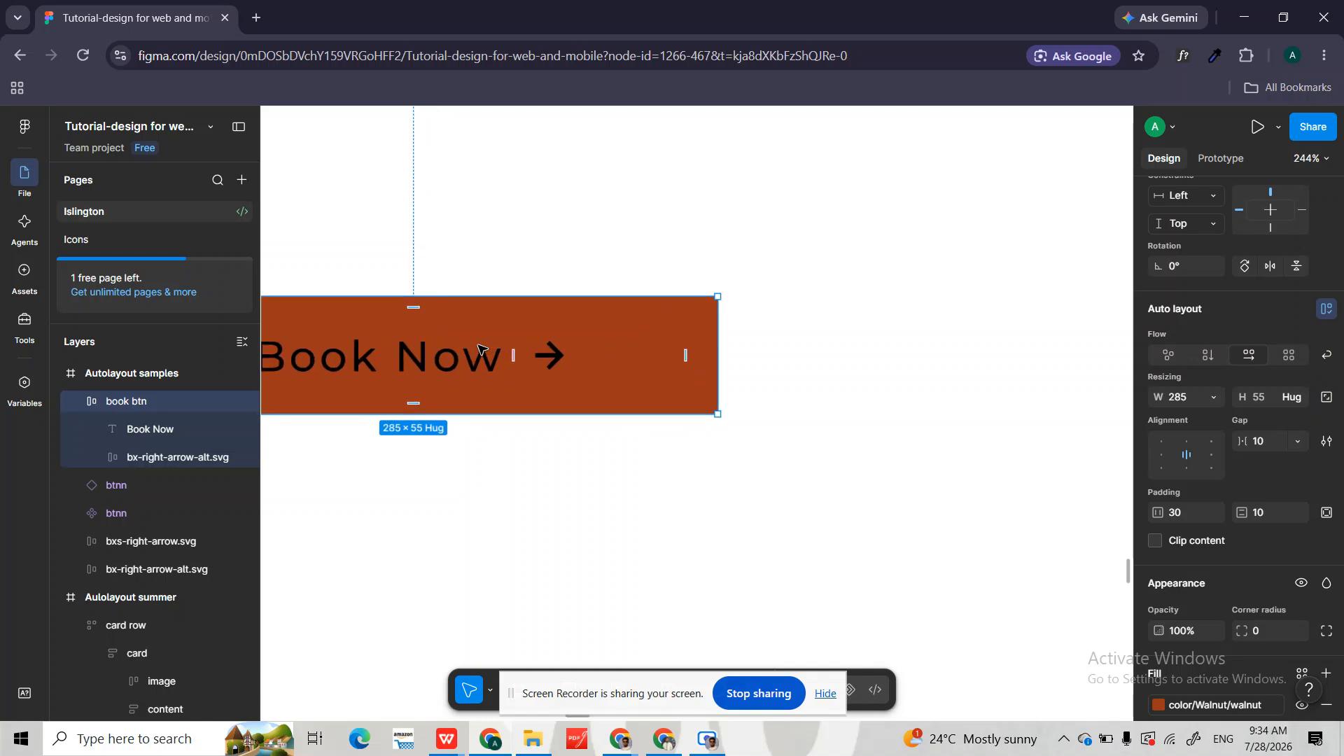
scroll(500, 320, "left", 2)
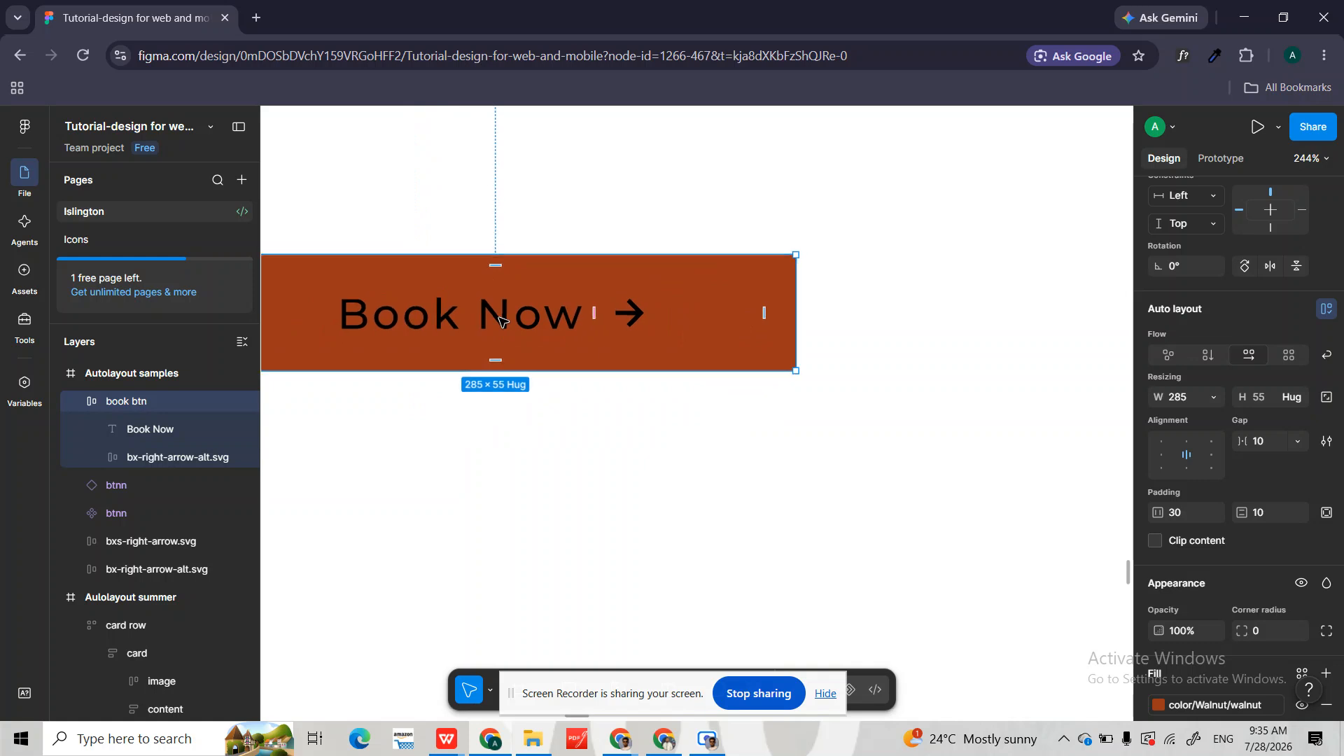
scroll(499, 321, "down", 3)
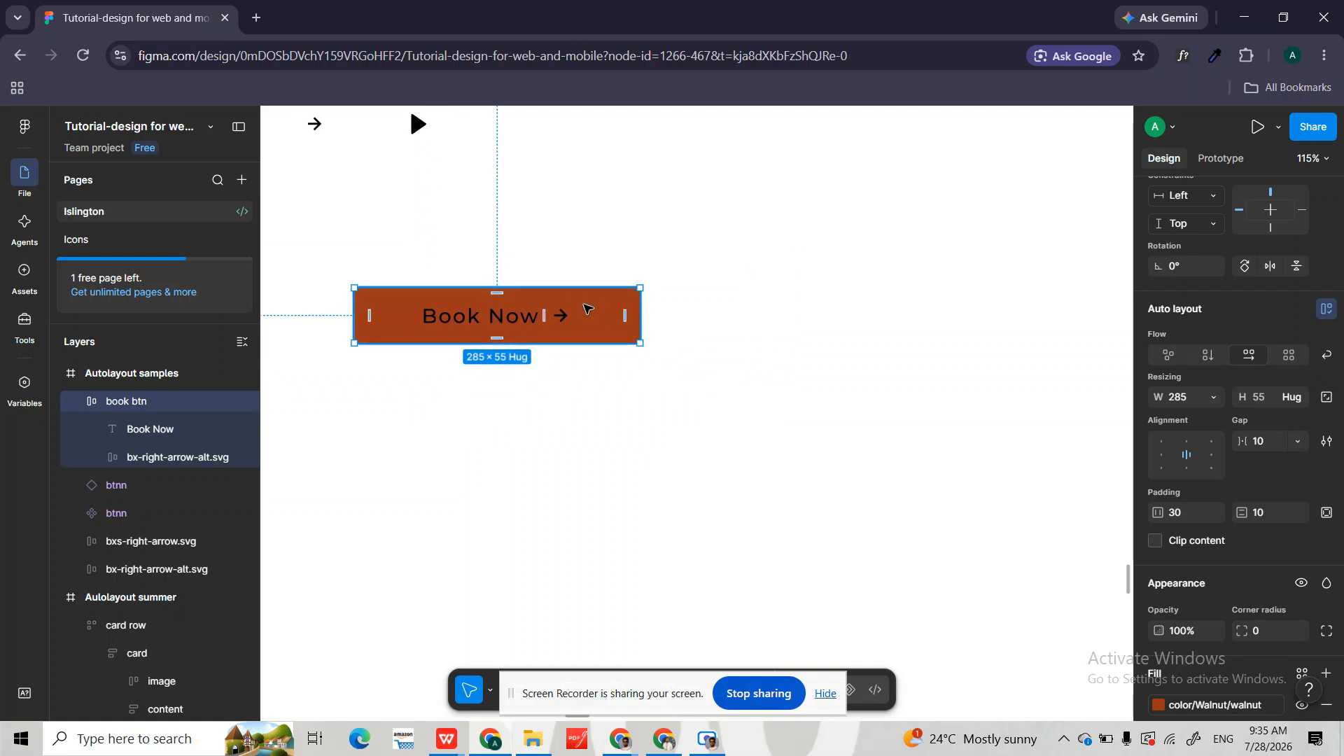
- Convert the book btn frame into a component
left_click(733, 342)
left_click(622, 316)
scroll(622, 316, "down", 3)
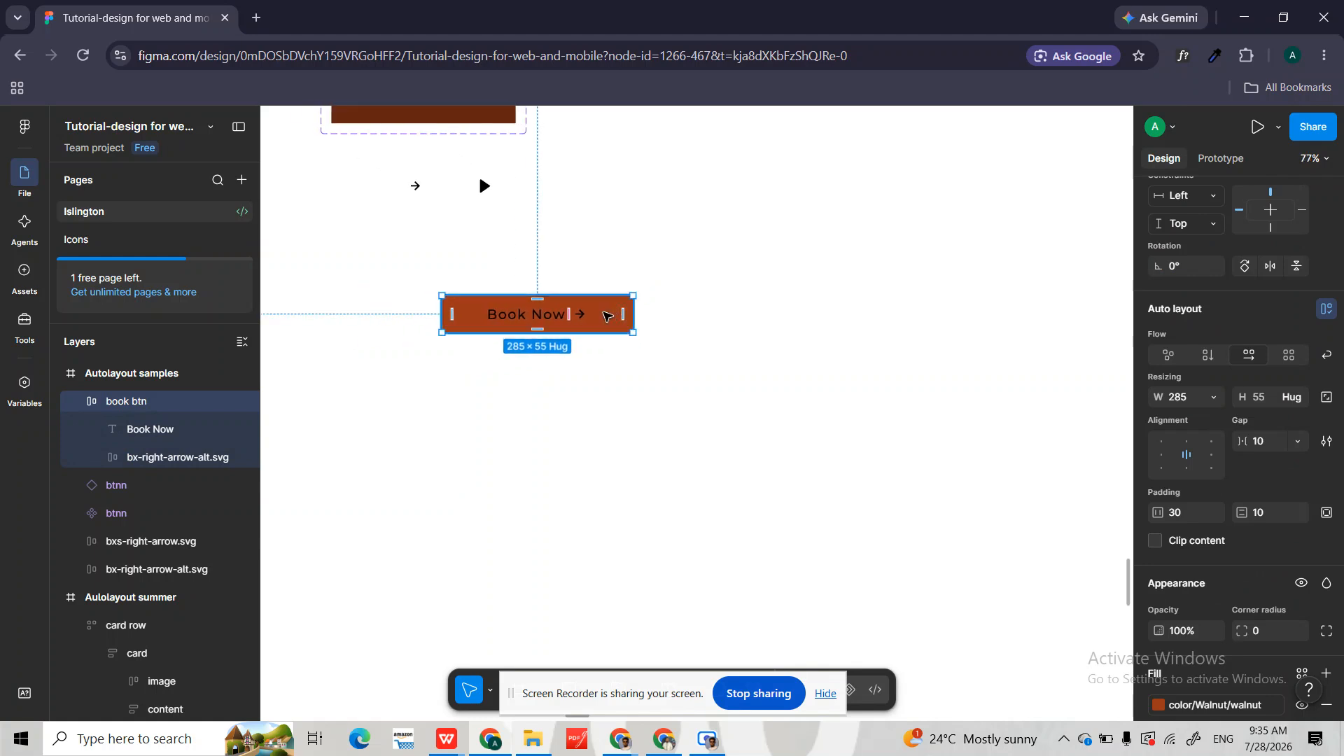
scroll(614, 315, "up", 5)
scroll(587, 319, "down", 3)
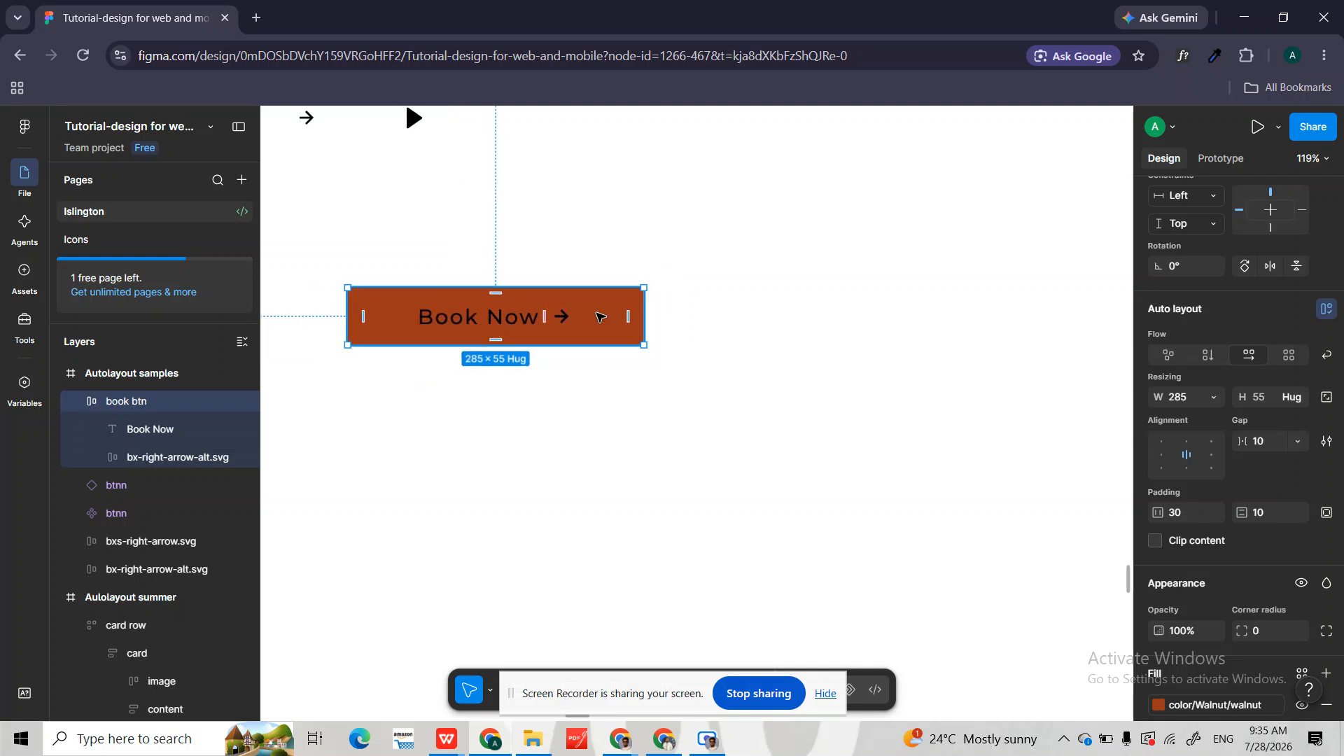
left_click(74, 404)
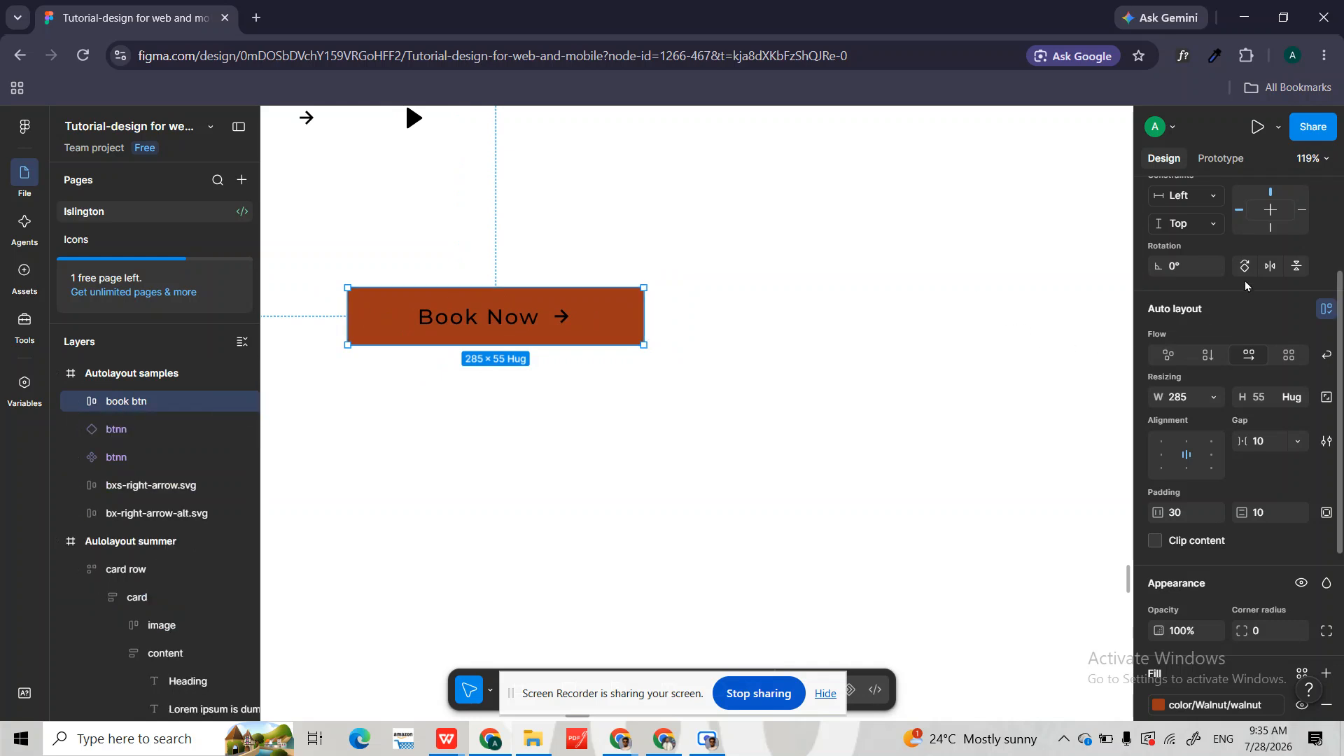
scroll(1235, 288, "up", 3)
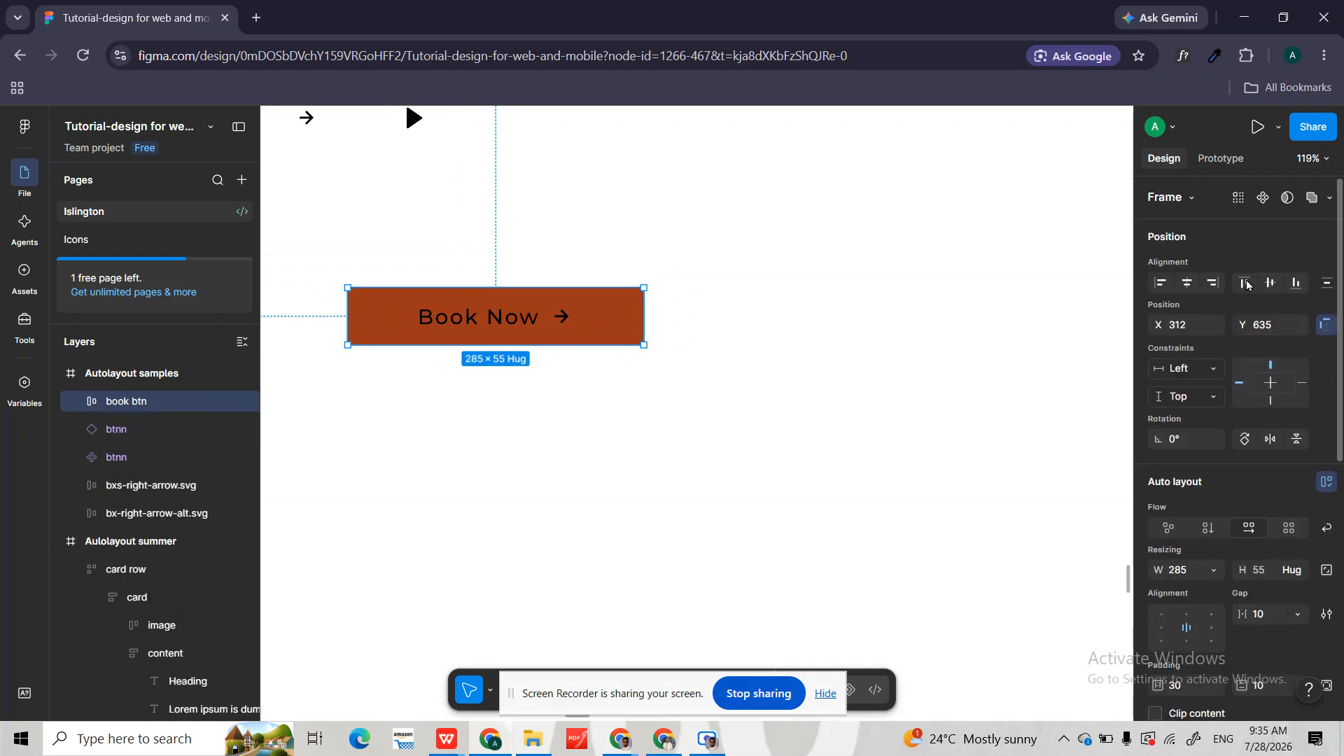
left_click(1265, 202)
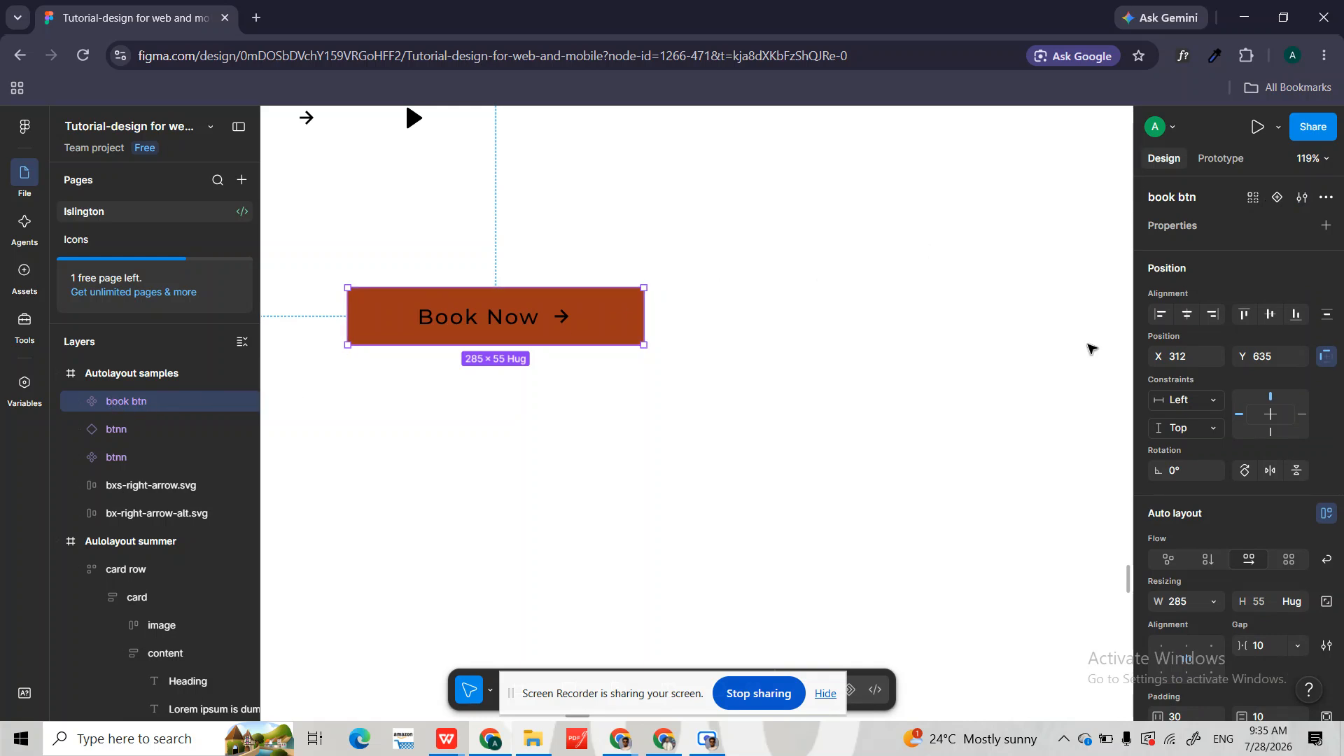
- Add three variants to the book btn component
left_click(1277, 198)
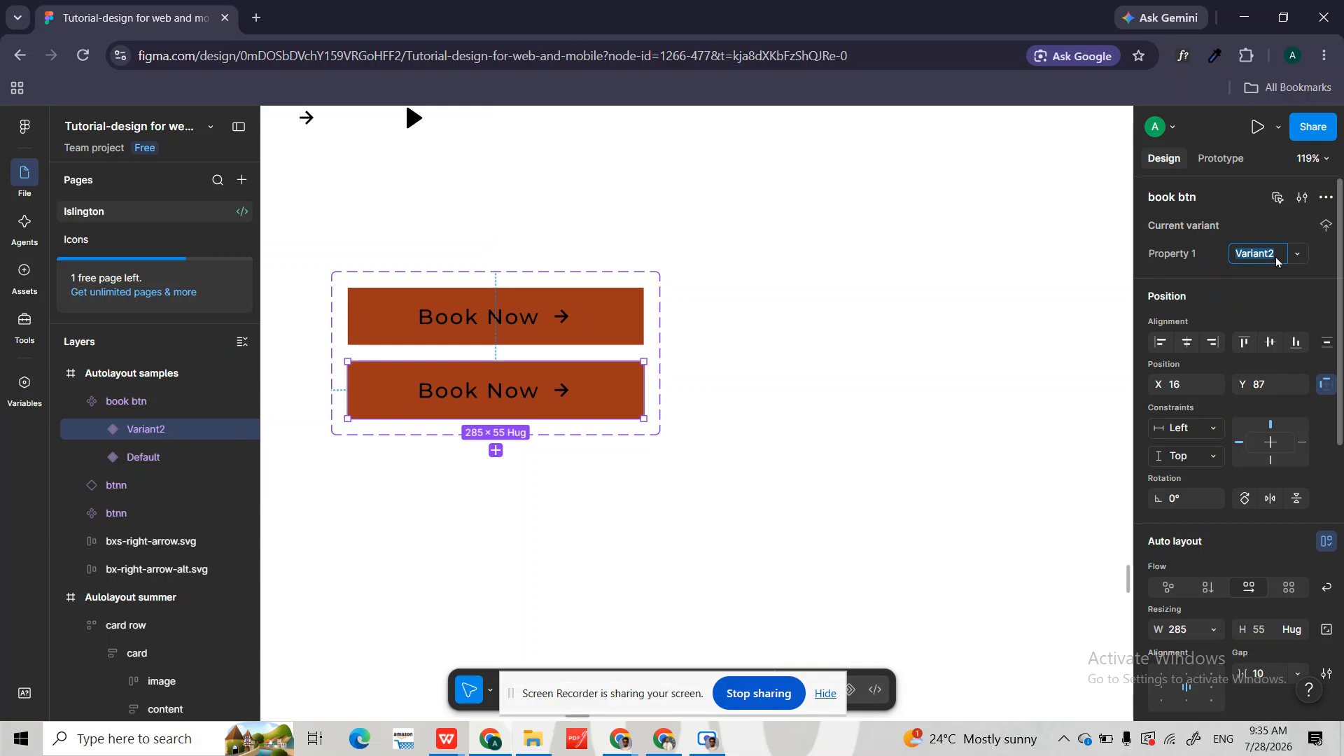
key("ctrl+d")
key("ctrl+d")
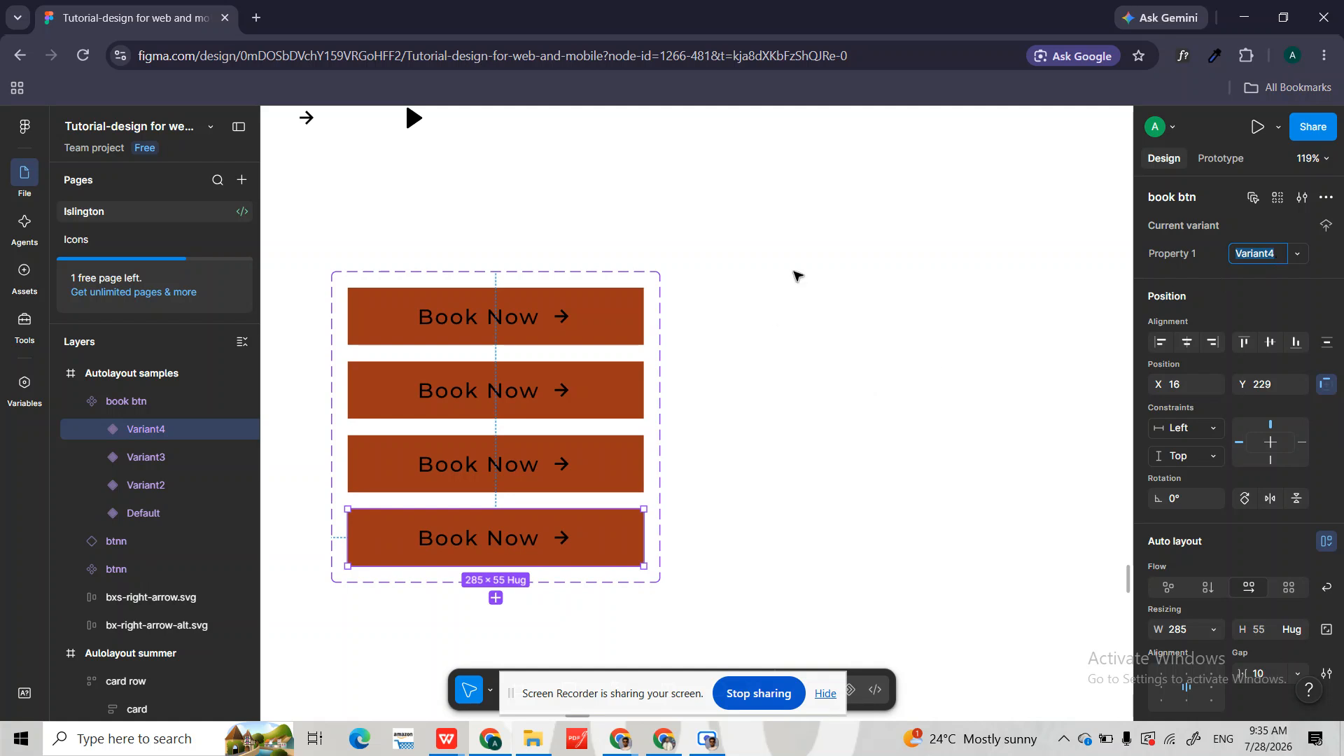
- Rename the variant property to "state" and set the second button variant's value to "hover"
left_click(624, 401)
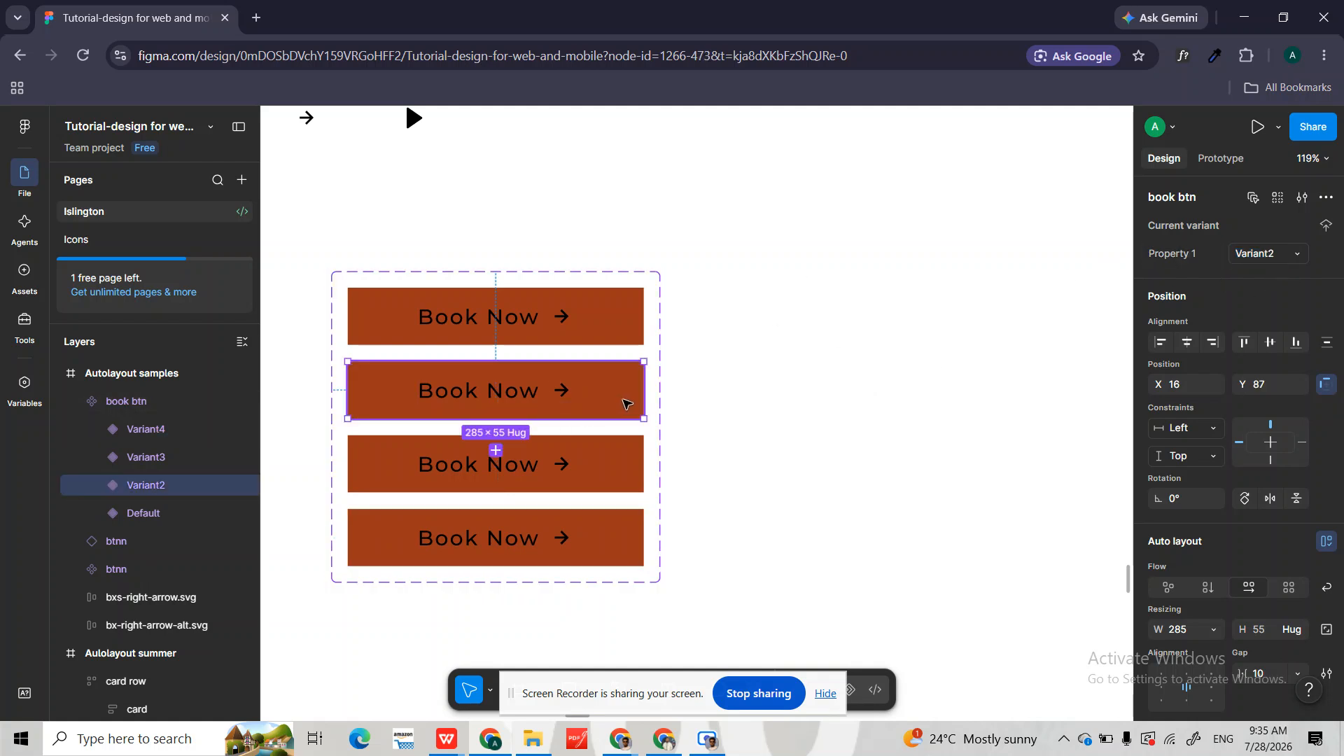
double_click(1188, 257)
type("state")
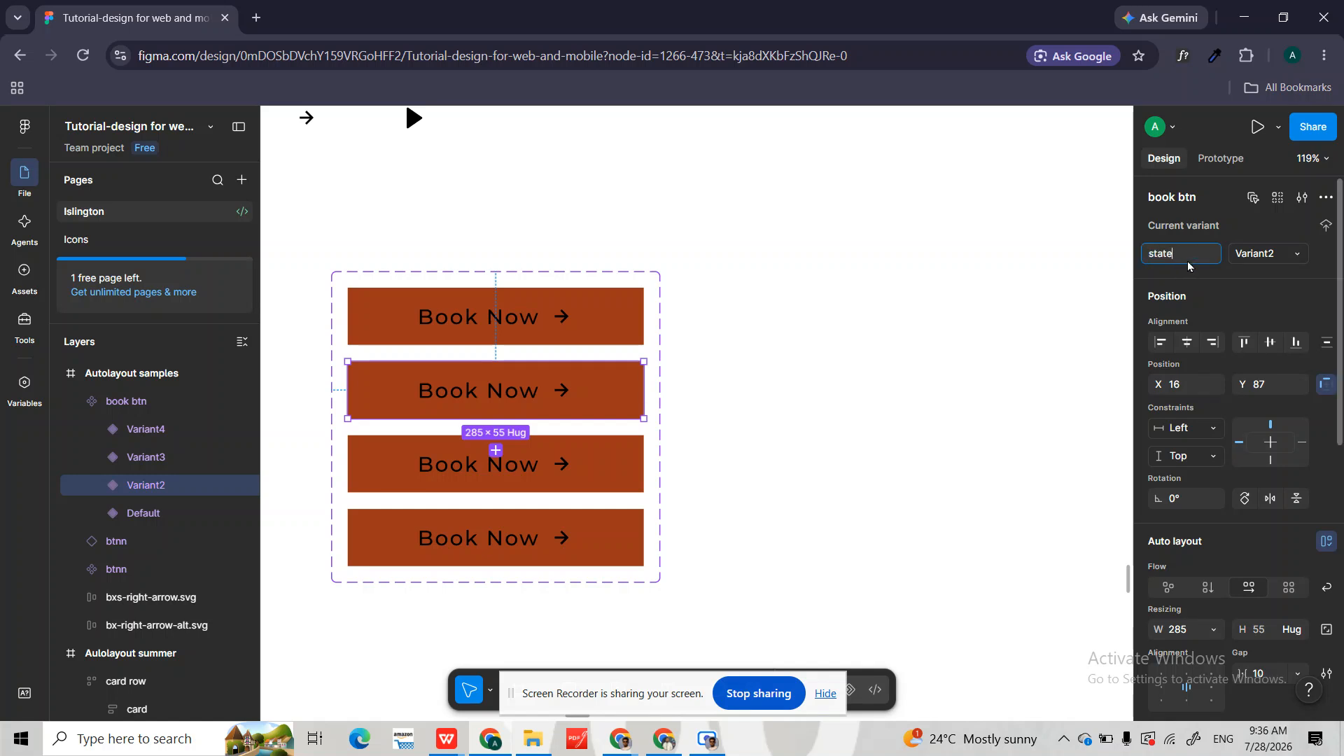
key("Return")
double_click(1265, 256)
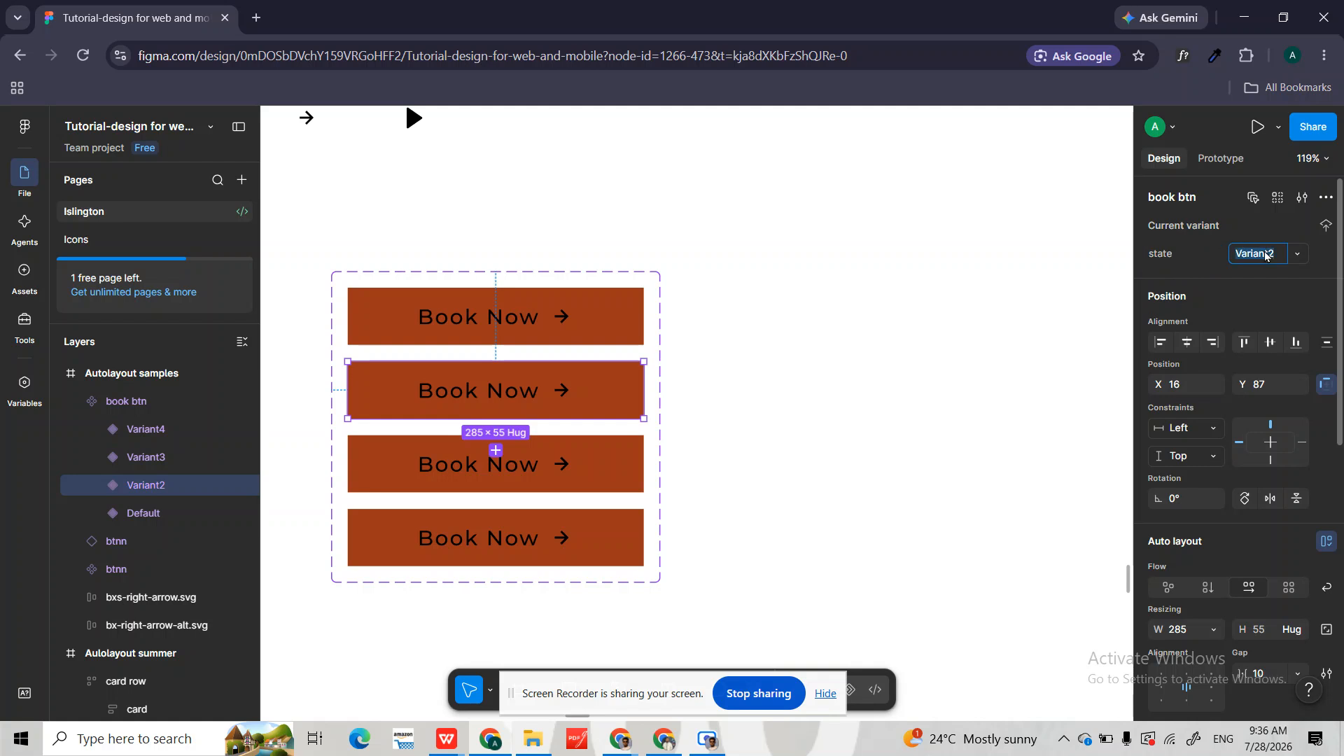
type("hover")
key("Return")
left_click(628, 393)
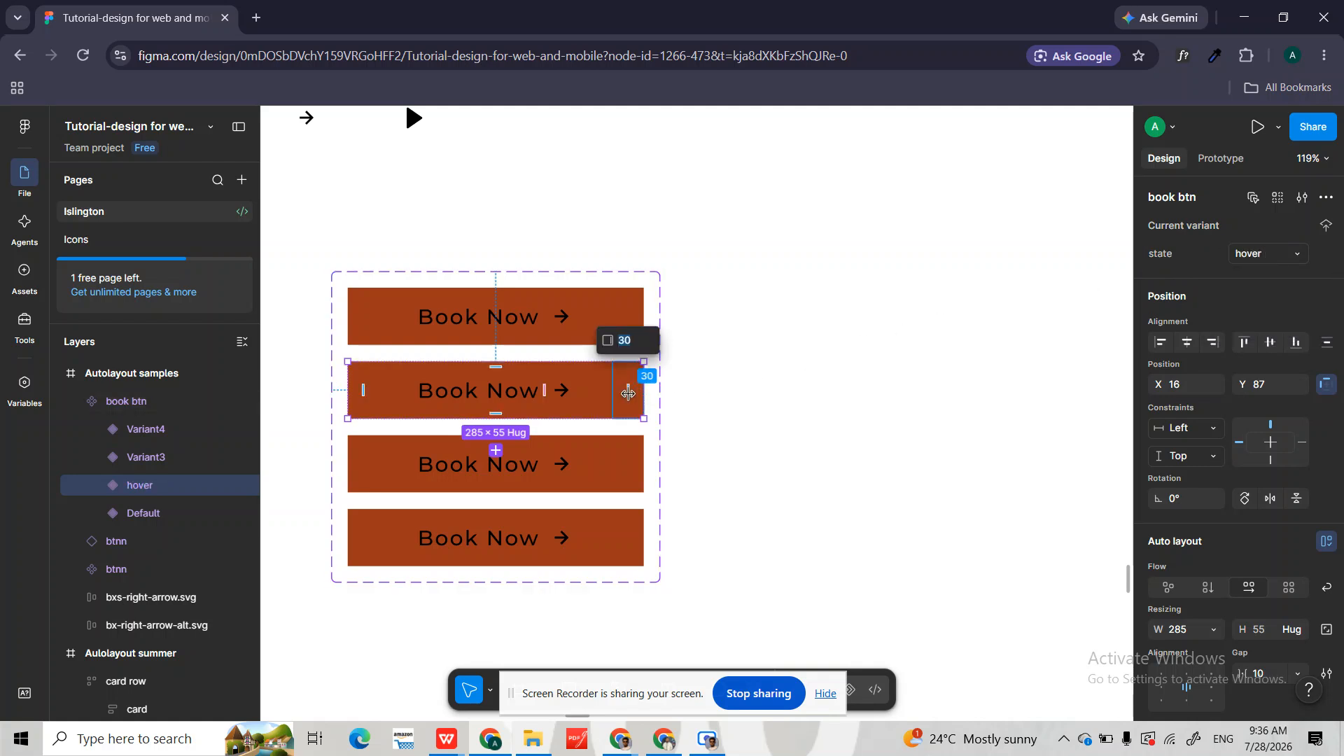
key("Escape")
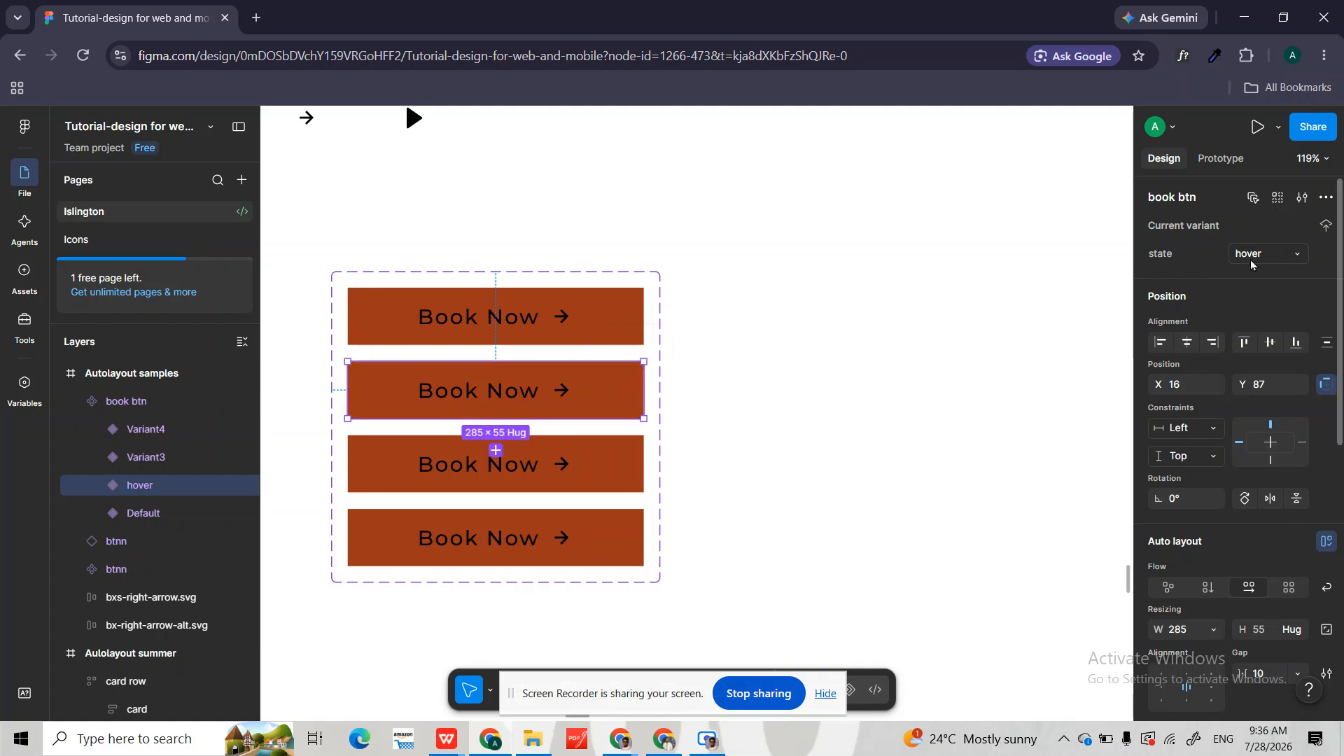
- Change the hover variant's fill to the walnut-light library colour
scroll(1258, 422, "down", 6)
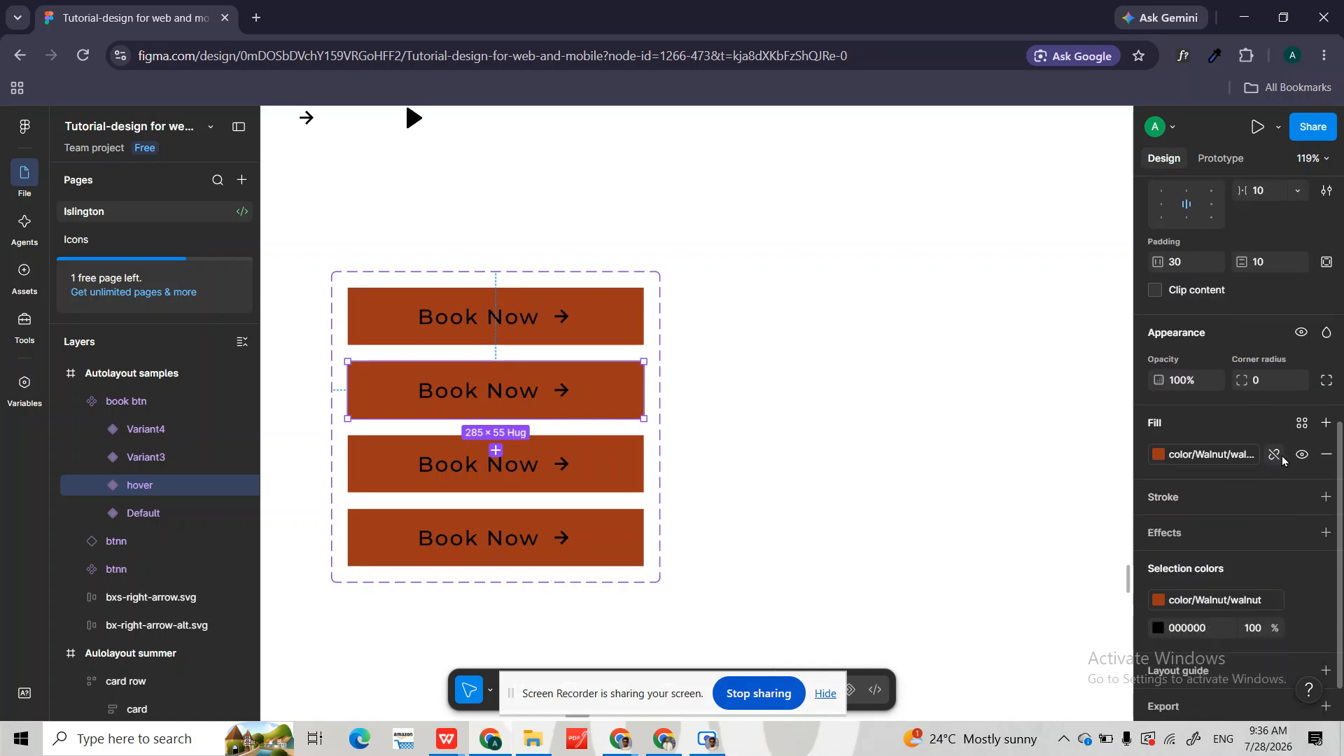
left_click(1160, 459)
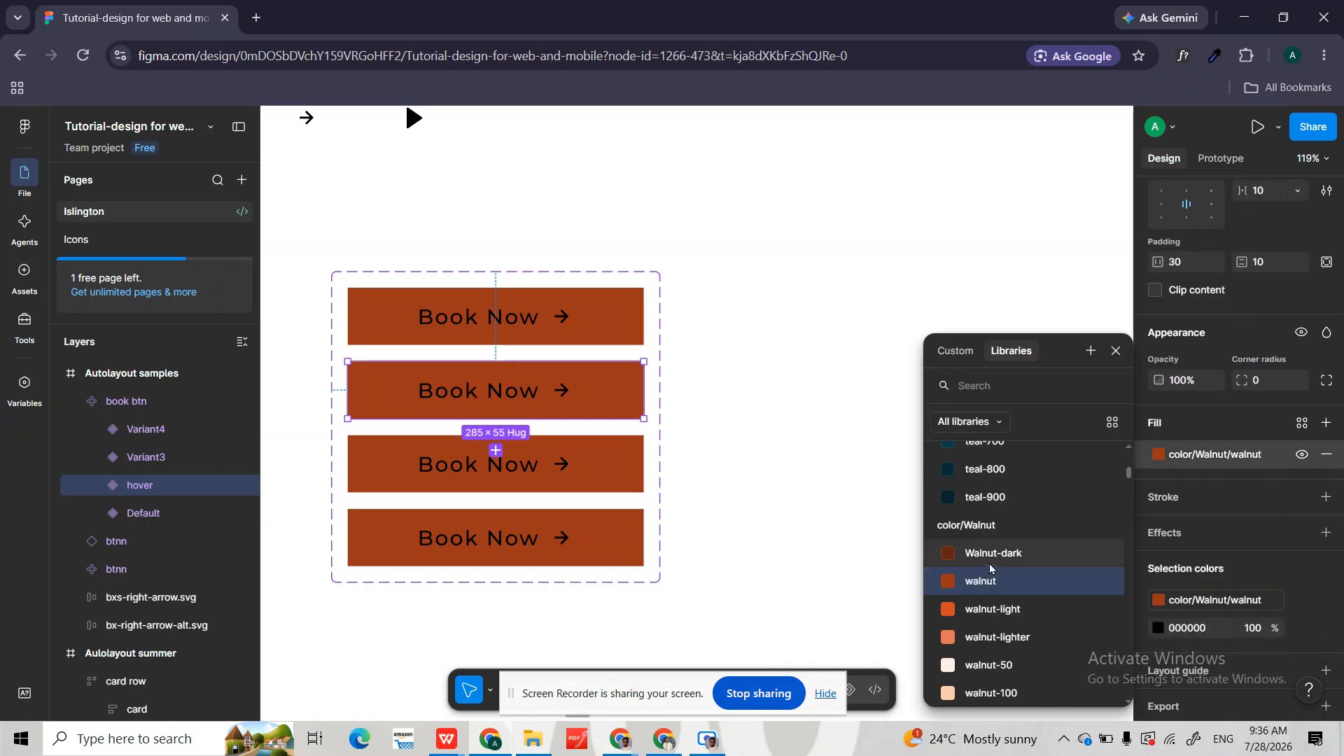
left_click(989, 610)
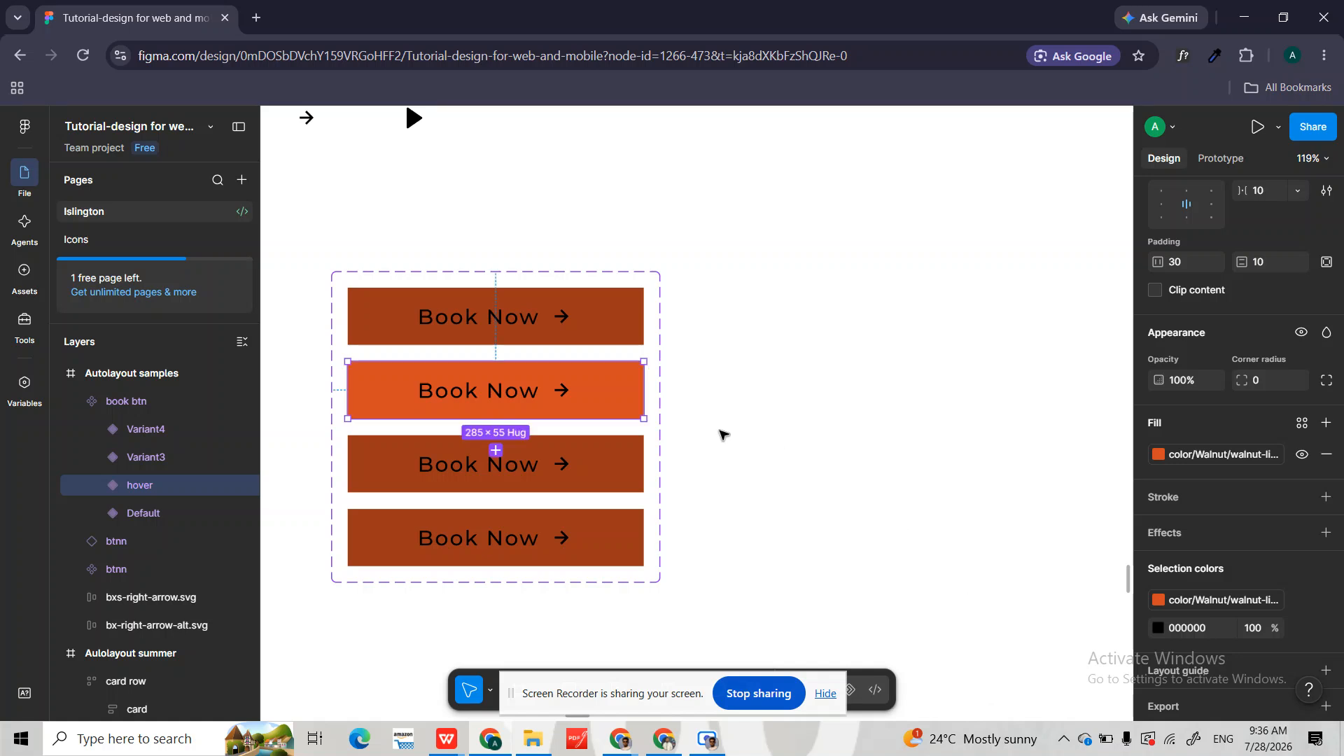
- Set the third book btn variant's state value to "deactivate"
left_click(623, 466)
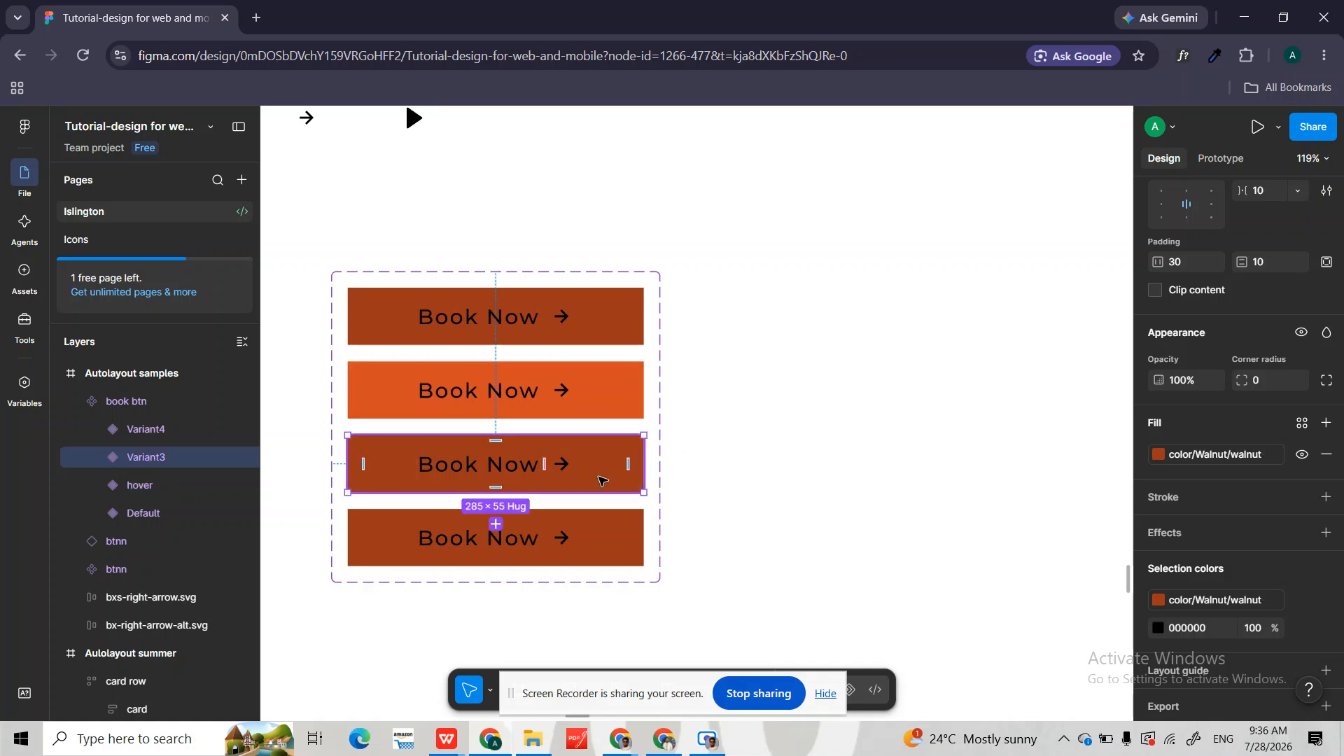
scroll(1269, 255, "up", 6)
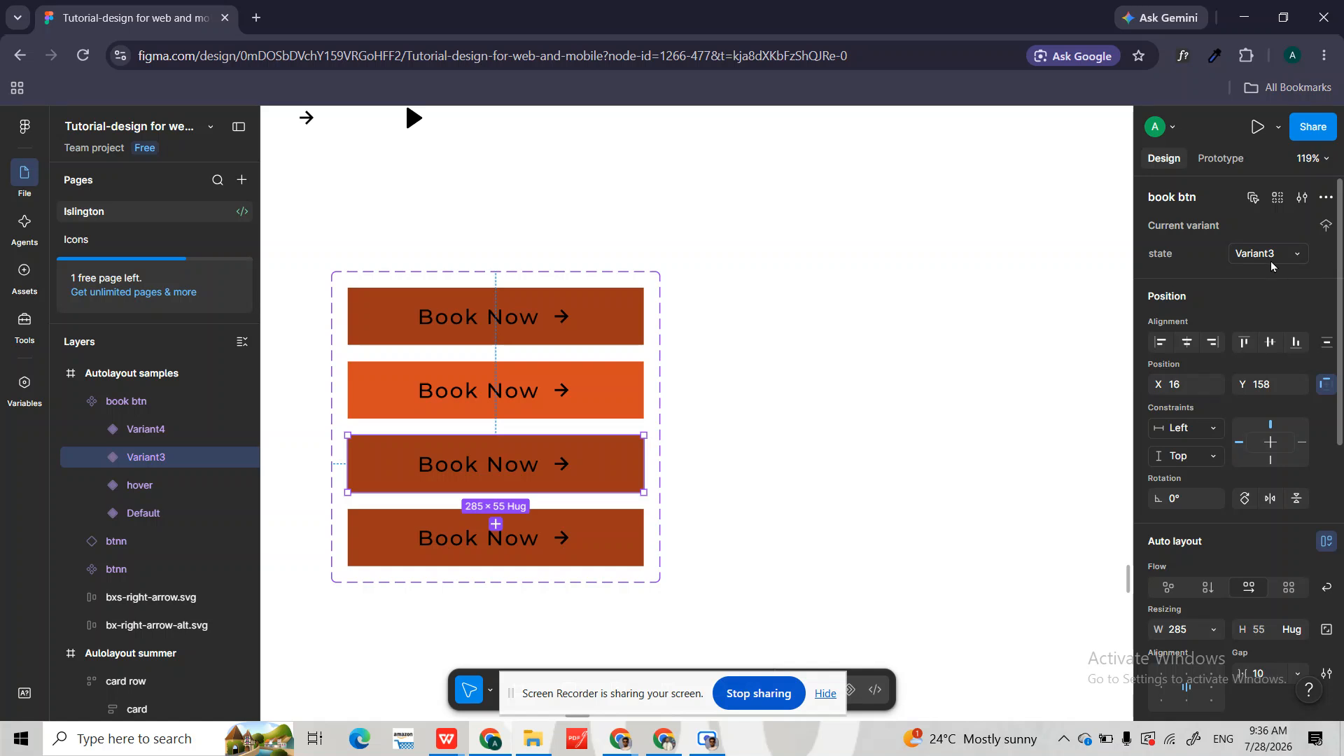
left_click(1269, 254)
type("deactivate")
left_click(1240, 290)
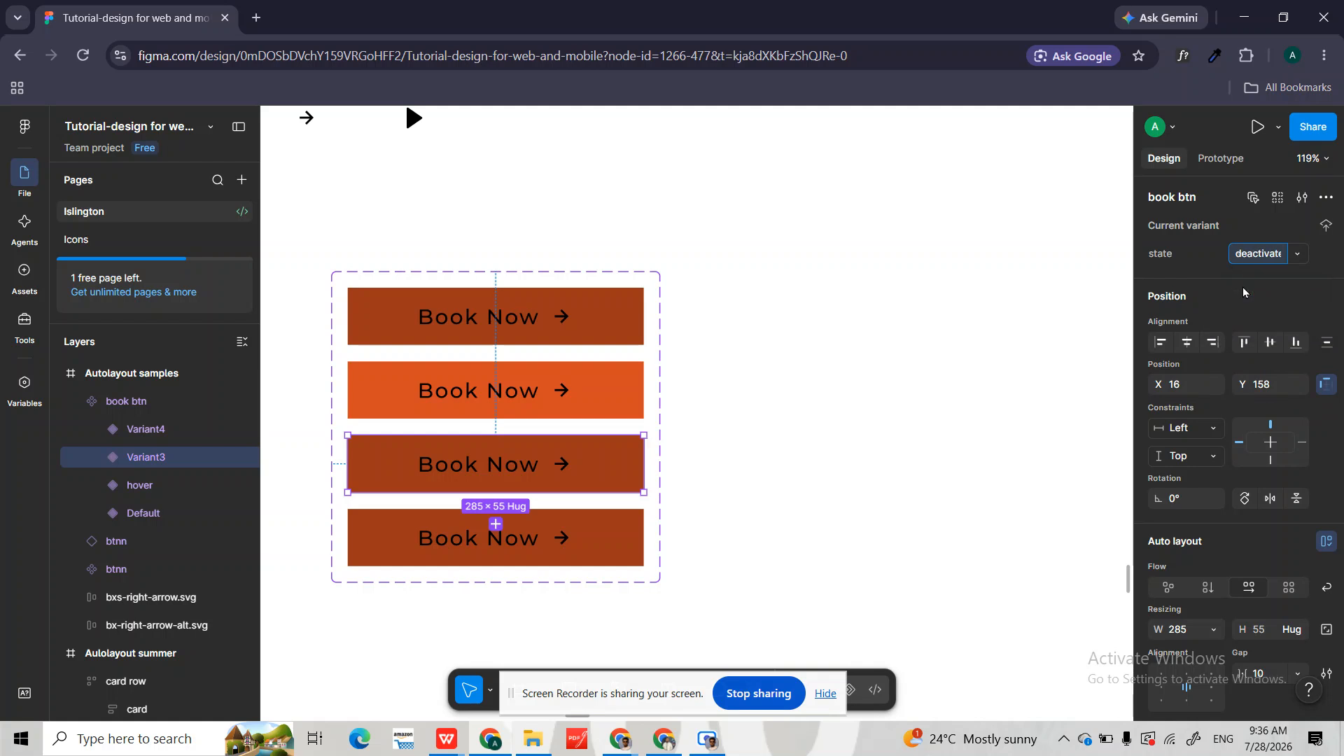
- Change the deactivate variant's fill to the walnut-50 library colour
scroll(1275, 480, "down", 5)
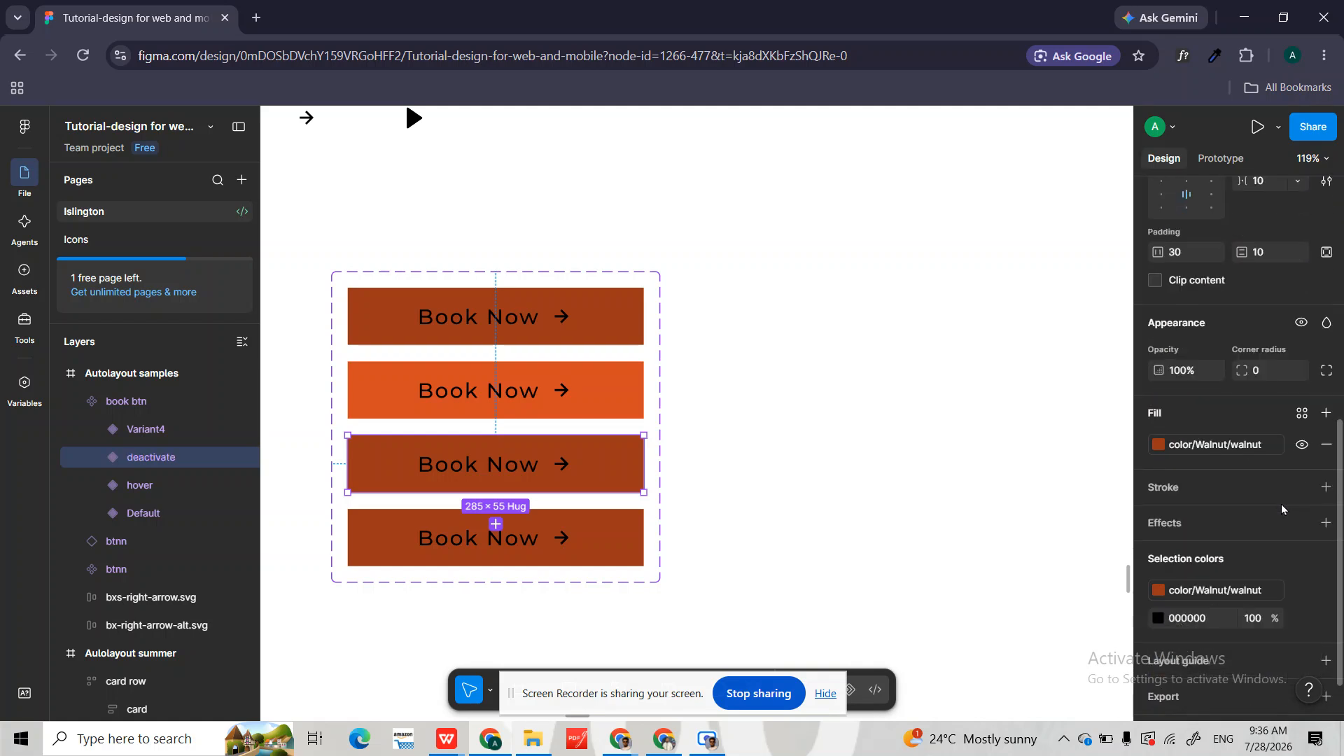
left_click(1158, 409)
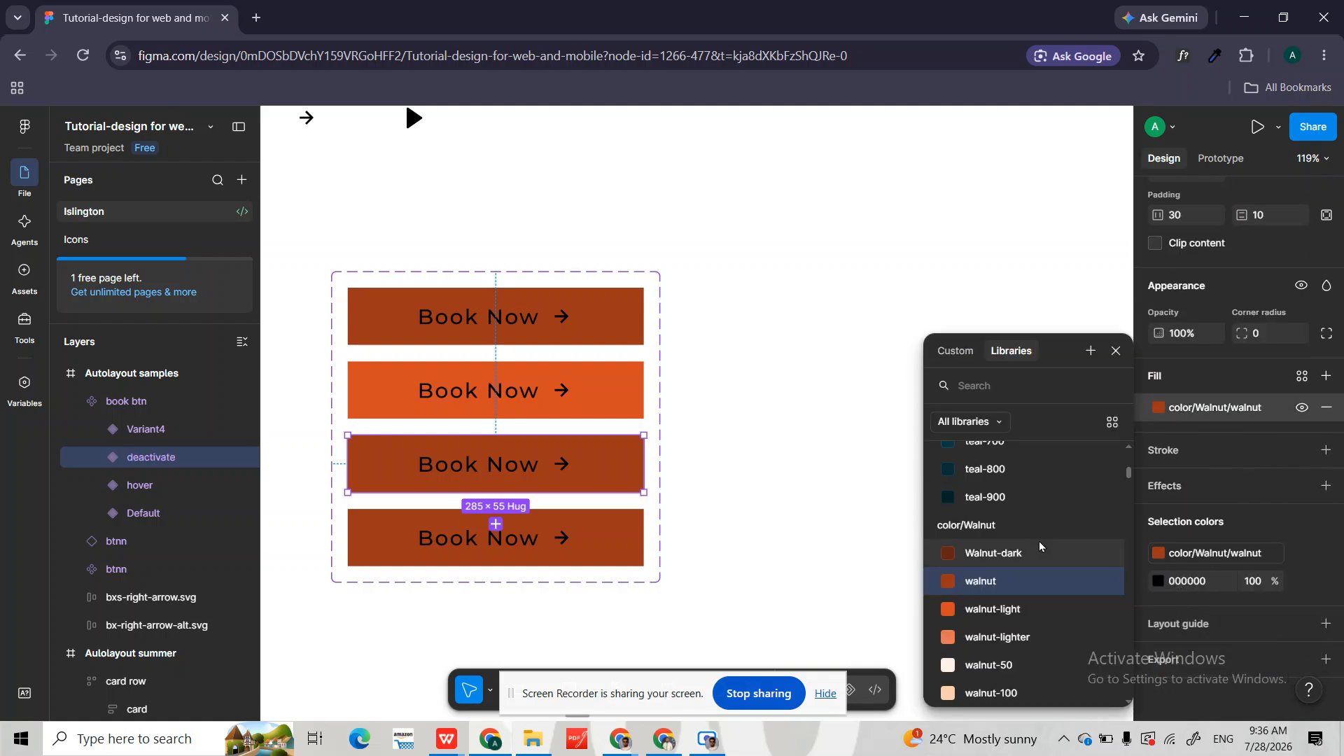
scroll(1039, 540, "down", 1)
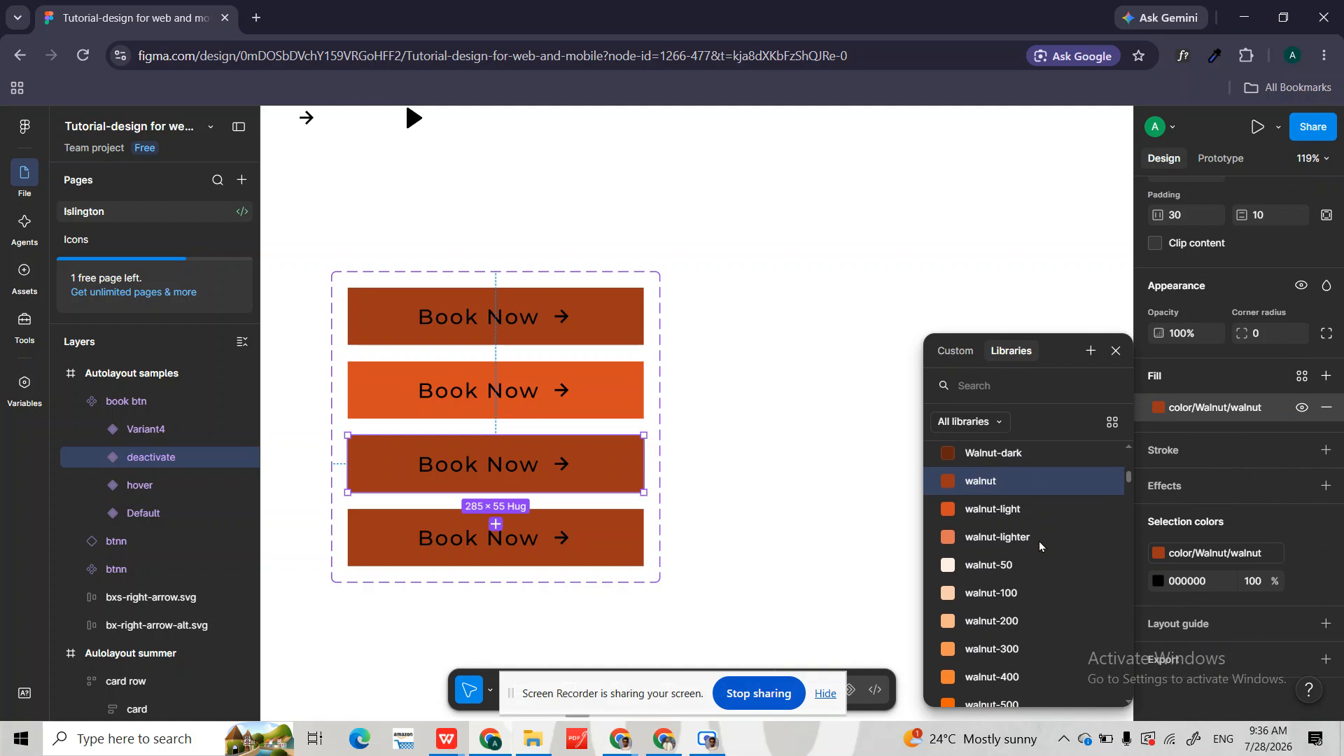
scroll(1039, 540, "down", 1)
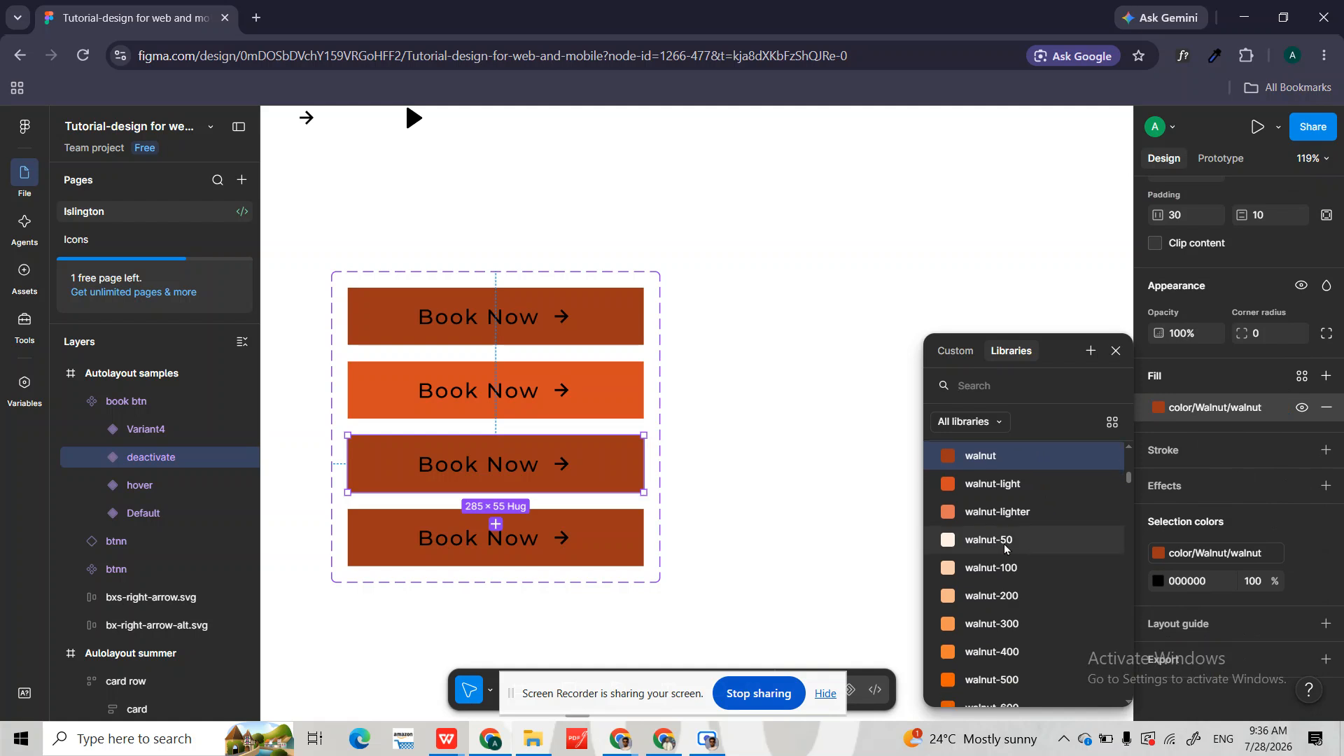
left_click(1006, 546)
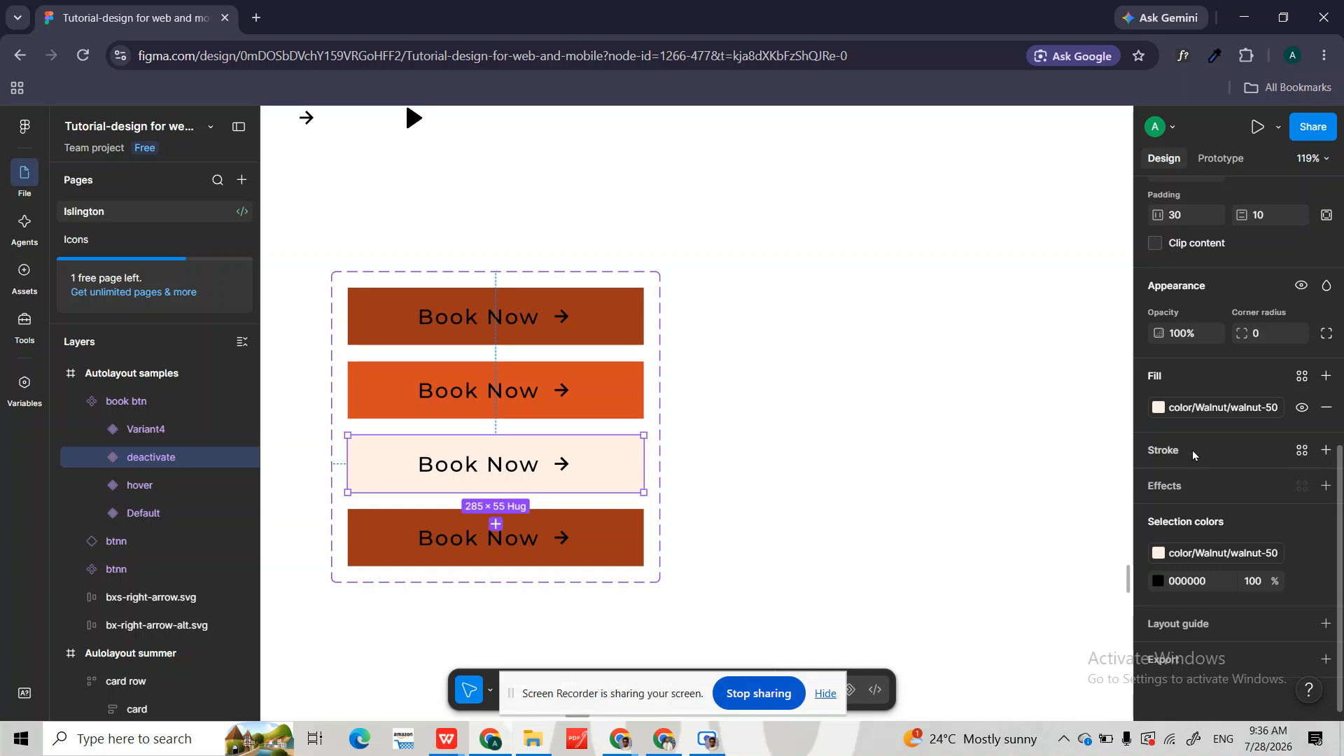
- Change the deactivate variant's fill to the walnut-200 library colour
left_click(1159, 413)
scroll(1022, 581, "down", 3)
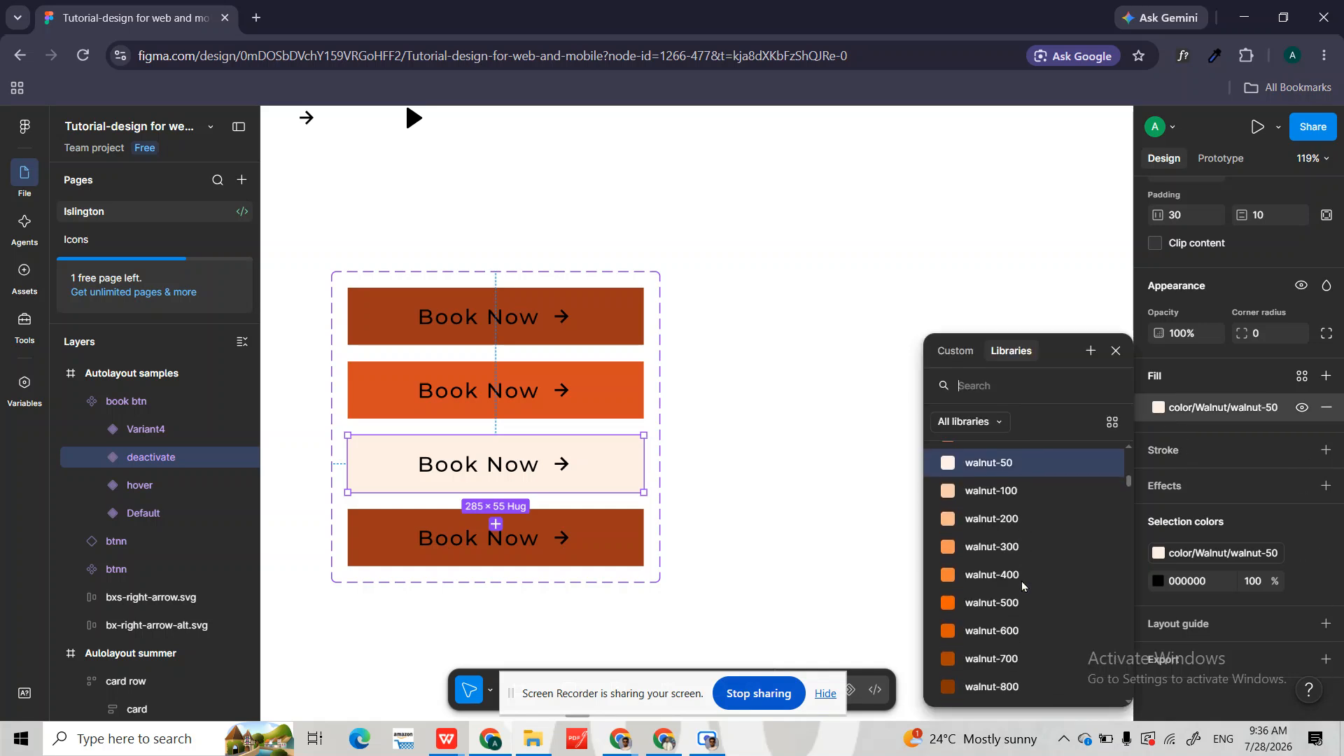
left_click(993, 518)
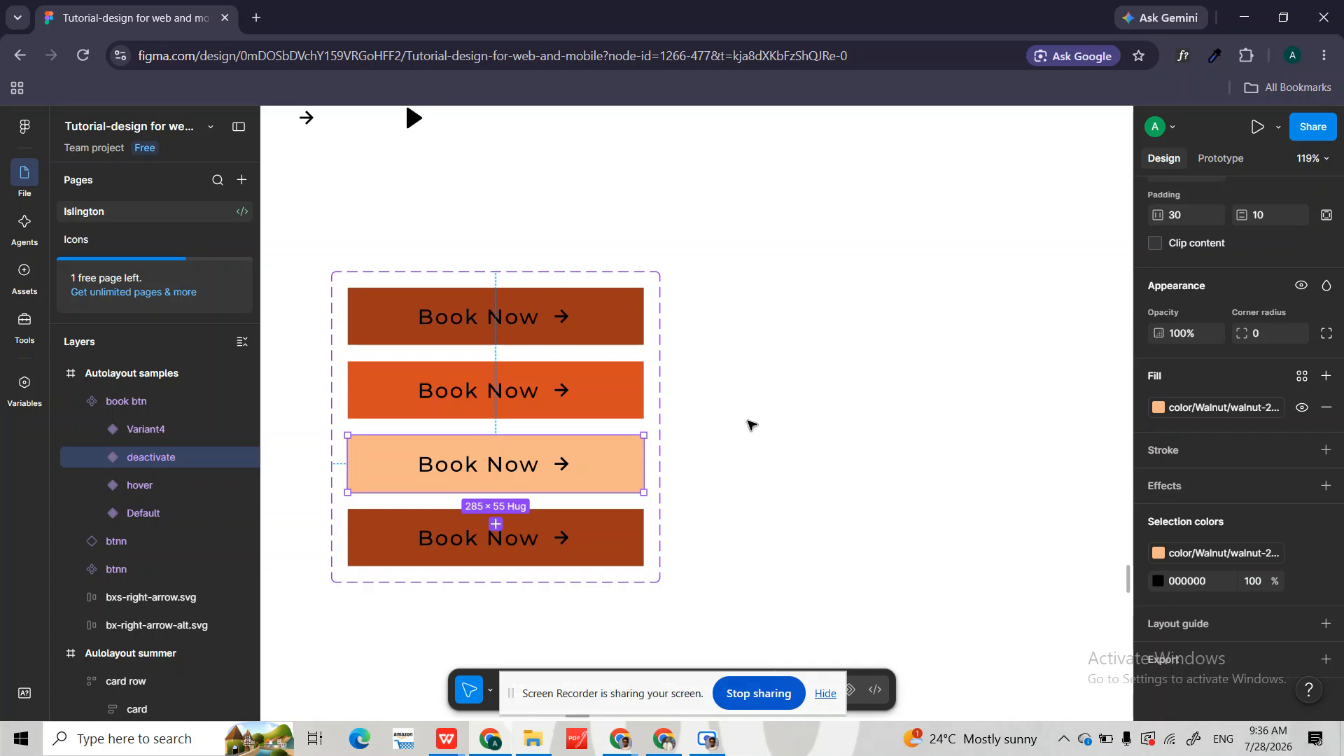
- Set the fourth book btn variant's state value to "active"
left_click(599, 536)
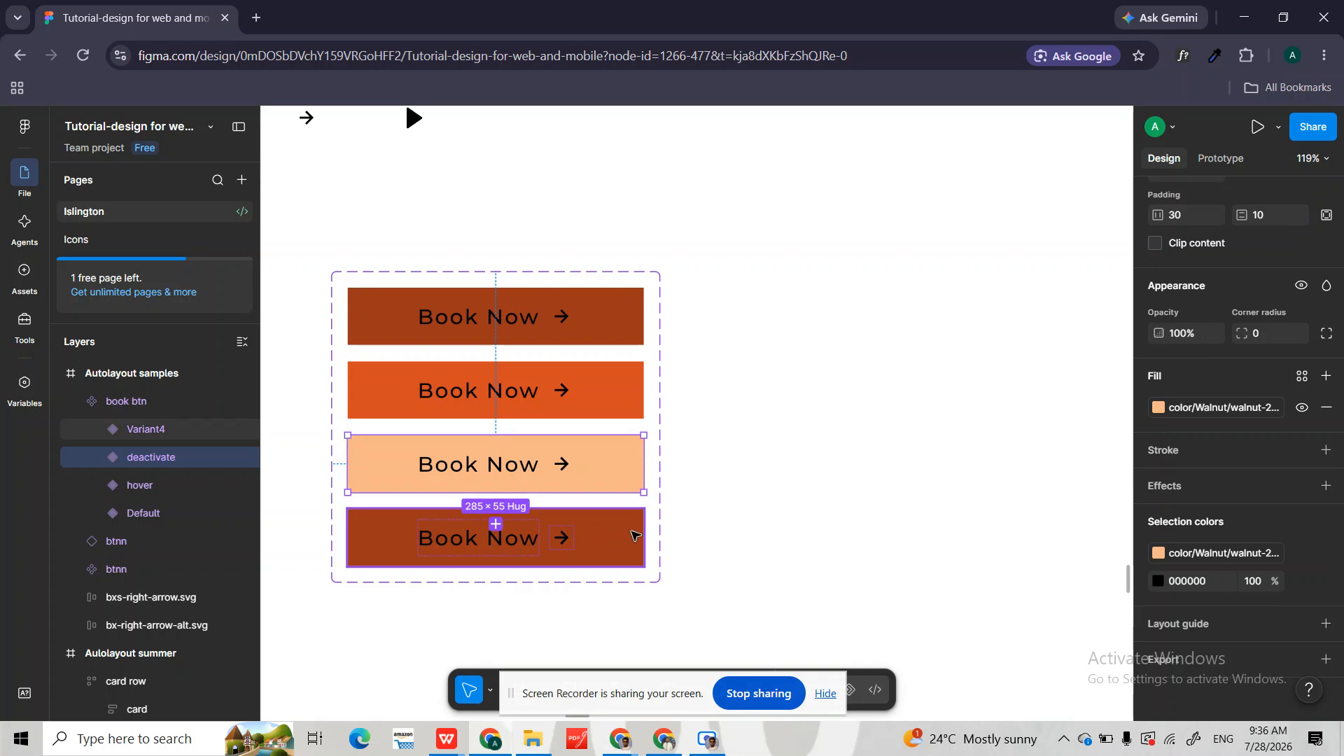
scroll(1242, 405, "up", 5)
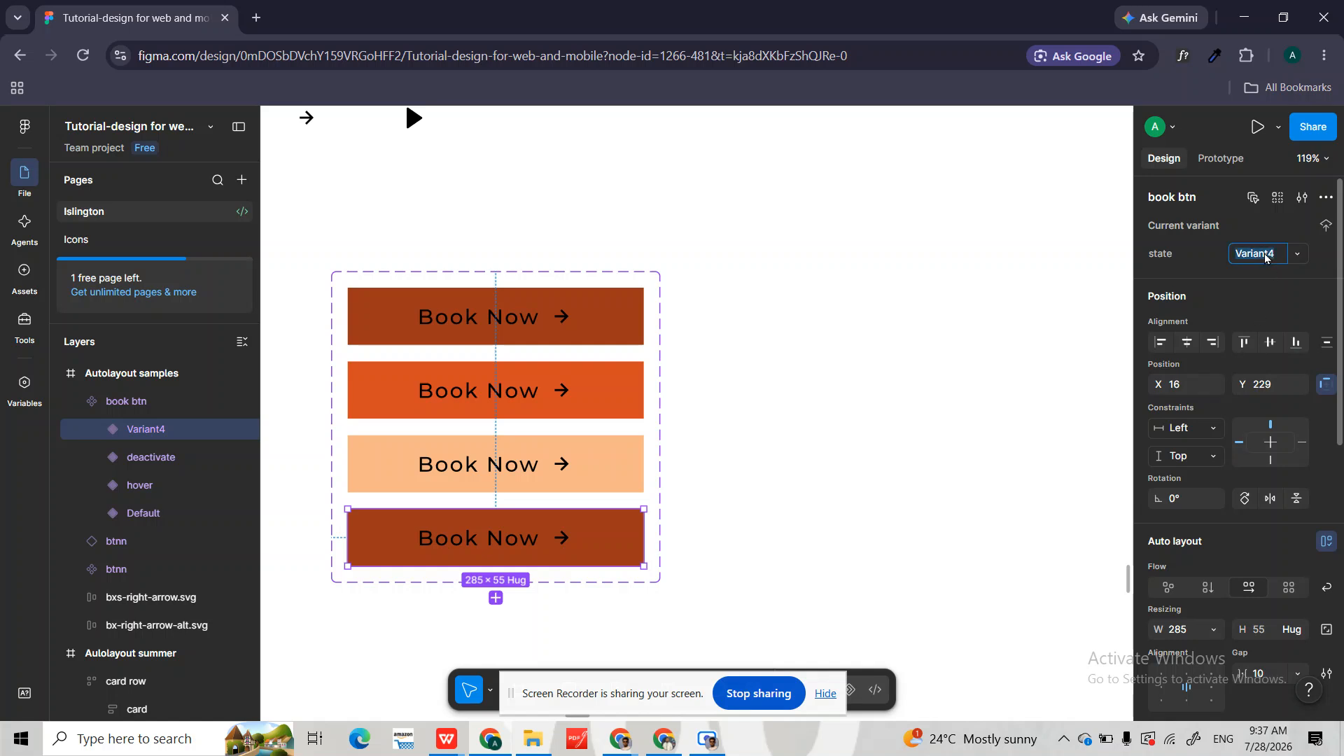
type("active")
key("Return")
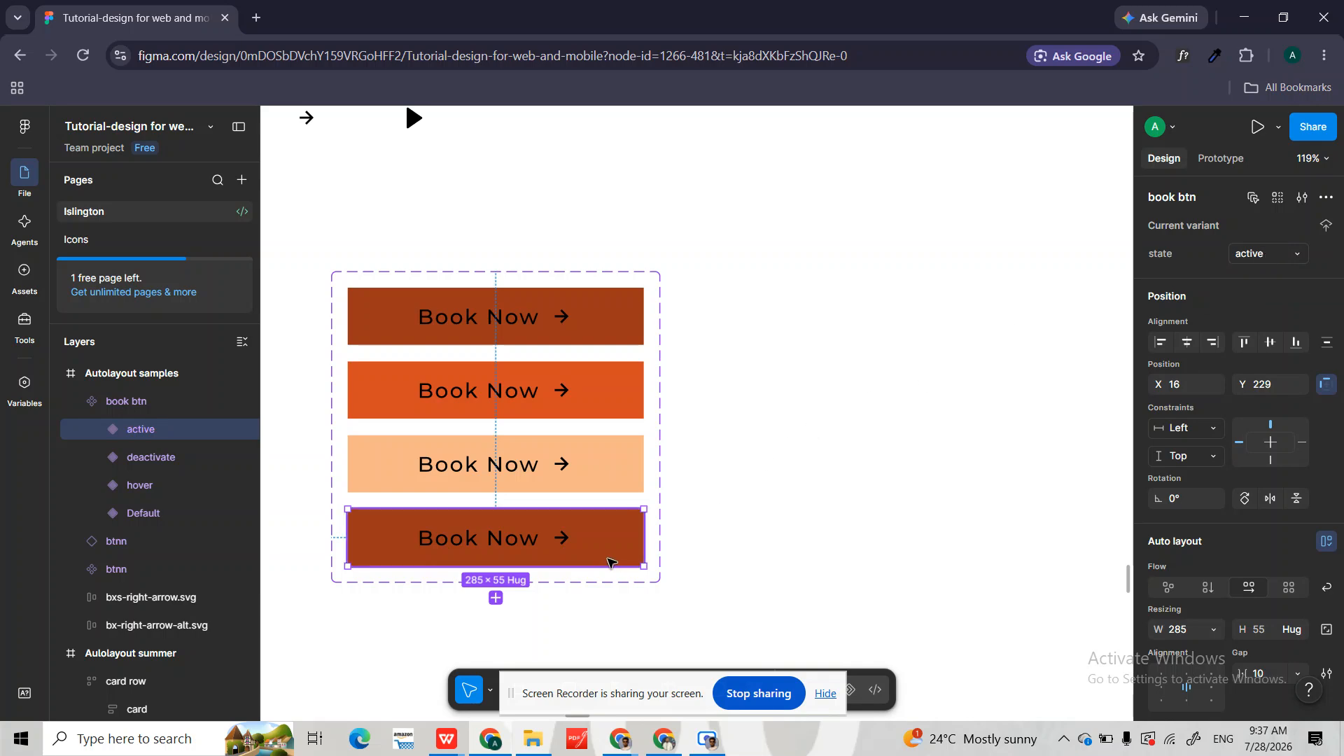
- Change the active variant's fill to the teal-500 library colour and deselect it
scroll(1256, 464, "down", 2)
scroll(1255, 464, "down", 5)
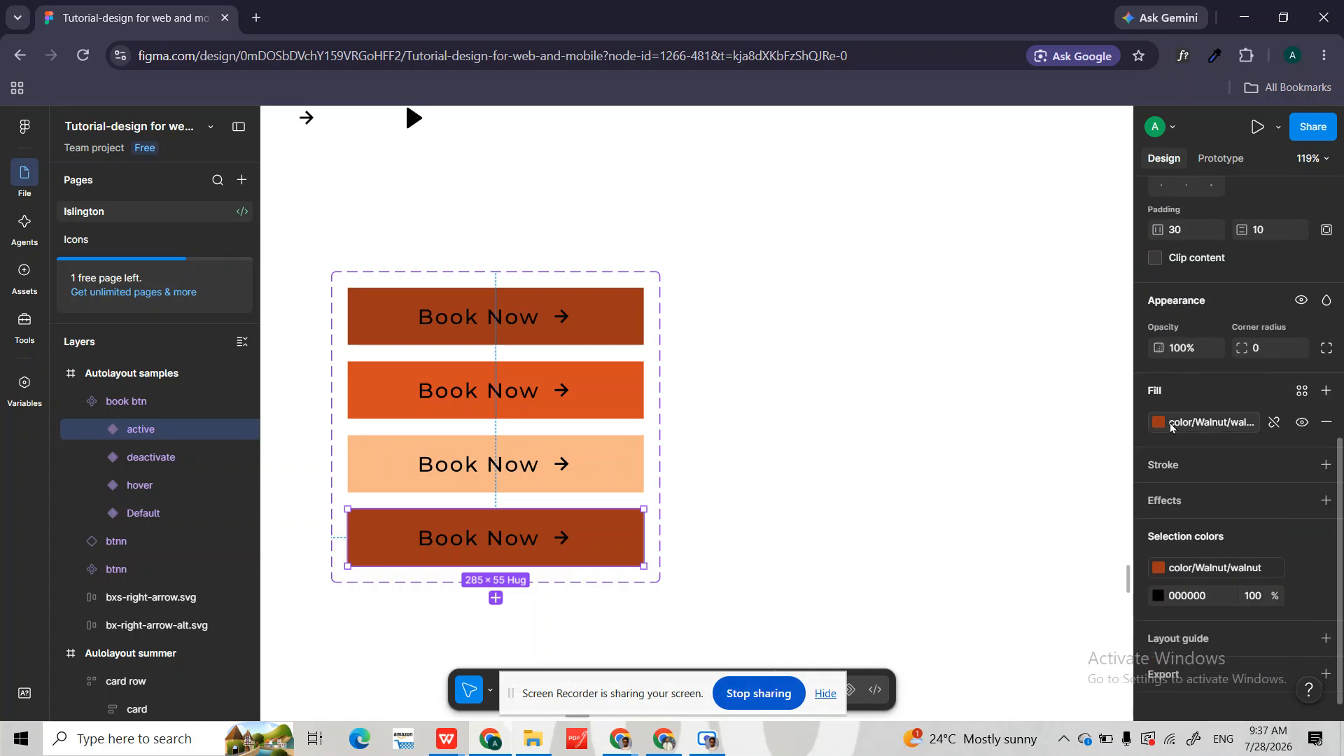
left_click(1160, 422)
scroll(1024, 556, "down", 3)
scroll(1024, 556, "up", 6)
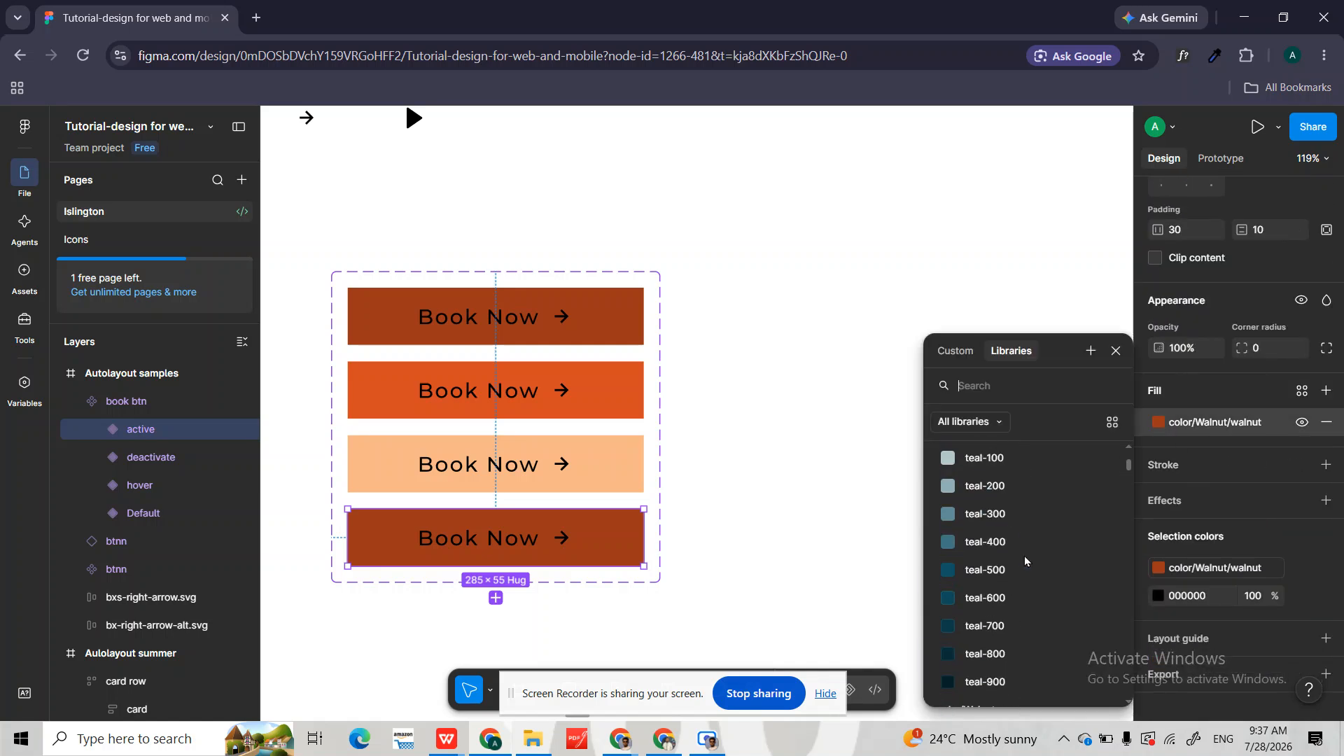
scroll(983, 545, "down", 2)
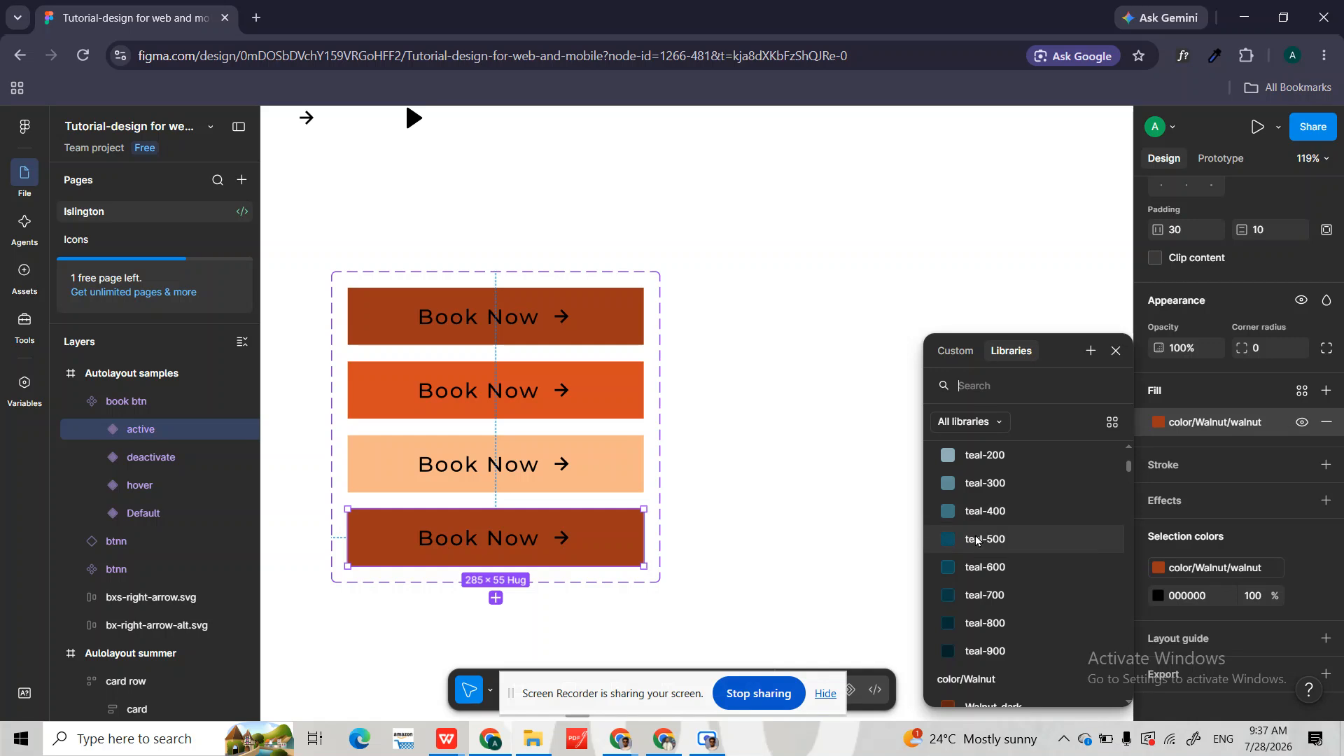
left_click(980, 541)
left_click(785, 563)
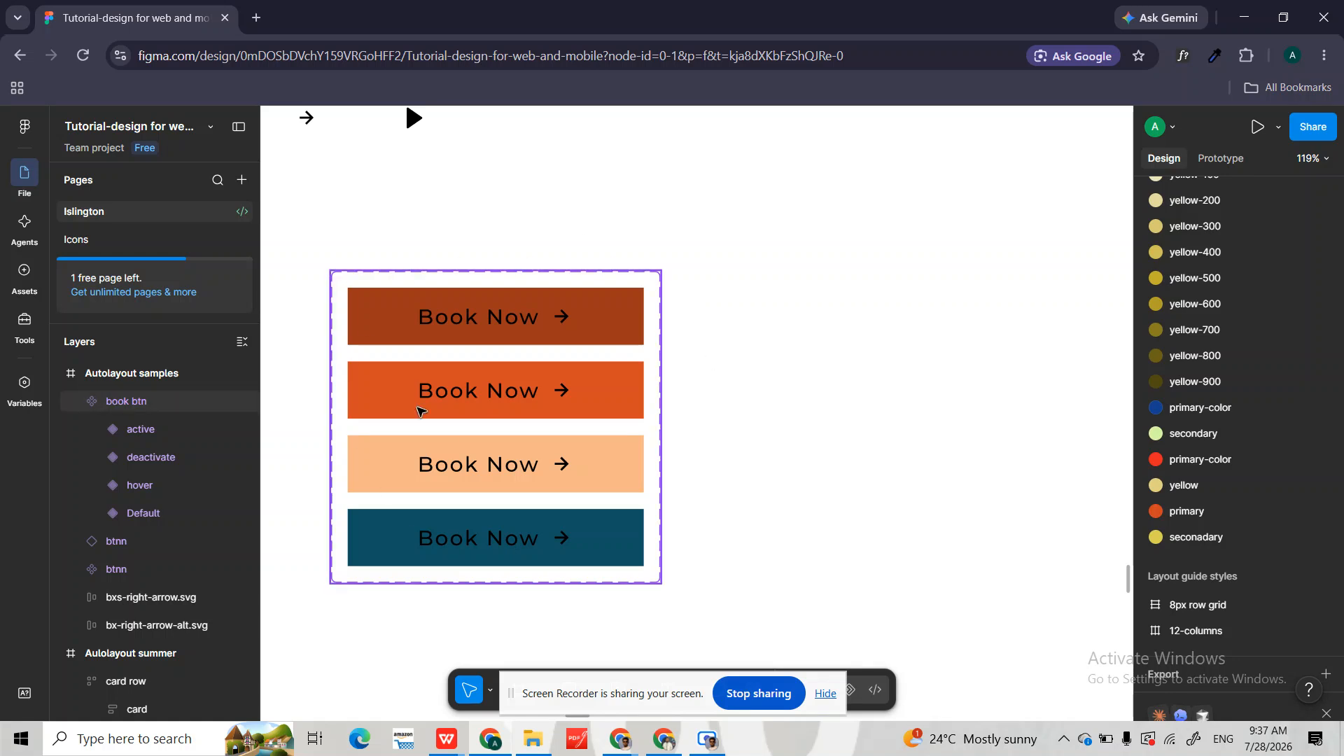
- Review the book btn component set by selecting its Default, hover, deactivate and active variants one after another
left_click(558, 284)
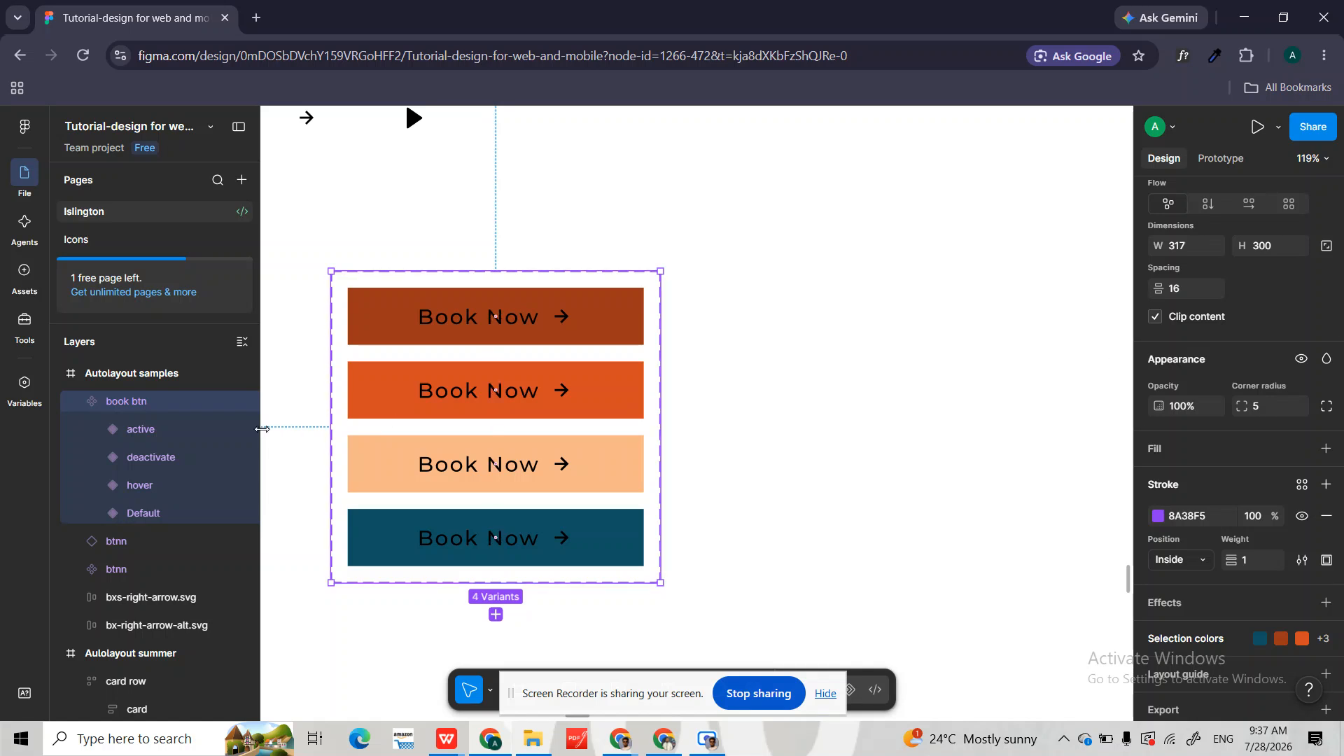
left_click(140, 508)
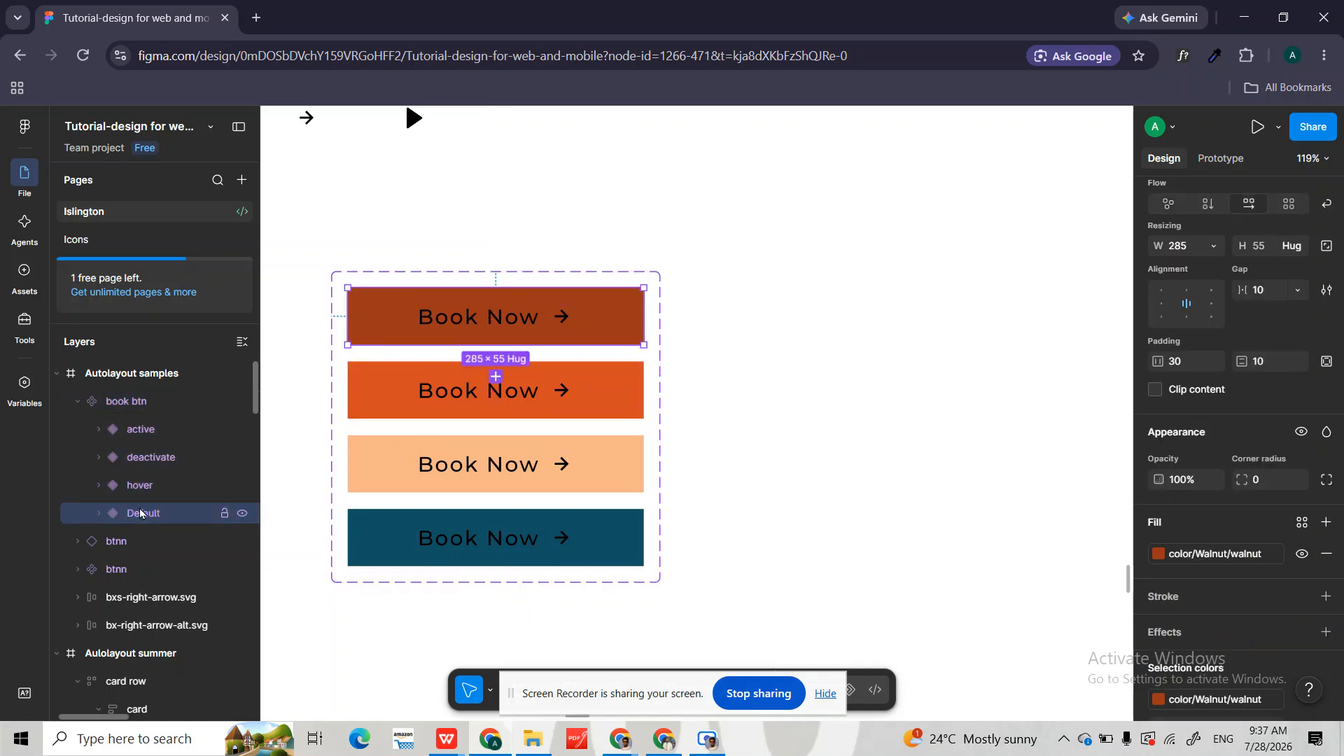
left_click(146, 488)
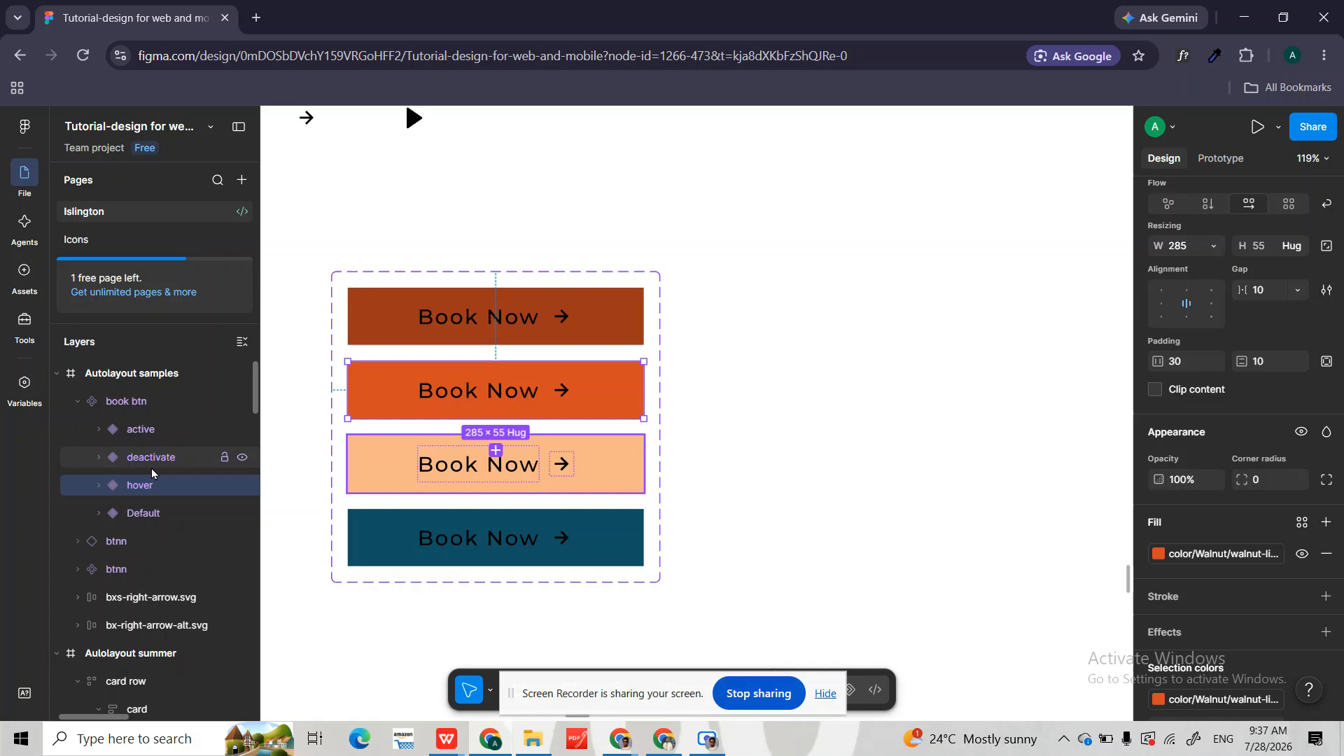
left_click(154, 461)
left_click(150, 431)
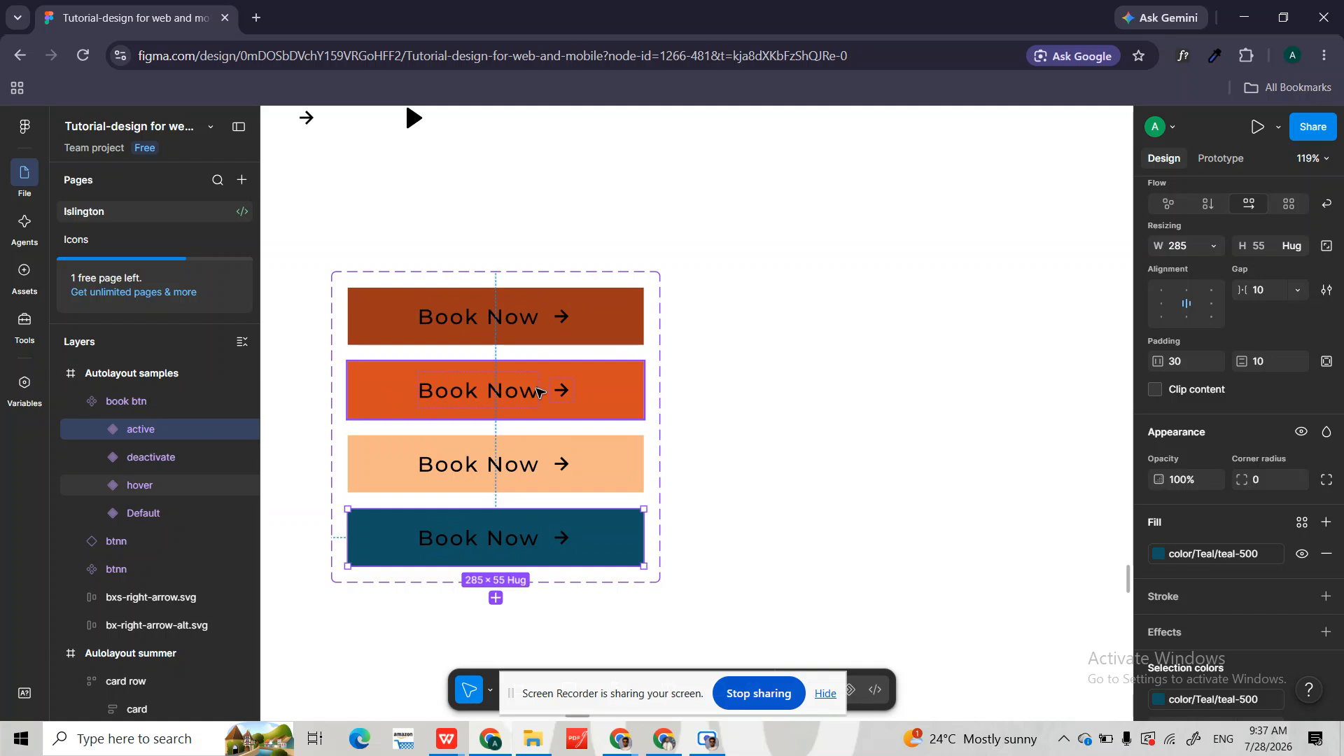
scroll(921, 390, "down", 3)
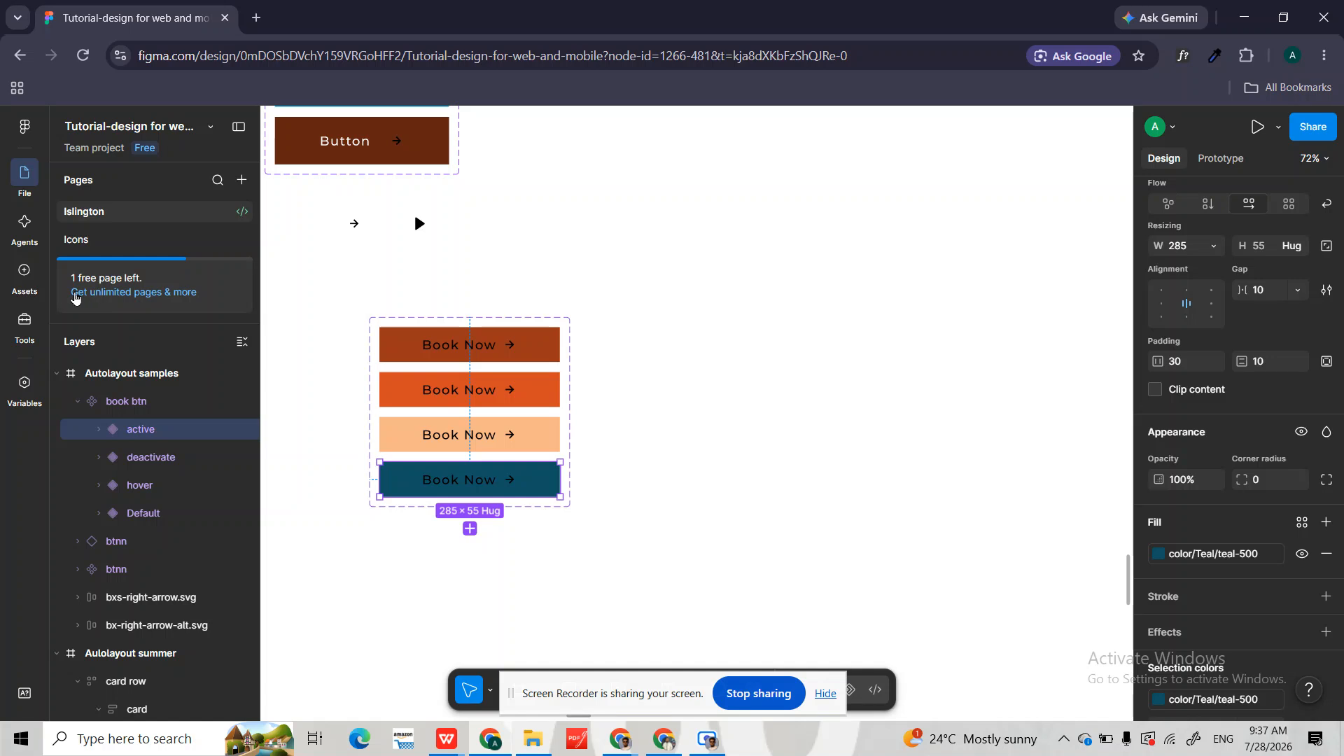
- Search the assets for "book btn" and place an instance on the empty canvas beside the component set
left_click(24, 273)
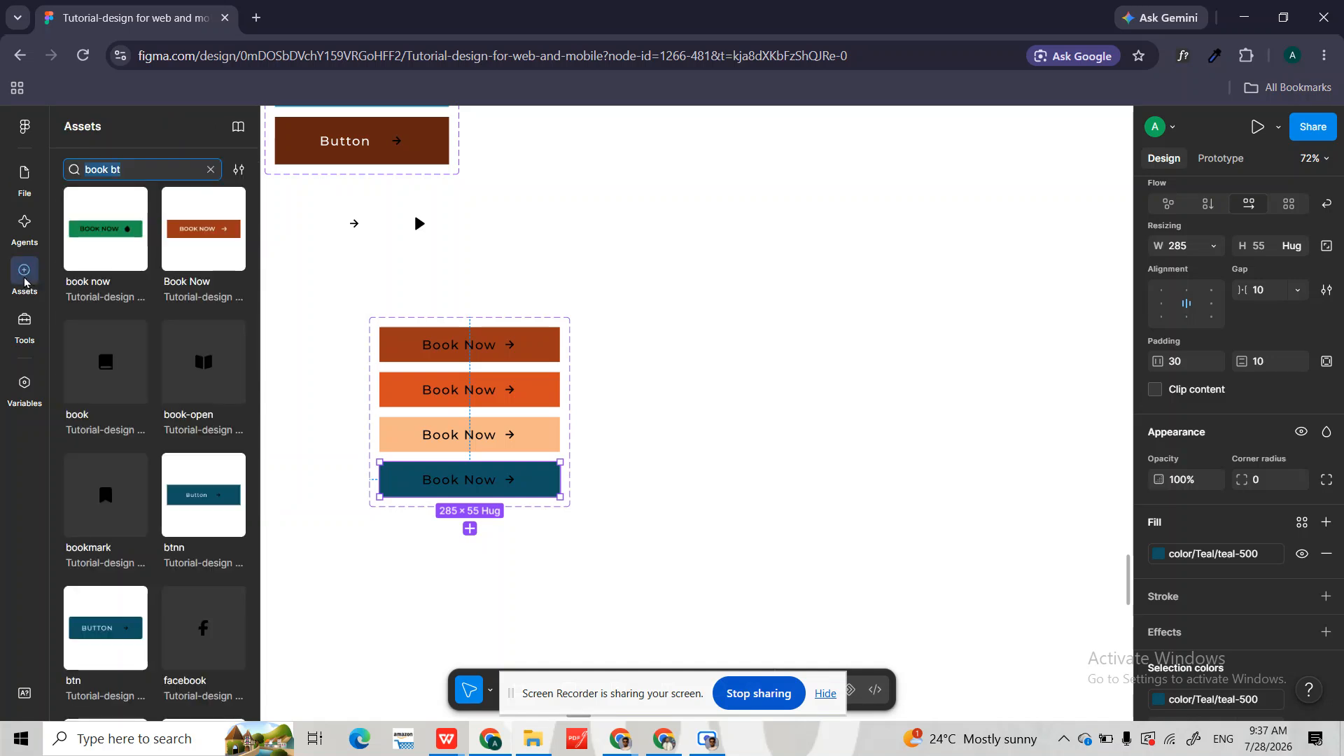
left_click(492, 350)
left_click(24, 179)
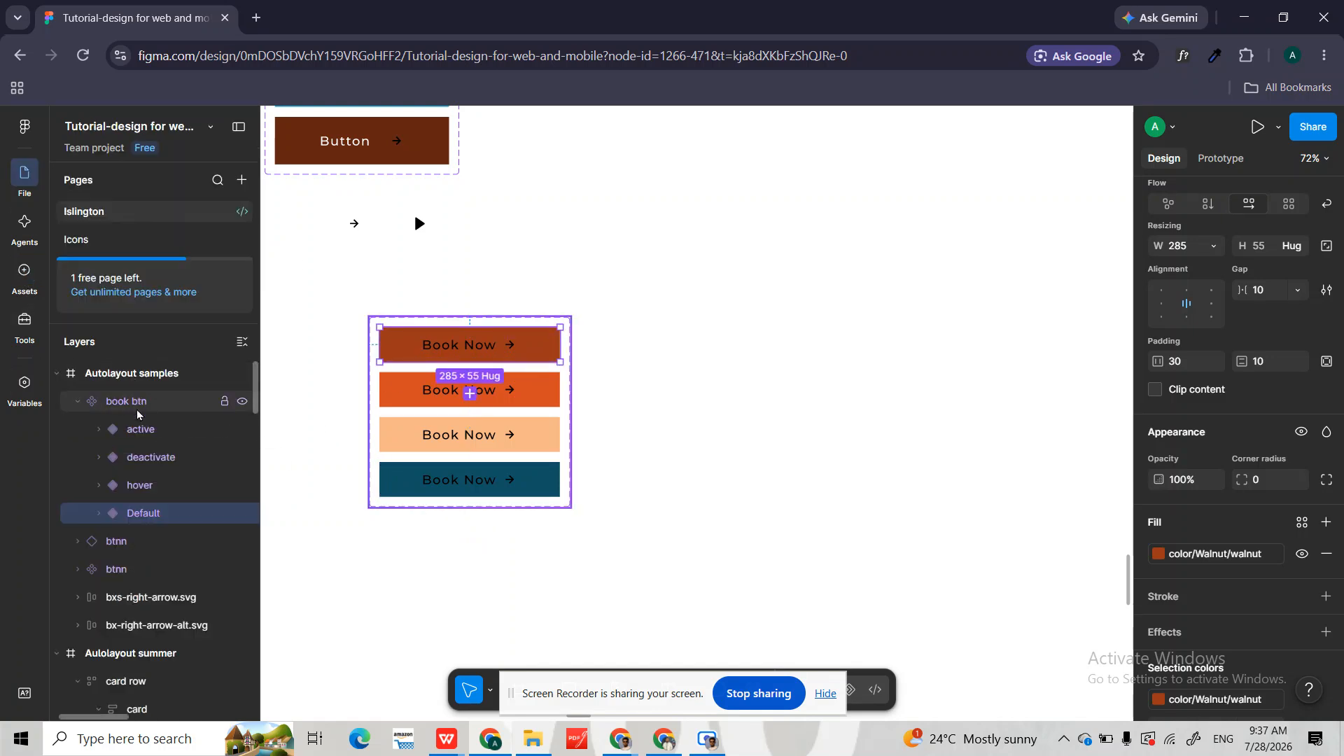
left_click(25, 273)
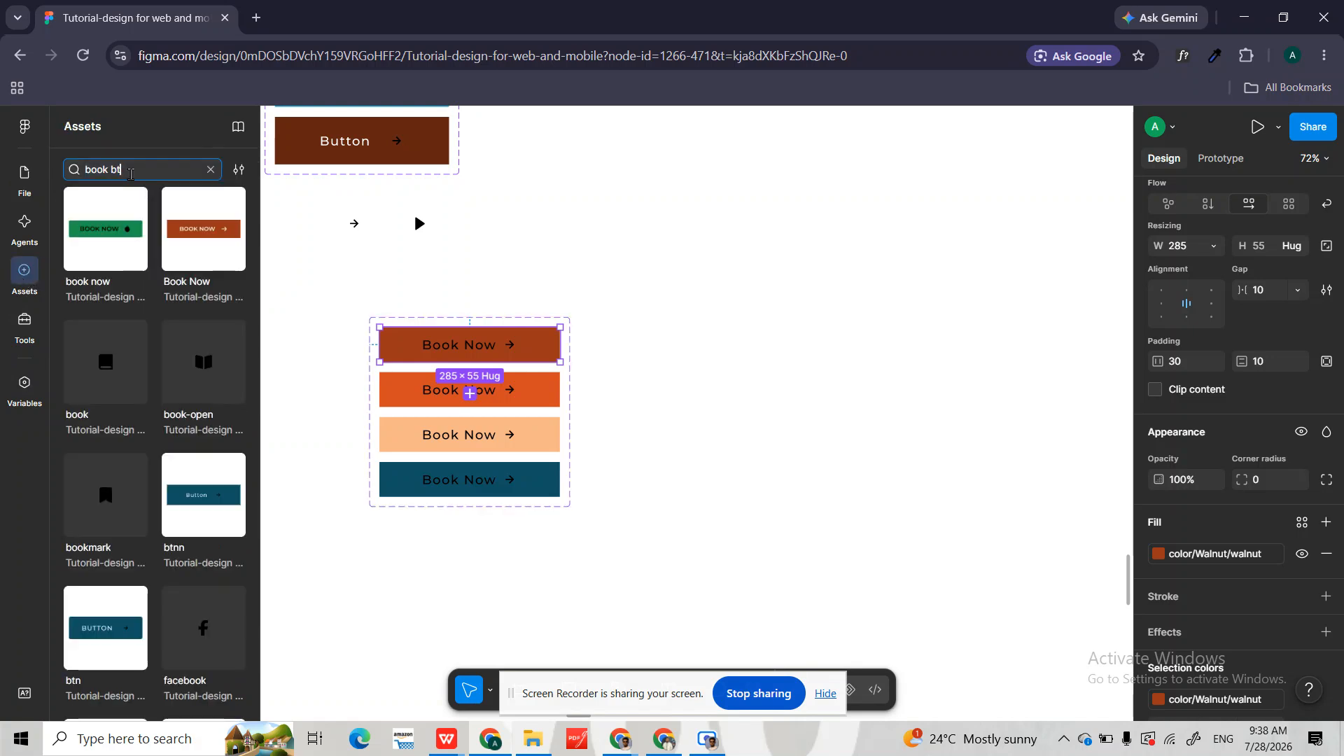
left_click(129, 172)
type("n")
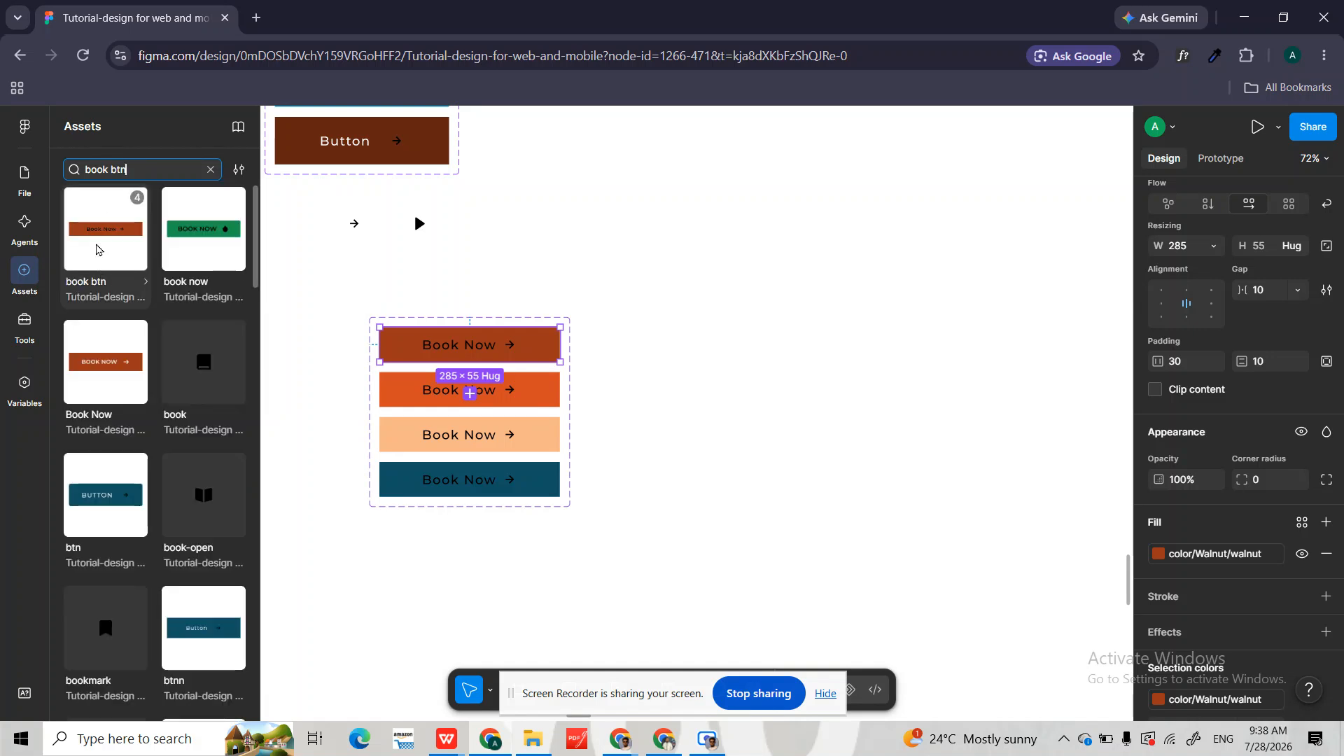
left_click_drag(97, 250, 875, 312)
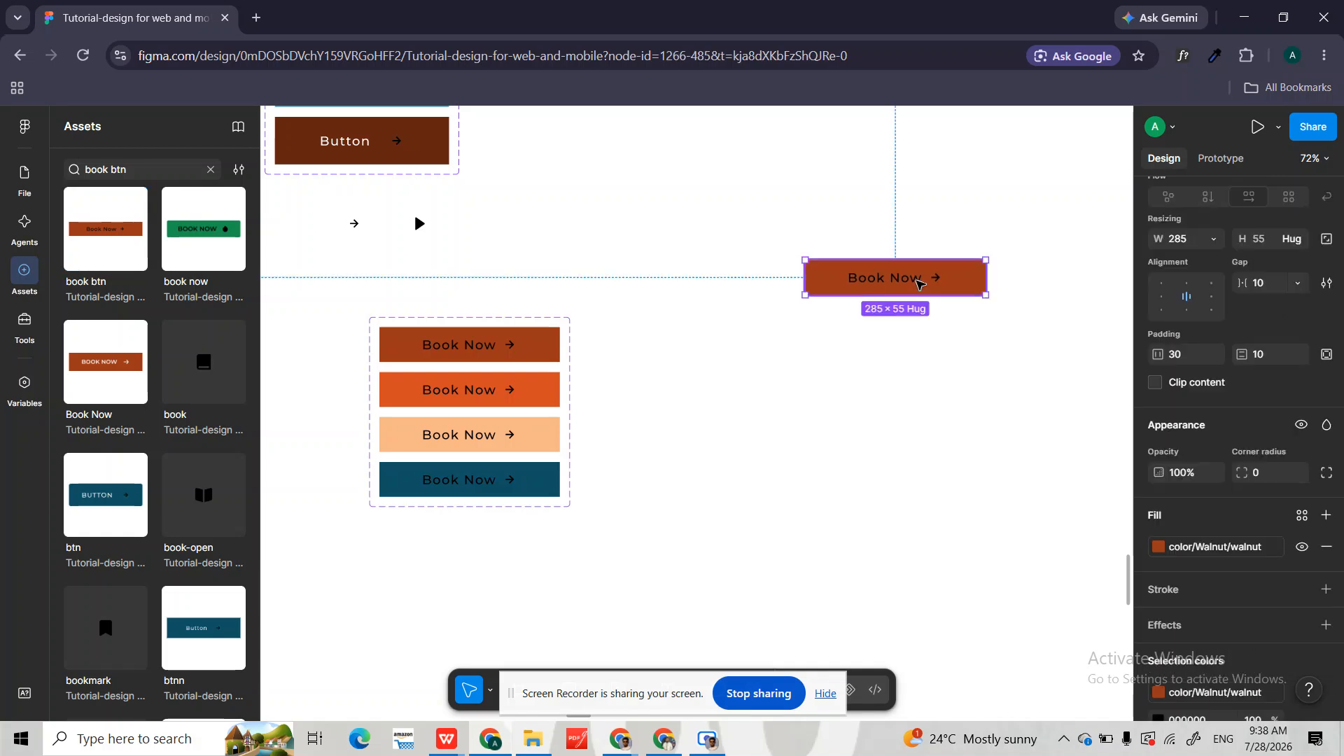
left_click_drag(964, 274, 912, 336)
scroll(913, 336, "up", 3)
scroll(913, 340, "up", 1)
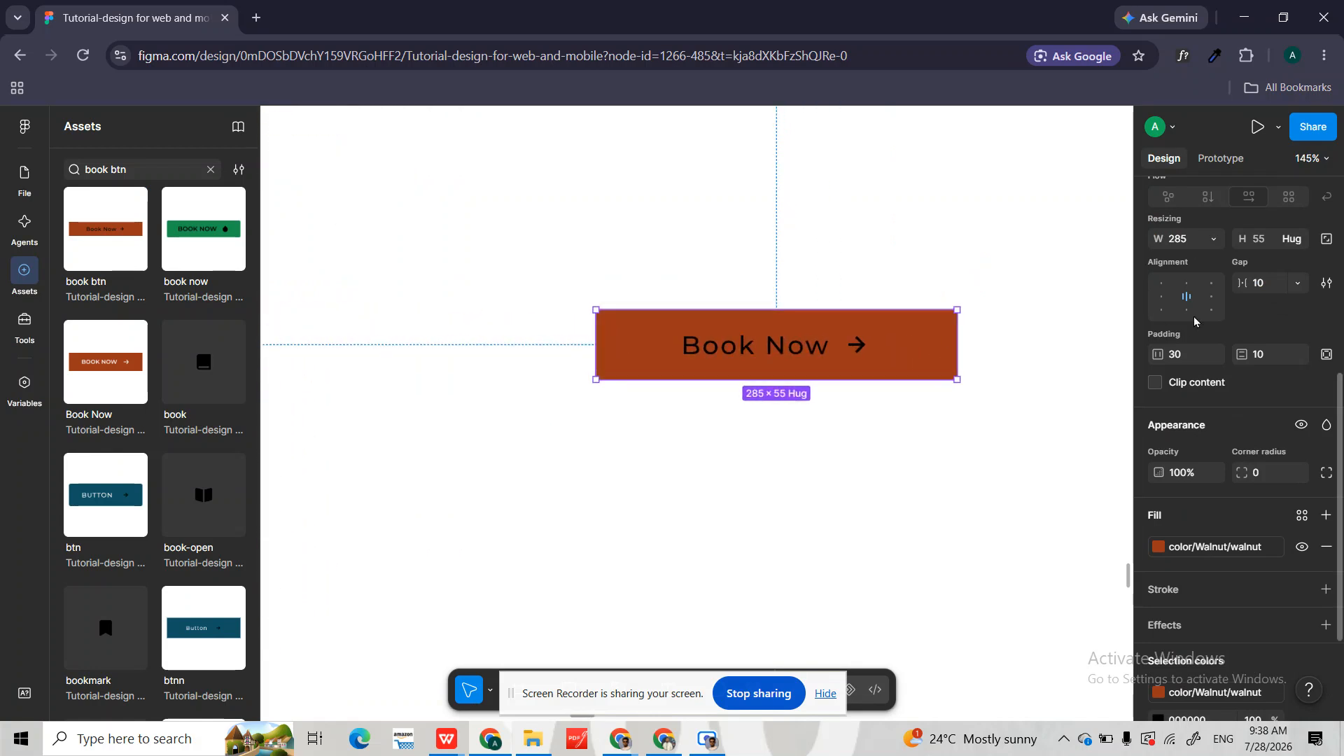
- Switch the placed book btn instance's state through hover, deactivate and active, ending on deactivate
scroll(1256, 294, "up", 5)
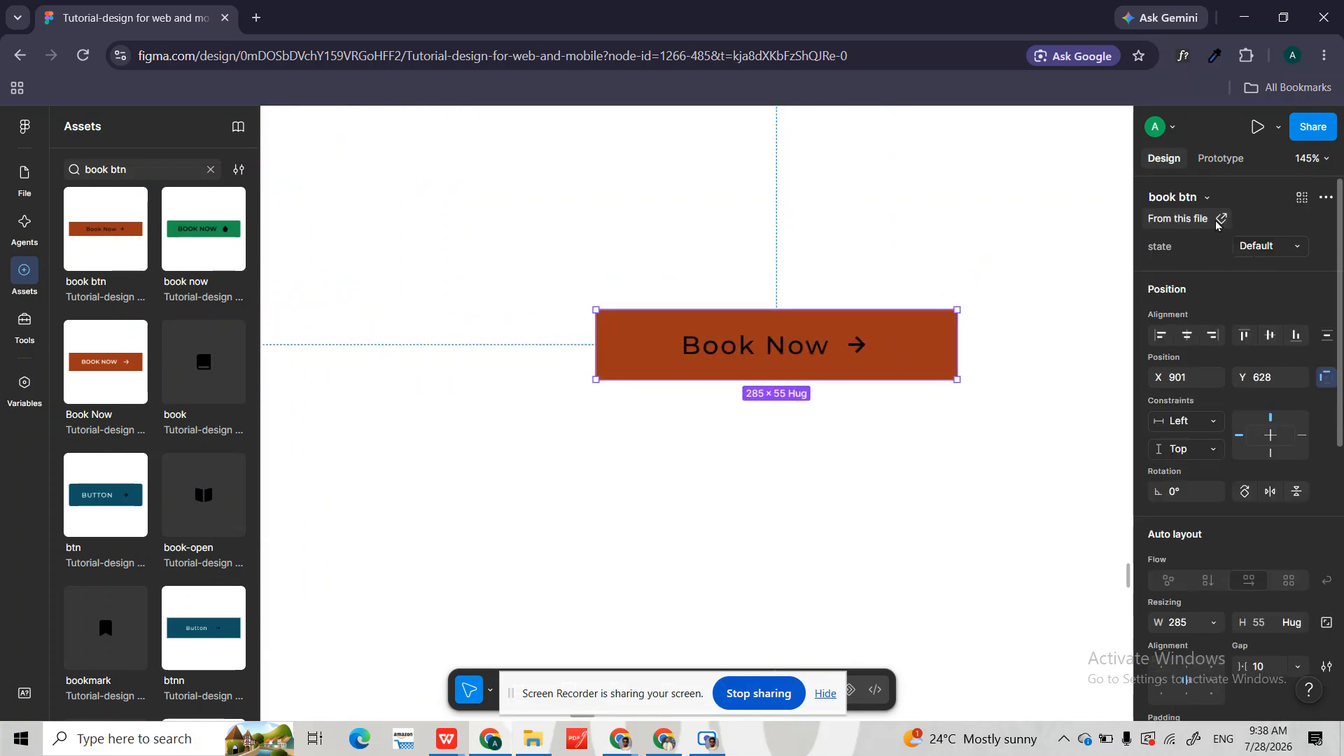
left_click(1287, 247)
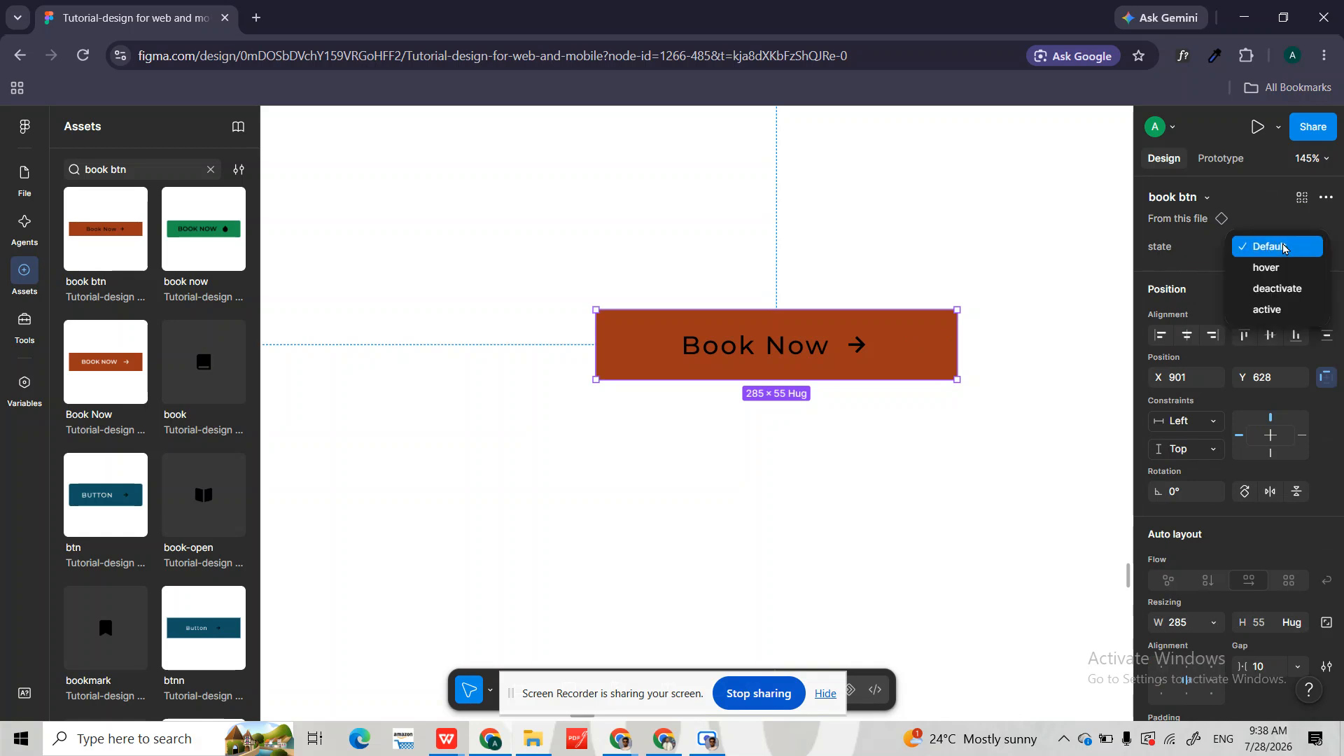
left_click(1266, 266)
left_click(1287, 249)
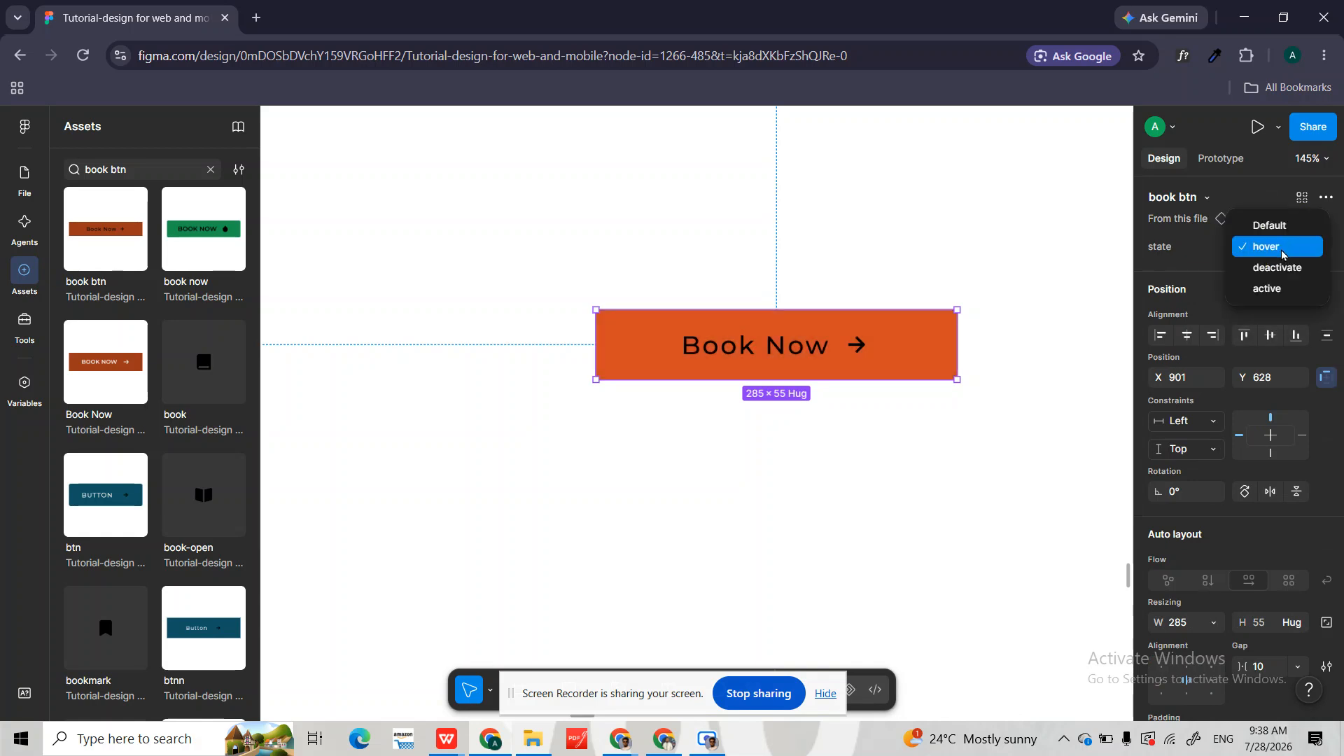
left_click(1276, 268)
left_click(1277, 250)
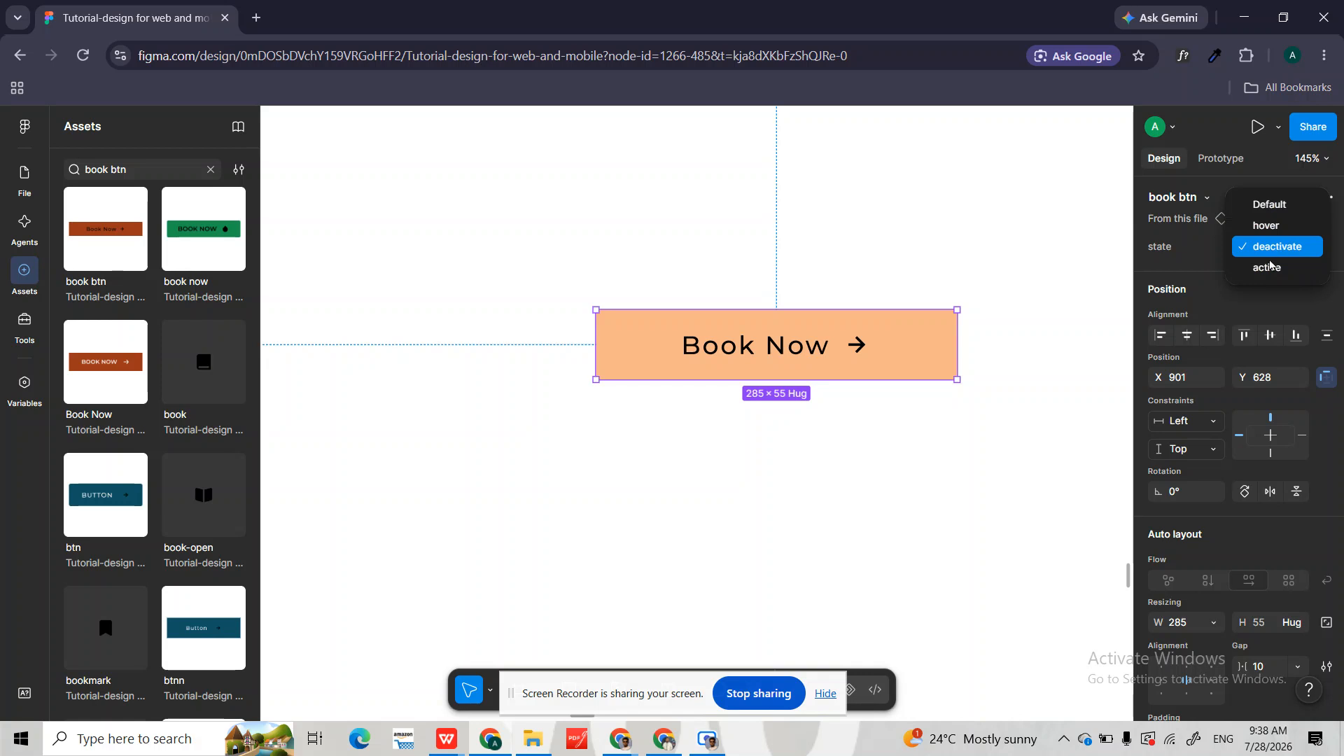
left_click(1271, 265)
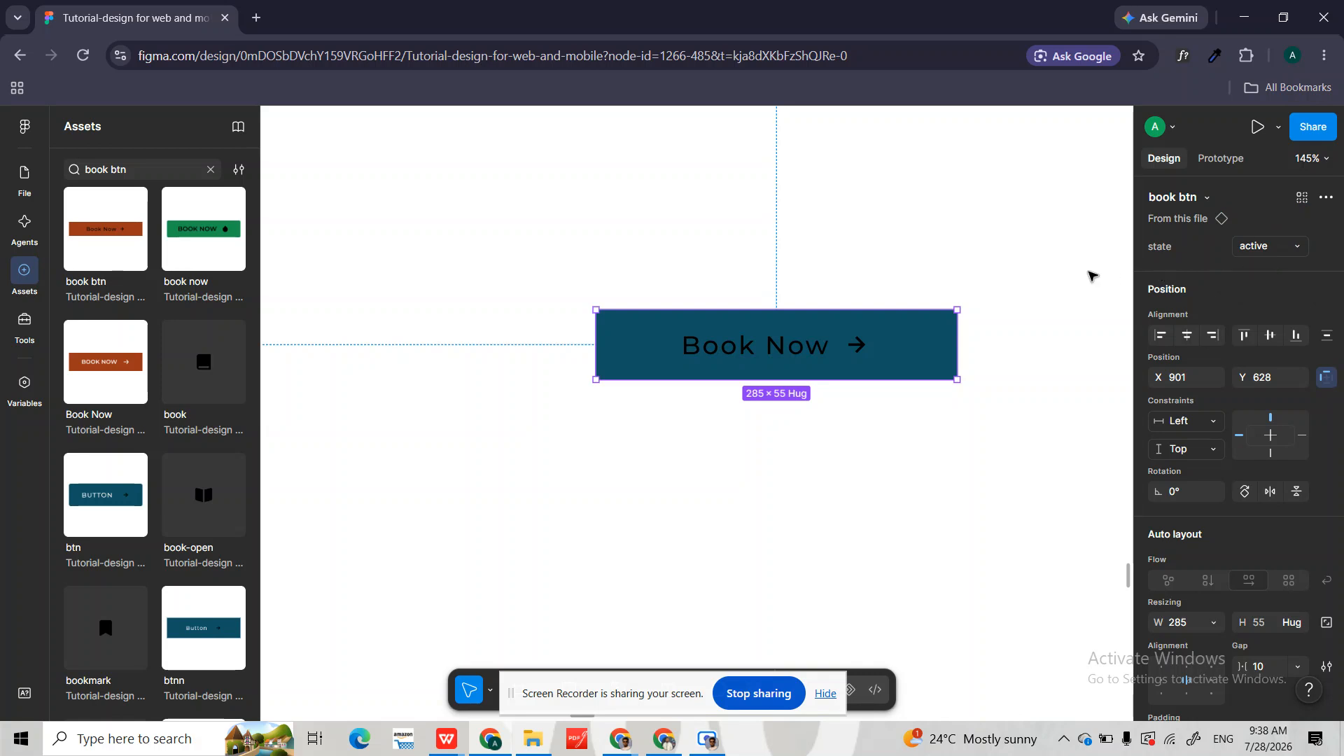
left_click(1268, 246)
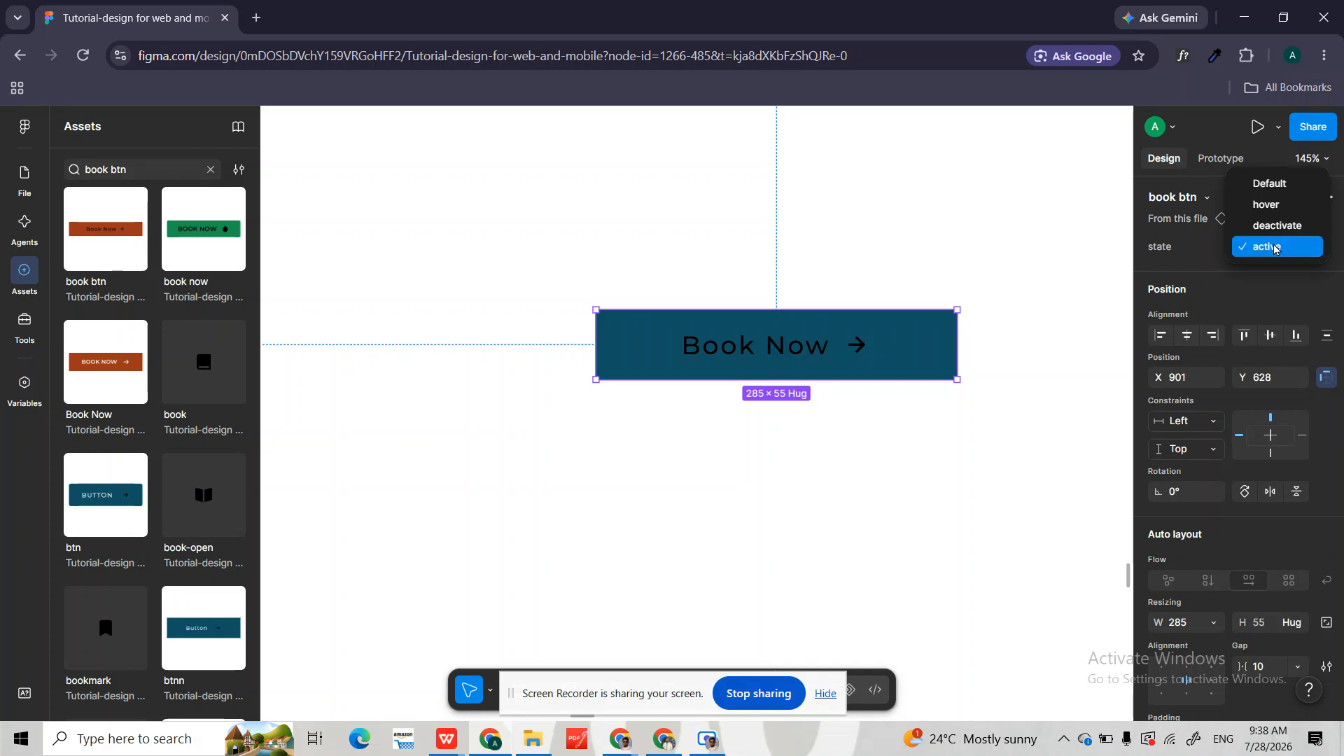
left_click(1285, 224)
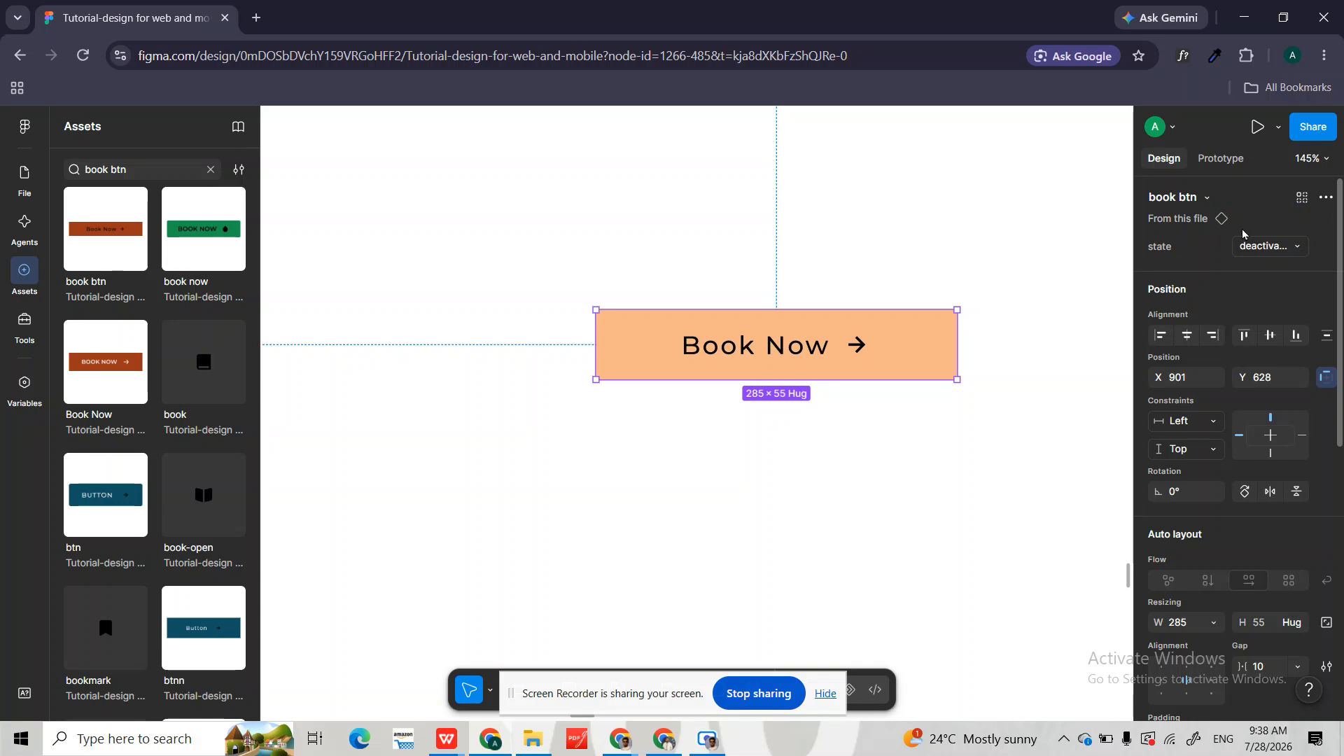
- Go to the main component of the placed book btn instance
scroll(885, 366, "down", 3)
scroll(885, 367, "up", 4)
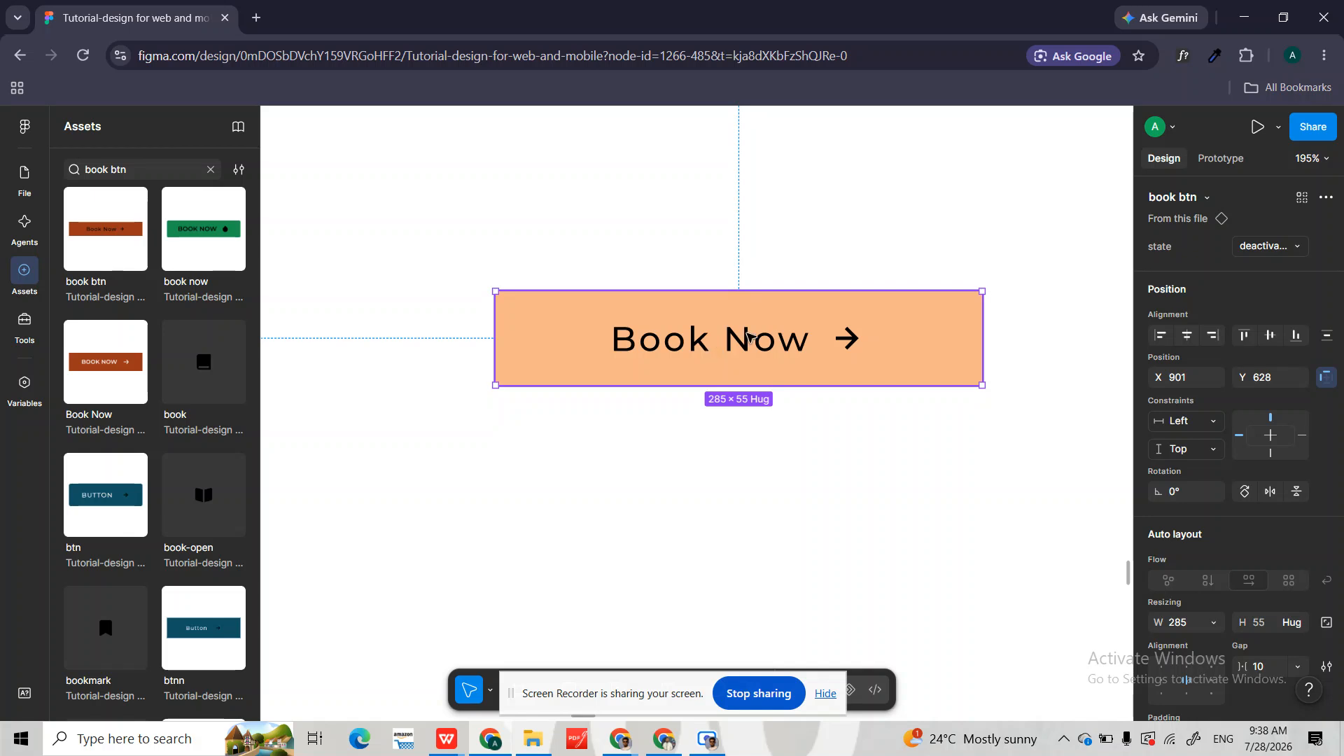
scroll(747, 336, "down", 5)
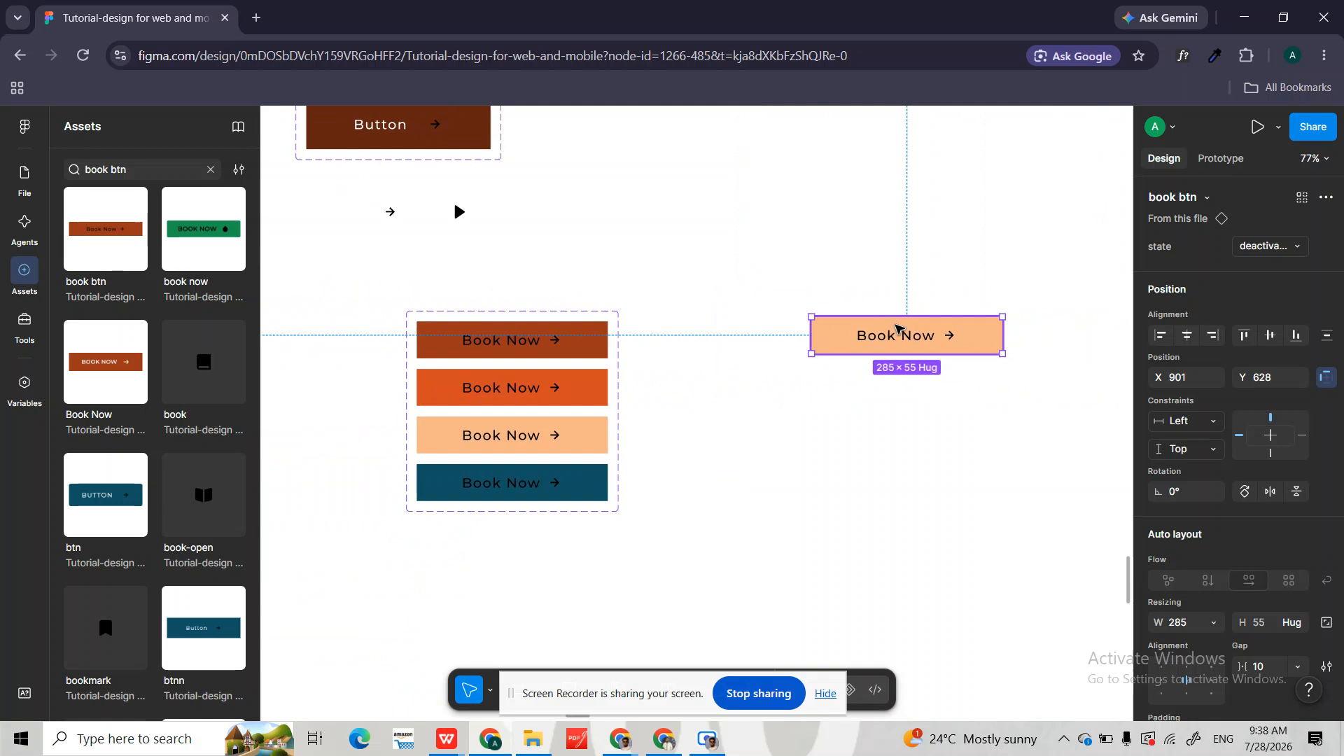
scroll(896, 328, "up", 3)
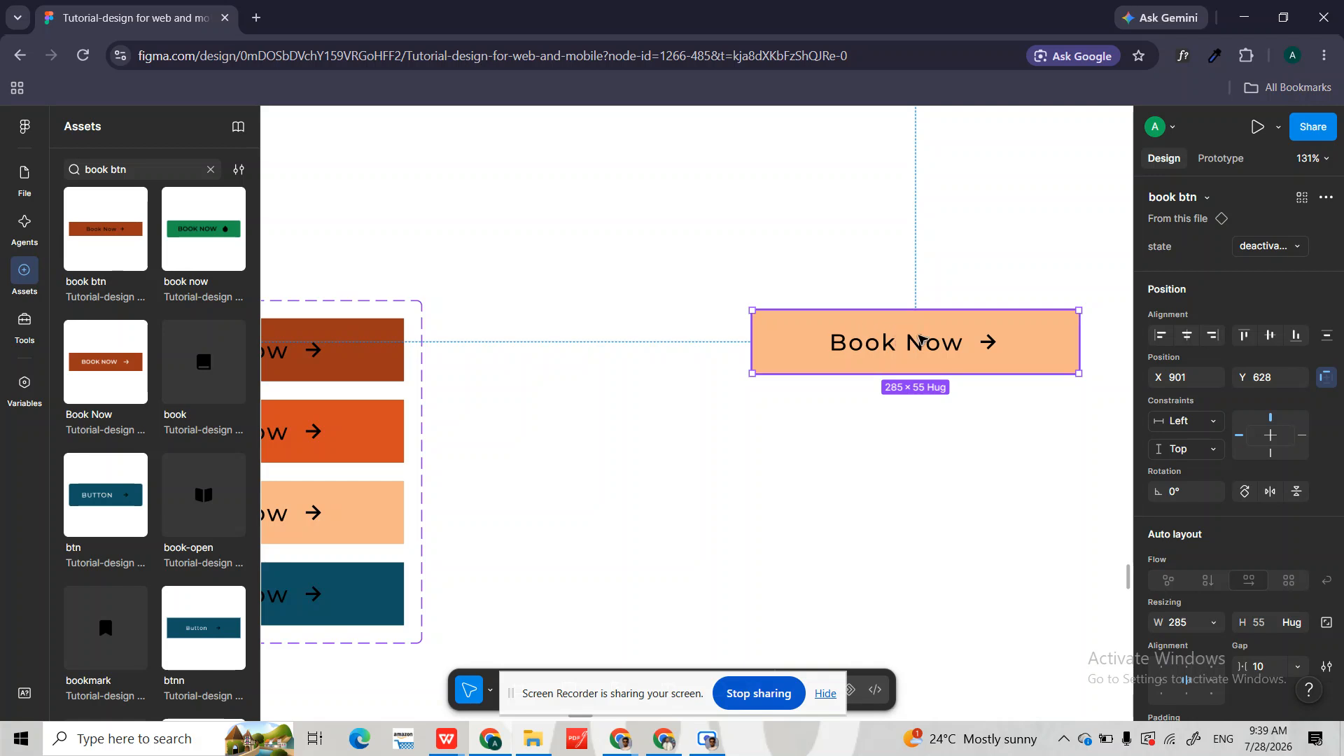
right_click(919, 334)
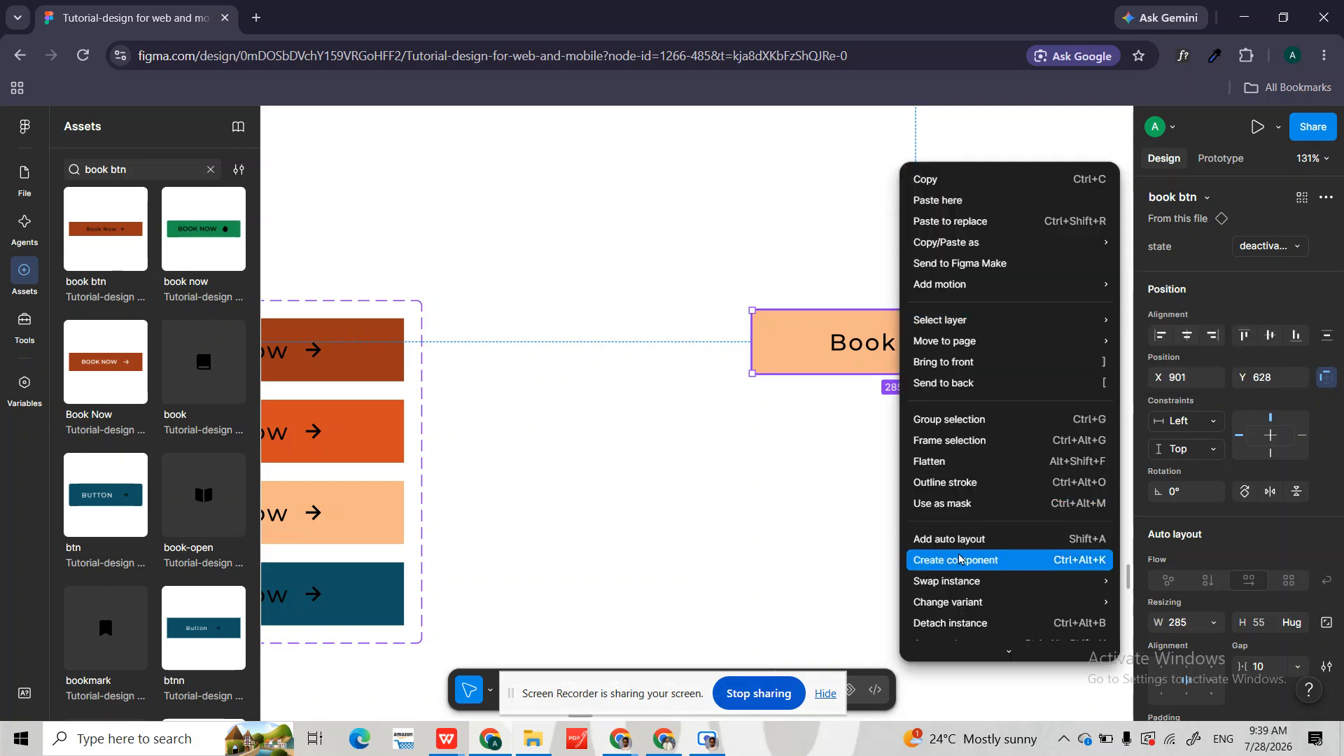
scroll(964, 558, "down", 2)
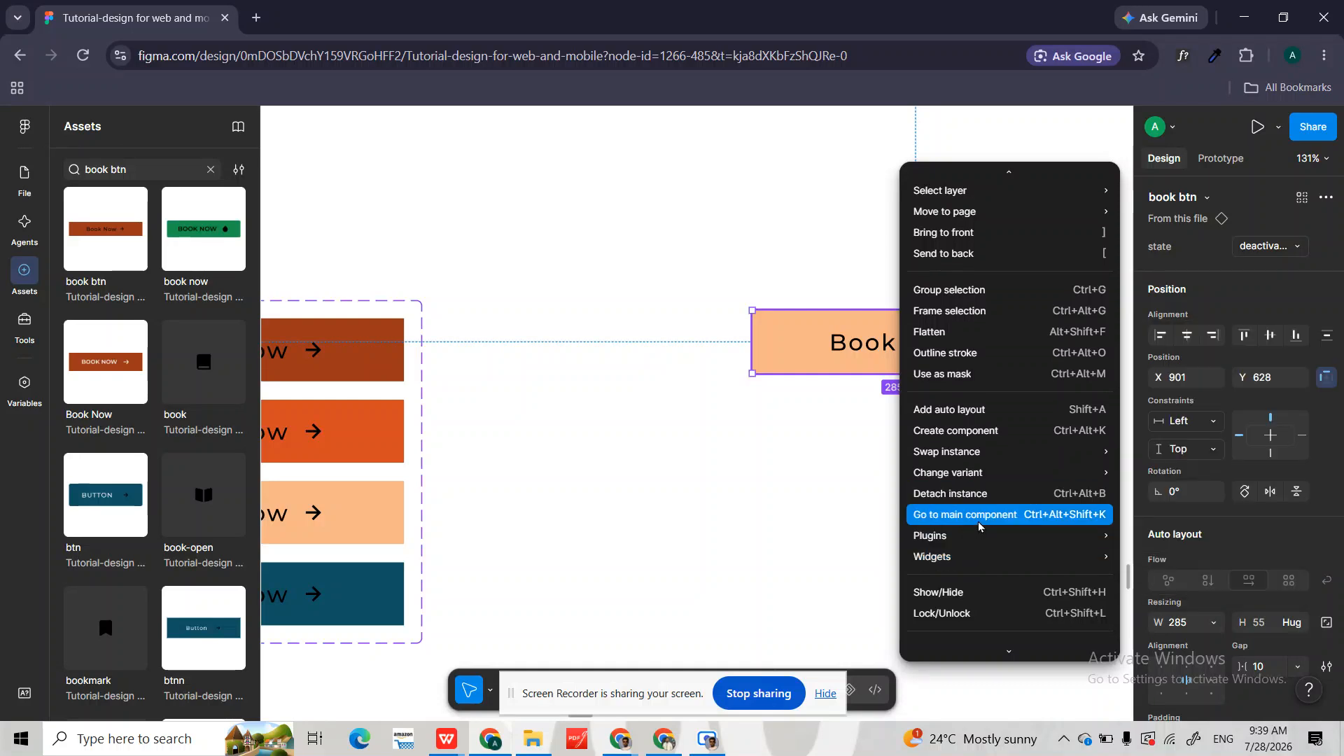
left_click(979, 518)
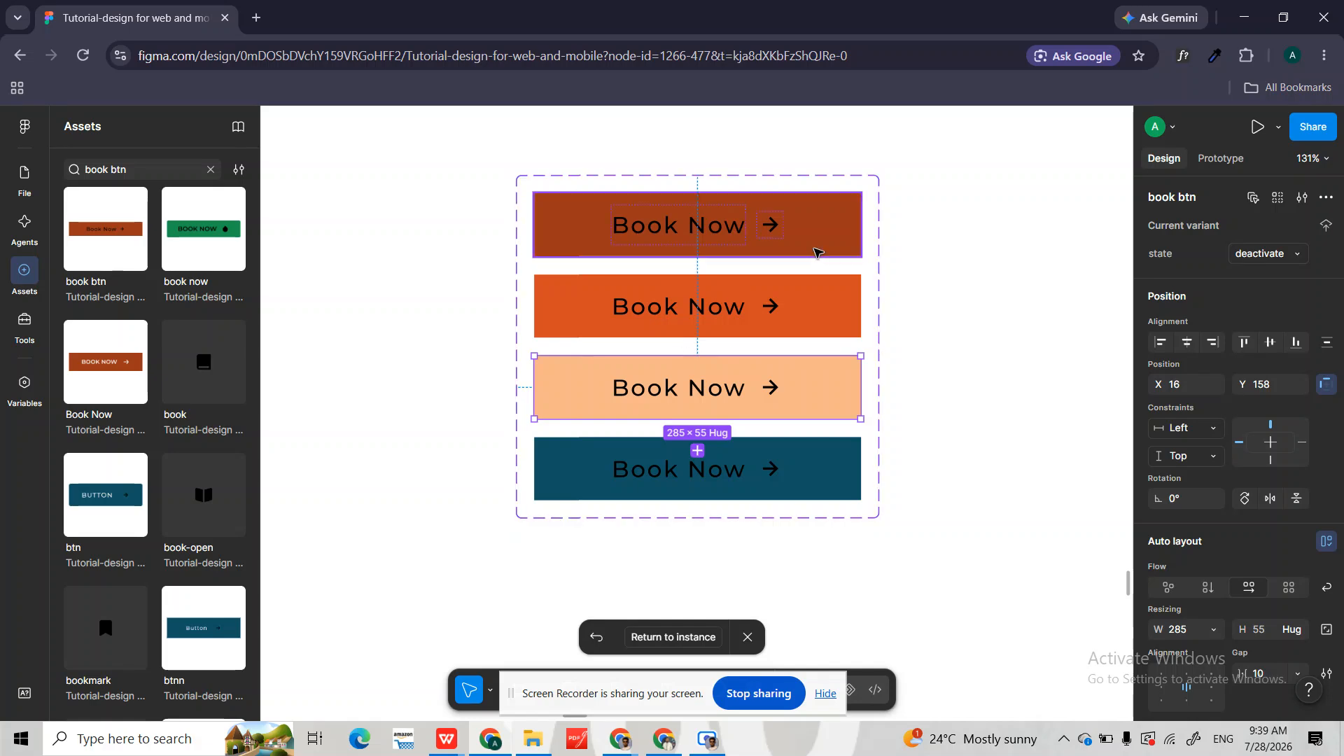
- Select the Default variant in the book btn component set and show it among the file's layers
left_click(818, 246)
scroll(818, 245, "up", 4)
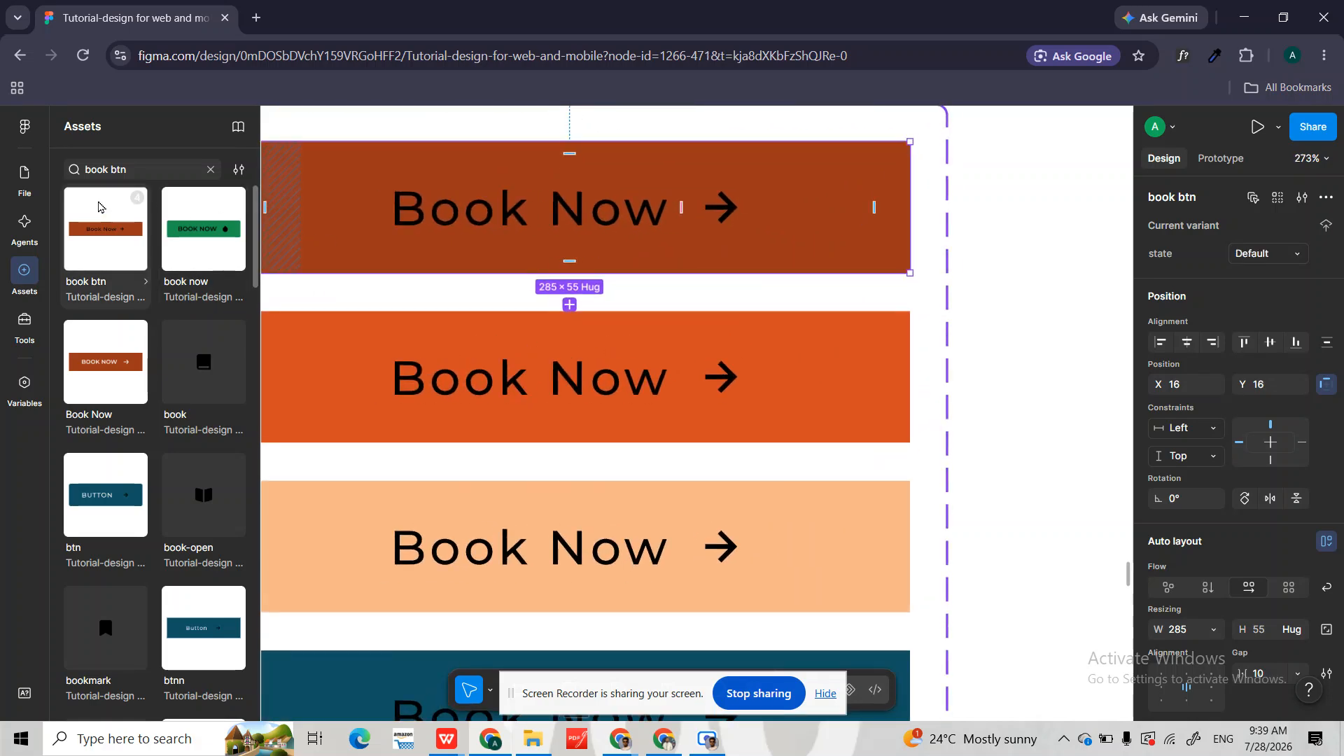
left_click(24, 175)
scroll(504, 231, "down", 5)
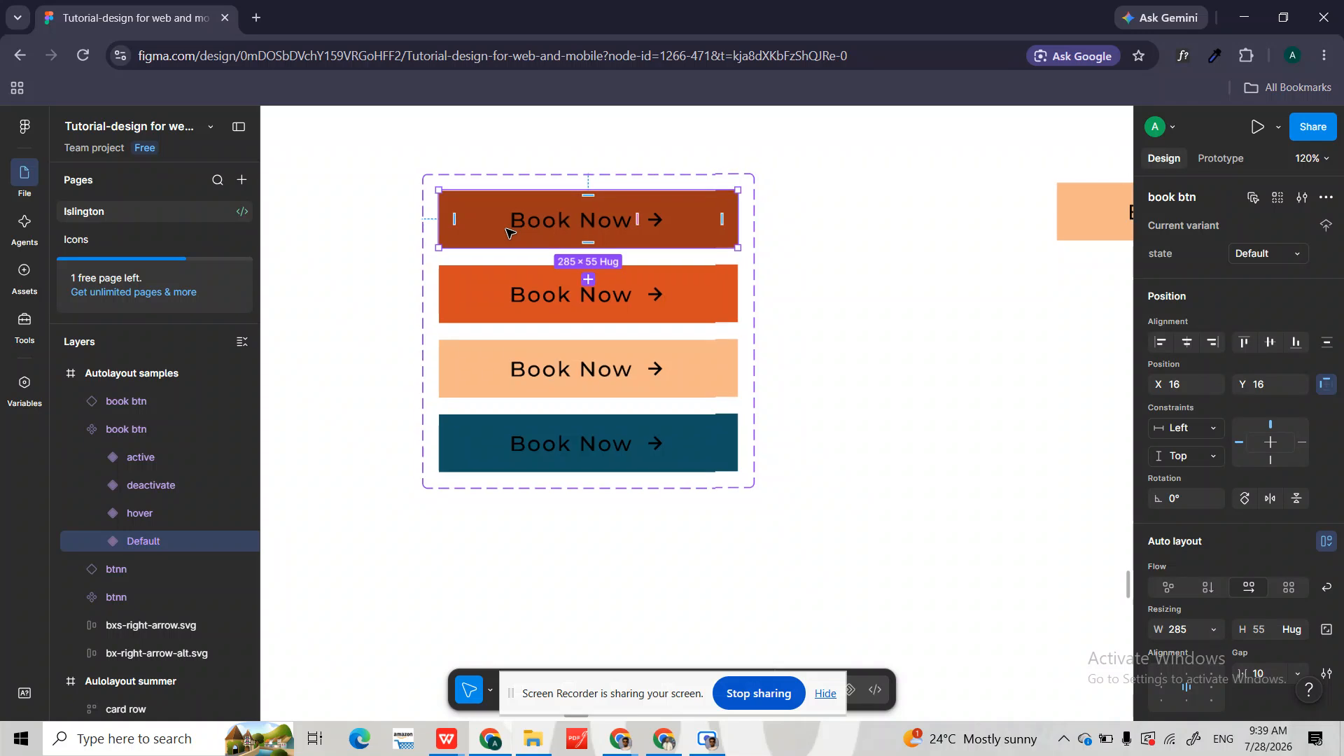
- Expand the active, deactivate, hover and Default variants of the book btn component set to reveal their nested layers
left_click(99, 457)
left_click(99, 545)
scroll(100, 548, "down", 1)
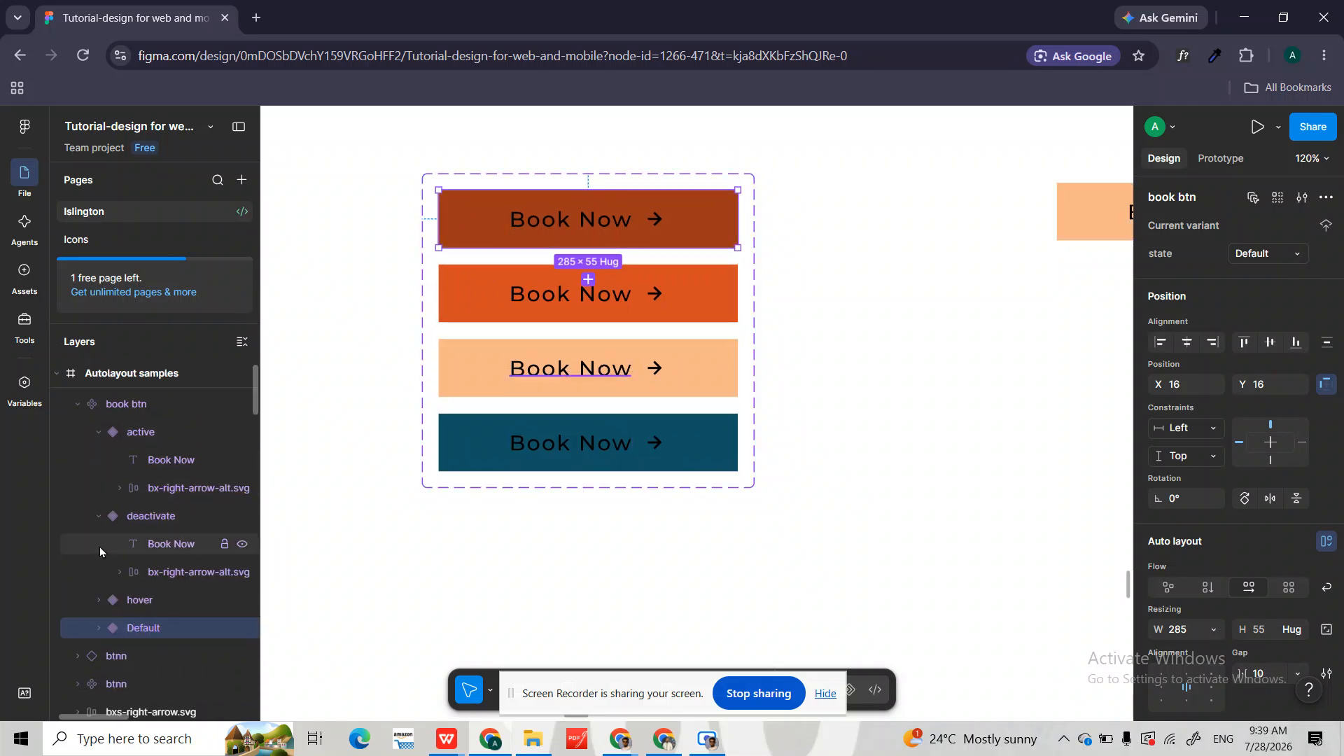
left_click(98, 602)
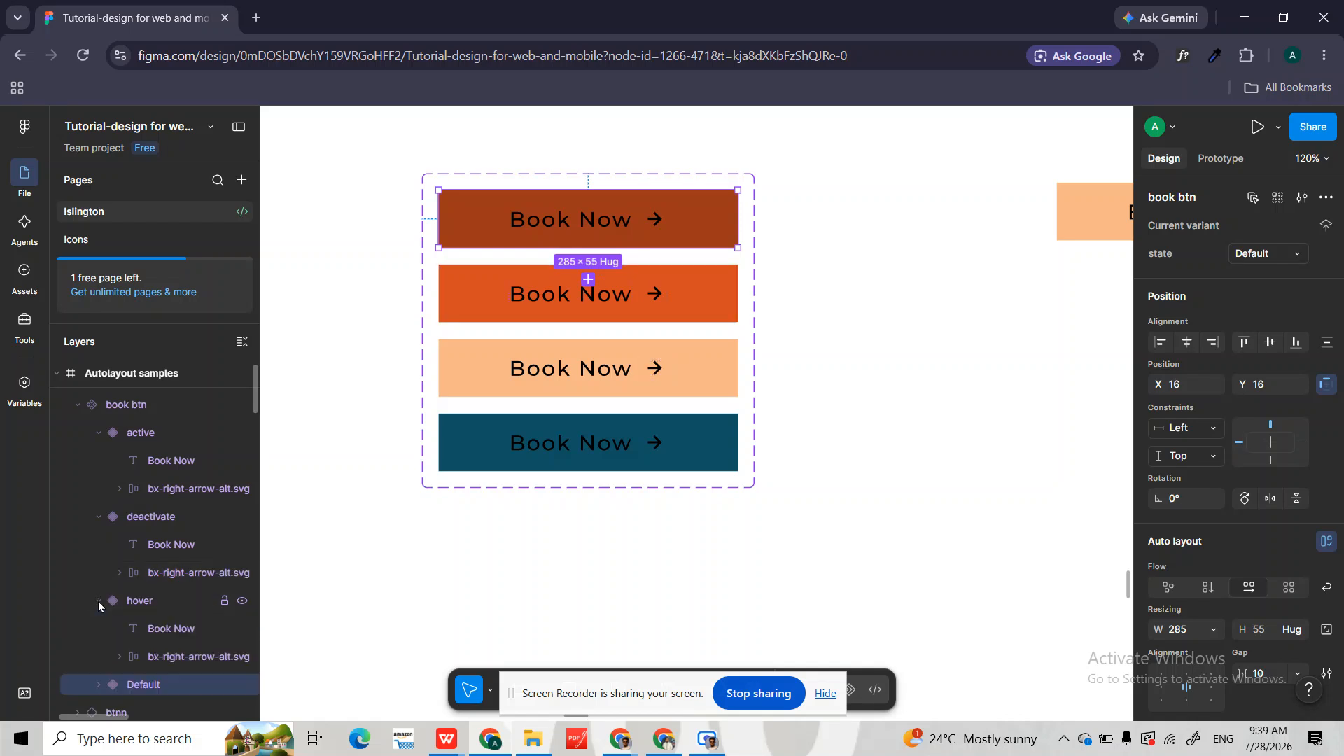
scroll(98, 603, "down", 2)
left_click(94, 605)
scroll(94, 605, "down", 3)
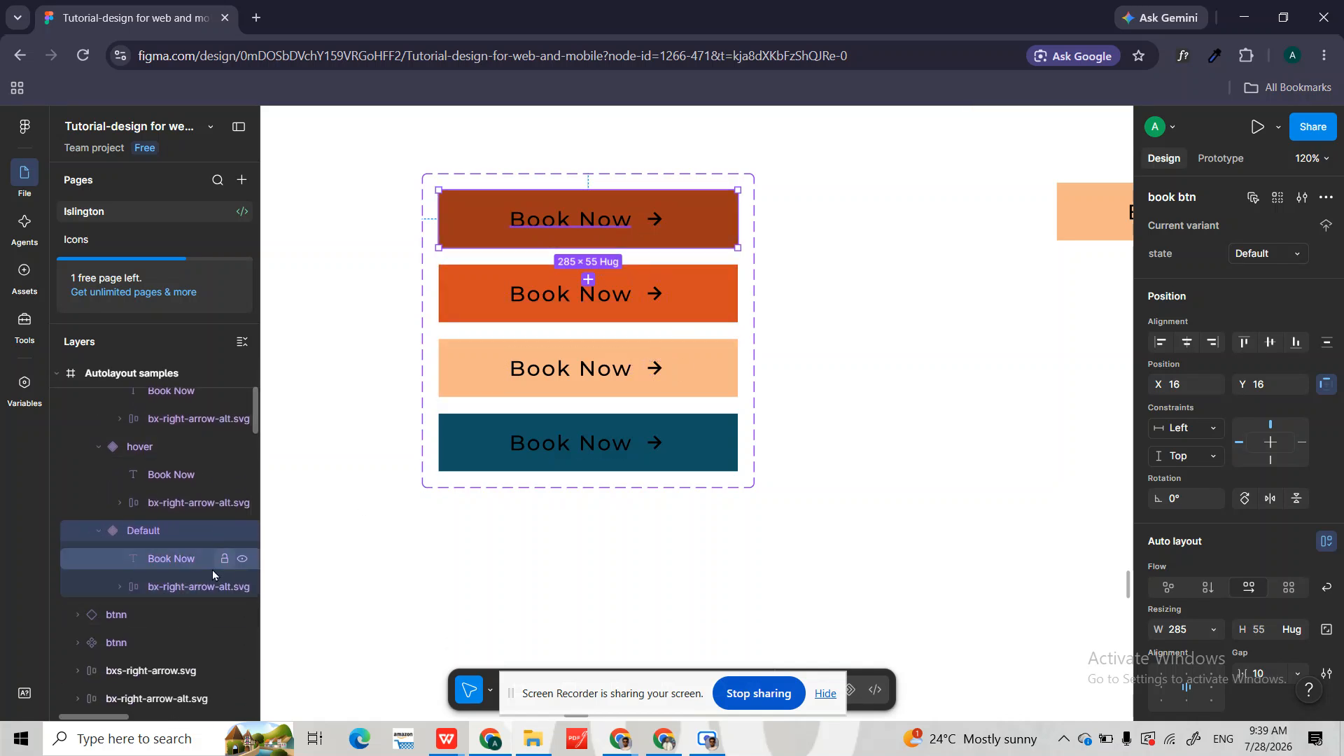
- Select the Book Now text layers of the Default, hover, deactivate and active variants together
left_click(169, 558)
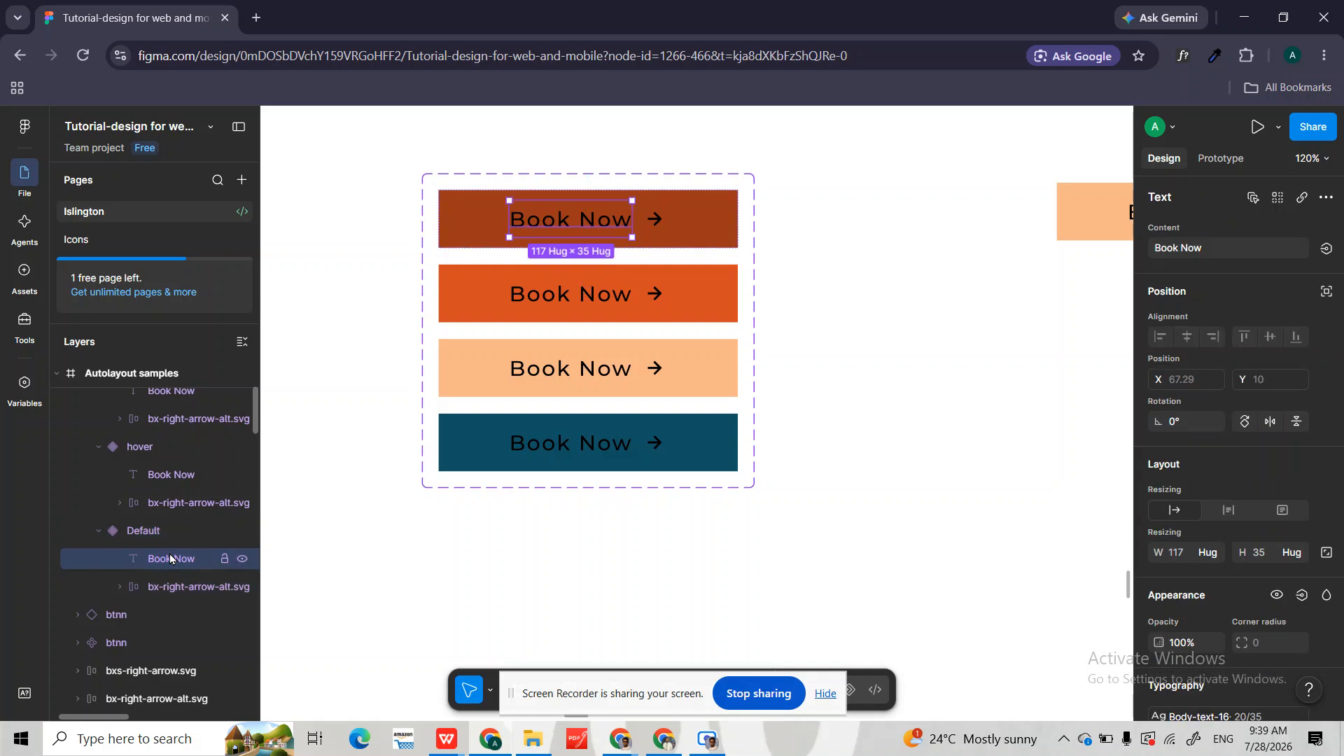
scroll(170, 558, "up", 2)
left_click(170, 545, "shift")
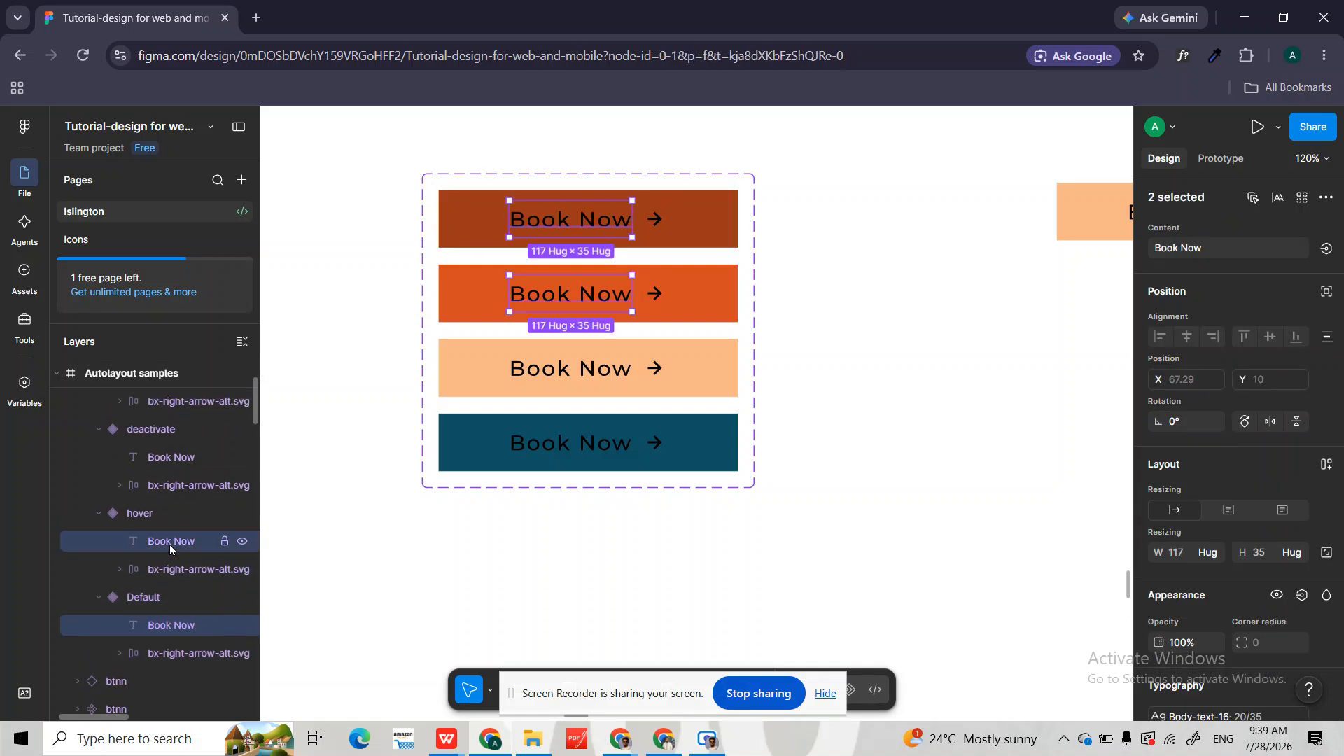
scroll(169, 545, "up", 2)
left_click(170, 499, "shift")
scroll(169, 498, "up", 2)
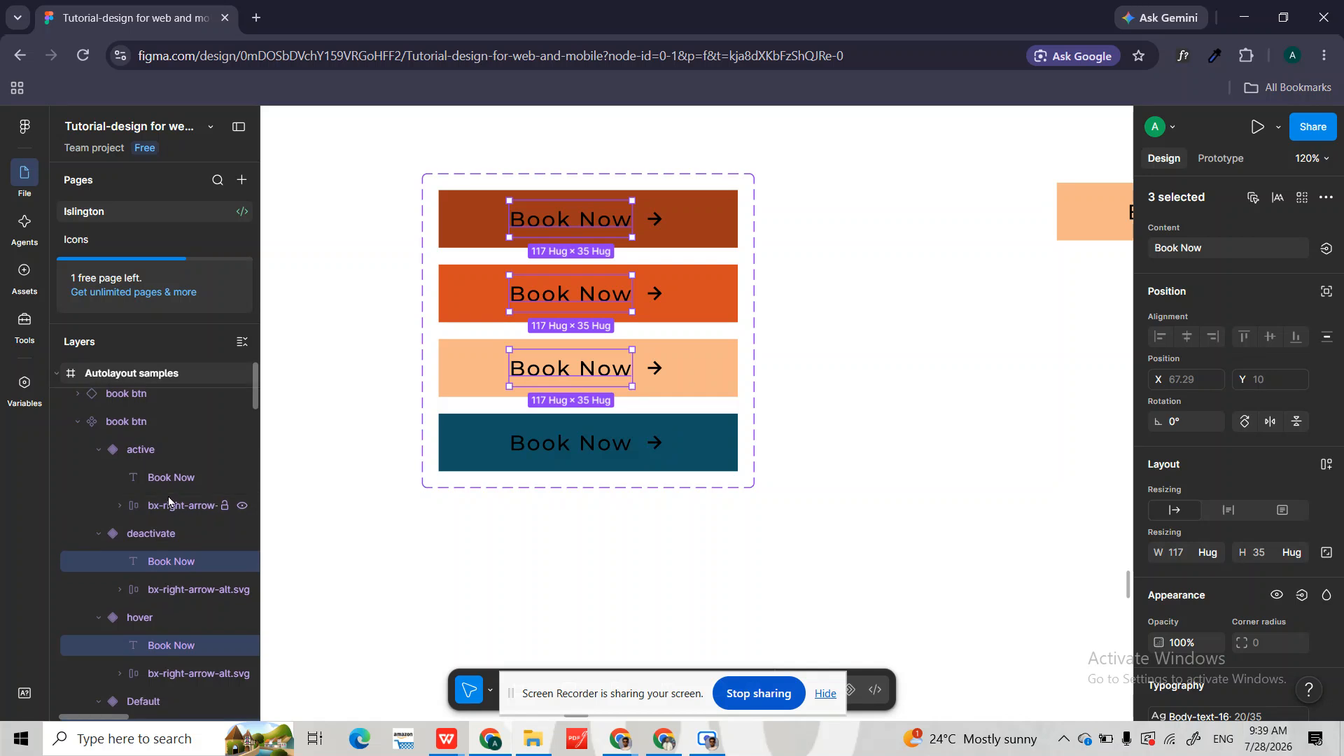
left_click(168, 478, "shift")
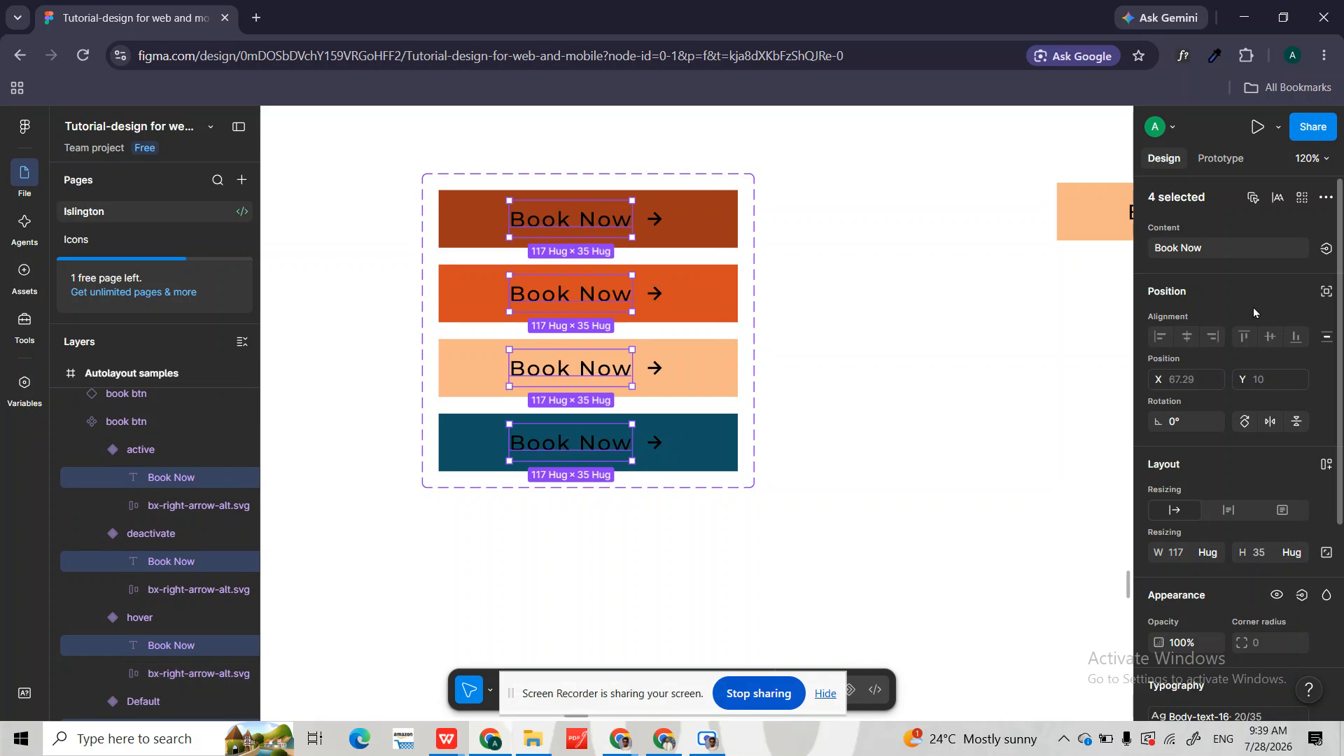
- Create a text property named "change text" with the value Book Now for the content of the selected text layers
left_click(1327, 250)
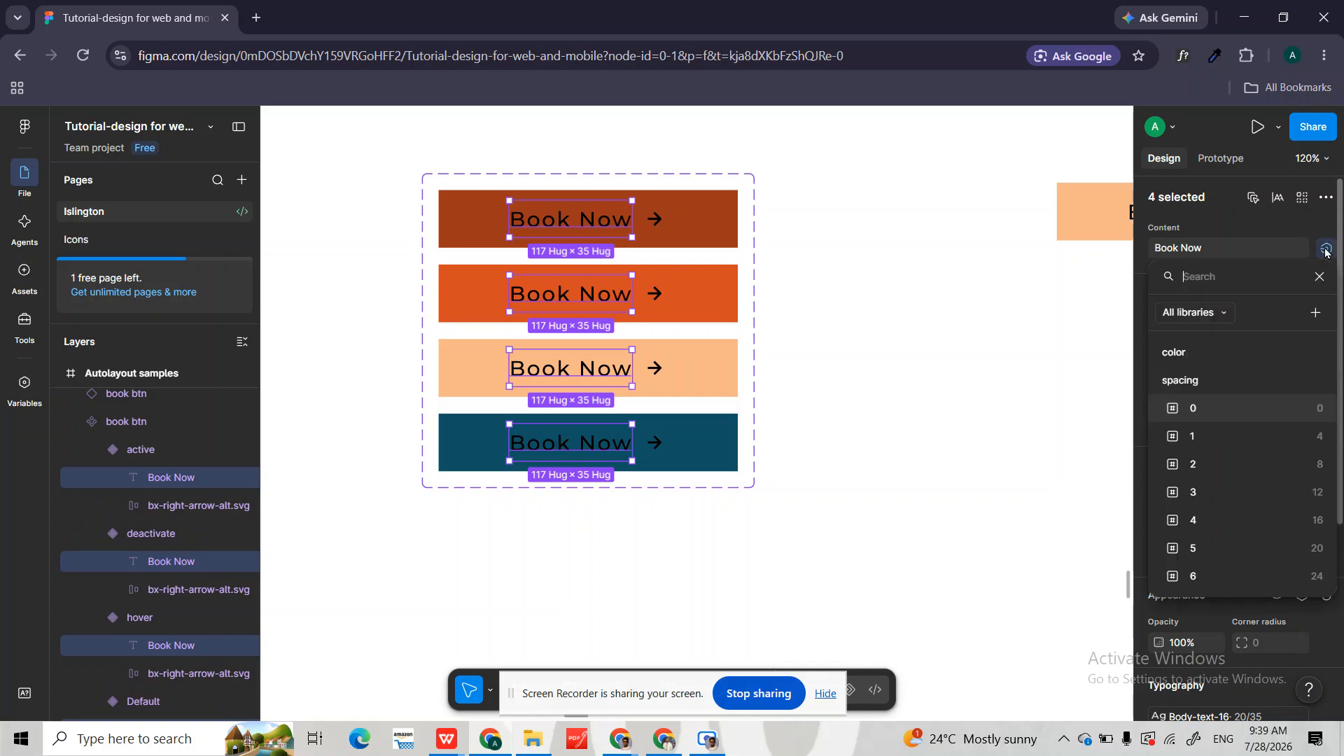
left_click(1316, 314)
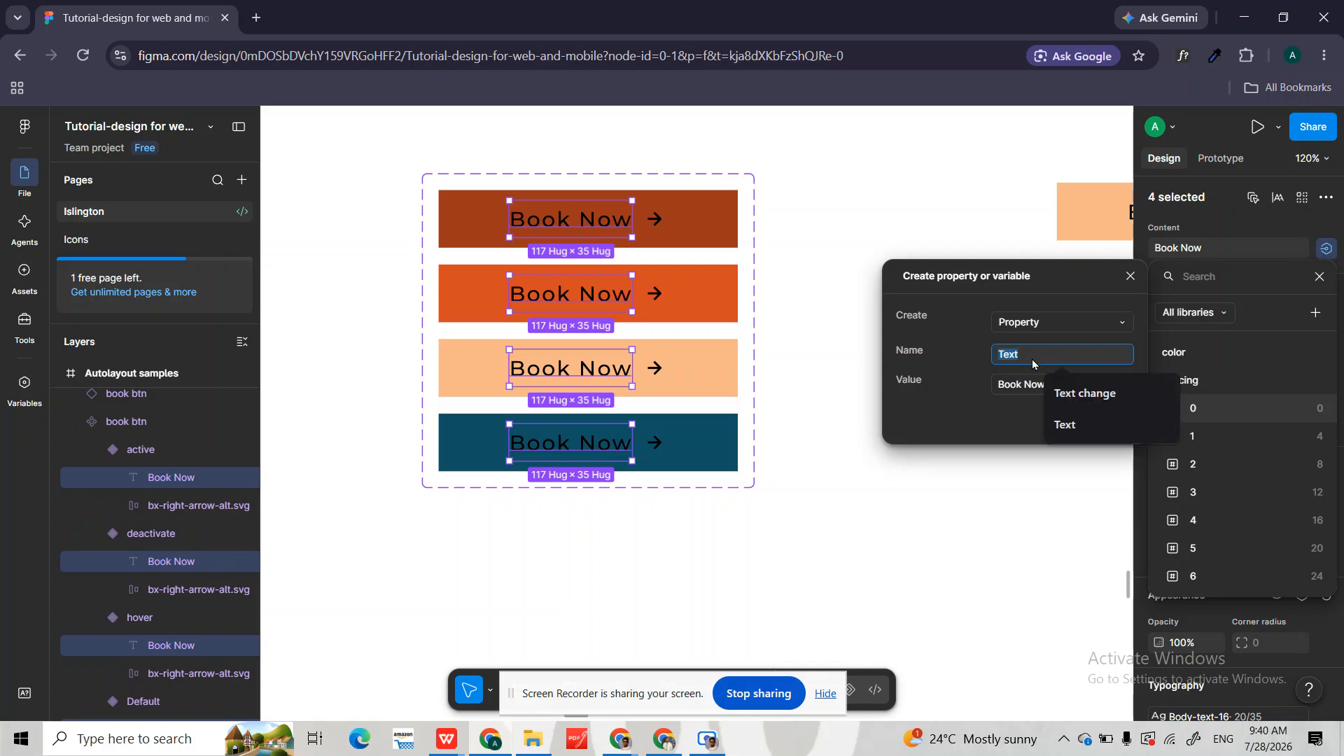
key("BackSpace")
type("c")
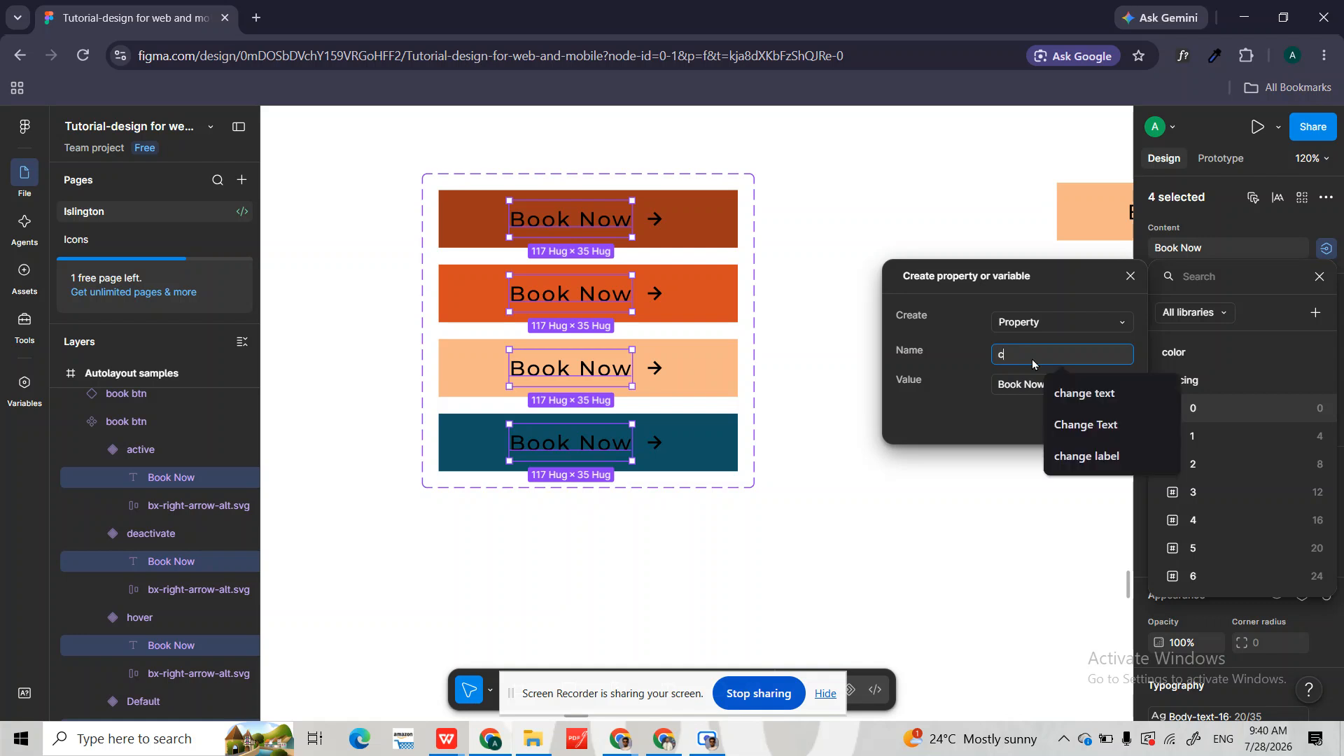
type("hange text")
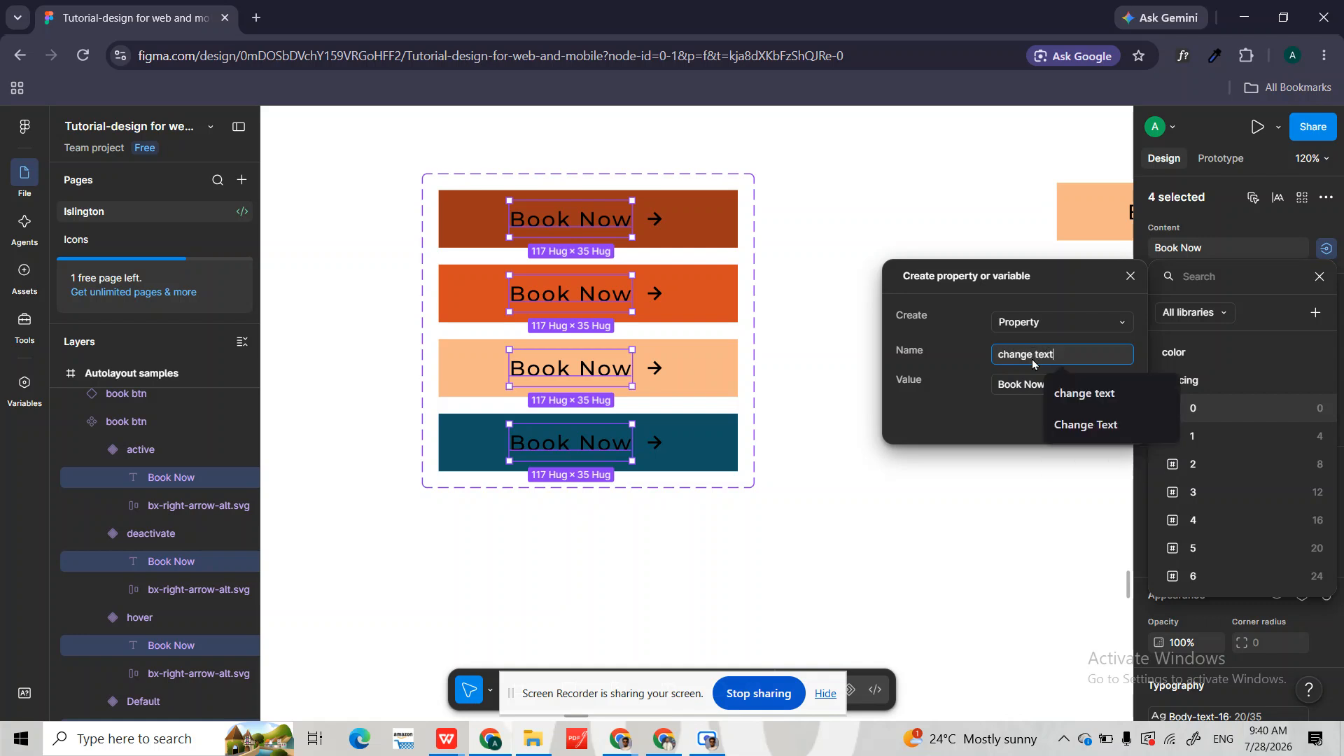
left_click(1089, 396)
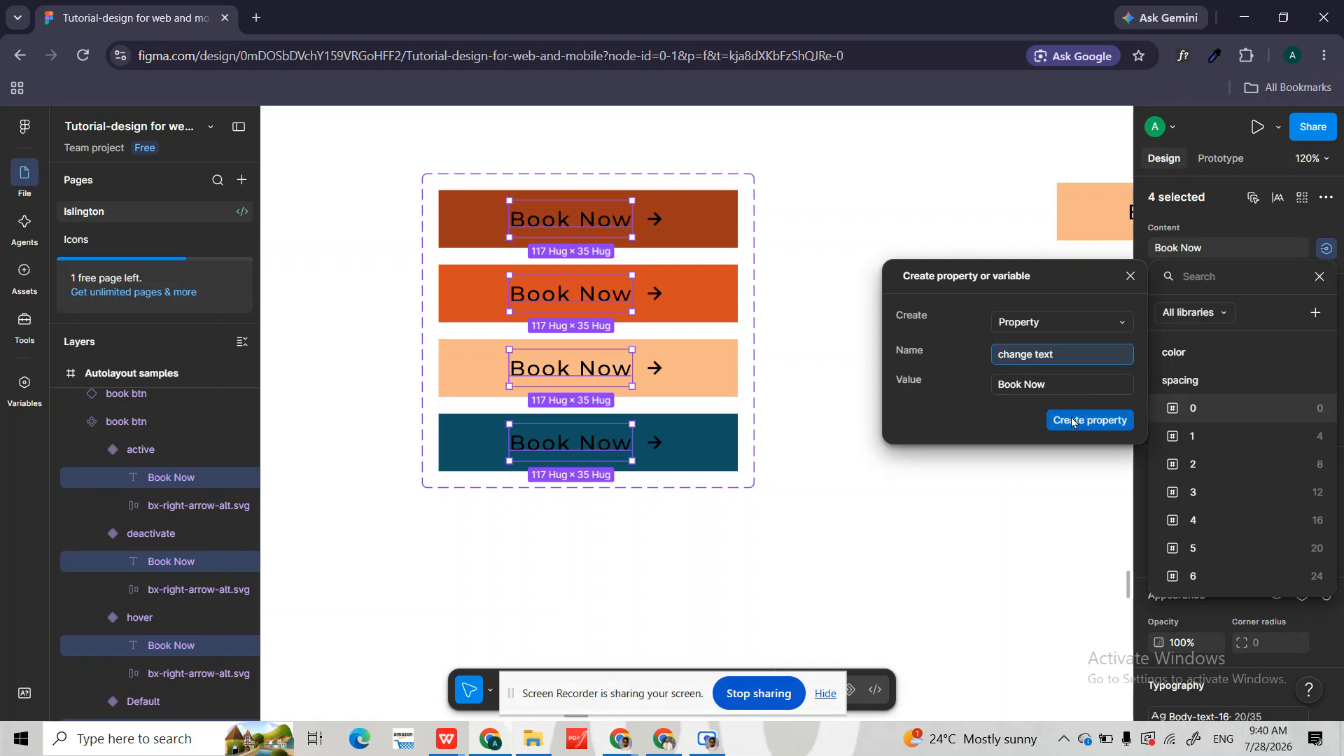
left_click(1072, 423)
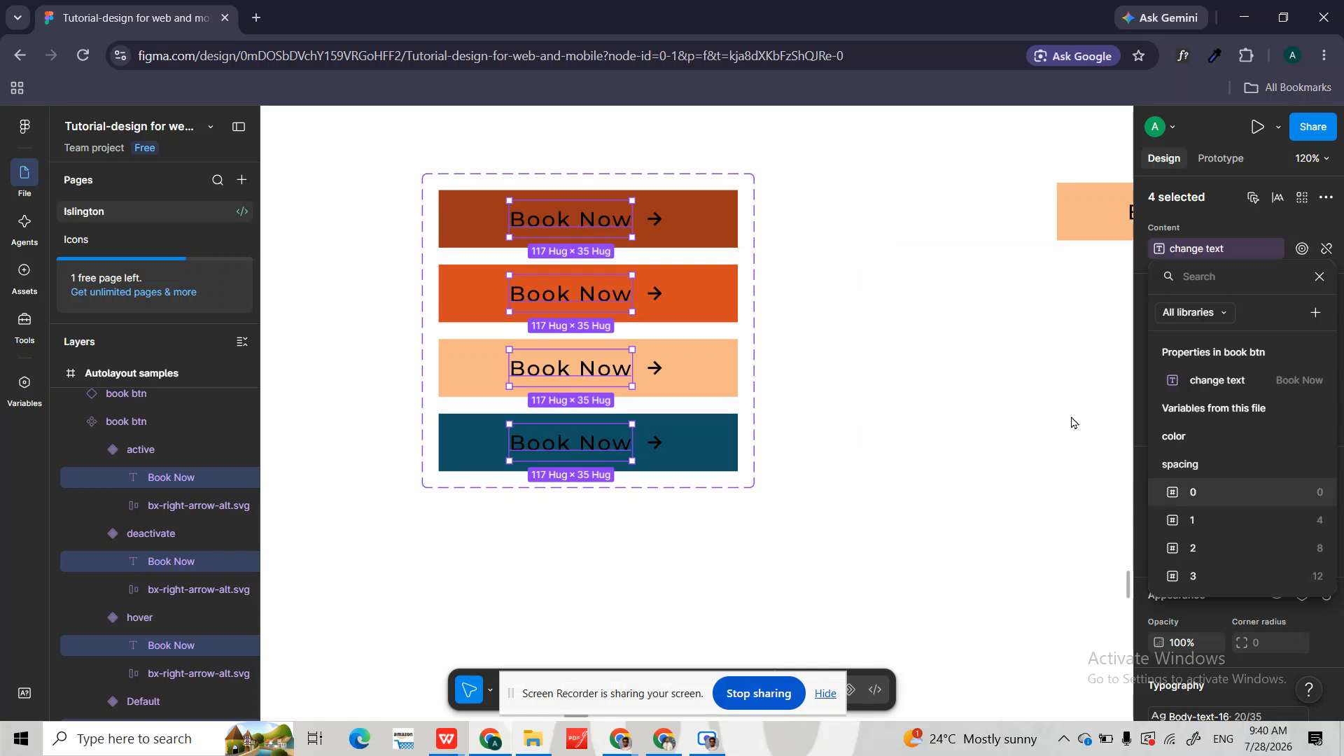
- Set the change text property of the separate book btn instance to "Read more"
scroll(914, 427, "right", 2)
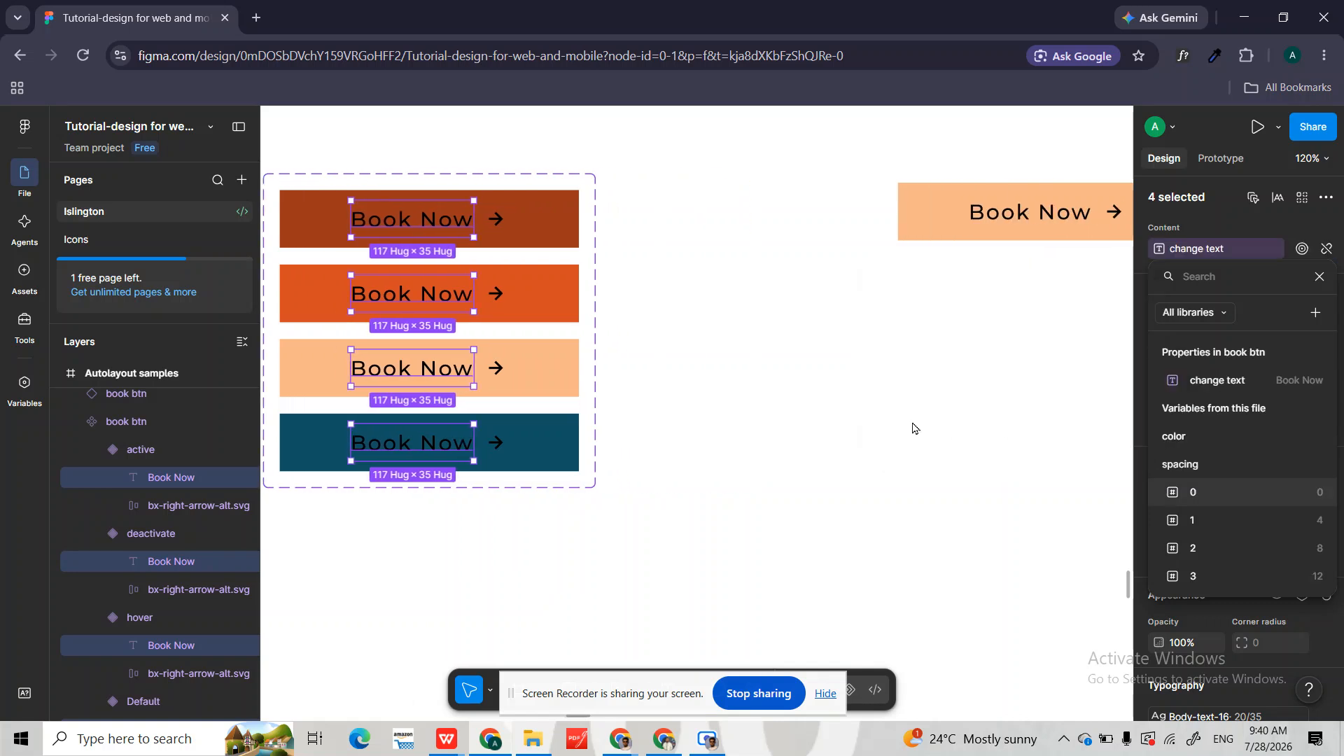
left_click(951, 215)
left_click(951, 216)
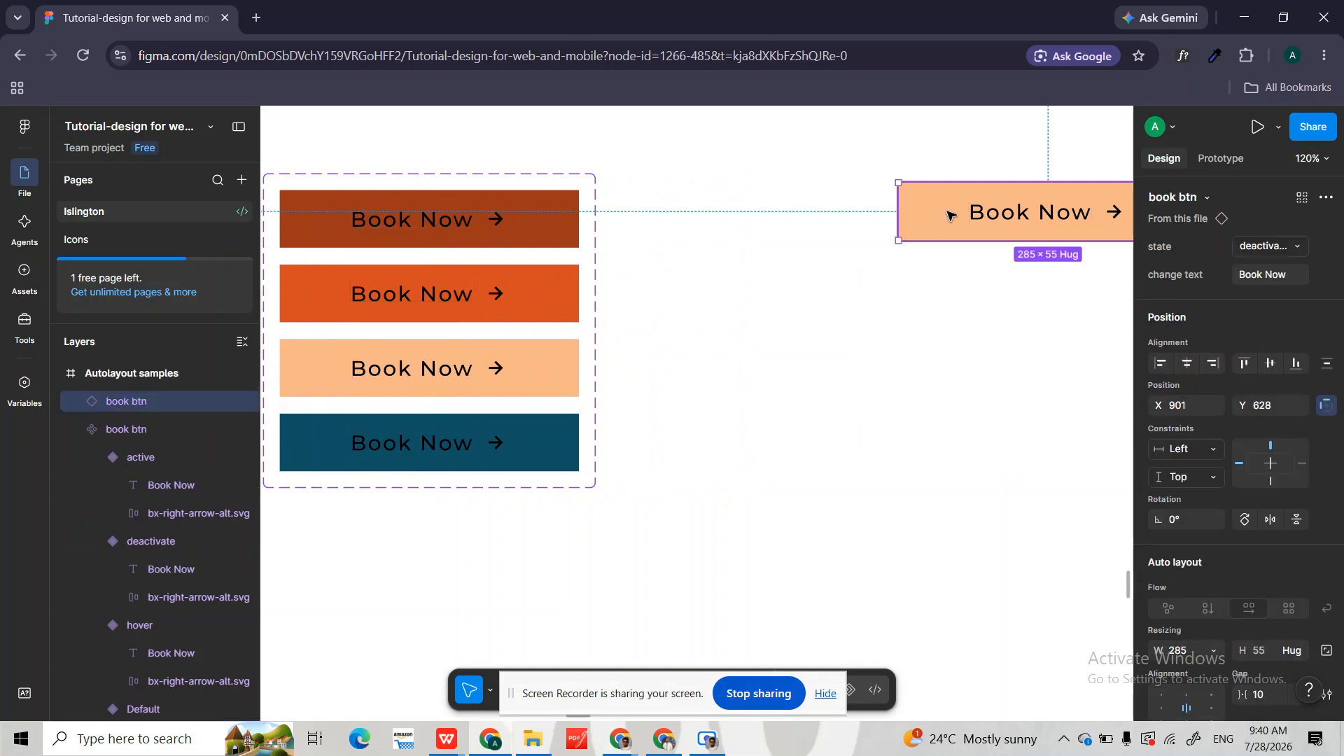
left_click(1281, 278)
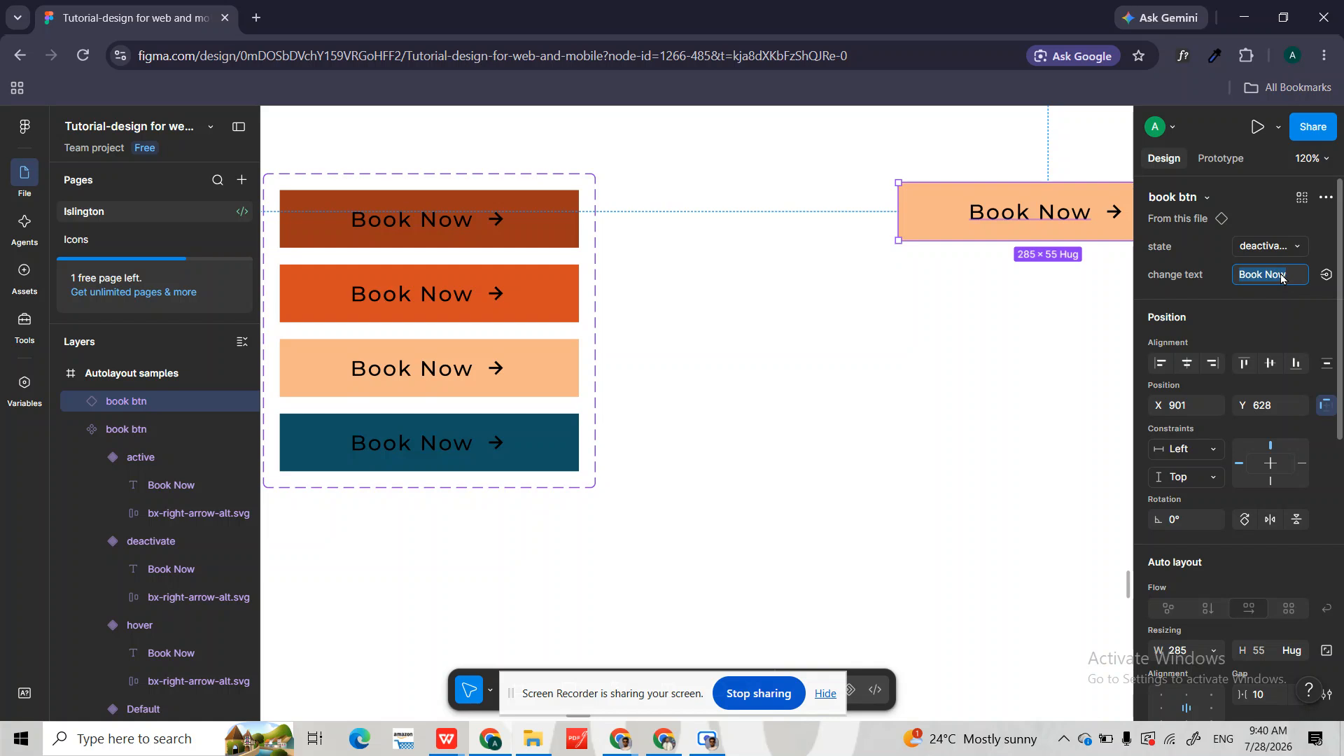
type("Read more")
key("Return")
scroll(1050, 321, "right", 3)
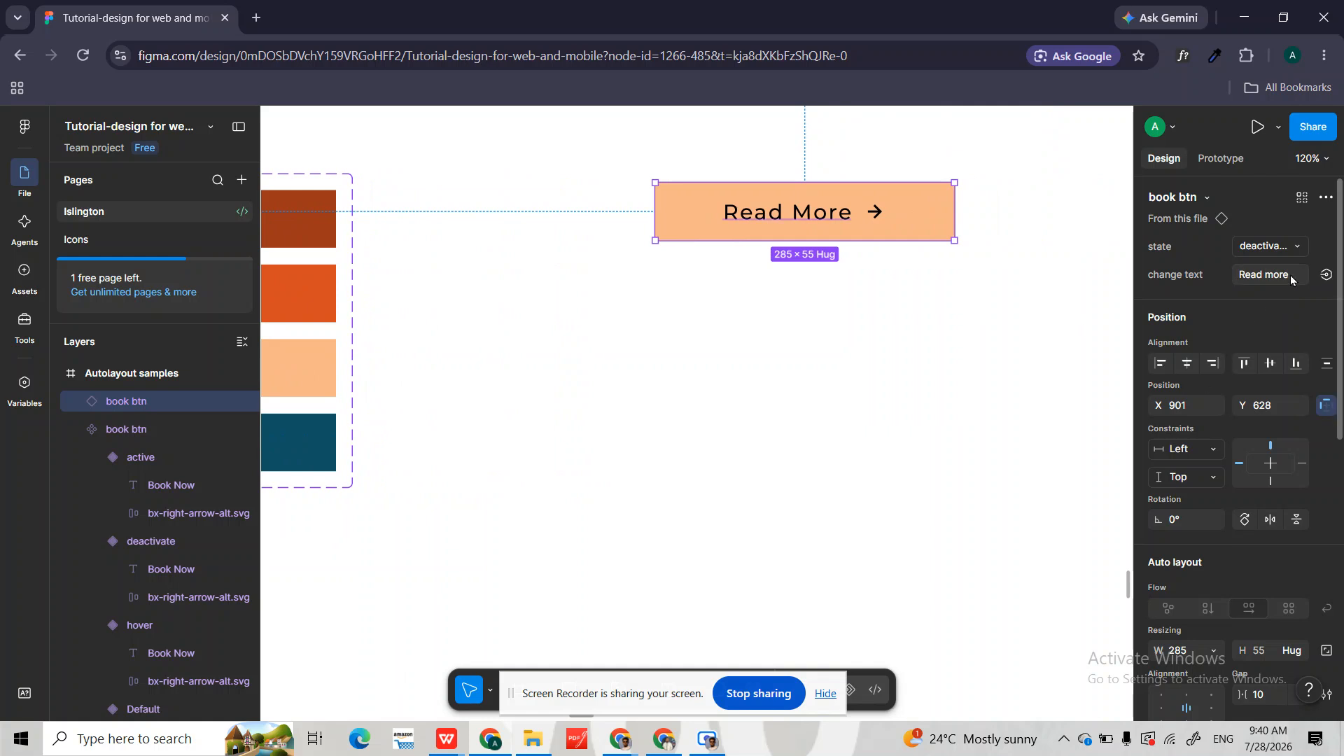
- Reselect the Book Now text layers in all four variants of the book btn component set
scroll(870, 308, "left", 5)
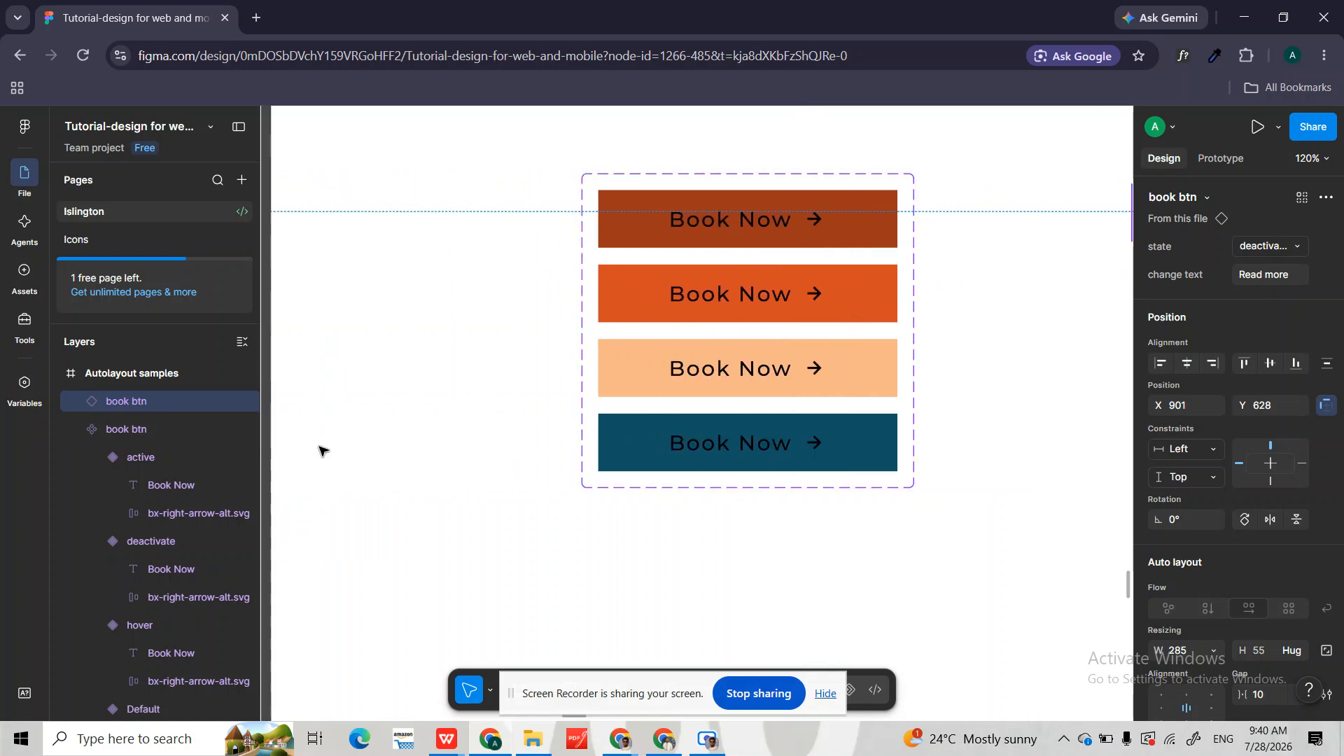
left_click(184, 486)
scroll(175, 494, "down", 1)
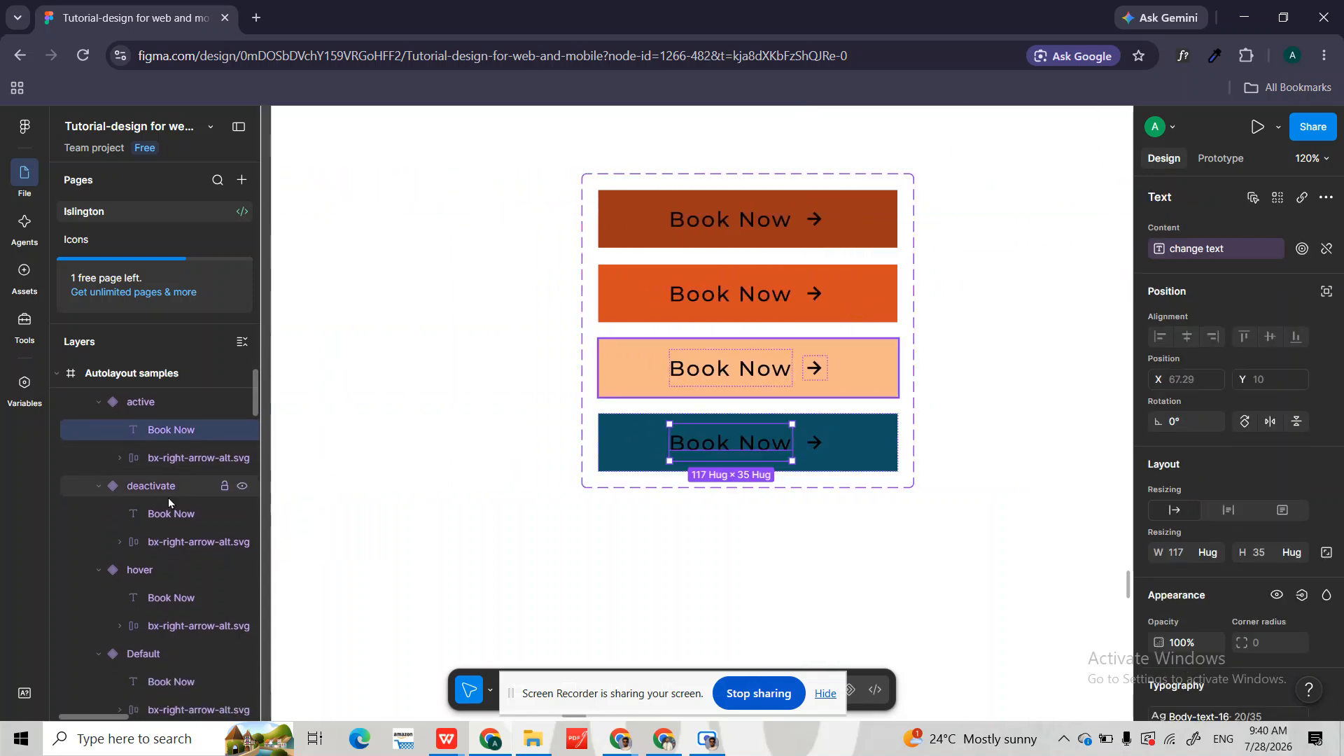
left_click(167, 514, "shift")
left_click(179, 597, "shift")
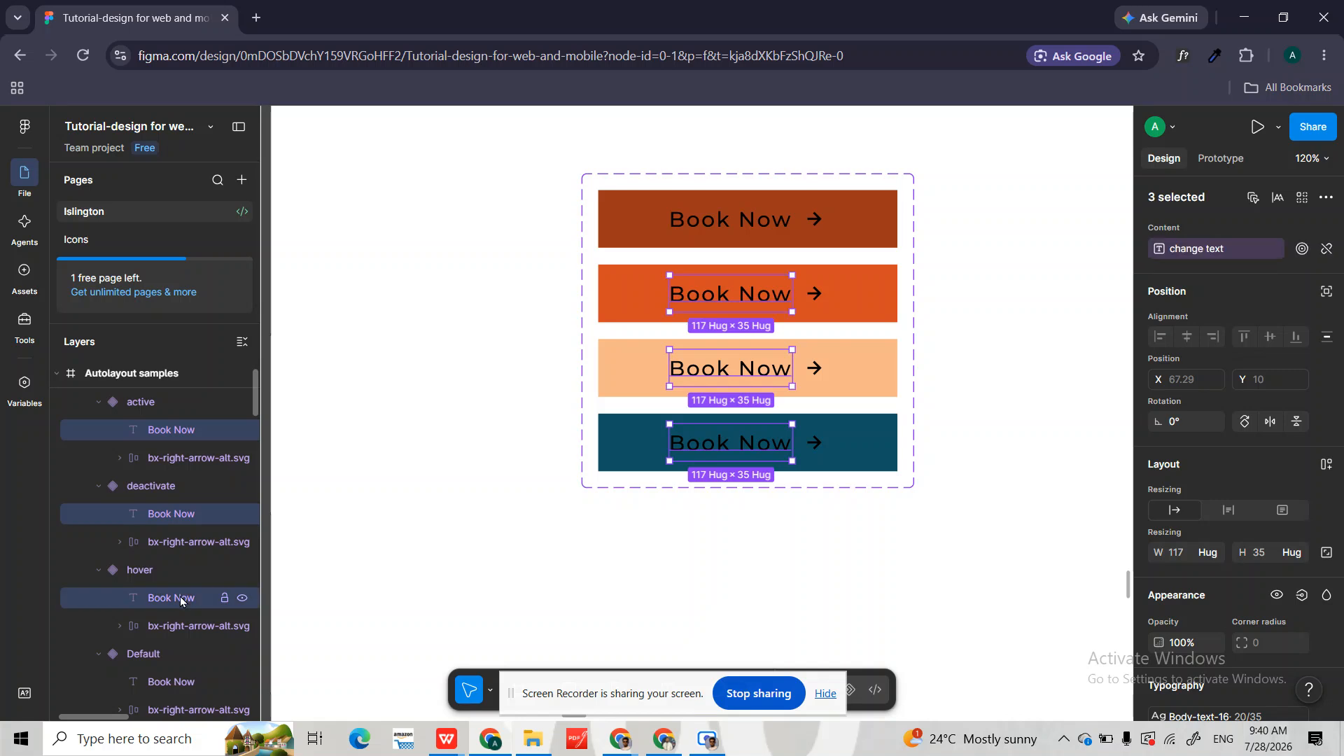
scroll(179, 596, "down", 2)
left_click(179, 581, "shift")
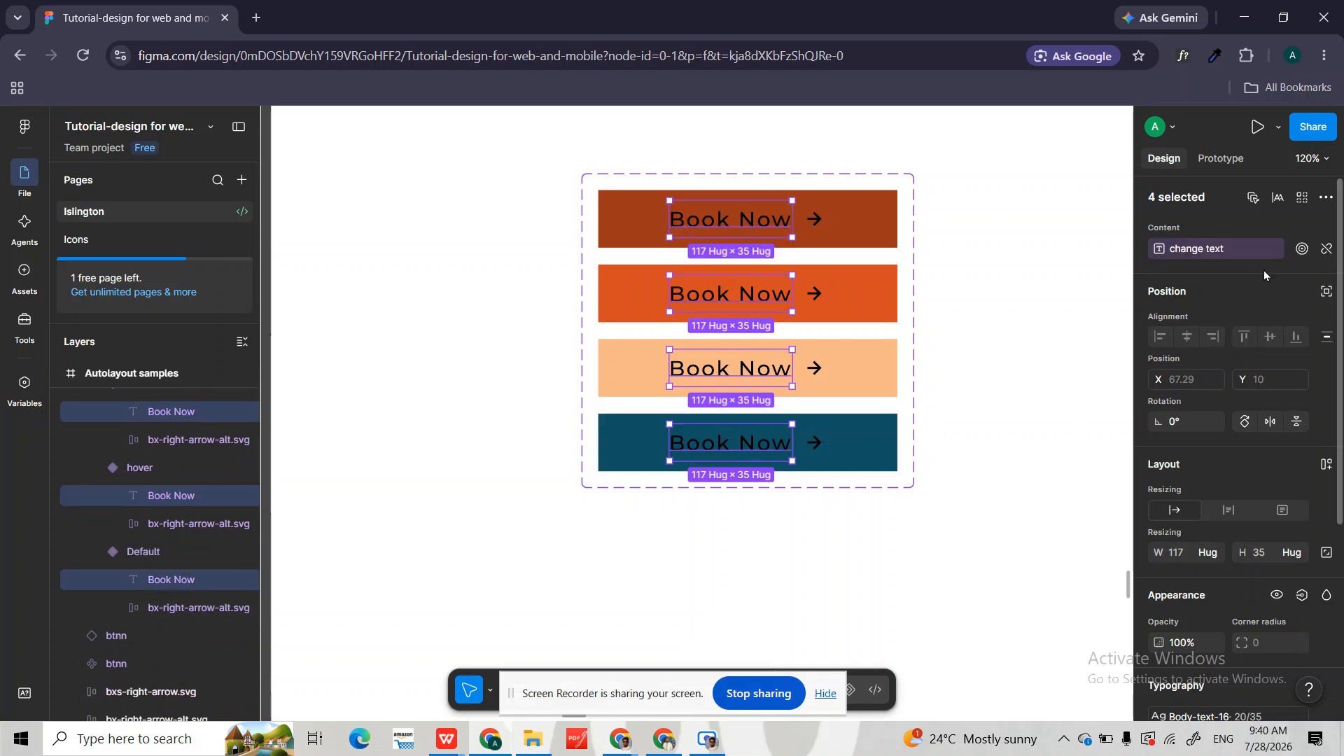
- Create a visibility property named "Show /hide text" with the value True for the selected text layers
scroll(1304, 486, "down", 3)
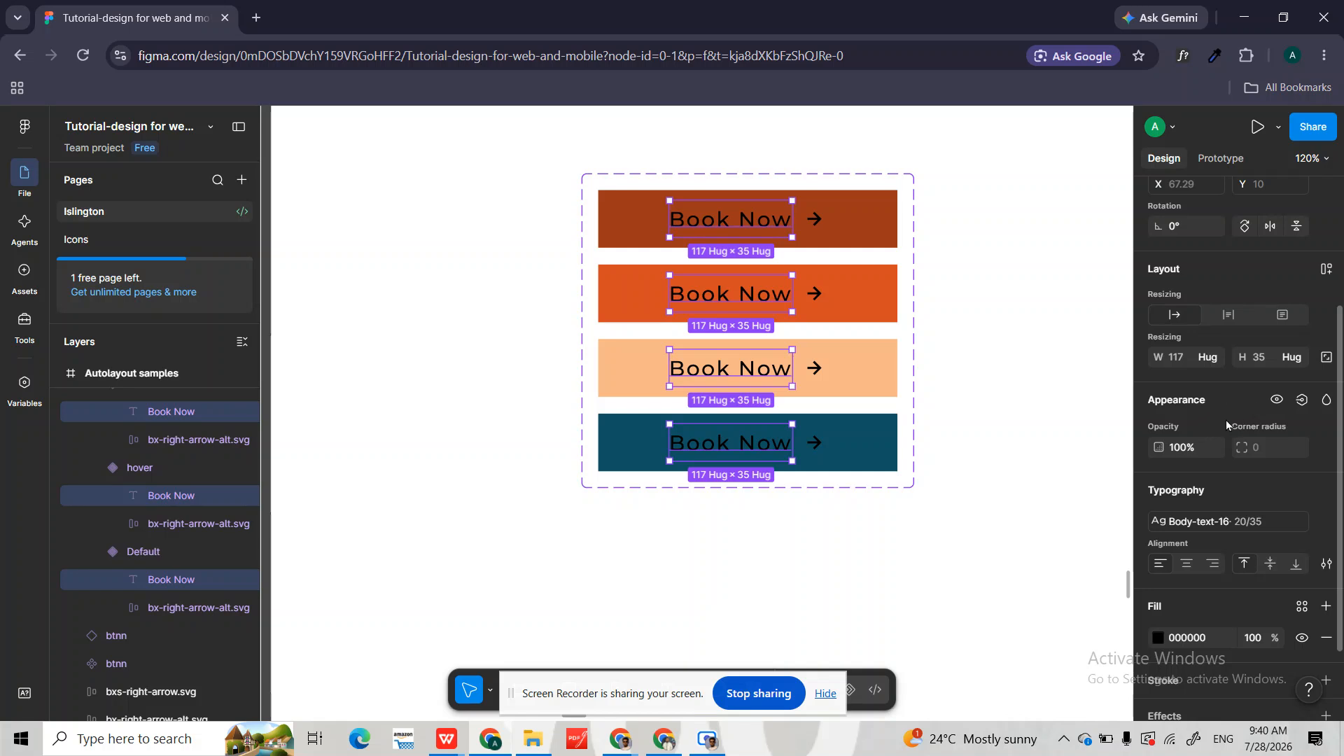
left_click(1302, 400)
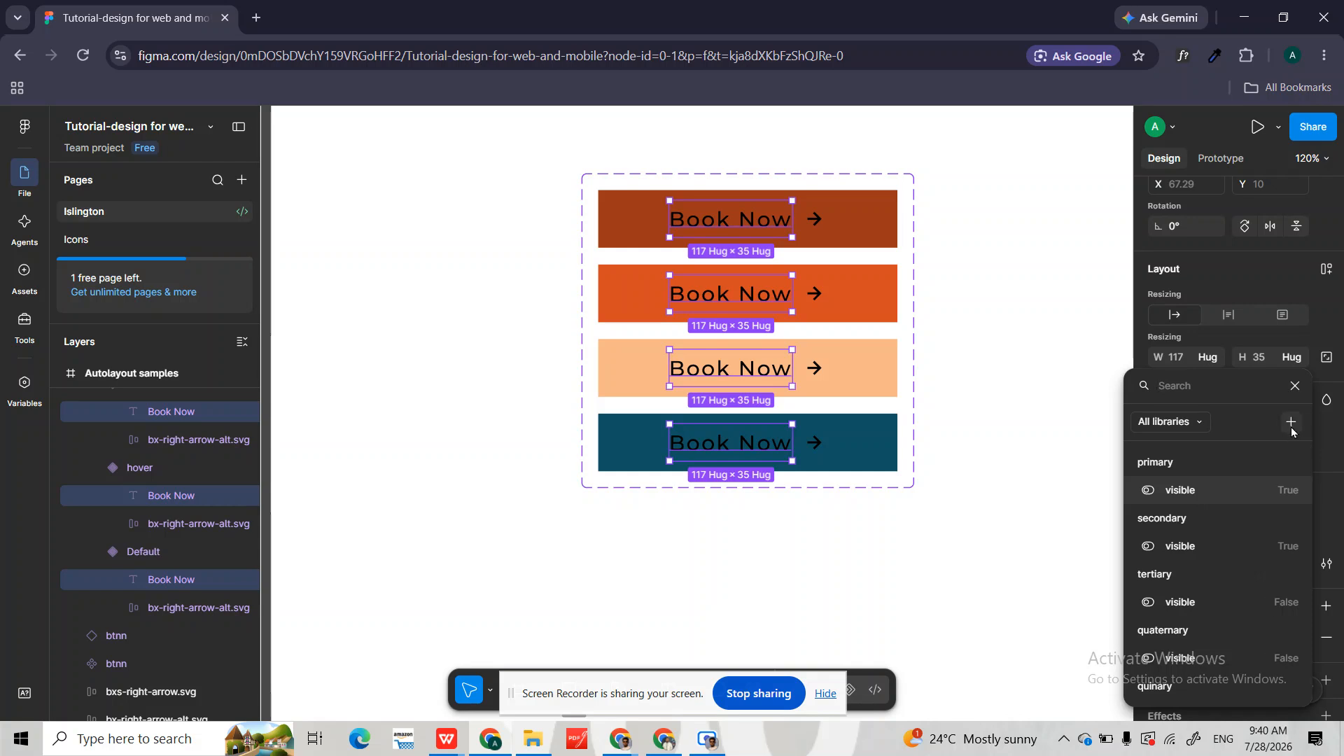
left_click(1292, 422)
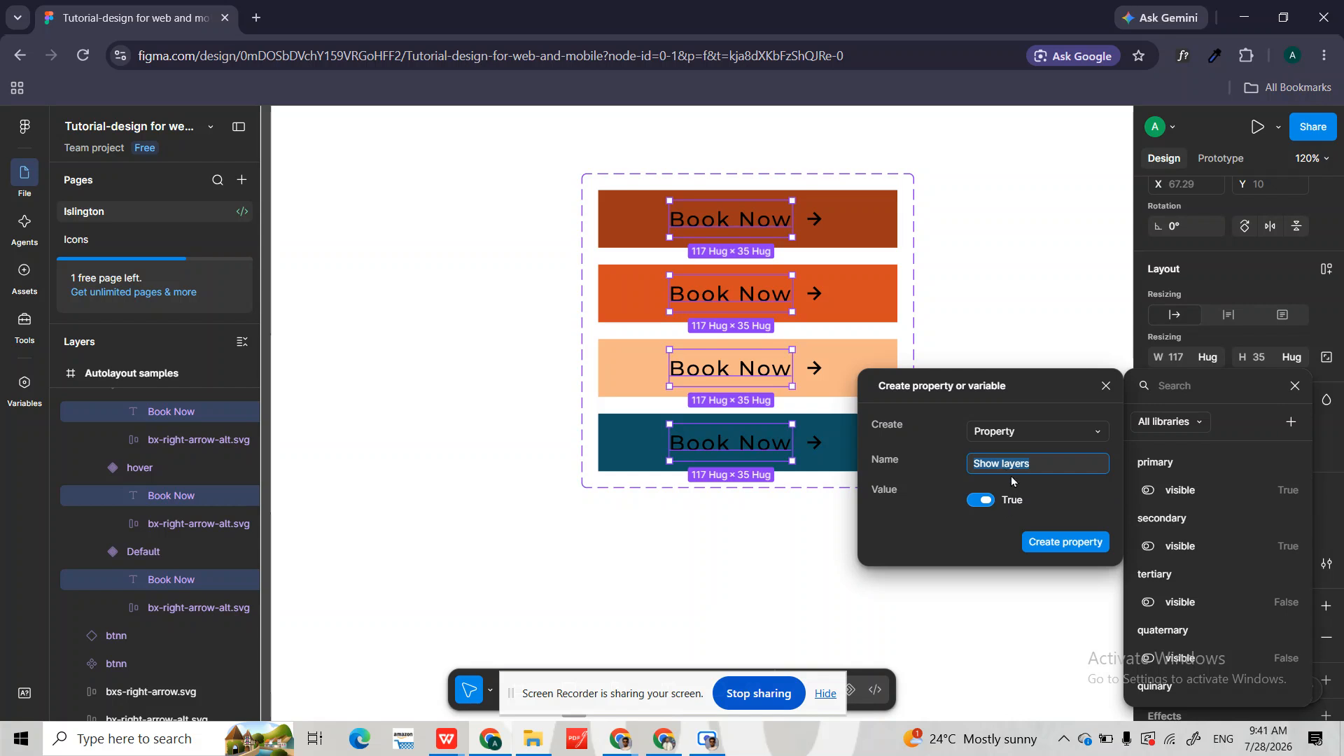
left_click(1030, 464)
key("BackSpace")
key("BackSpace")
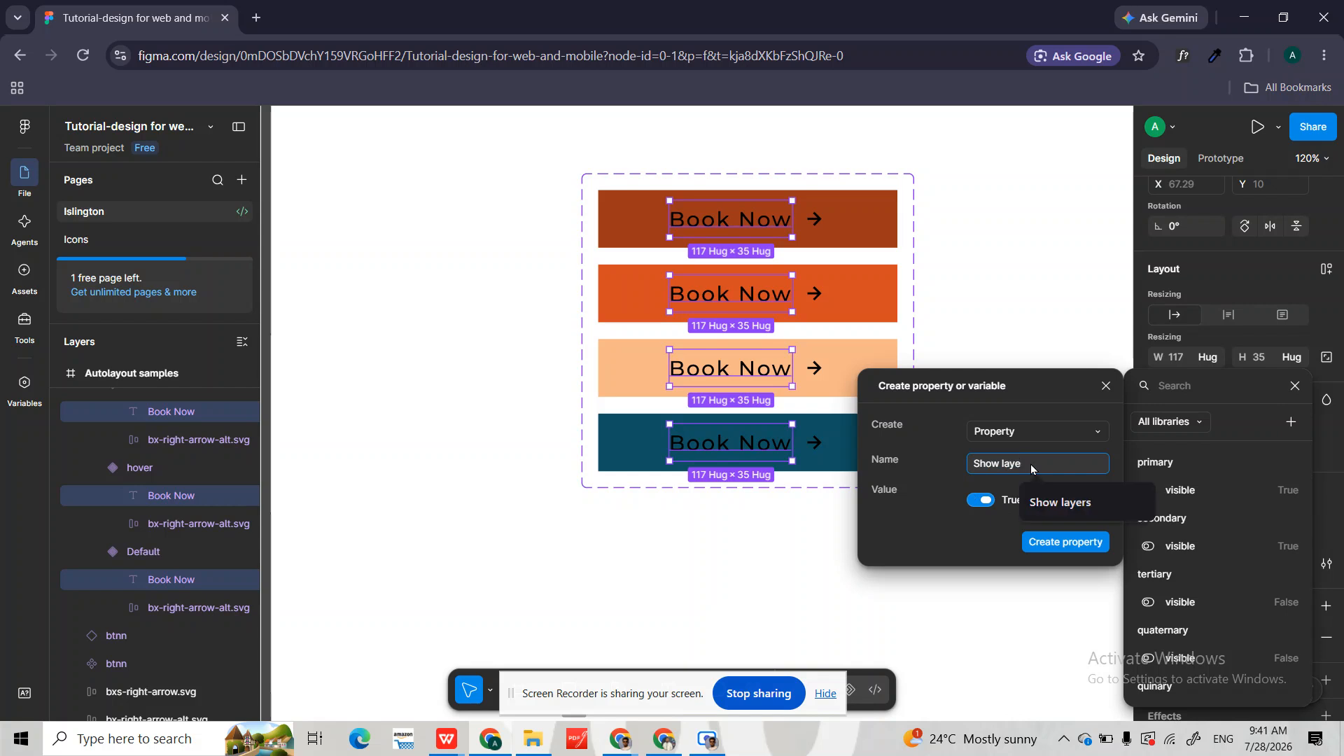
key("BackSpace")
type("/hide text")
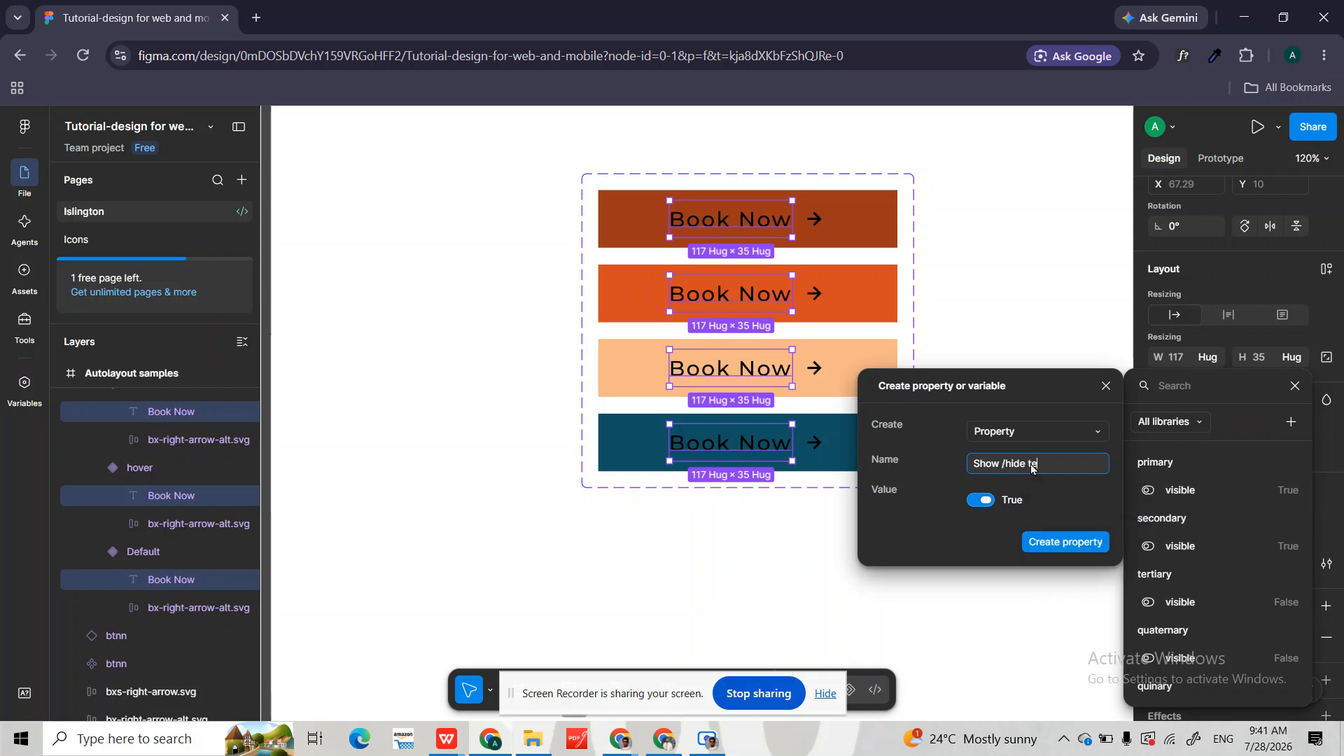
left_click(1065, 546)
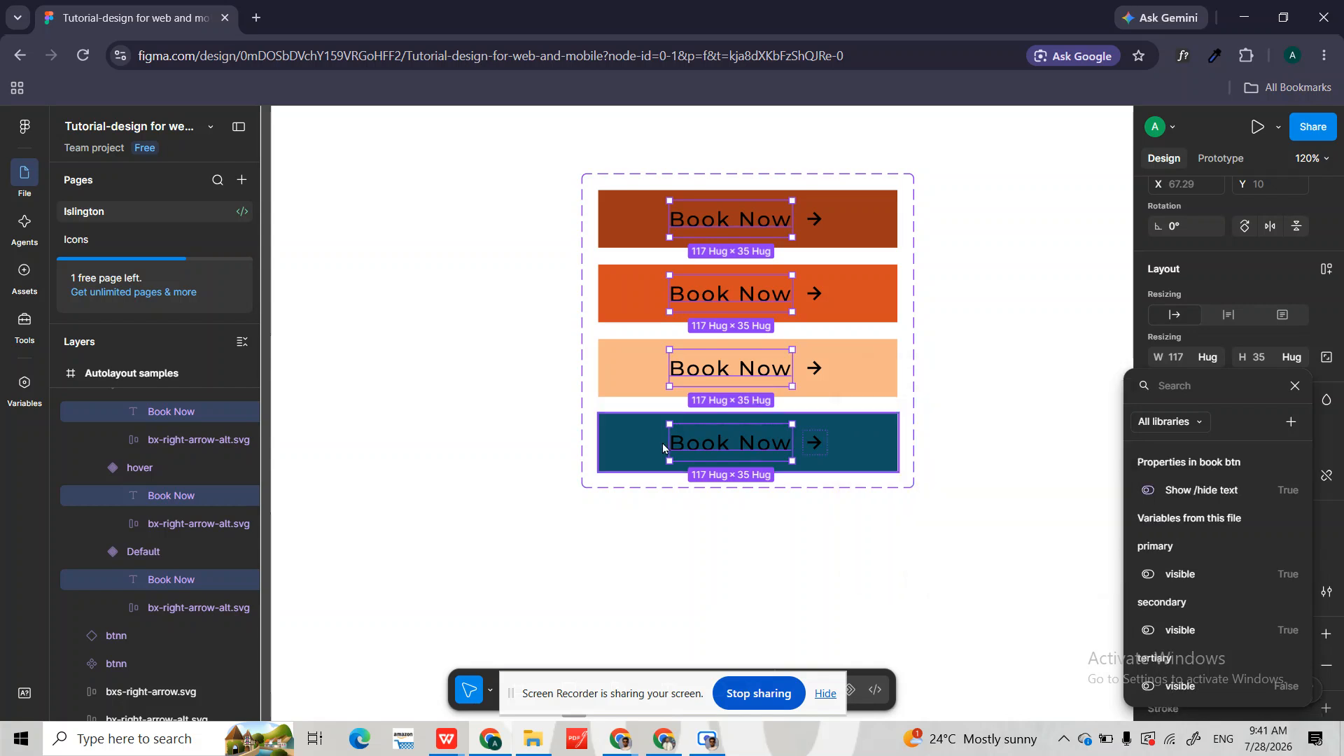
- Select the bx-right-arrow-alt.svg icon layers of the active, deactivate, hover and Default variants together
scroll(190, 458, "up", 3)
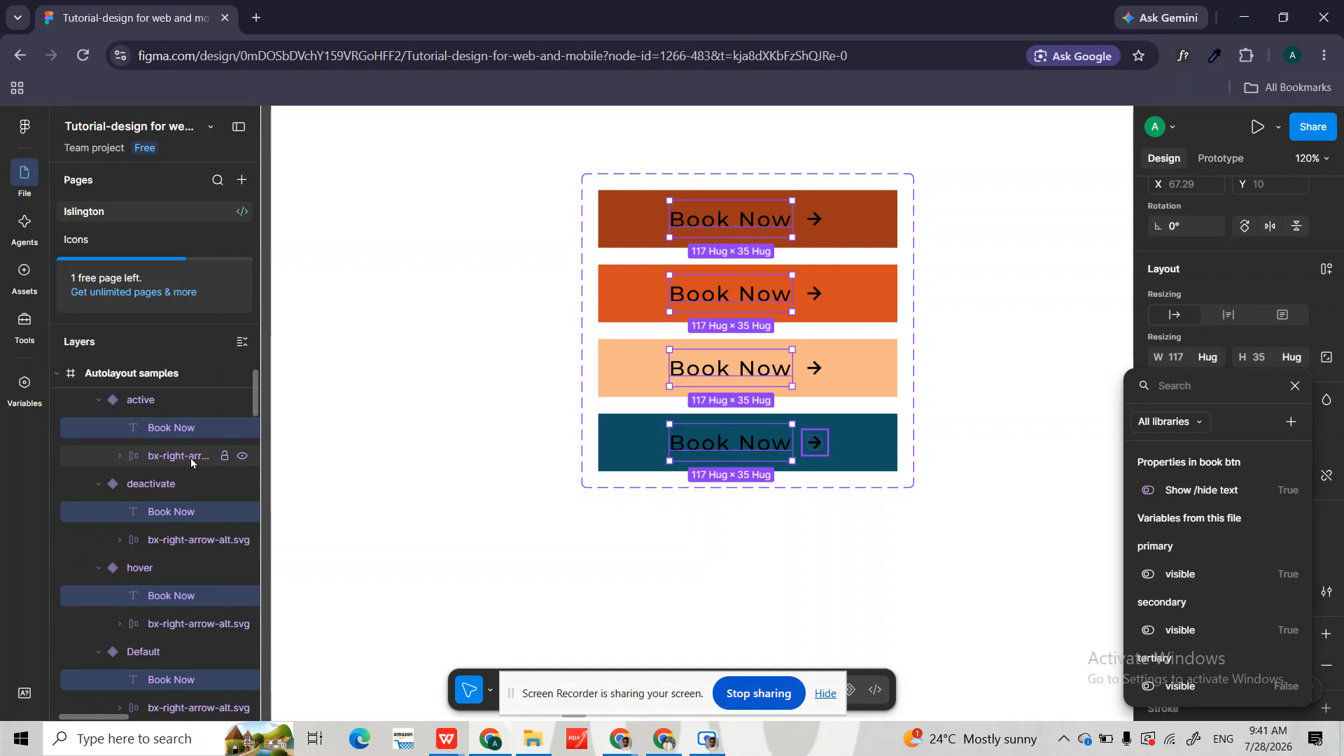
left_click(191, 461)
left_click(189, 539, "shift")
scroll(190, 539, "down", 3)
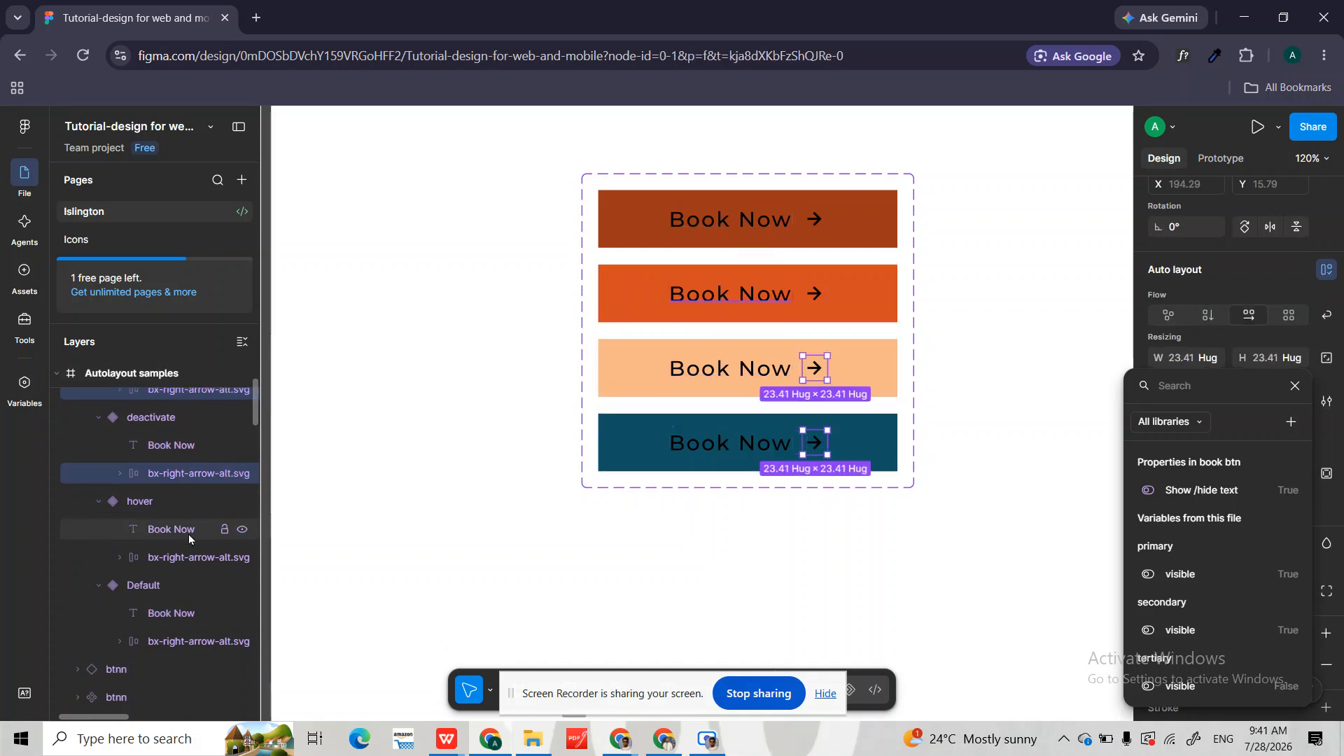
left_click(180, 555, "shift")
left_click(174, 640, "shift")
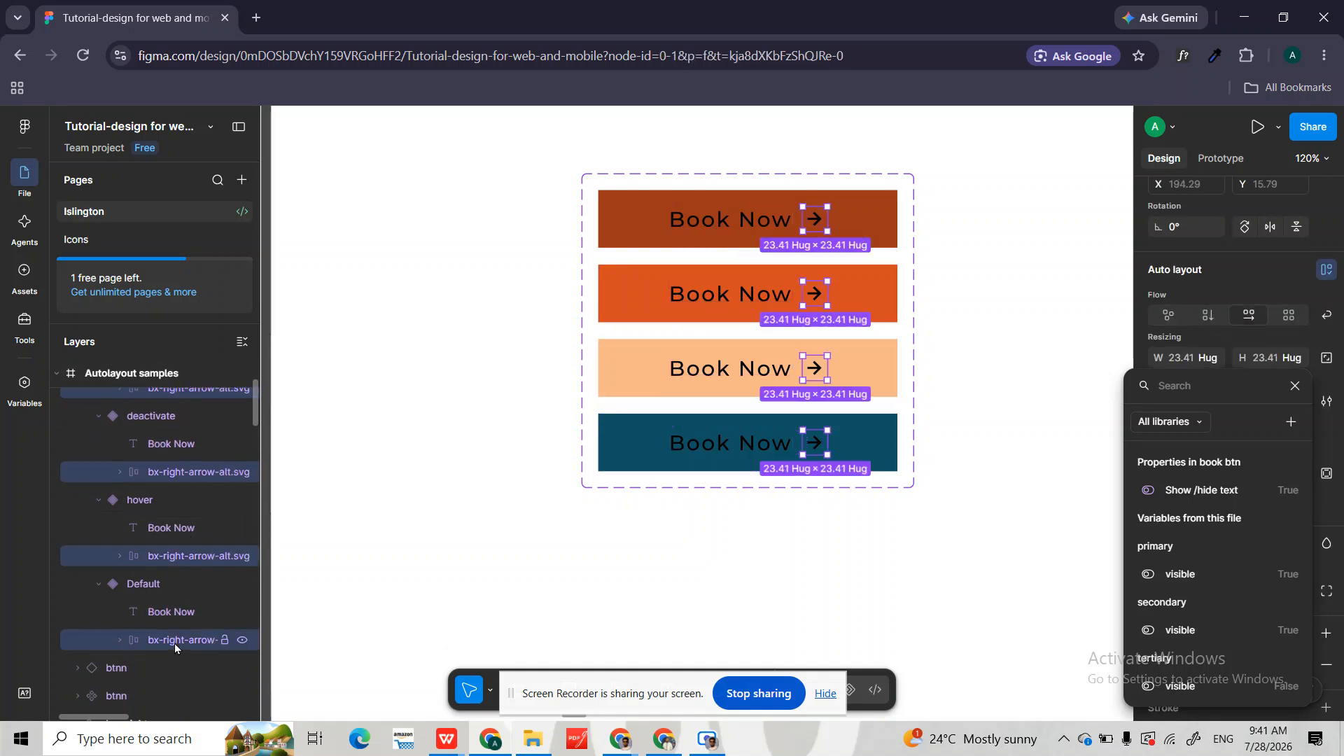
- Create a visibility property named "Show/hide icon" with the value True for the selected arrow icon layers
left_click(1295, 386)
scroll(1275, 511, "down", 3)
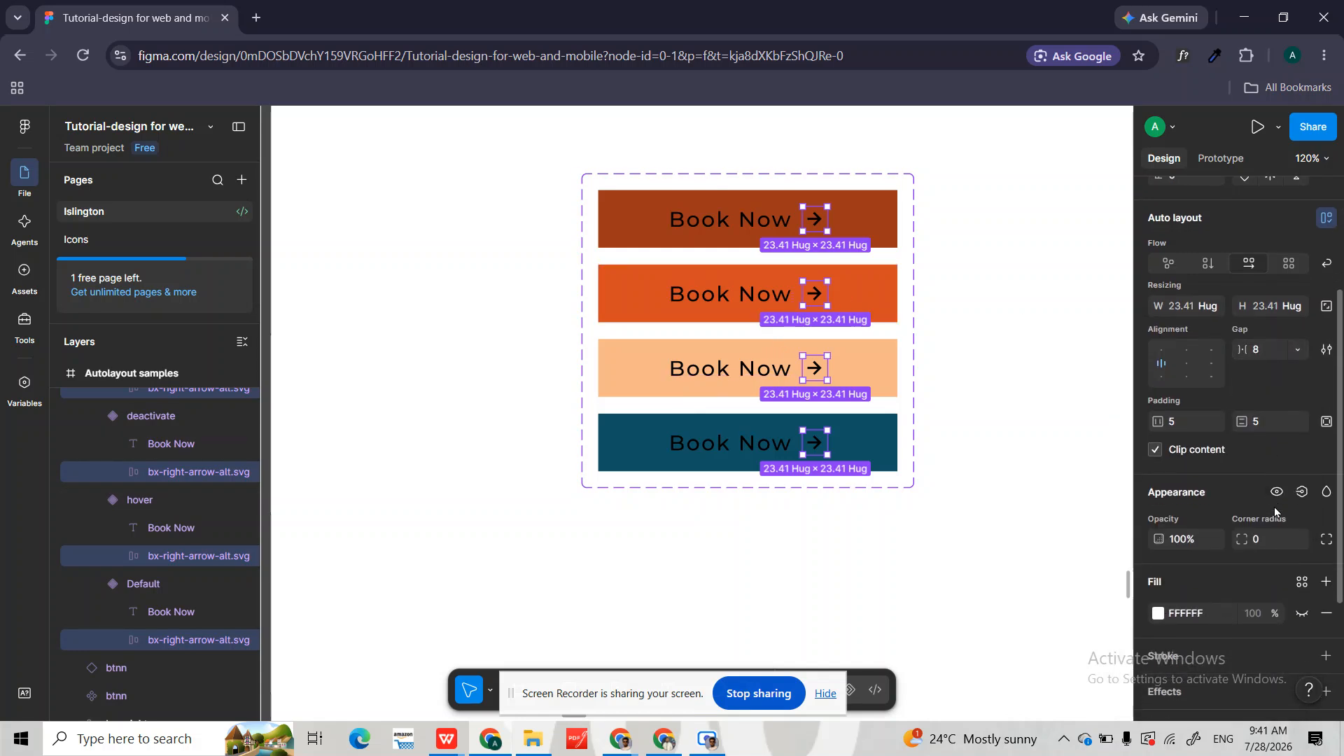
left_click(1300, 440)
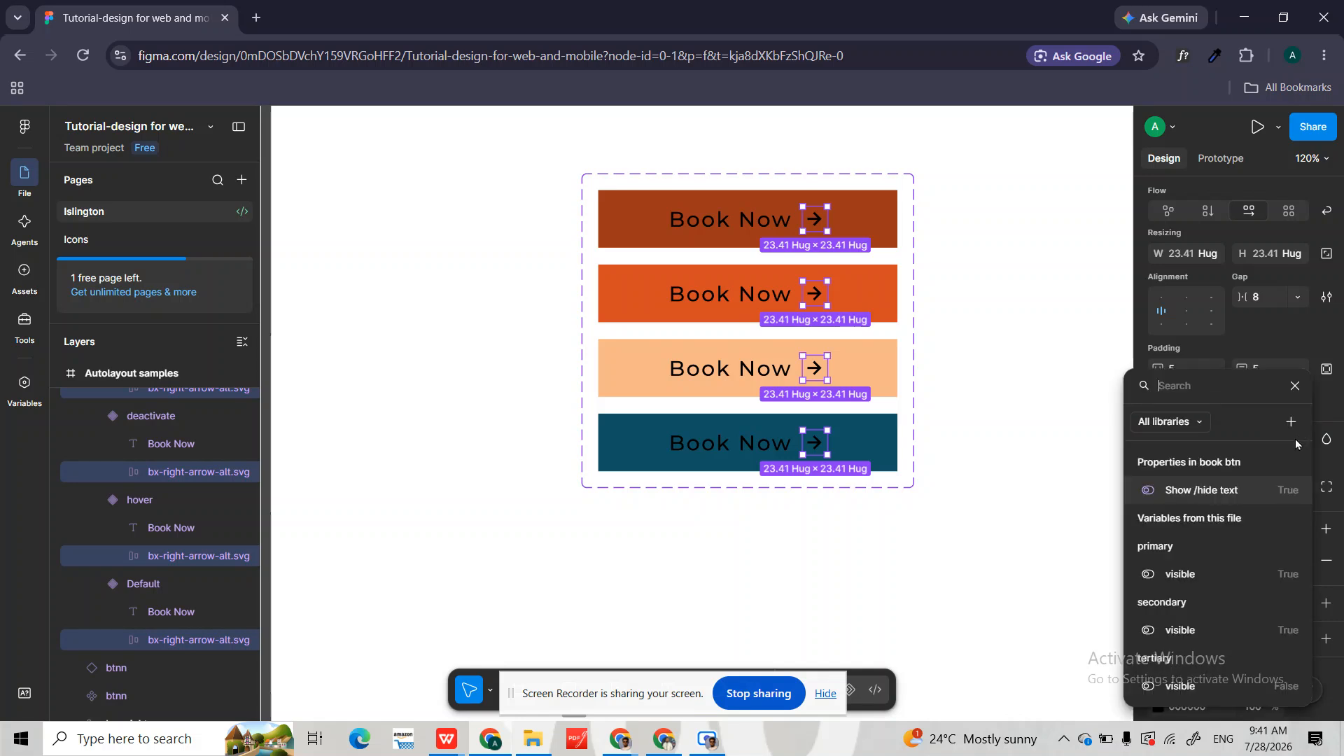
left_click(1291, 422)
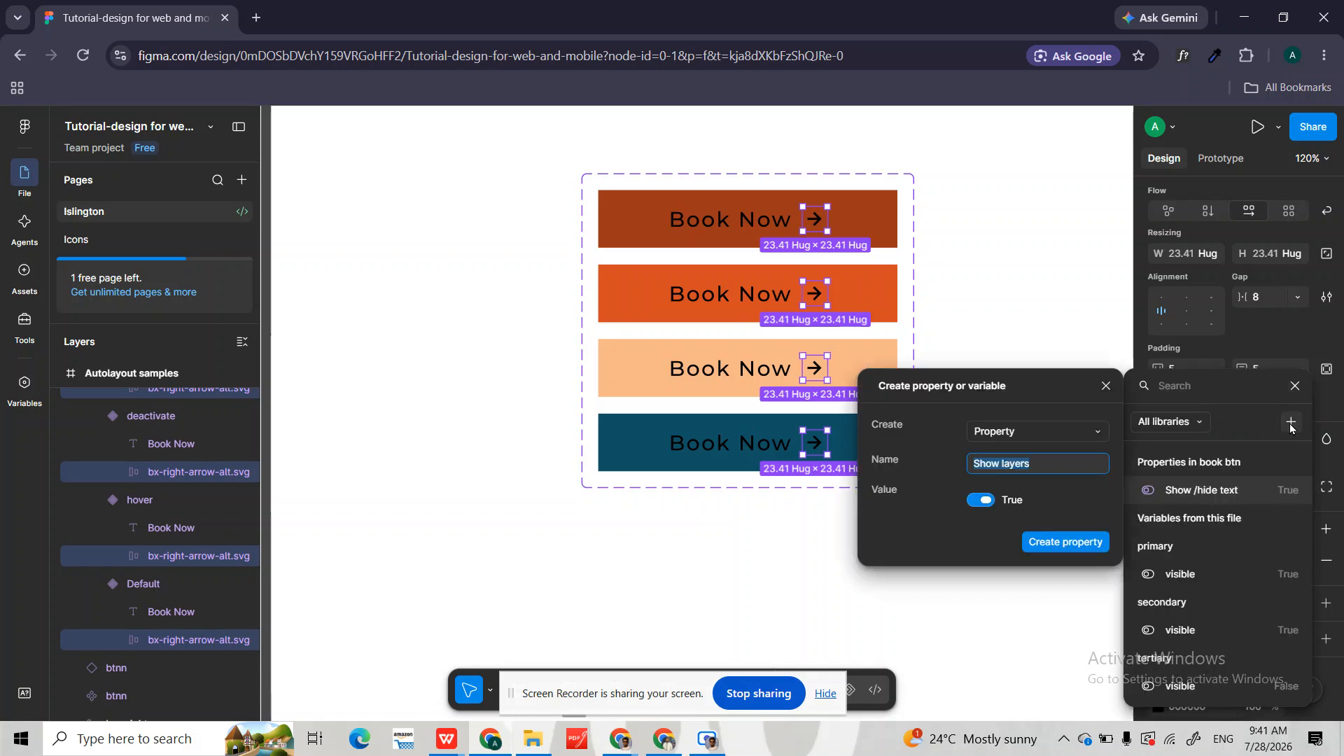
type("Show l")
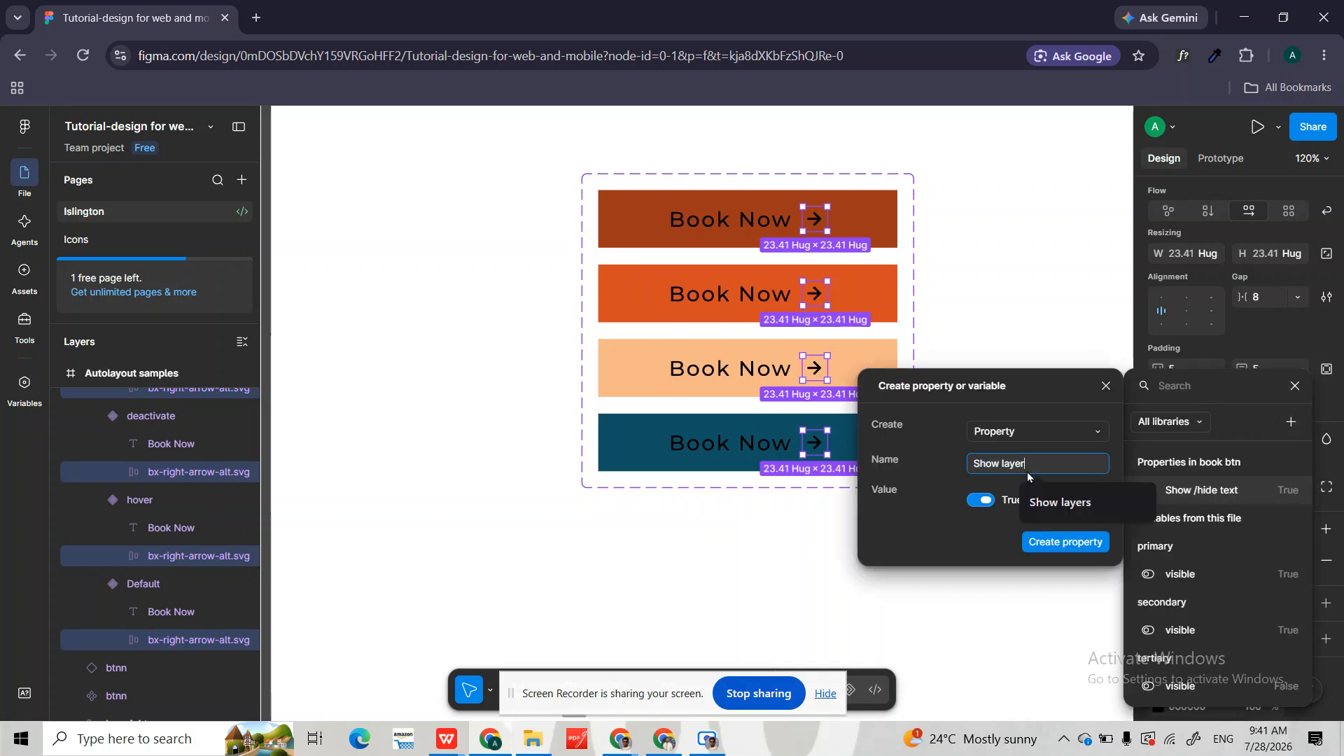
key("BackSpace")
key("BackSpace")
type("/")
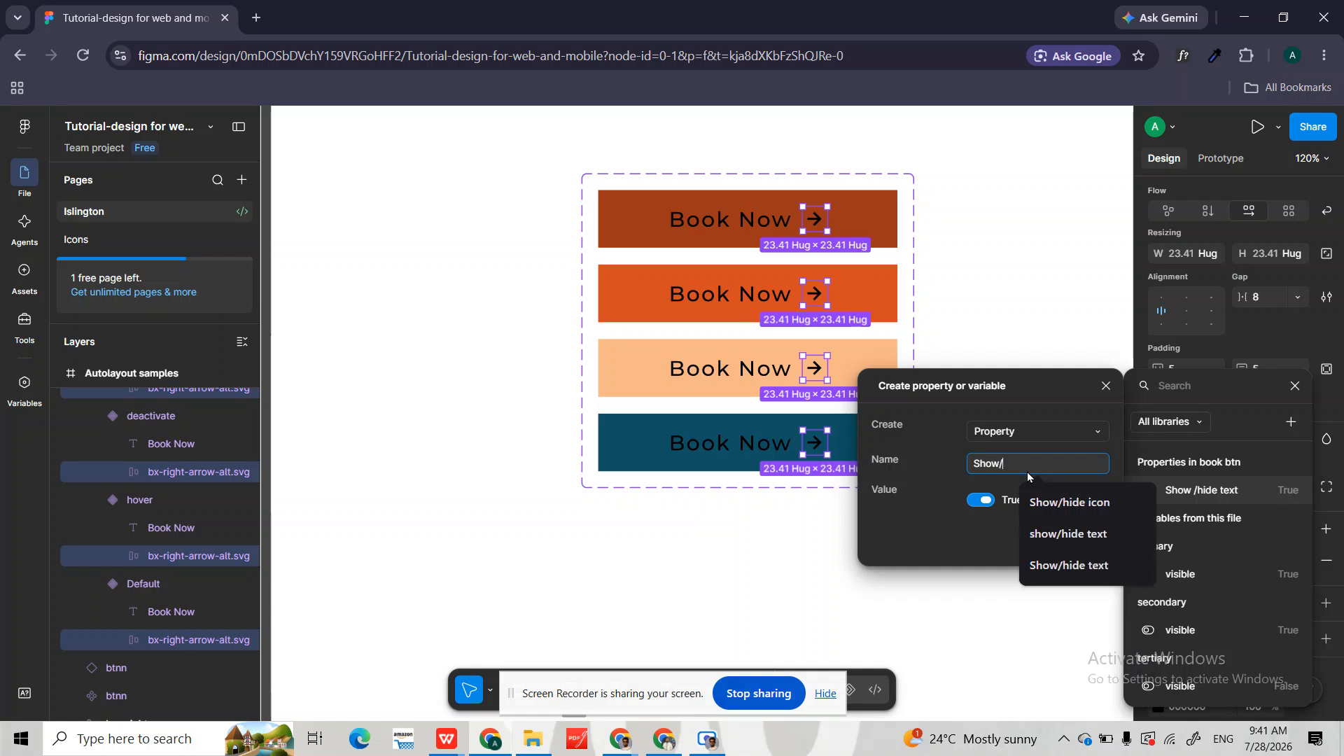
type("hide icon")
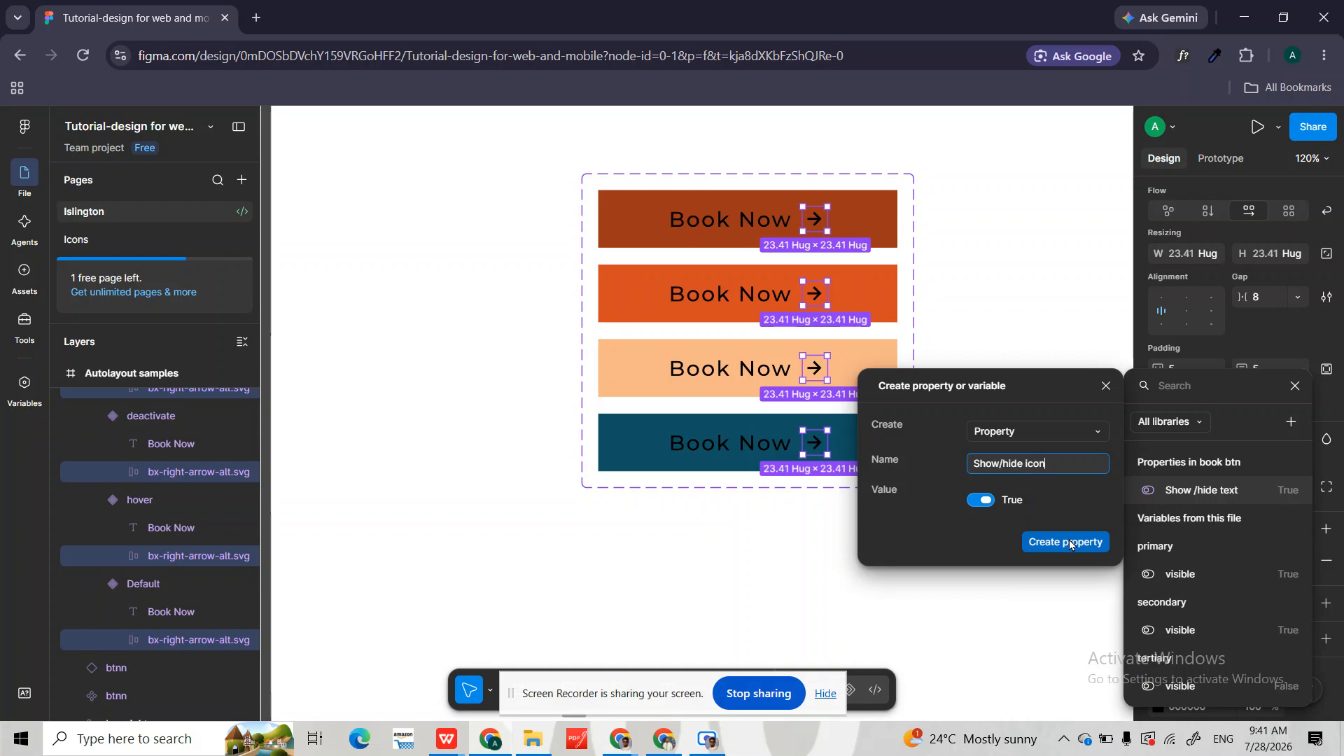
left_click(1066, 543)
- Test the Show/hide icon property on the separate book btn instance by switching it off and on again
scroll(945, 400, "down", 3)
scroll(945, 402, "right", 5)
left_click(898, 294)
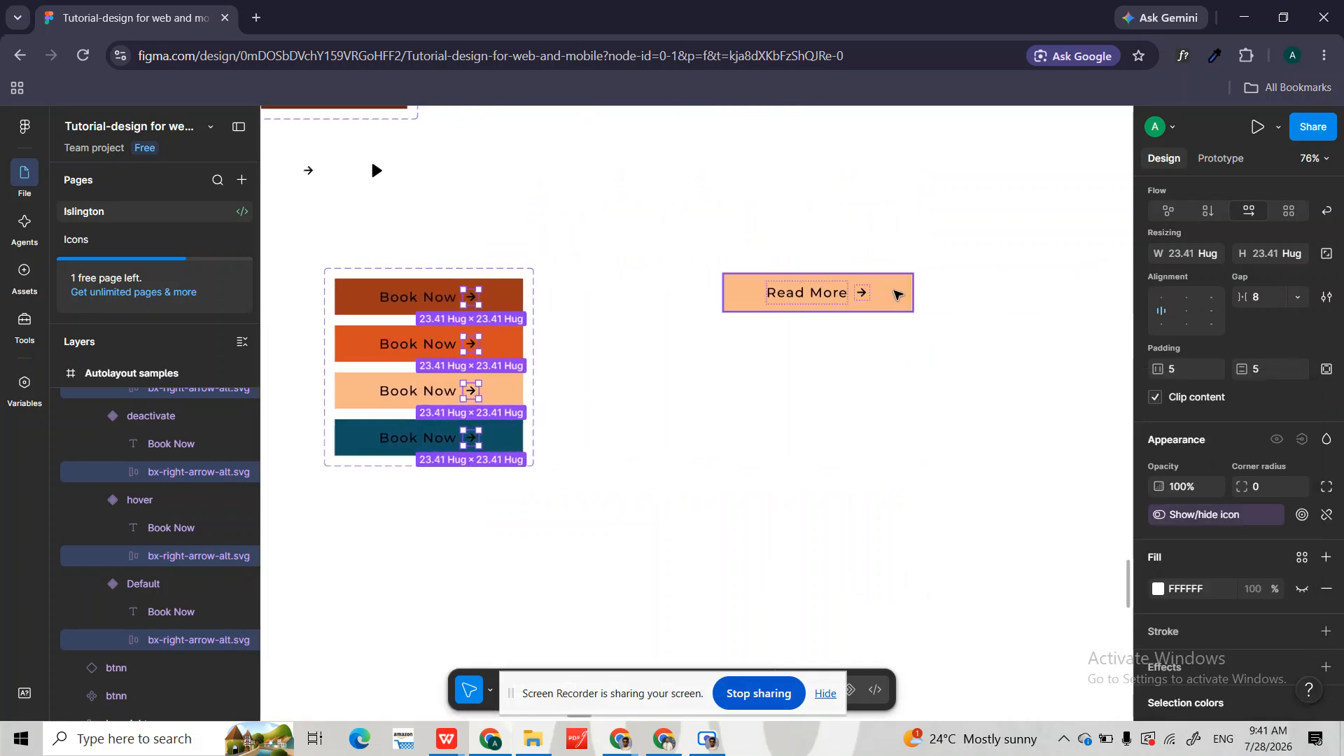
left_click(896, 293)
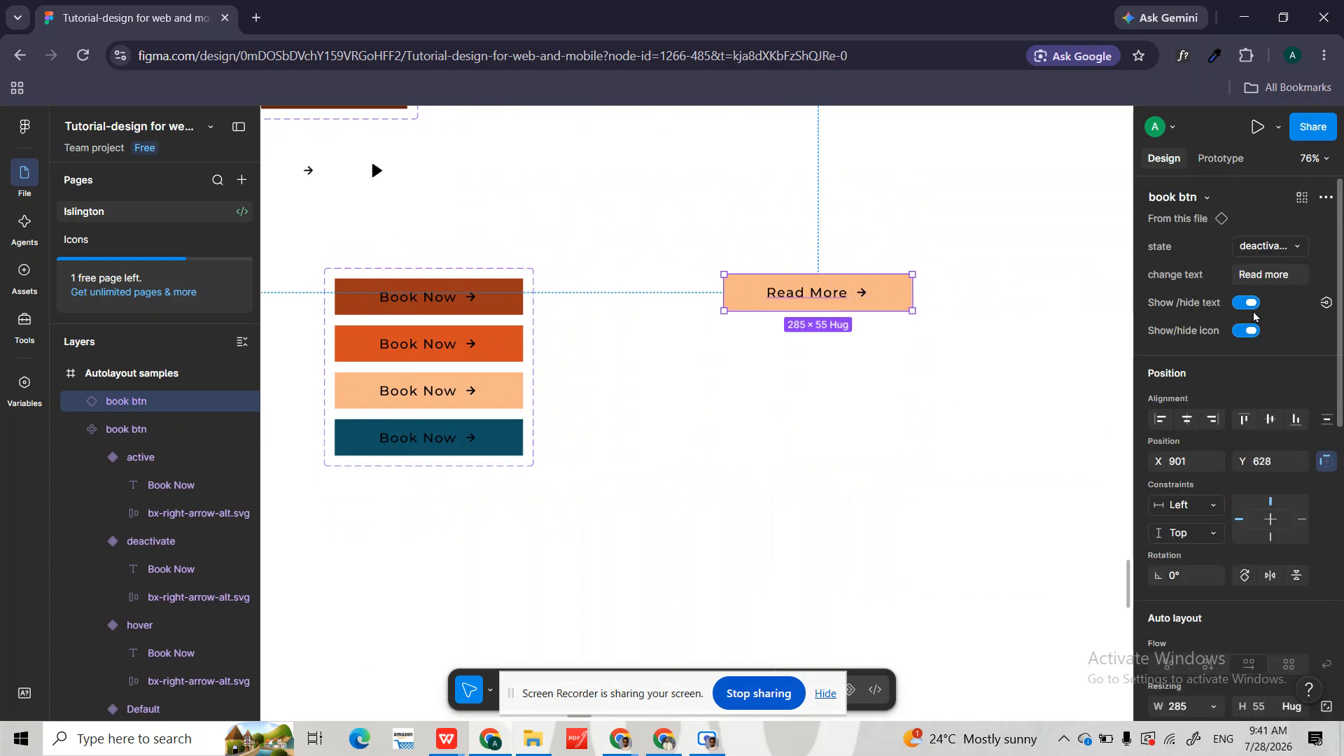
left_click(1249, 331)
scroll(1104, 322, "up", 5)
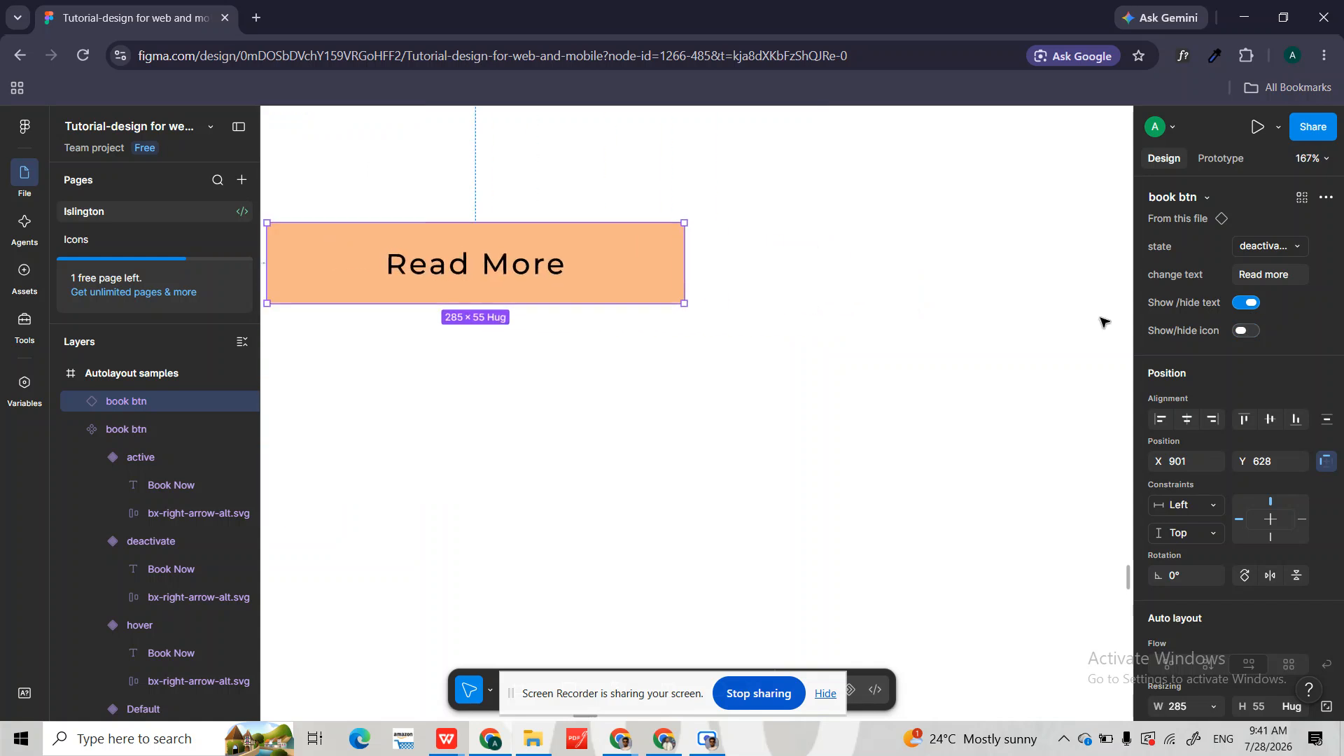
scroll(948, 315, "left", 3)
left_click(1252, 332)
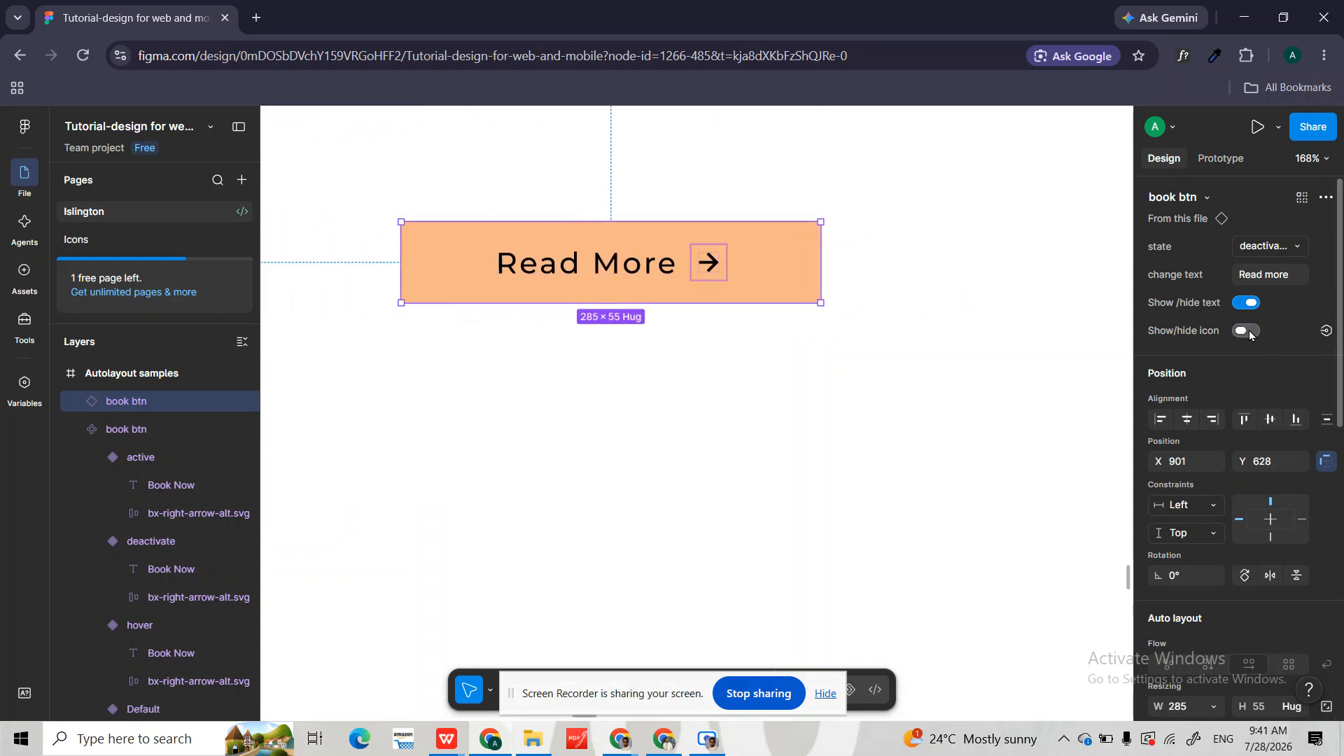
- Switch off Show /hide text on the book btn instance and set its width to Hug contents
left_click(1249, 304)
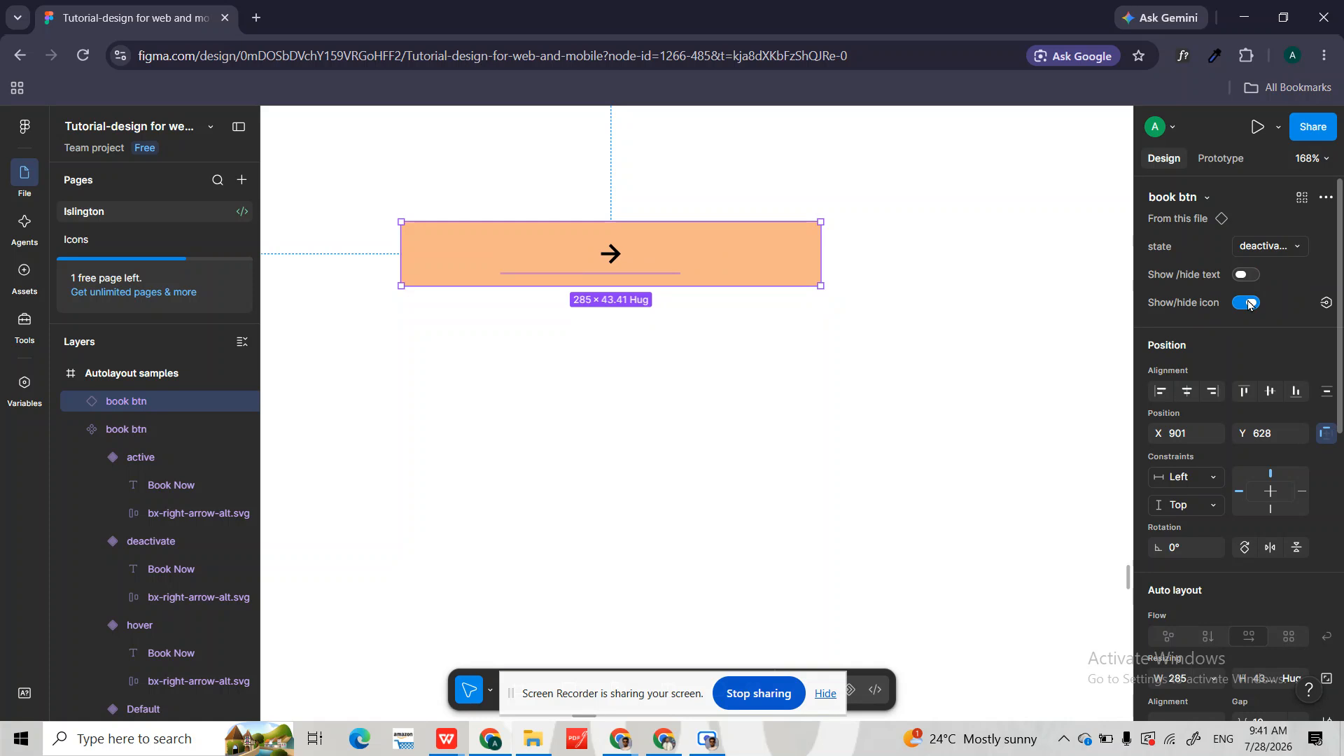
scroll(766, 258, "down", 2)
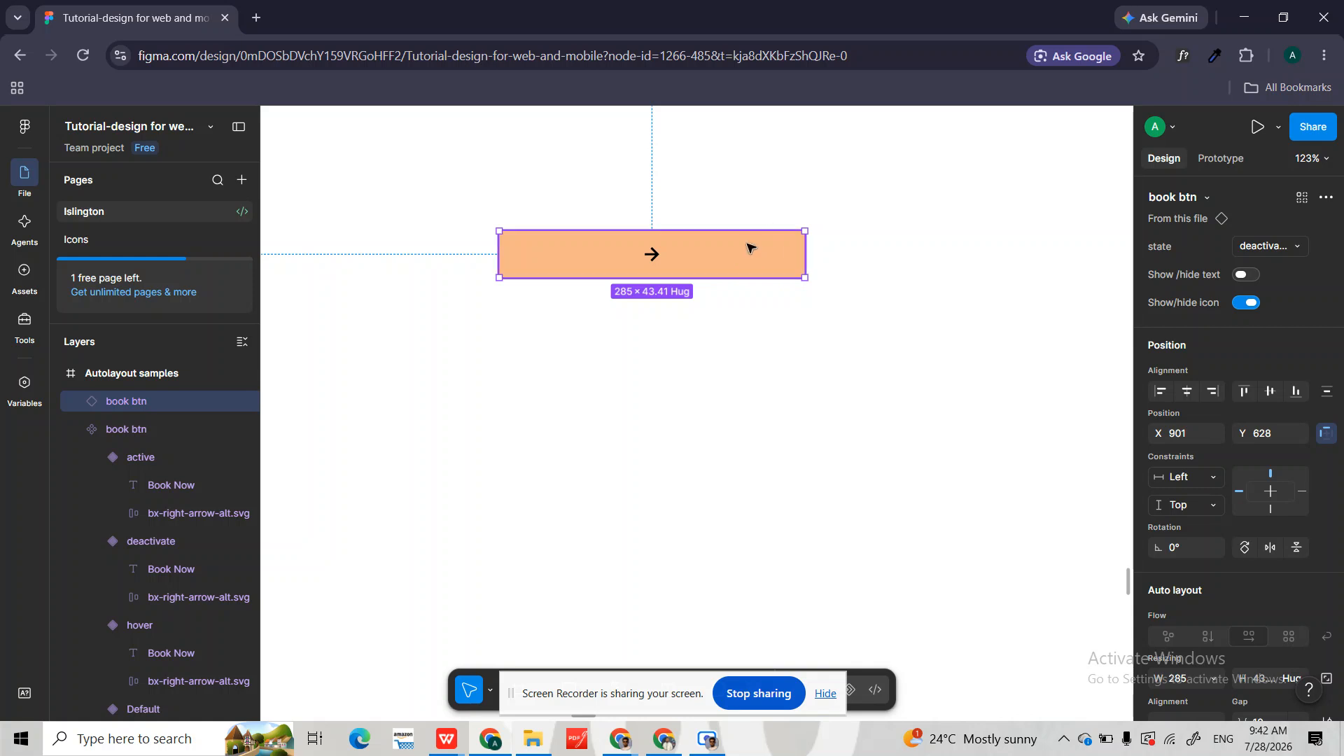
scroll(1258, 444, "down", 4)
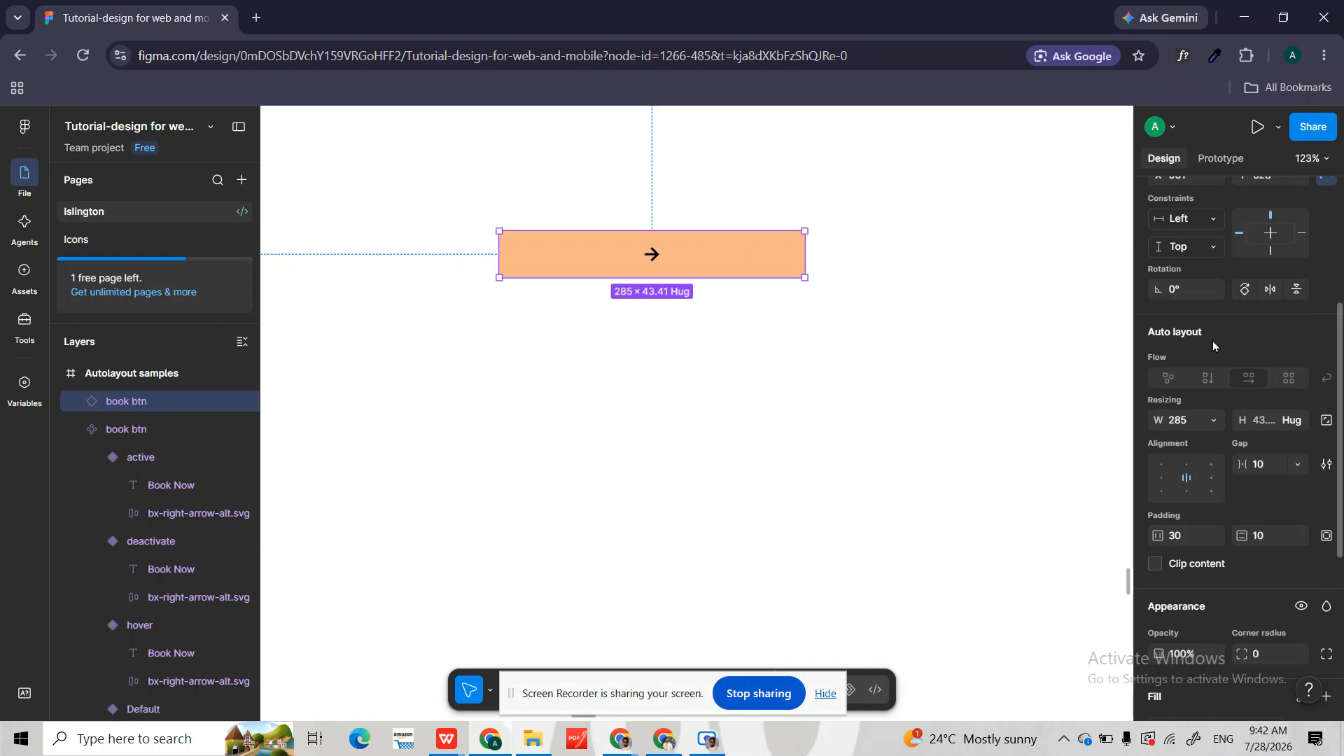
left_click(1214, 423)
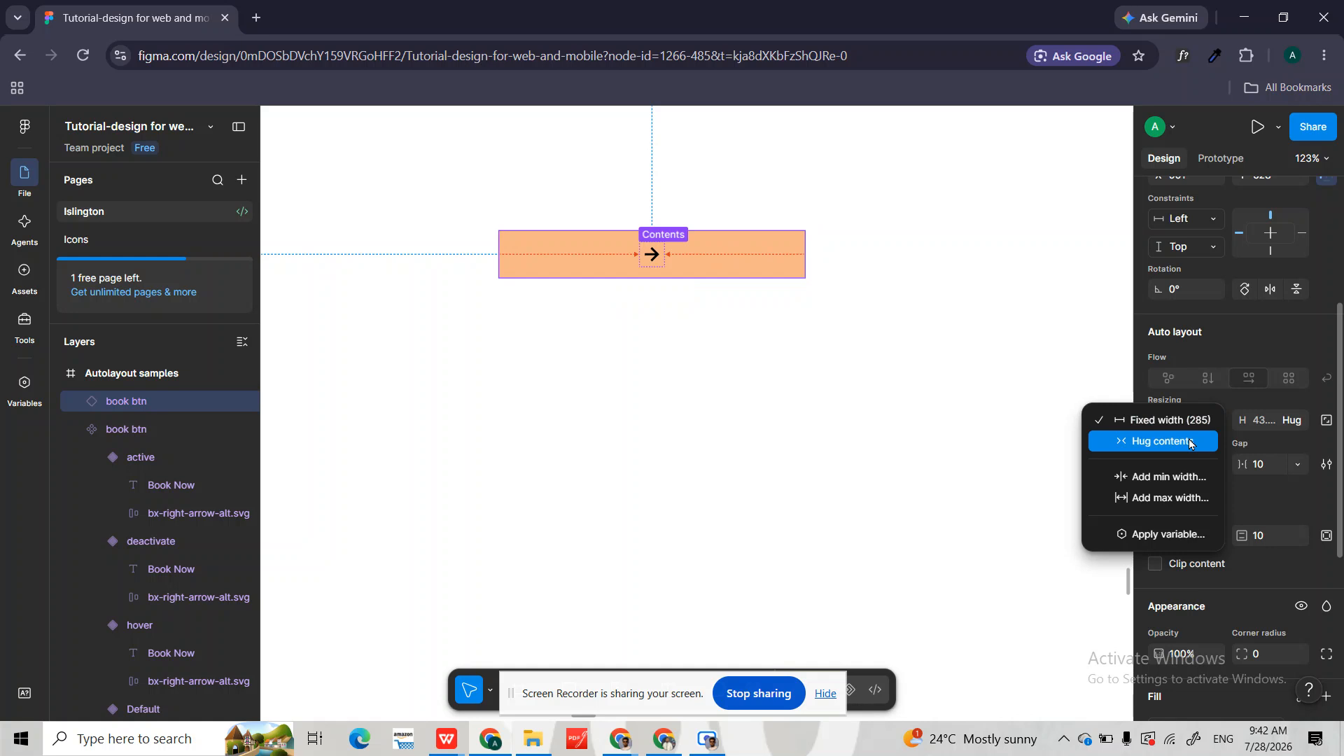
left_click(1190, 444)
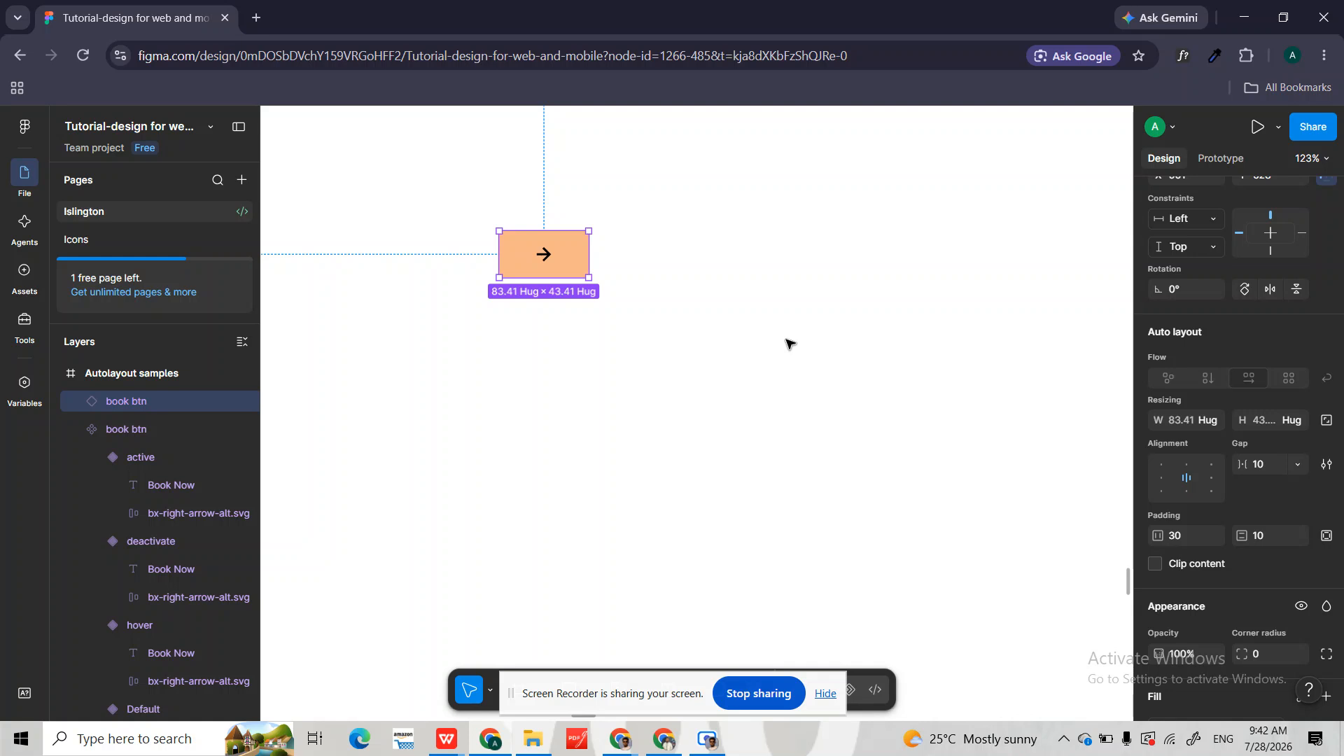
- Undo the width and text visibility changes on the book btn instance
key("ctrl+z")
key("ctrl+z")
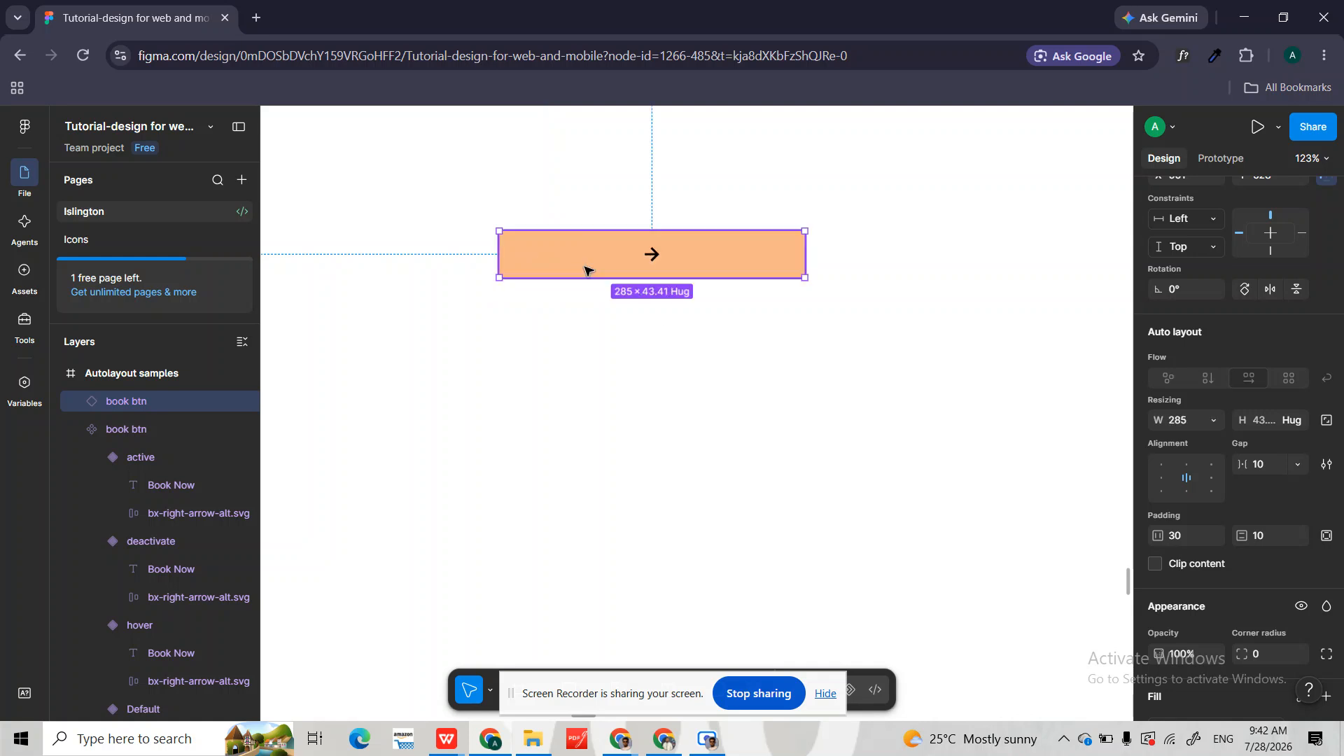
scroll(739, 320, "down", 5)
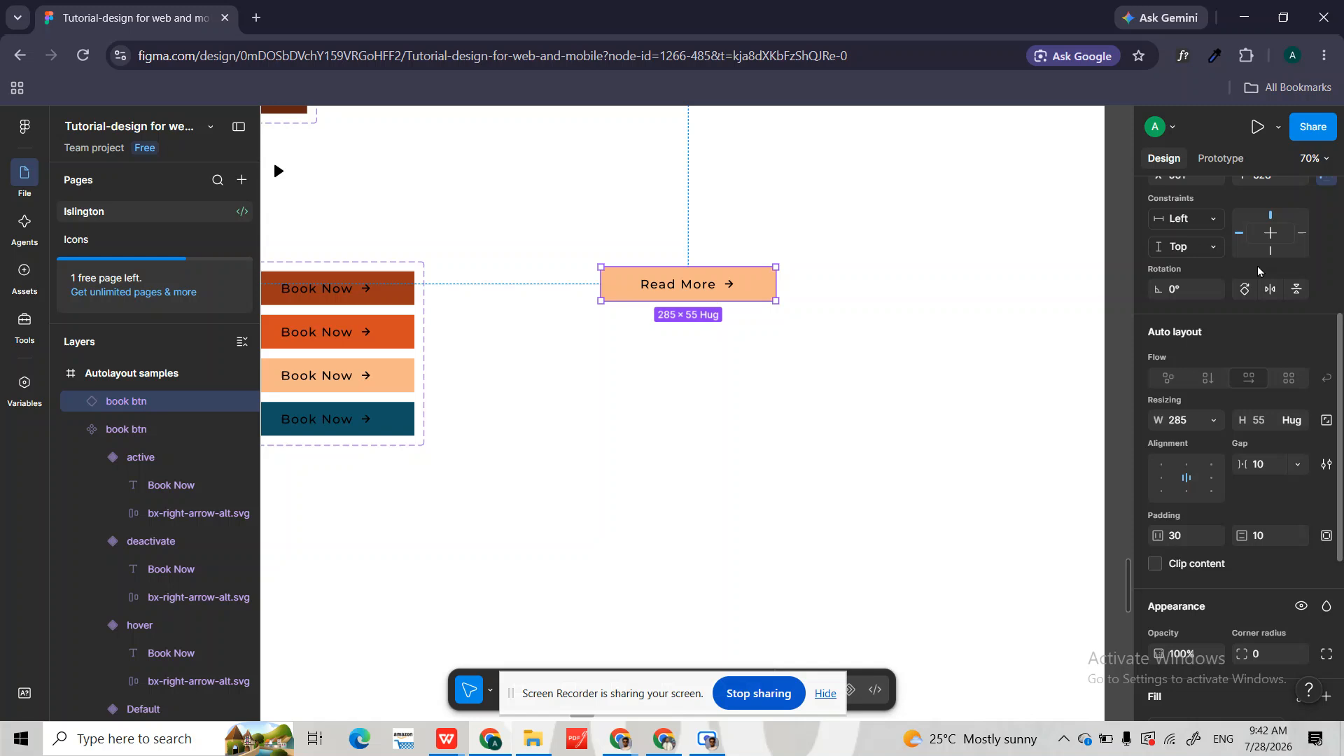
- Set the state of the book btn instance to Default
scroll(1288, 280, "up", 4)
left_click(1291, 253)
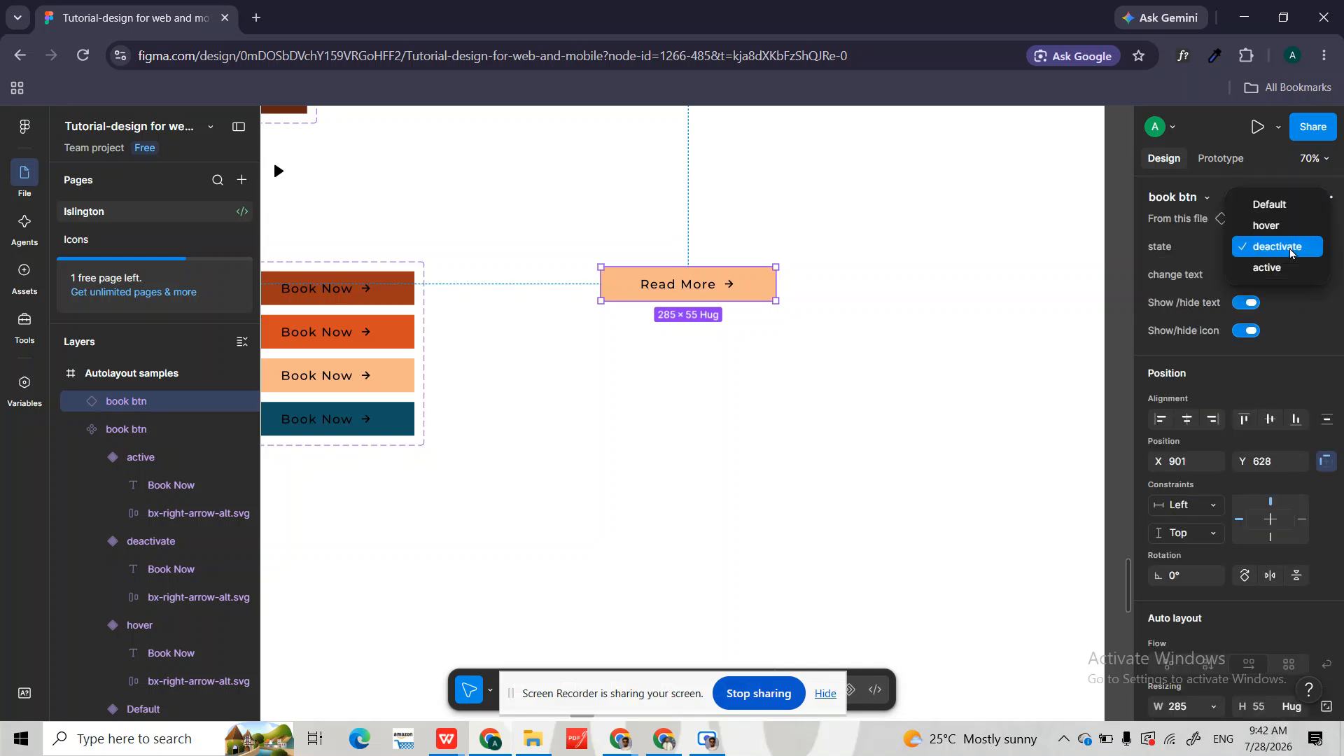
left_click(1270, 204)
scroll(825, 320, "up", 5)
scroll(824, 319, "left", 1)
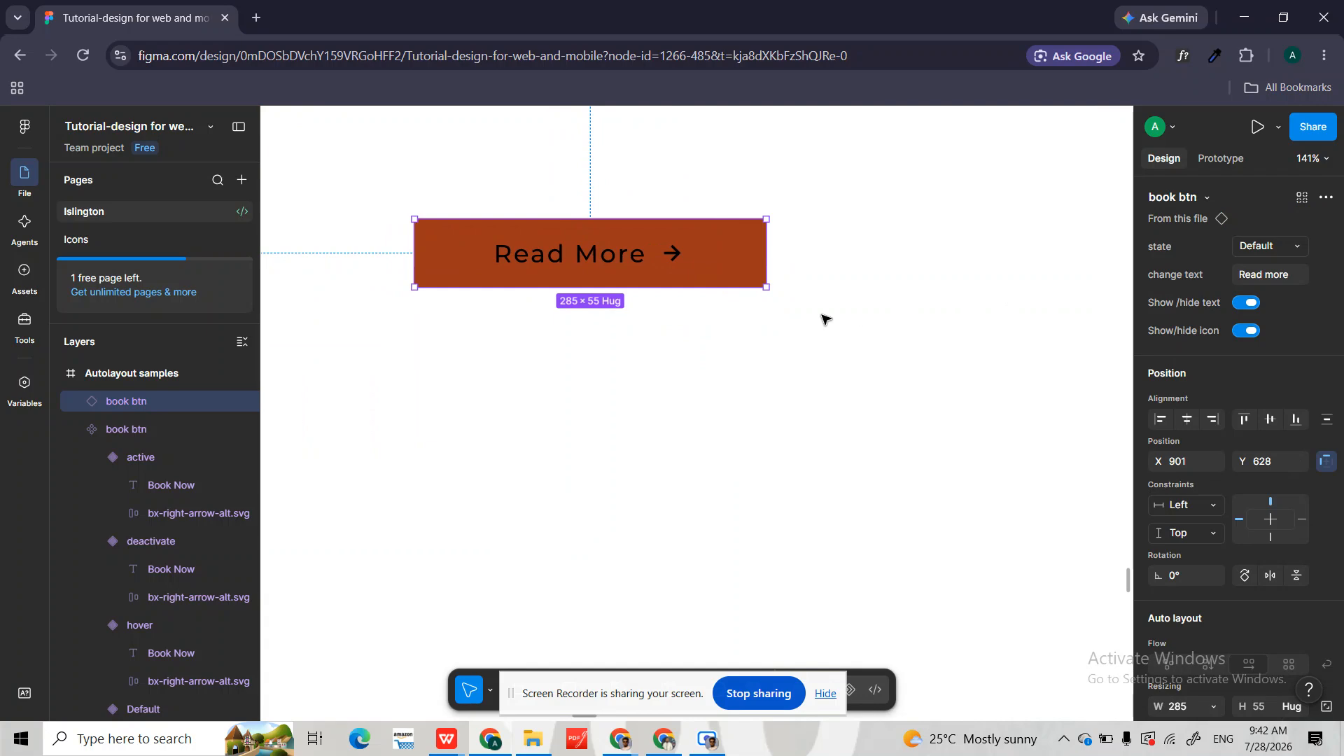
- Test the wrapping of the card row frame by narrowing it to about 514 and widening it to about 1264
scroll(825, 319, "down", 3)
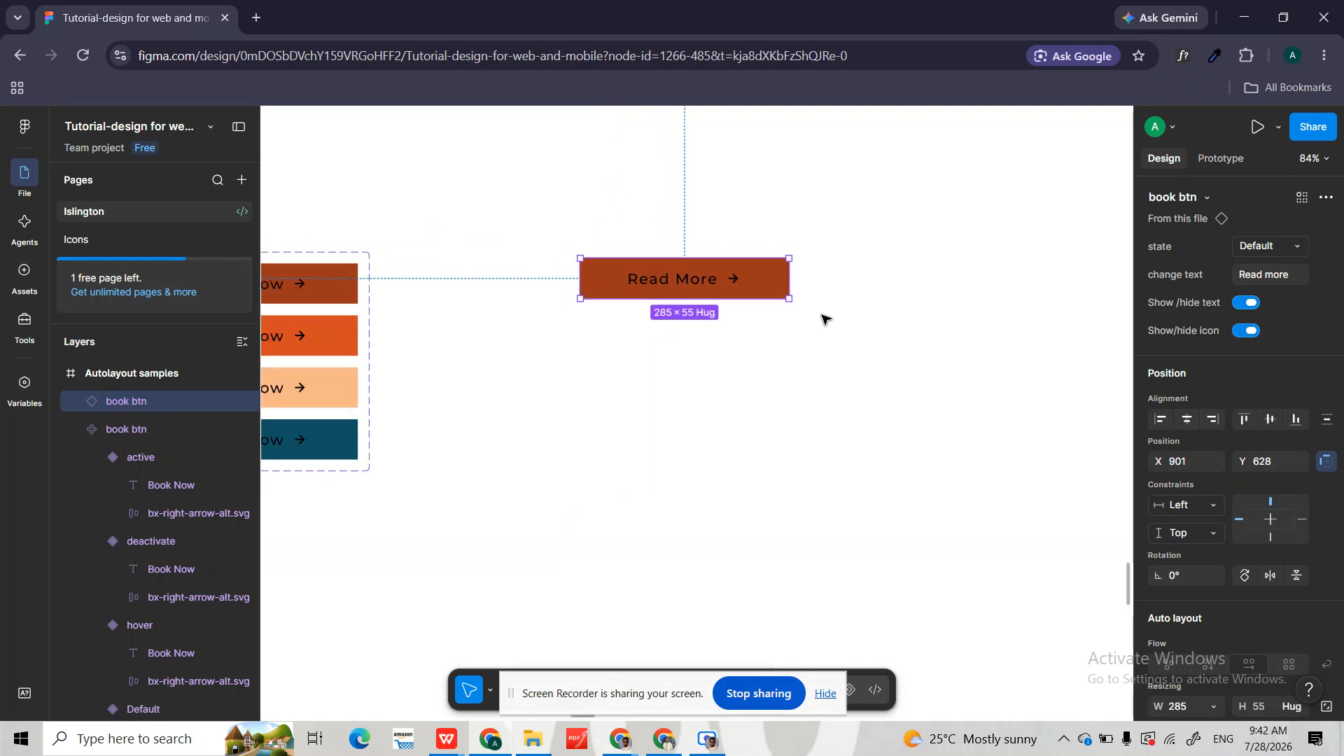
scroll(826, 315, "down", 4)
scroll(825, 313, "left", 6)
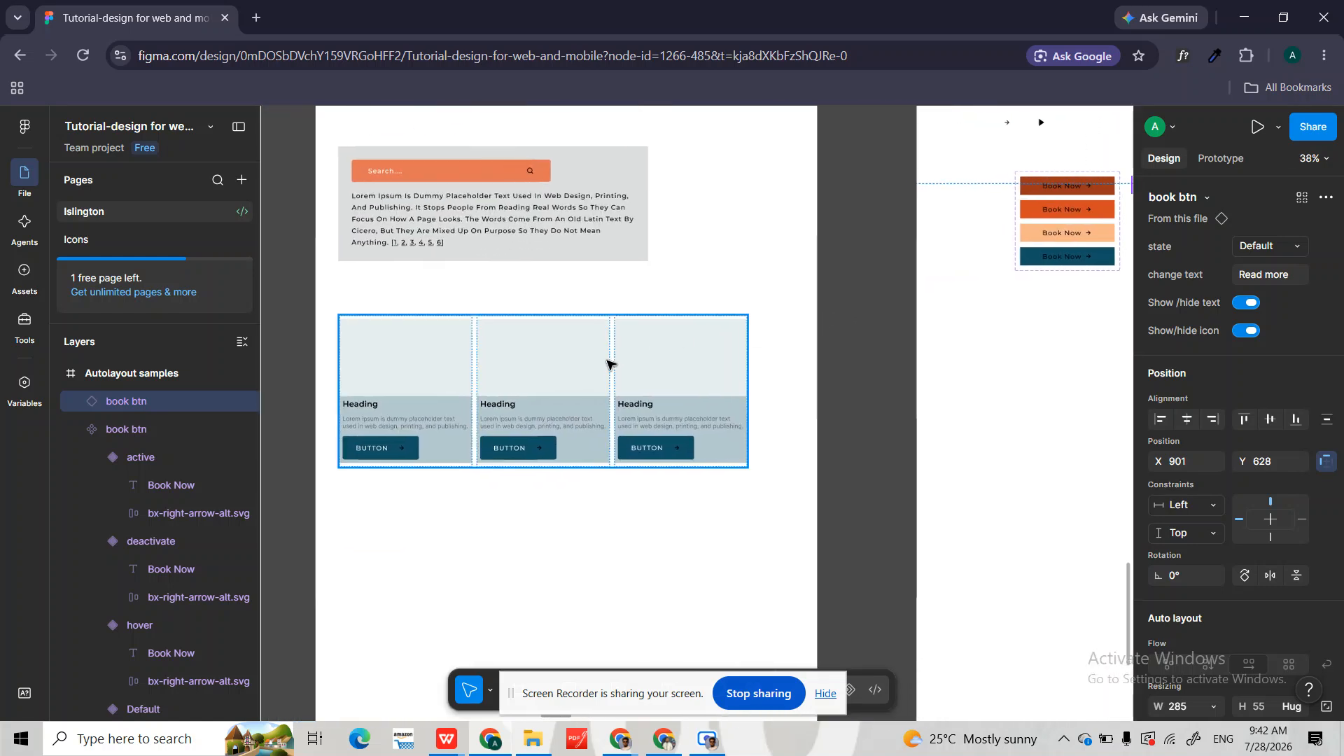
left_click(607, 366)
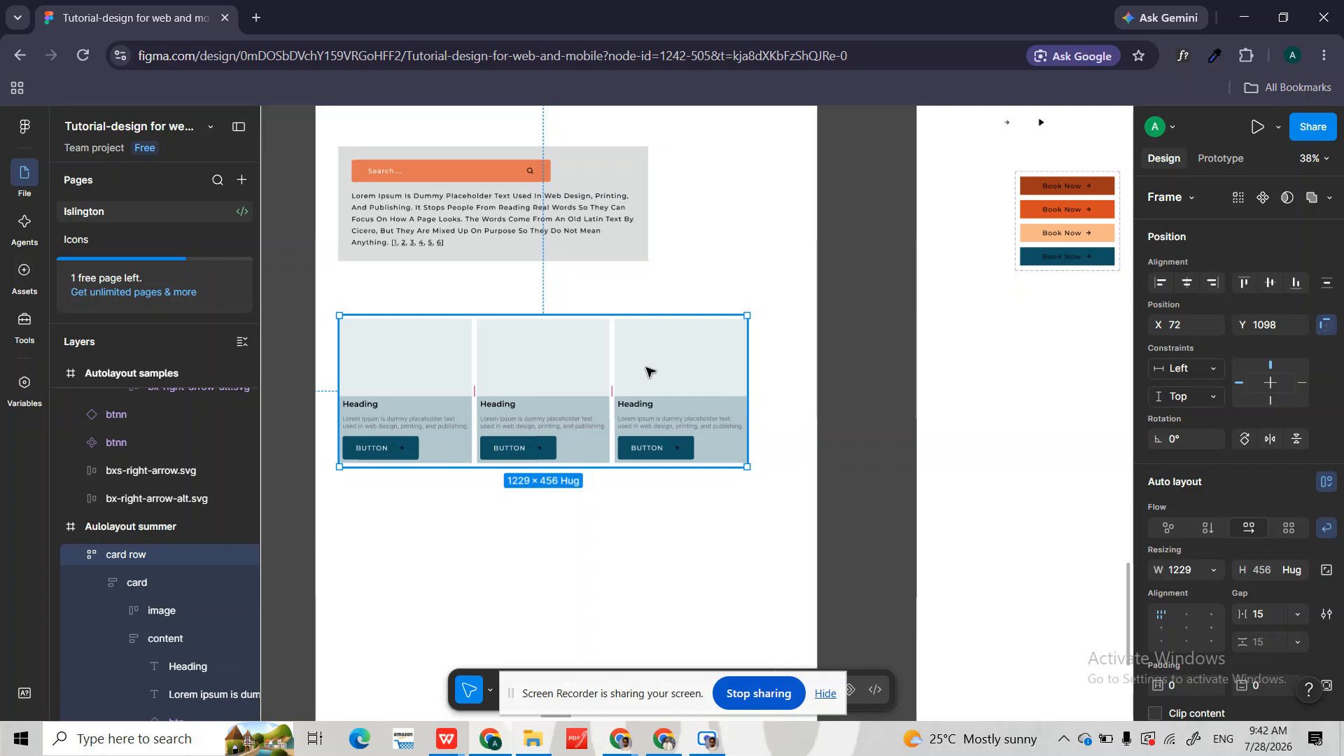
scroll(644, 370, "down", 1)
scroll(646, 371, "up", 3)
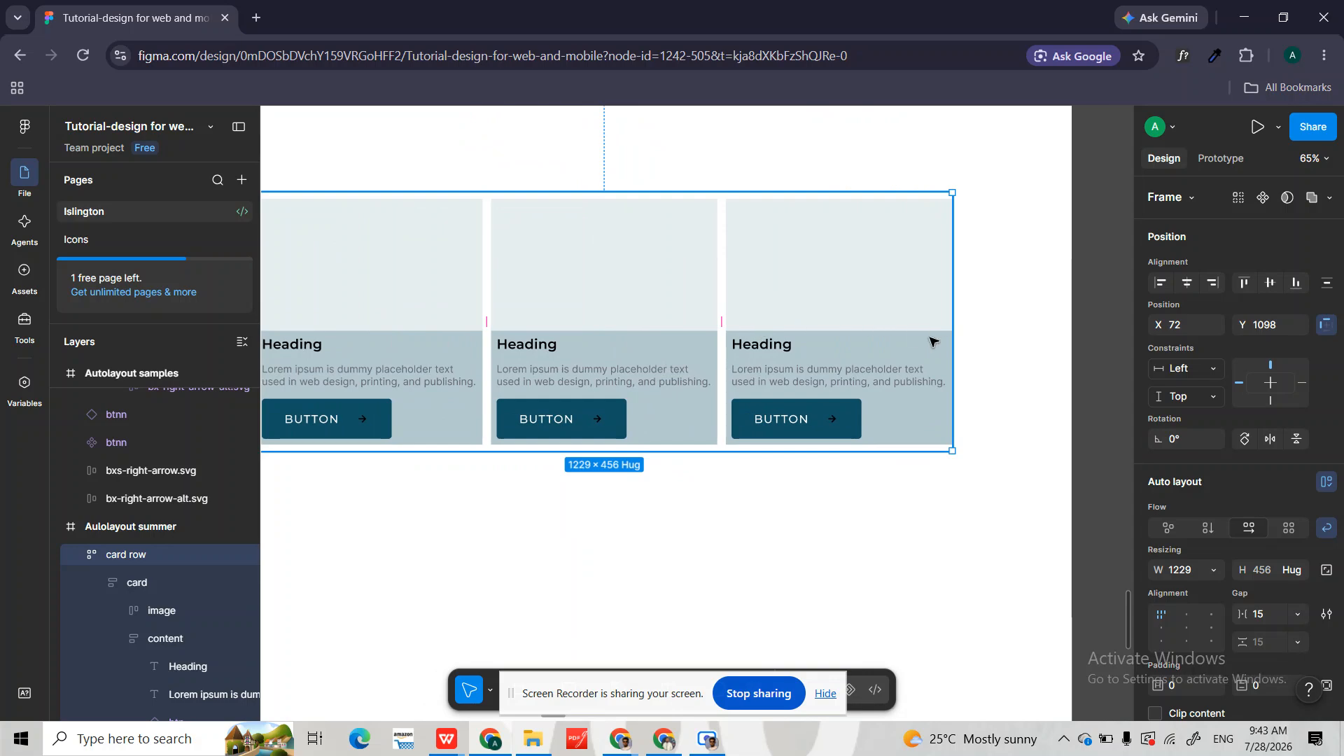
scroll(876, 315, "down", 3)
scroll(792, 338, "up", 3)
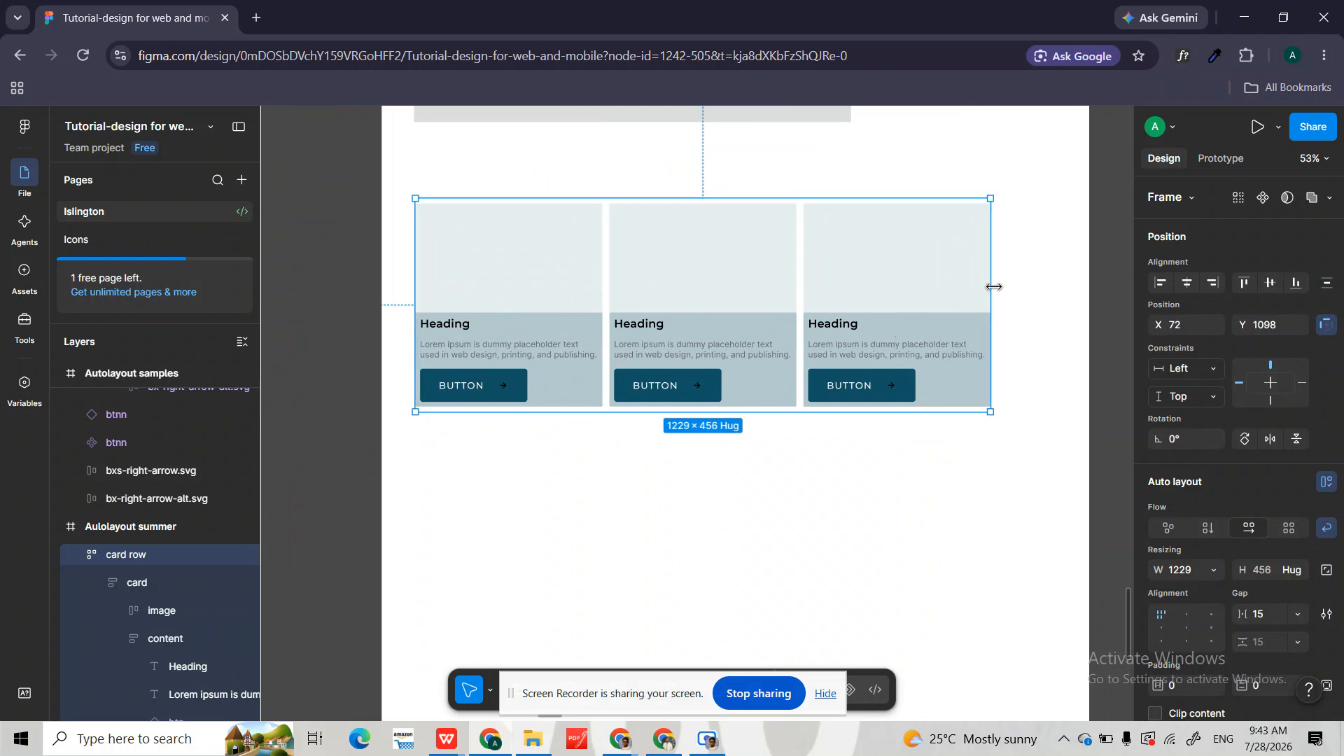
left_click_drag(993, 287, 655, 315)
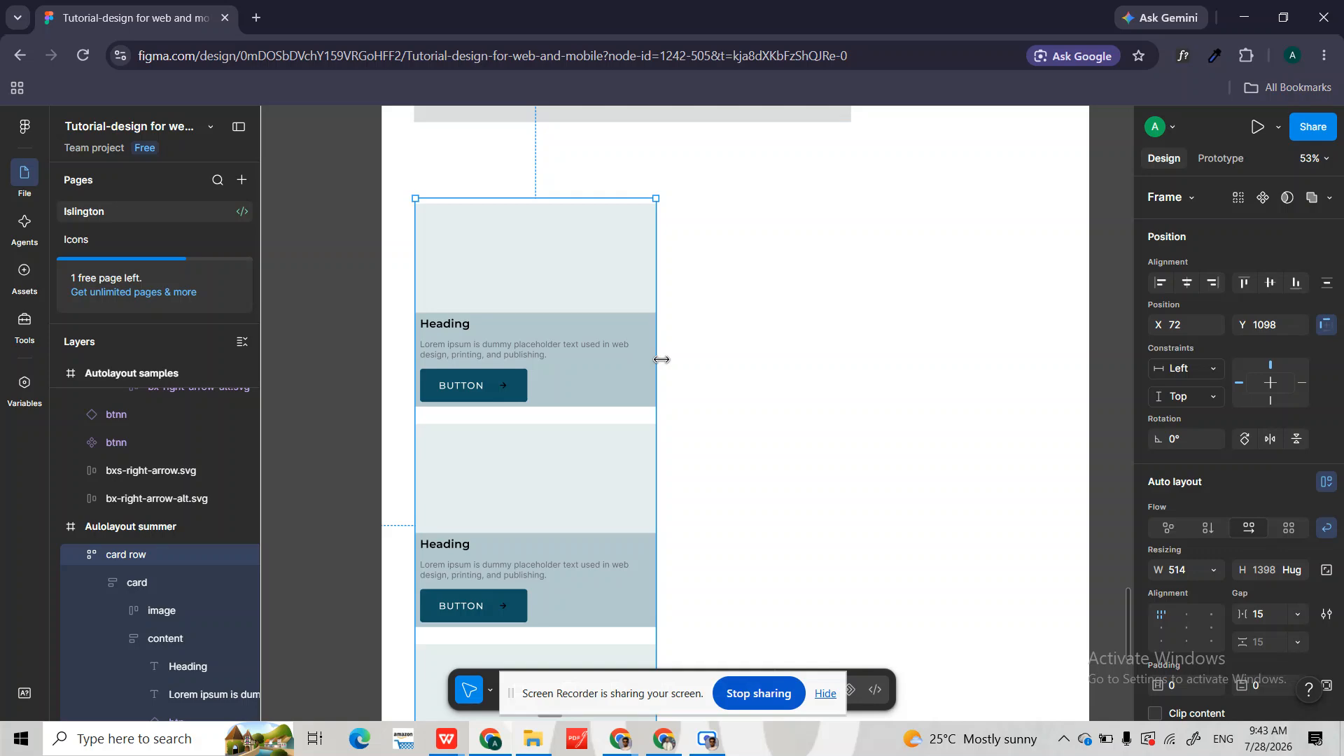
left_click_drag(662, 360, 1006, 347)
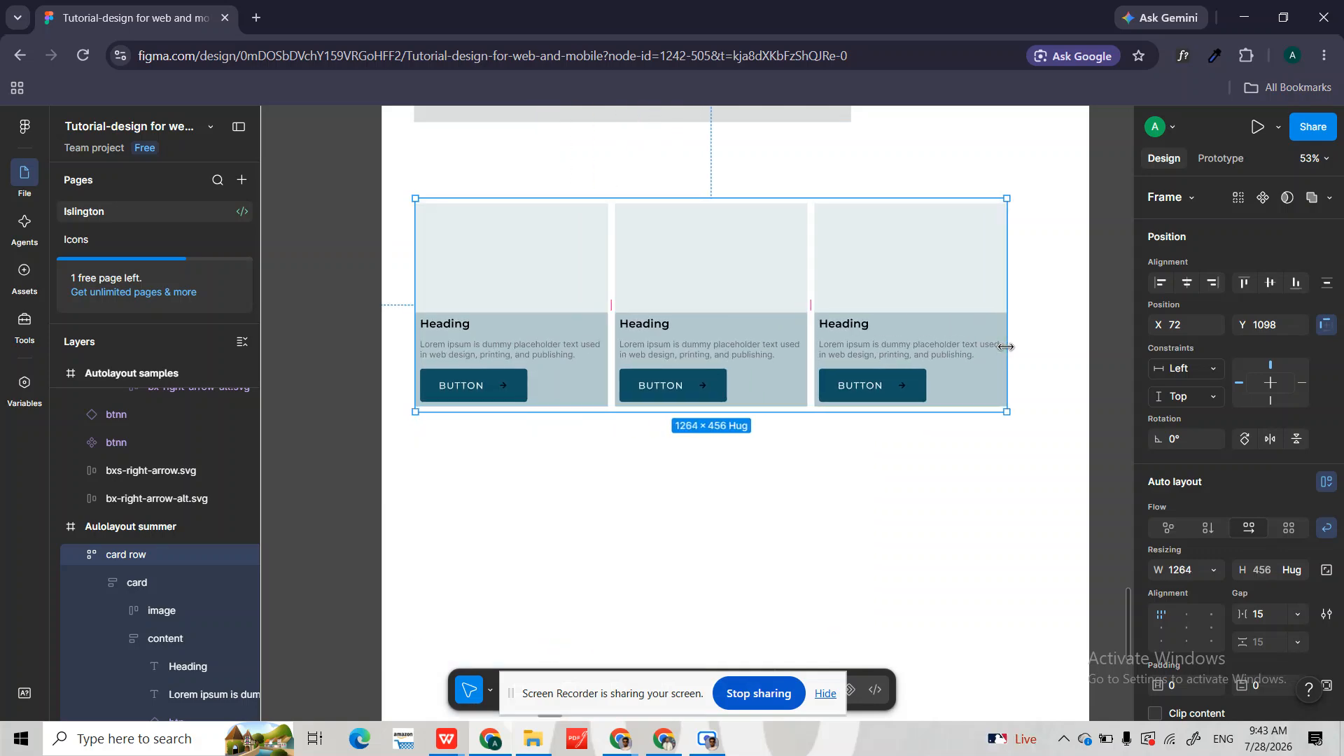
- Draw a frame about 334 × 259 in the Autolayout samples frame, below the book btn component set
scroll(1007, 349, "right", 4)
scroll(1007, 348, "down", 5)
scroll(1007, 349, "right", 5)
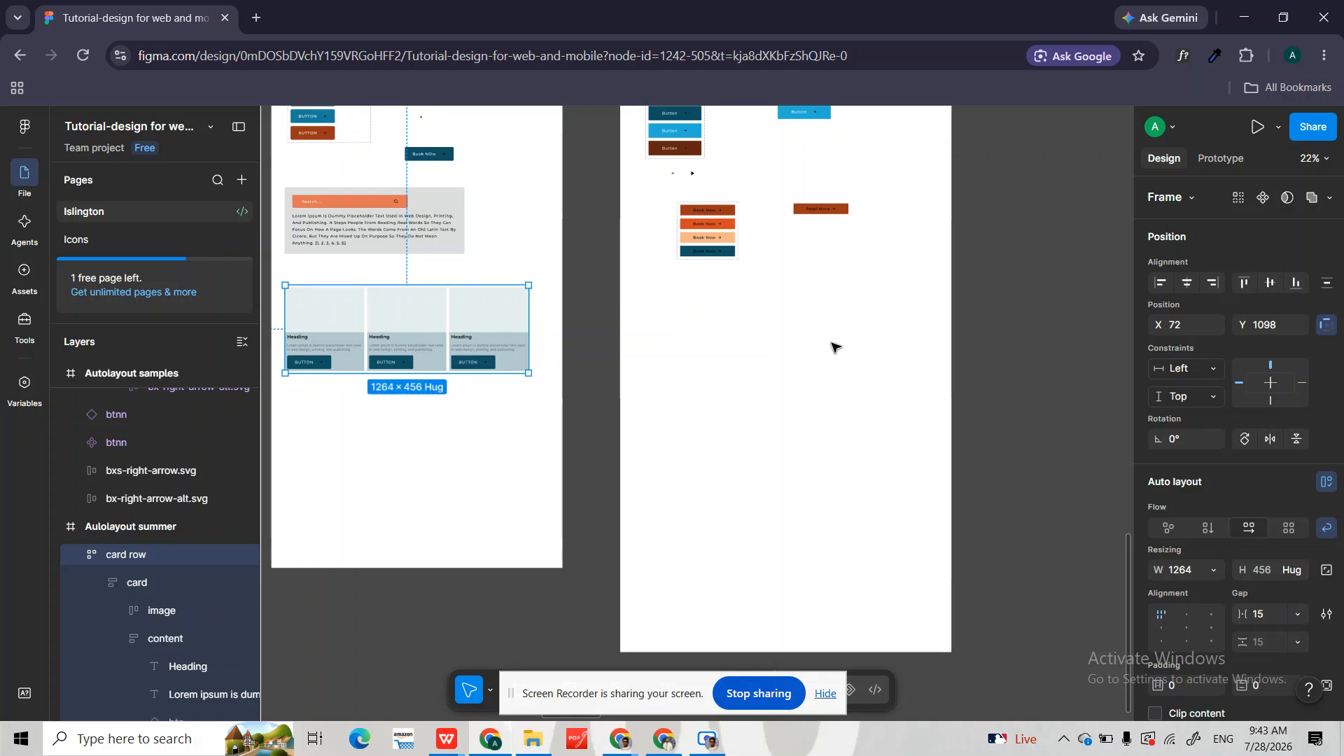
scroll(800, 346, "up", 4)
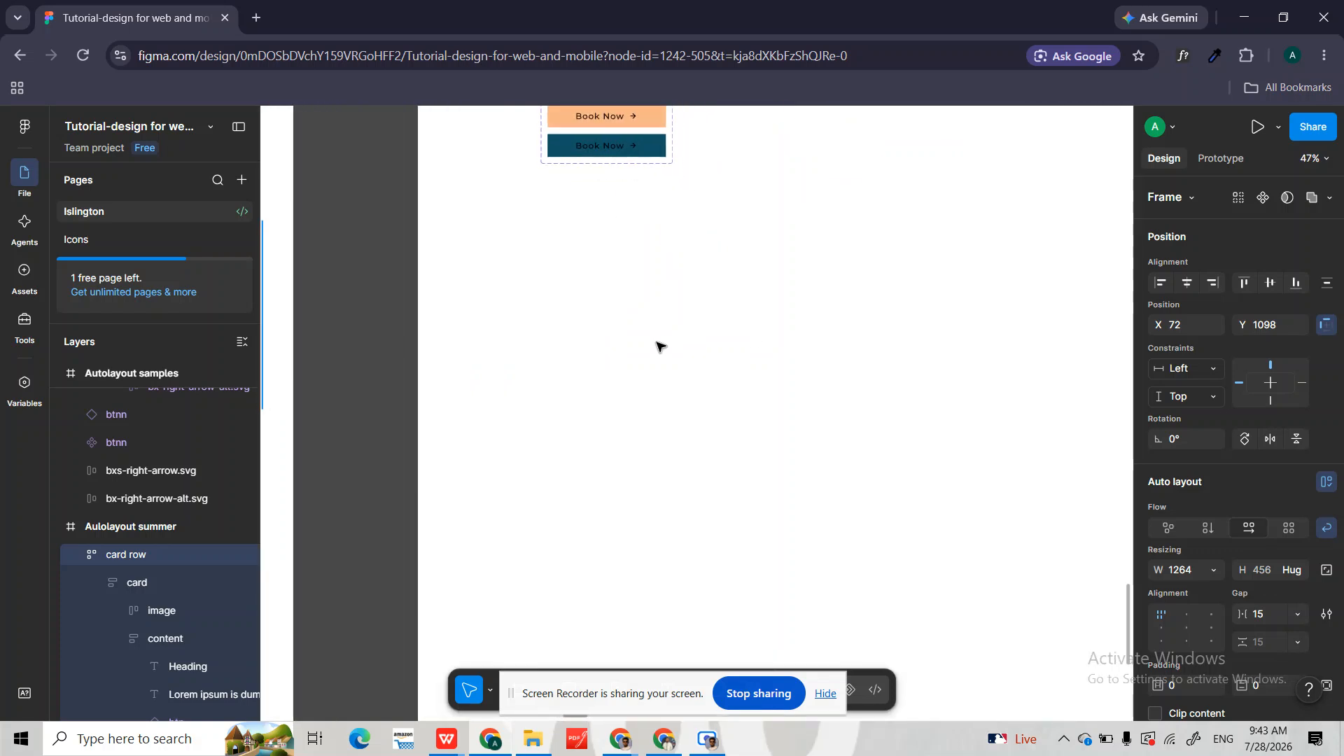
scroll(594, 277, "up", 2)
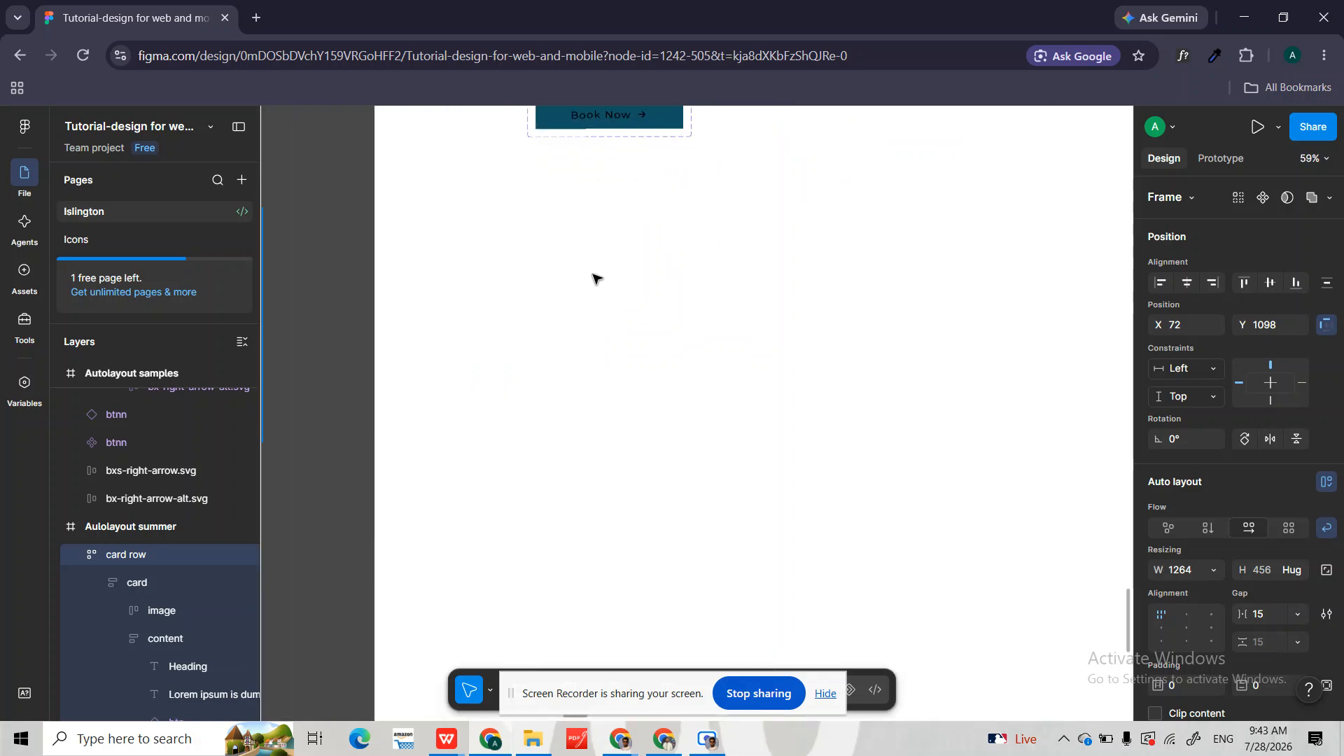
key("f")
left_click_drag(427, 207, 602, 341)
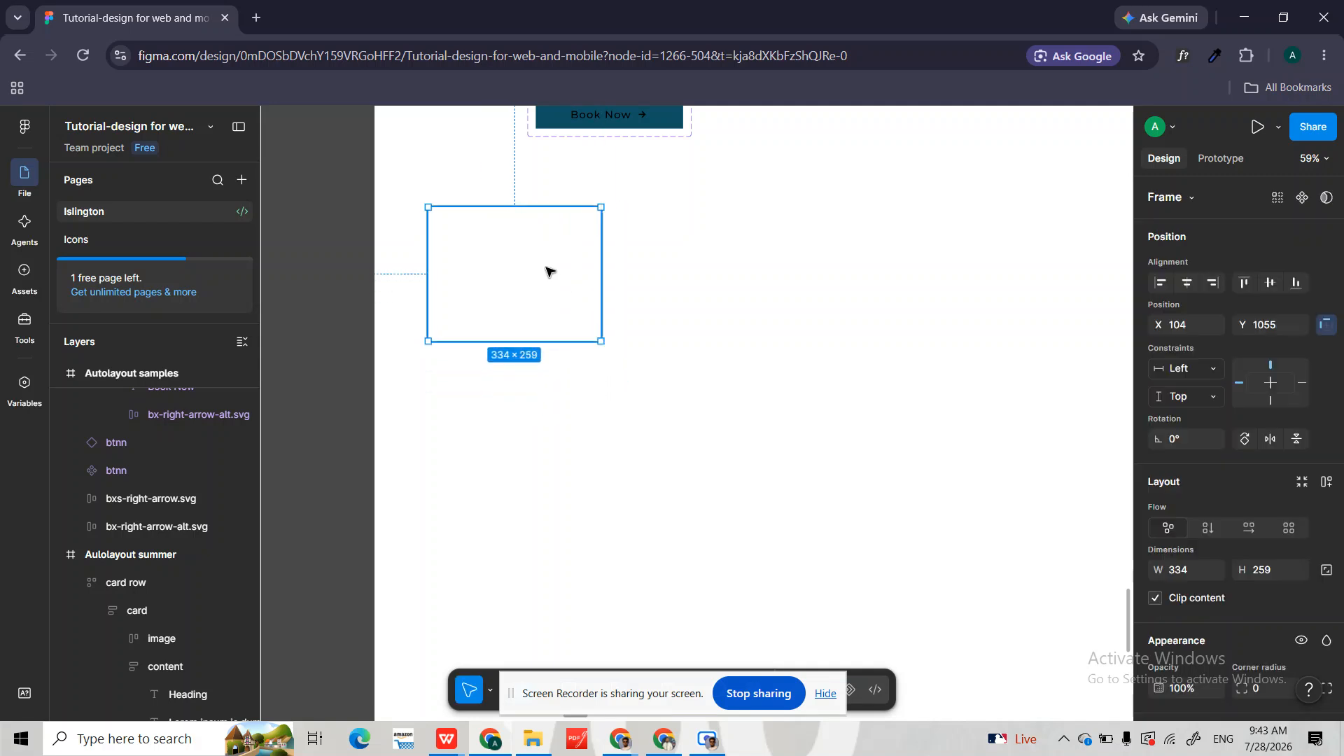
- Fill the new frame with the Teal-light color from the library
scroll(1254, 554, "down", 3)
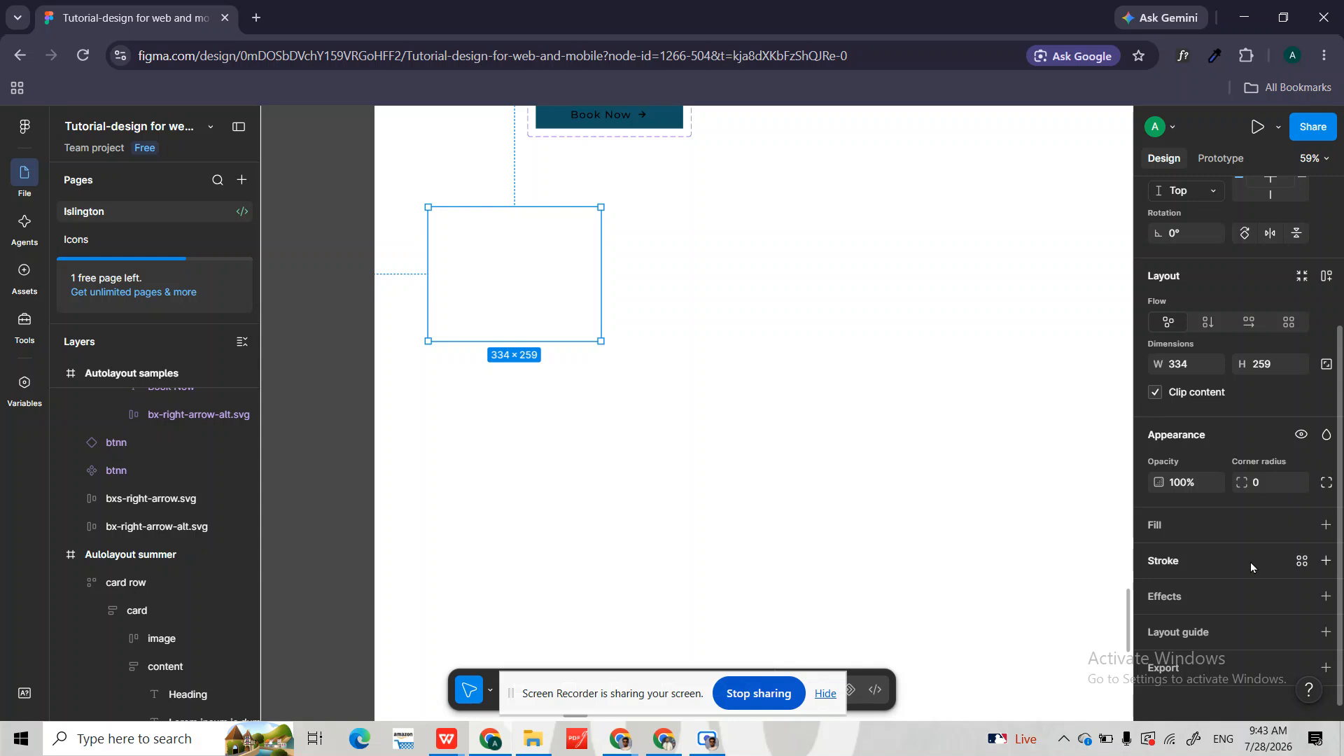
scroll(1250, 561, "down", 1)
left_click(1302, 516)
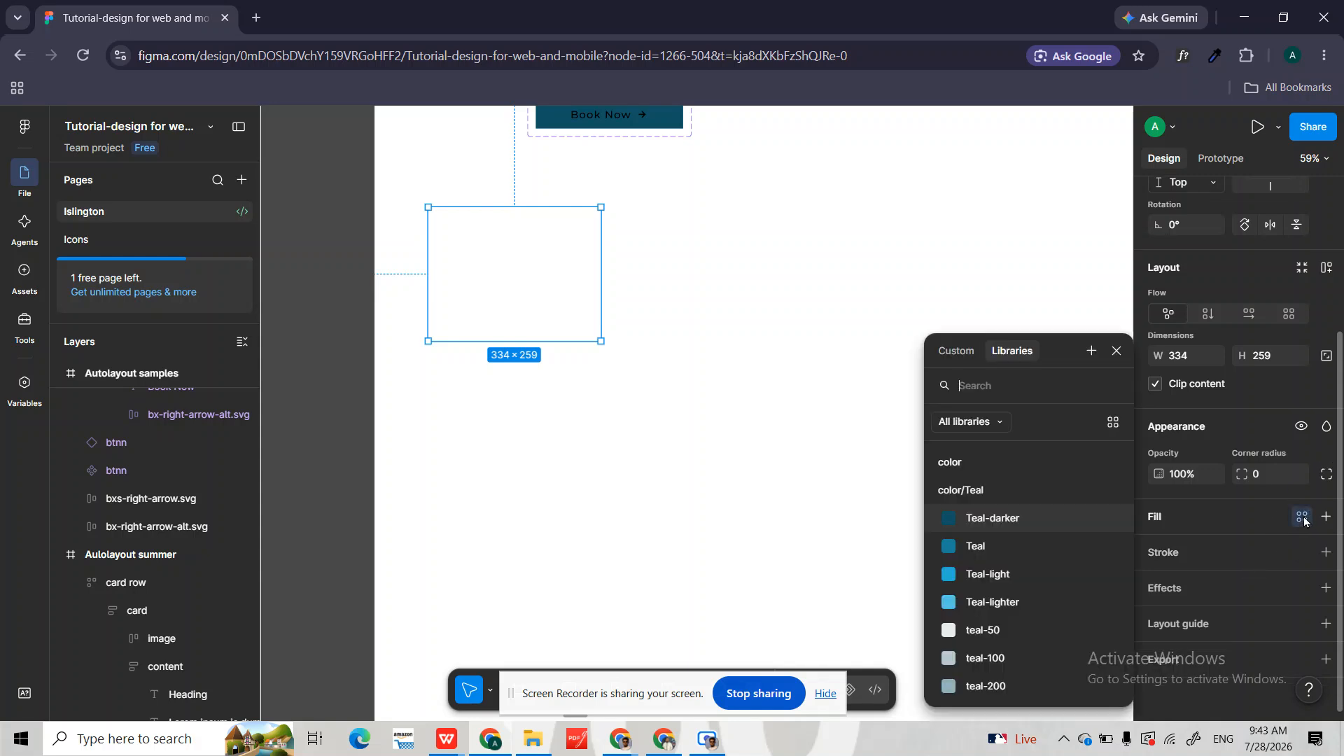
left_click(999, 572)
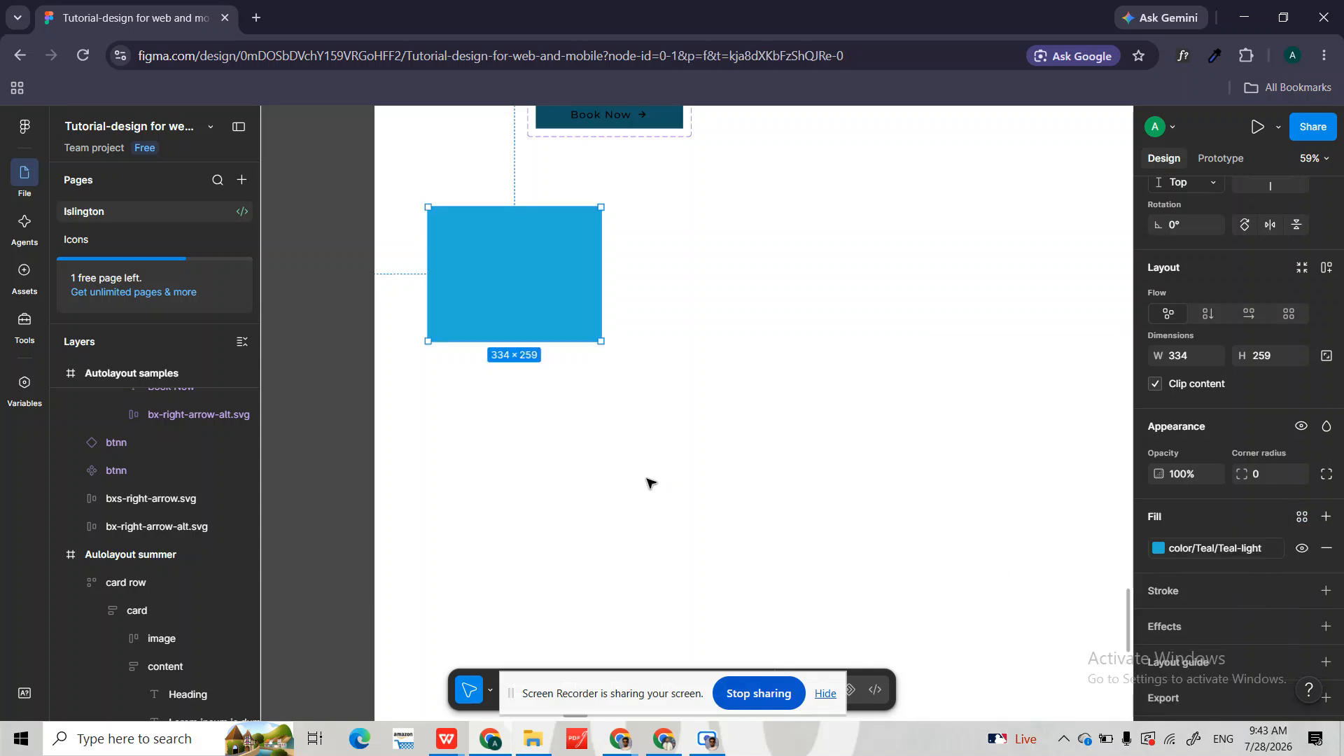
- Add the text "This is second Heading" just below the blue frame, aligned with the frame's left edge
left_click(560, 301)
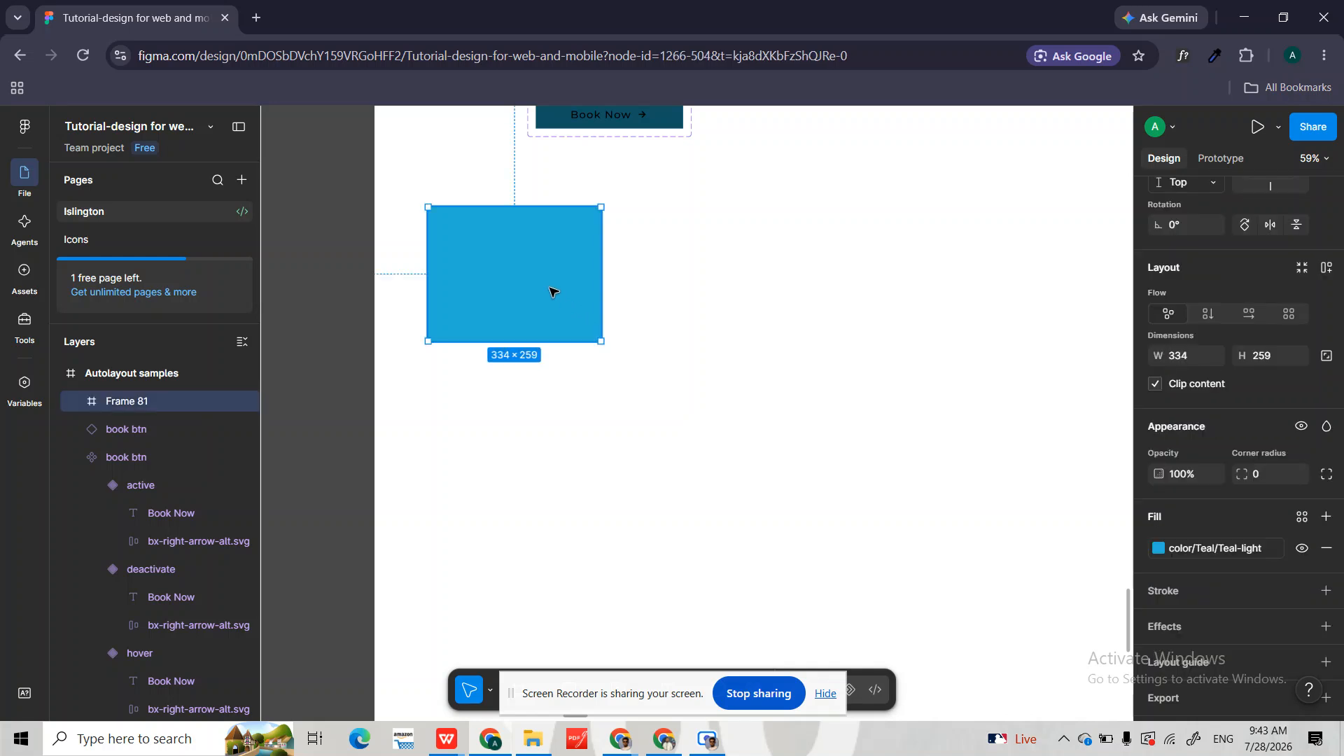
scroll(491, 371, "up", 2)
key("f")
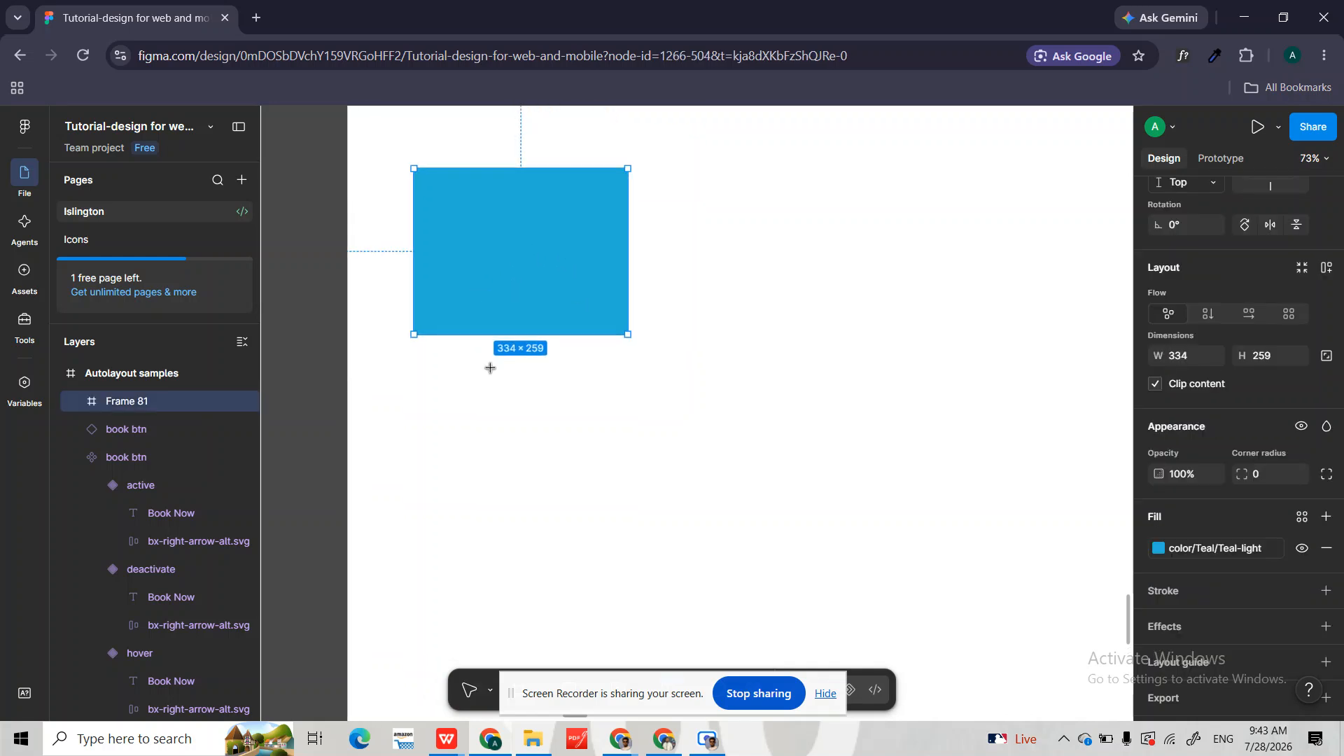
key("t")
left_click(444, 362)
type("This is second")
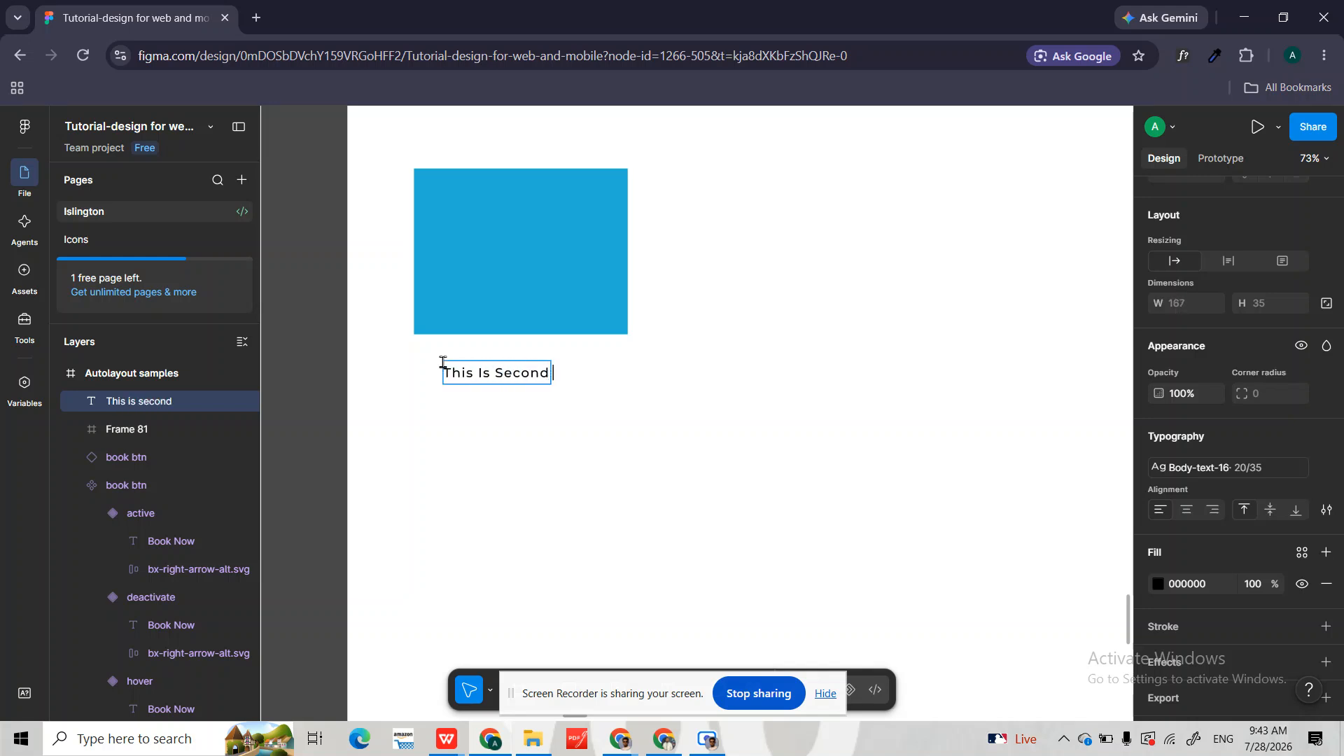
type(" Heading")
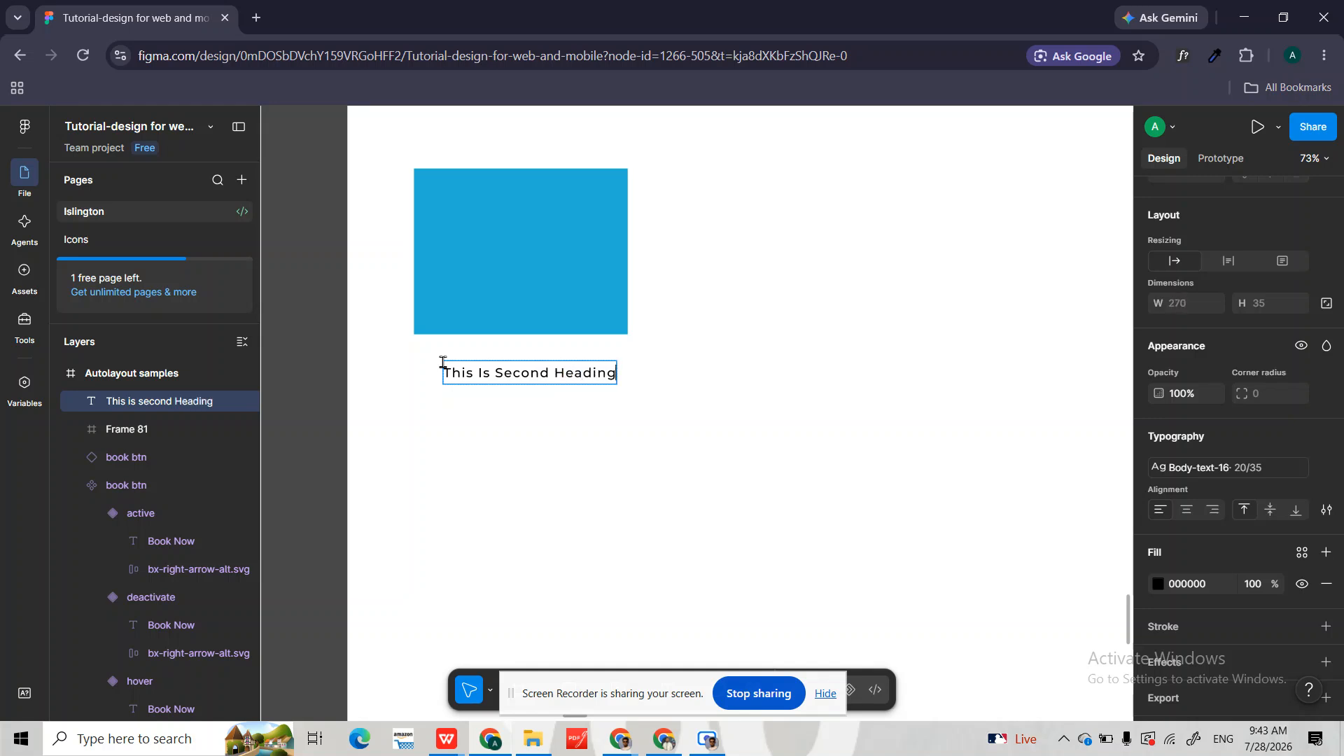
key("Escape")
left_click_drag(498, 380, 464, 369)
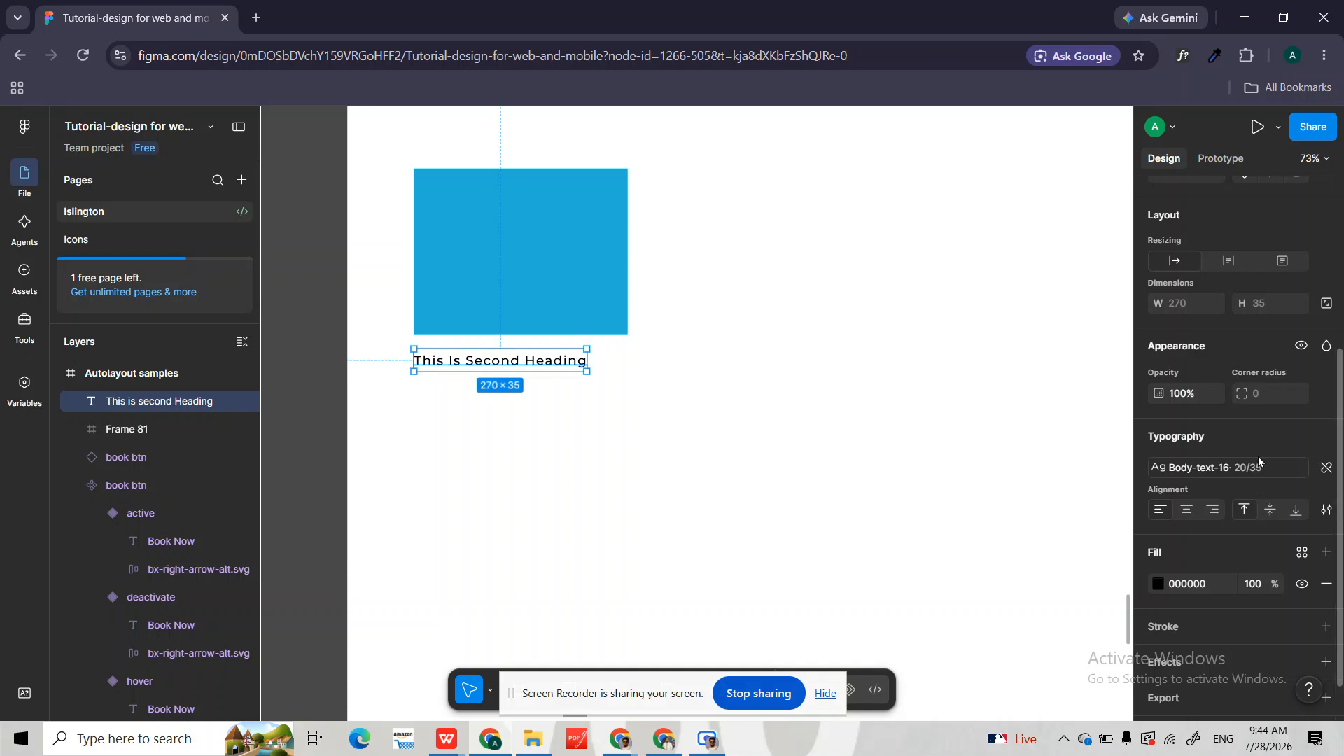
- Apply the Tablet-H2-34 text style to the "This is second Heading" text
left_click(1220, 472)
type("h2")
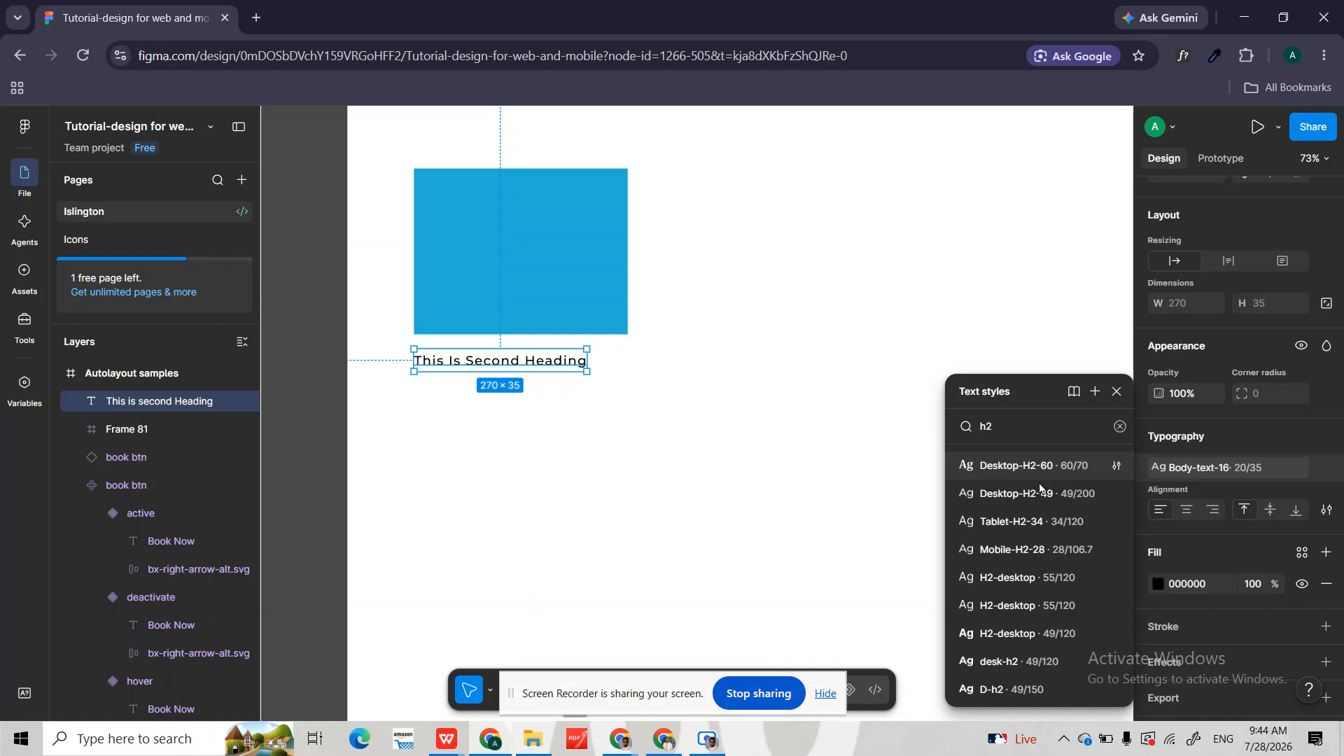
left_click(1040, 529)
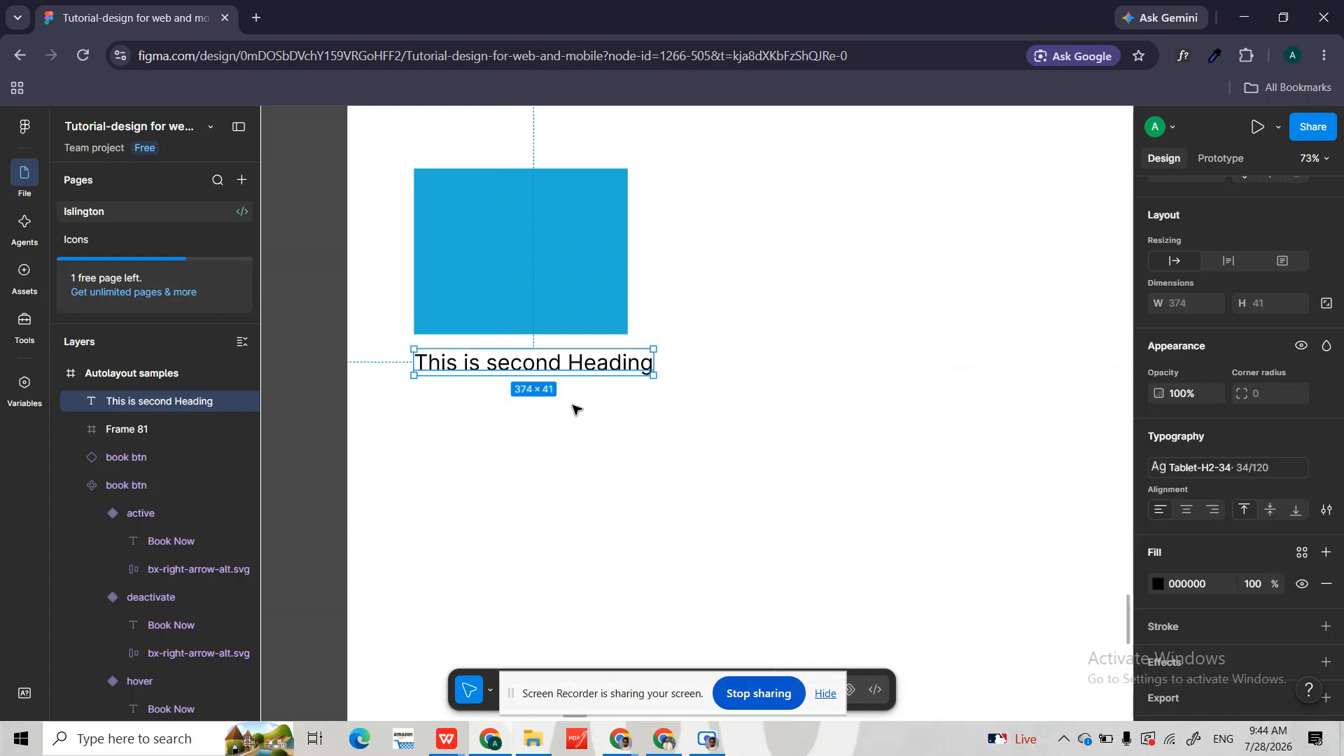
scroll(573, 409, "up", 3)
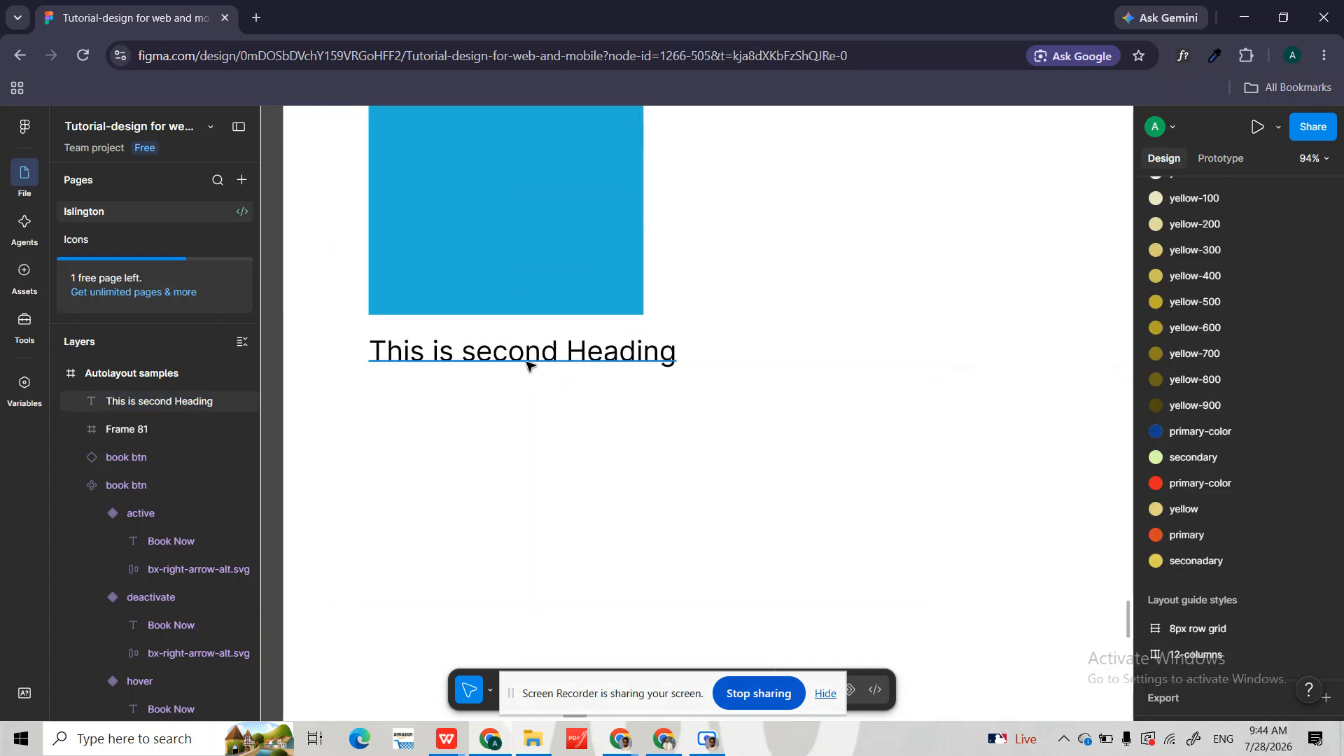
left_click(458, 426)
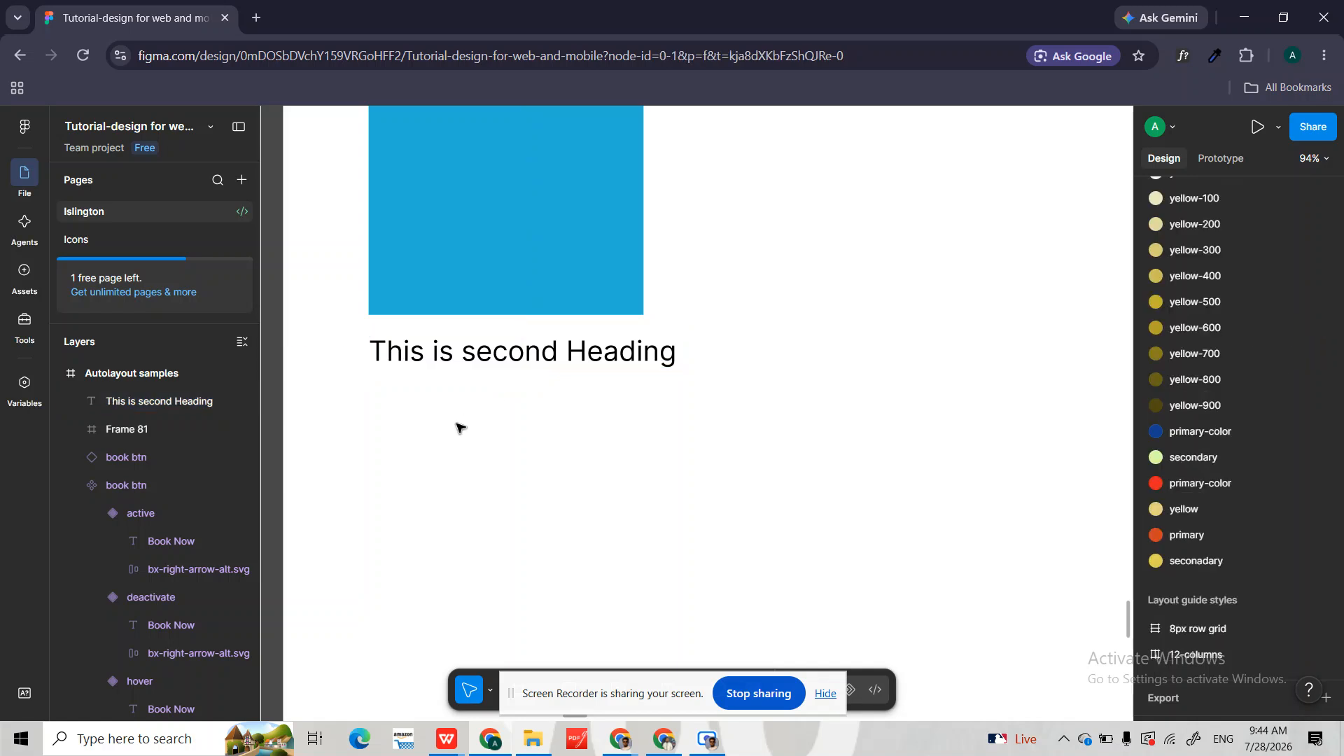
- Copy the lorem ipsum paragraph from the first card in Autolayout summer and place it below the second heading, left-aligned with it
scroll(459, 427, "down", 10)
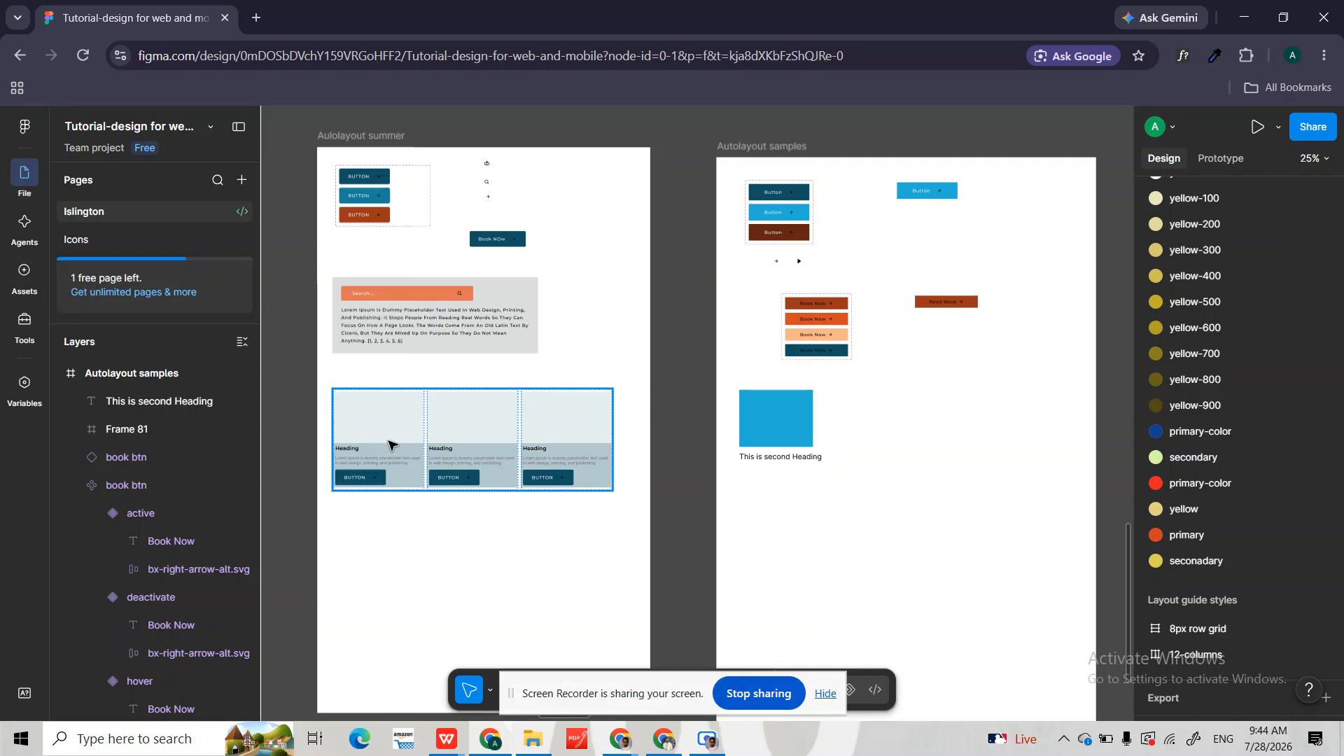
scroll(390, 441, "up", 8)
double_click(408, 512)
left_click(408, 512)
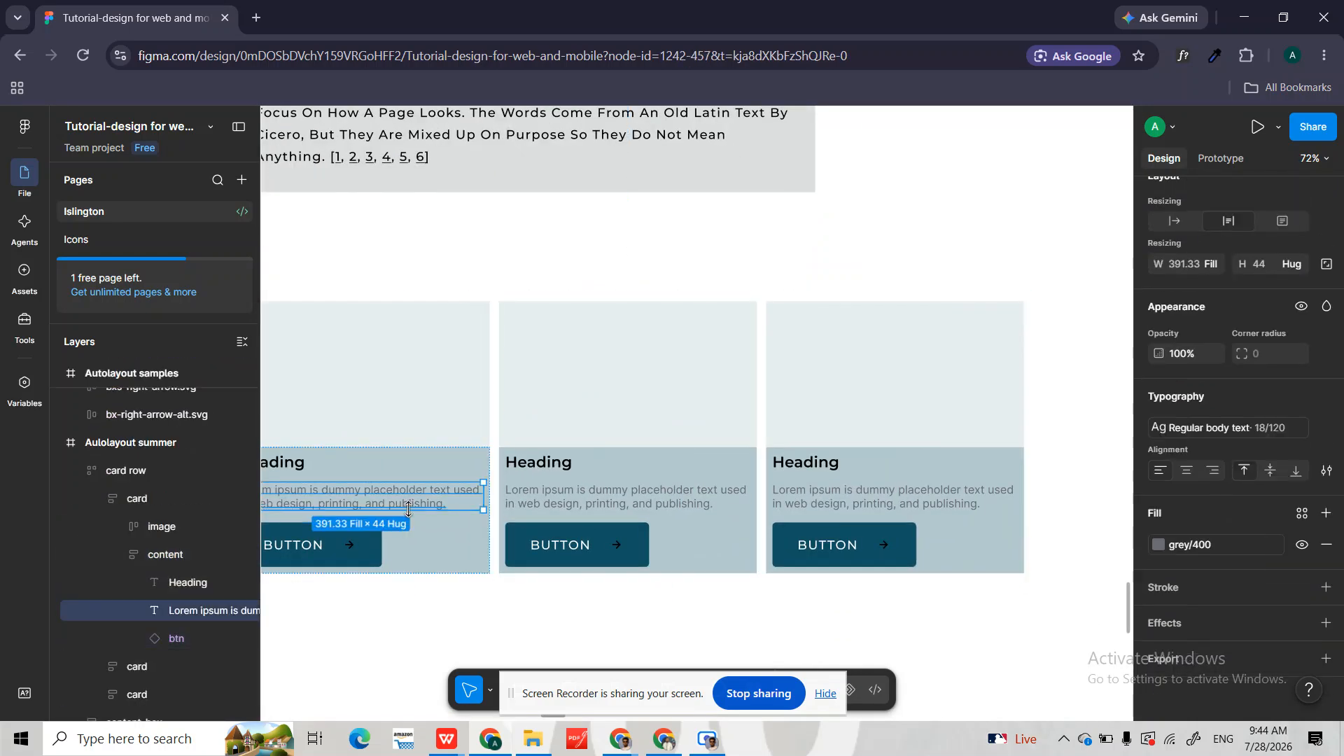
scroll(816, 423, "down", 4)
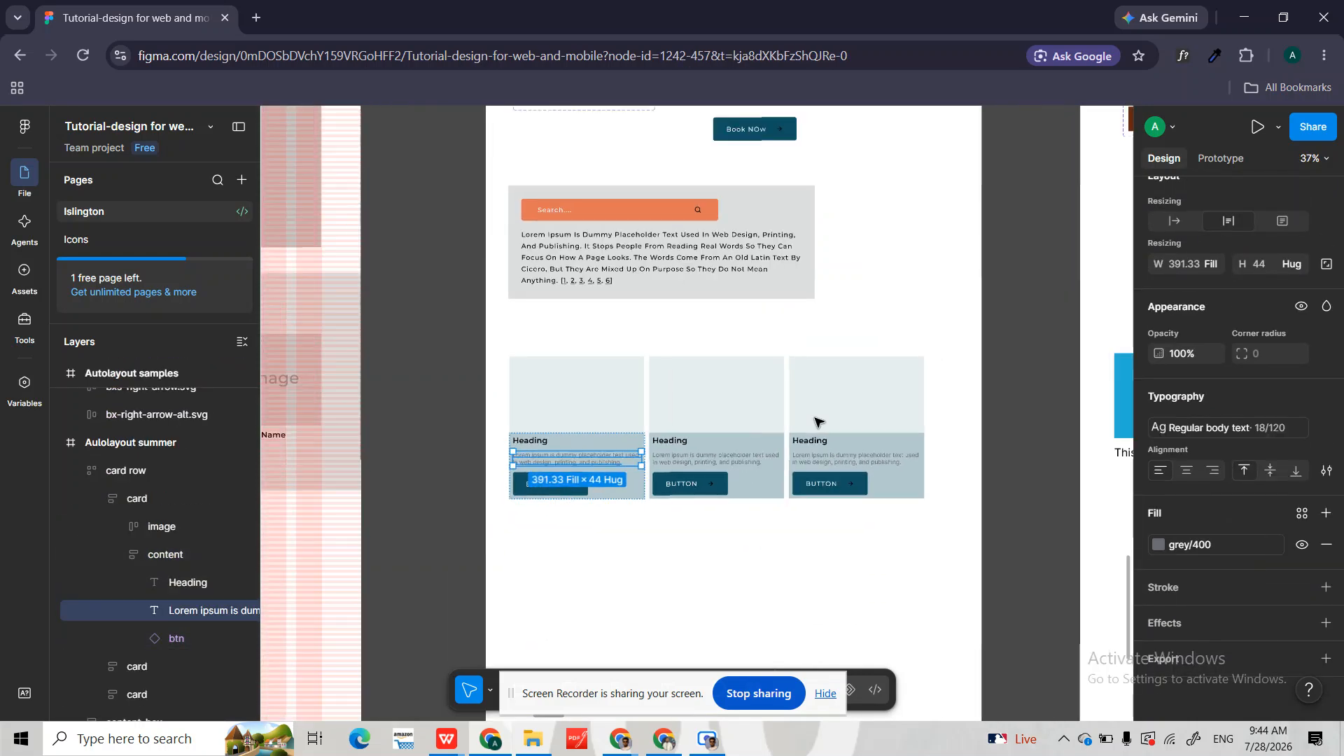
scroll(816, 422, "right", 5)
left_click(812, 420)
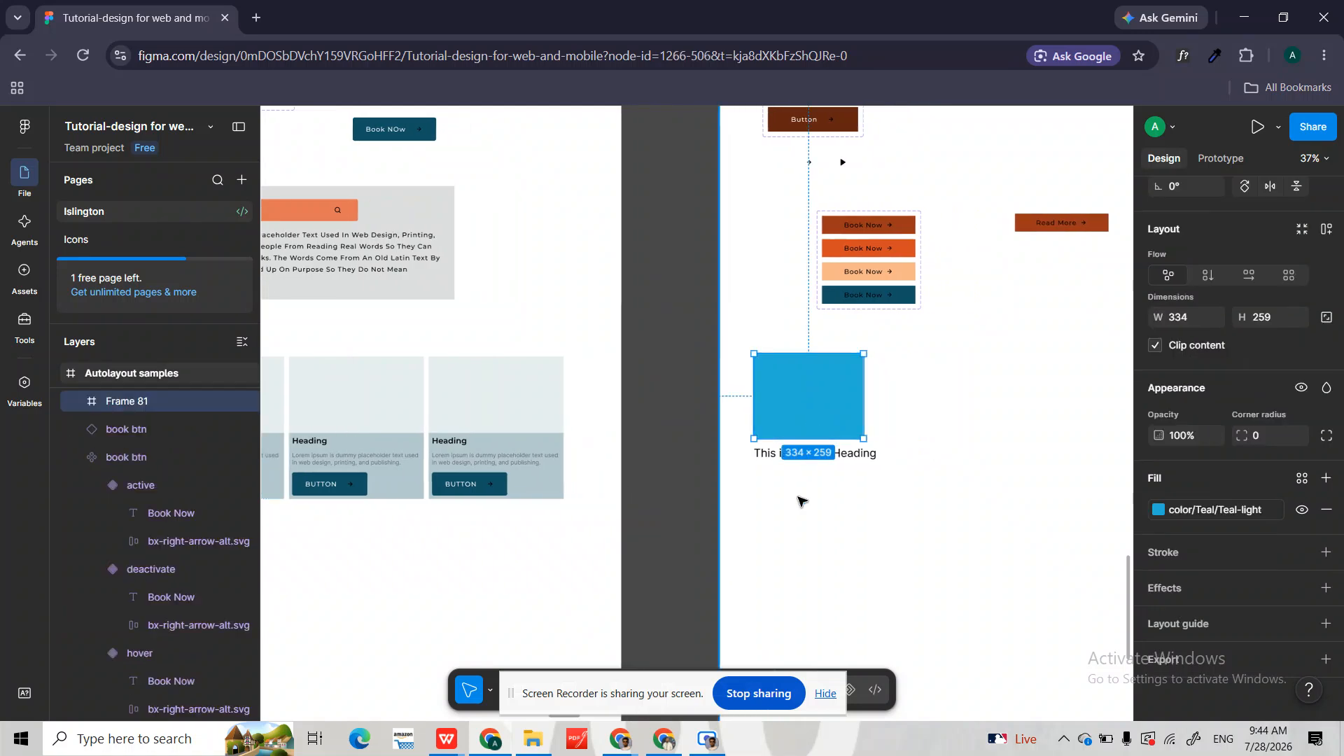
key("ctrl+v")
left_click_drag(814, 388, 823, 486)
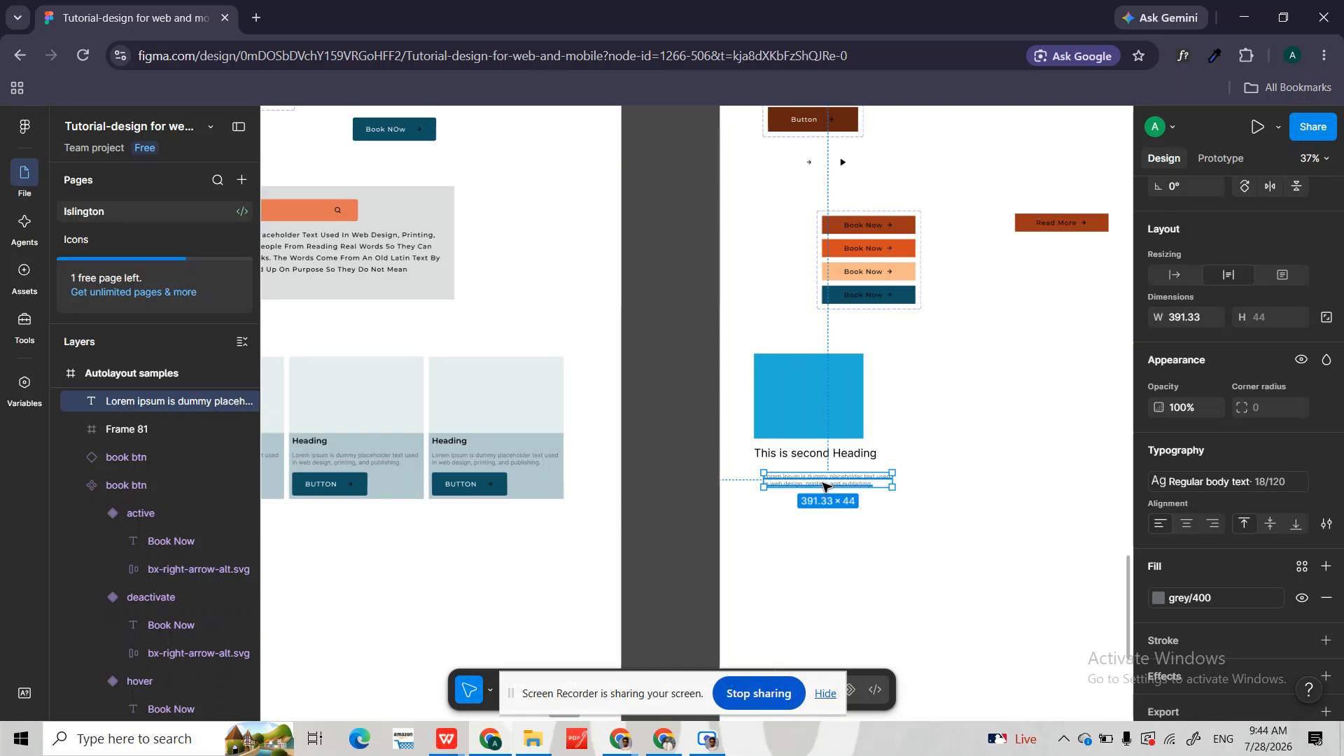
scroll(823, 485, "up", 5)
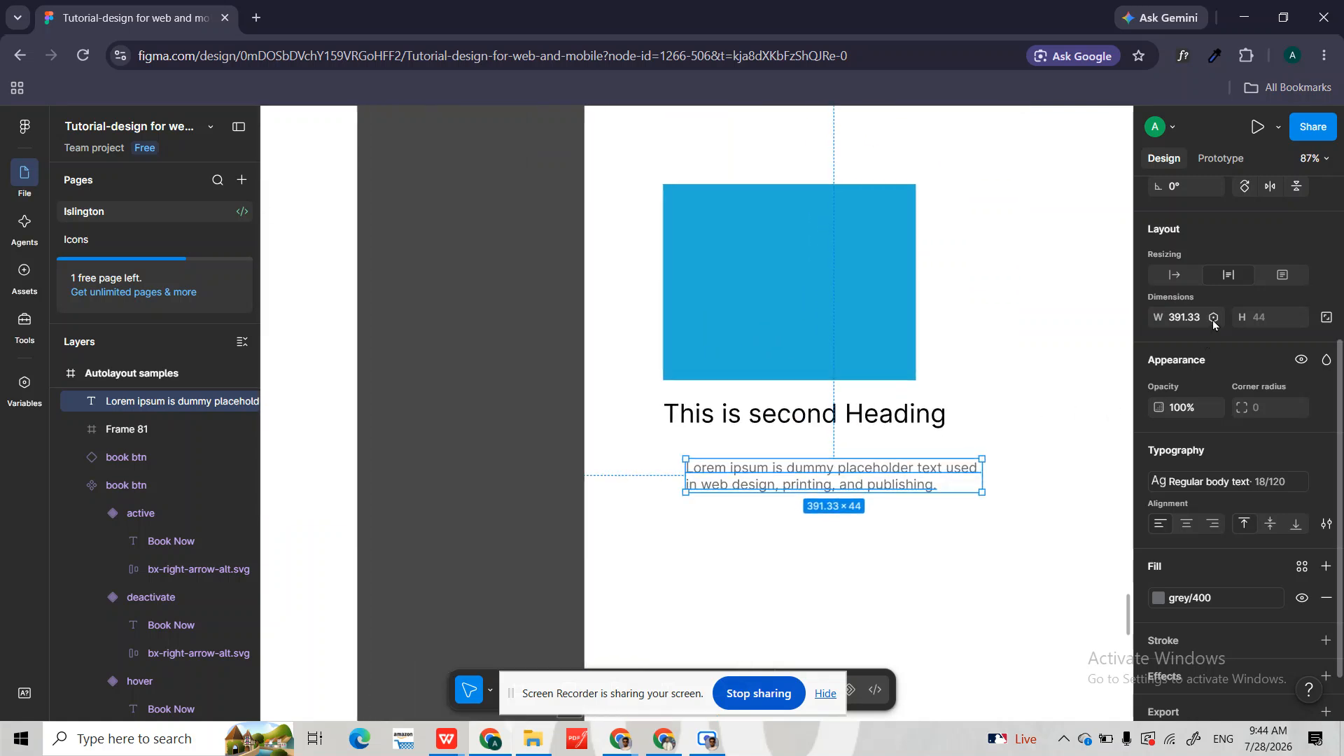
left_click_drag(806, 478, 784, 467)
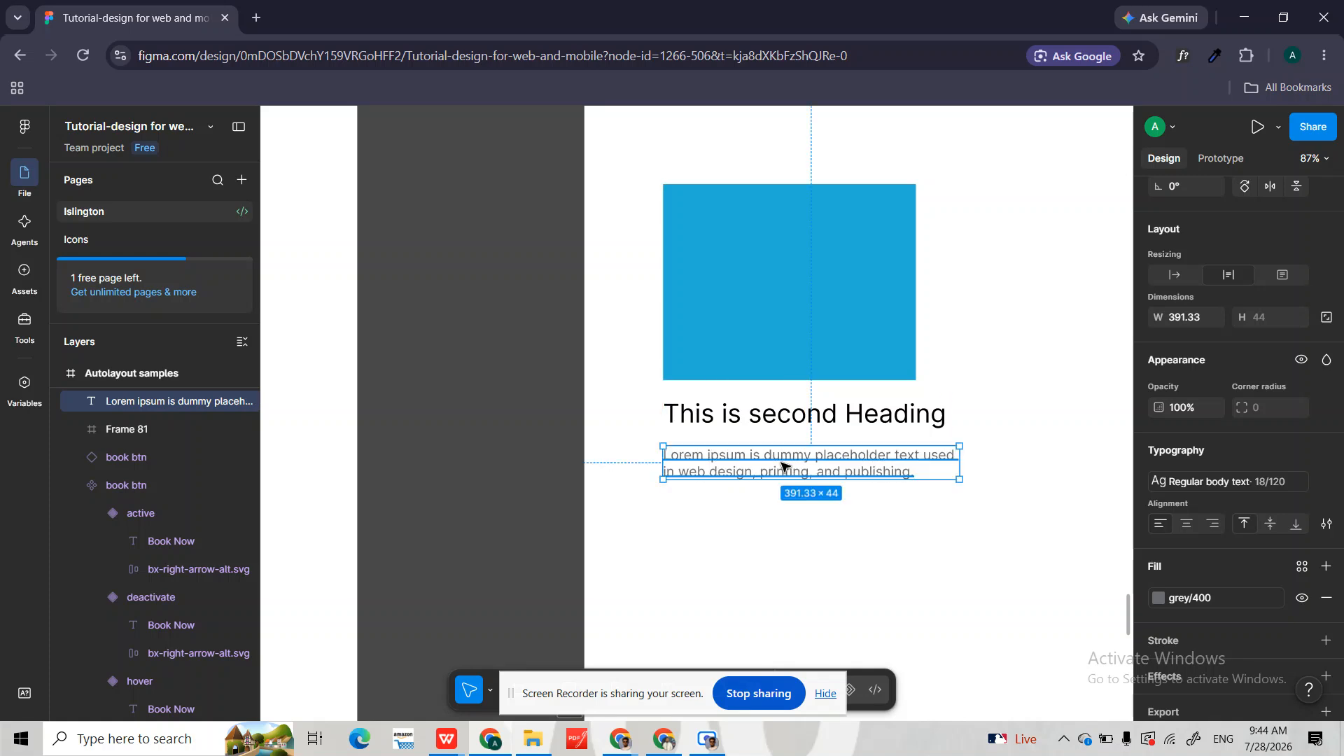
- Place an instance of the book btn component below the paragraph, in line with the paragraph's left edge
scroll(783, 466, "down", 2)
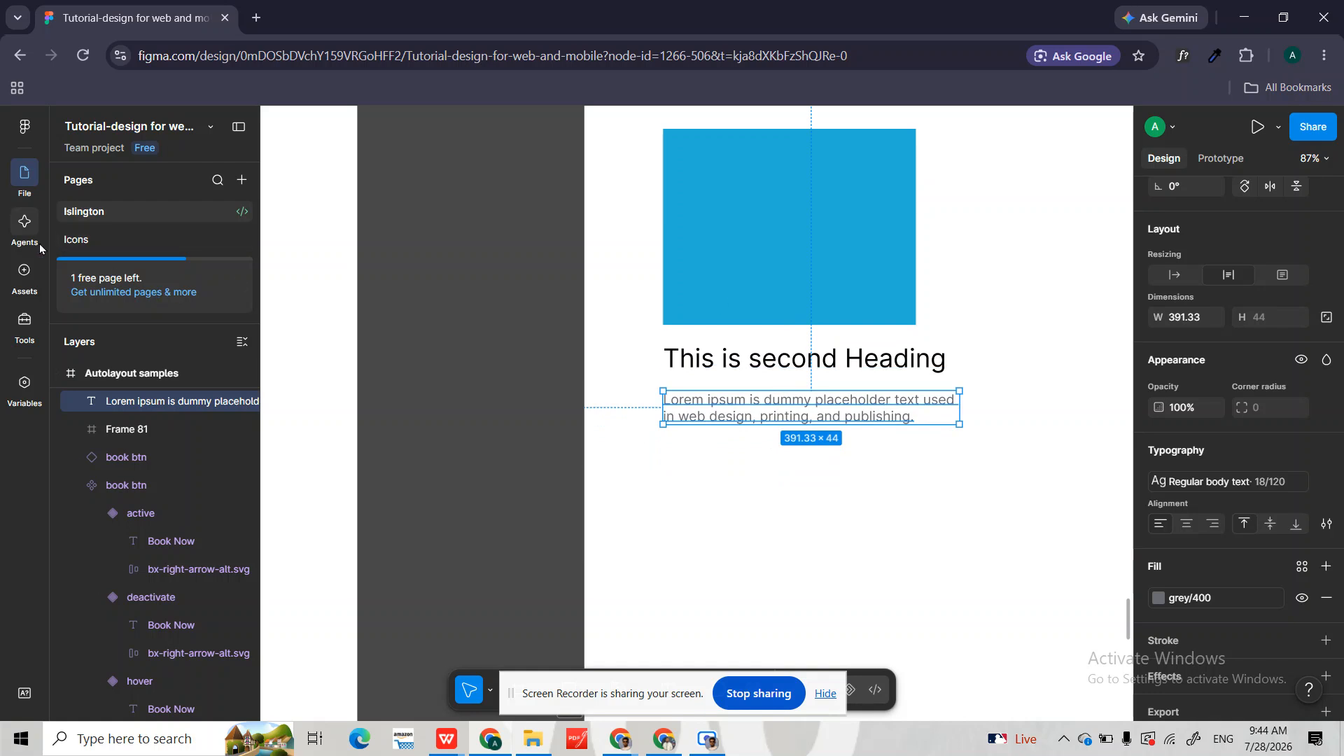
left_click(21, 273)
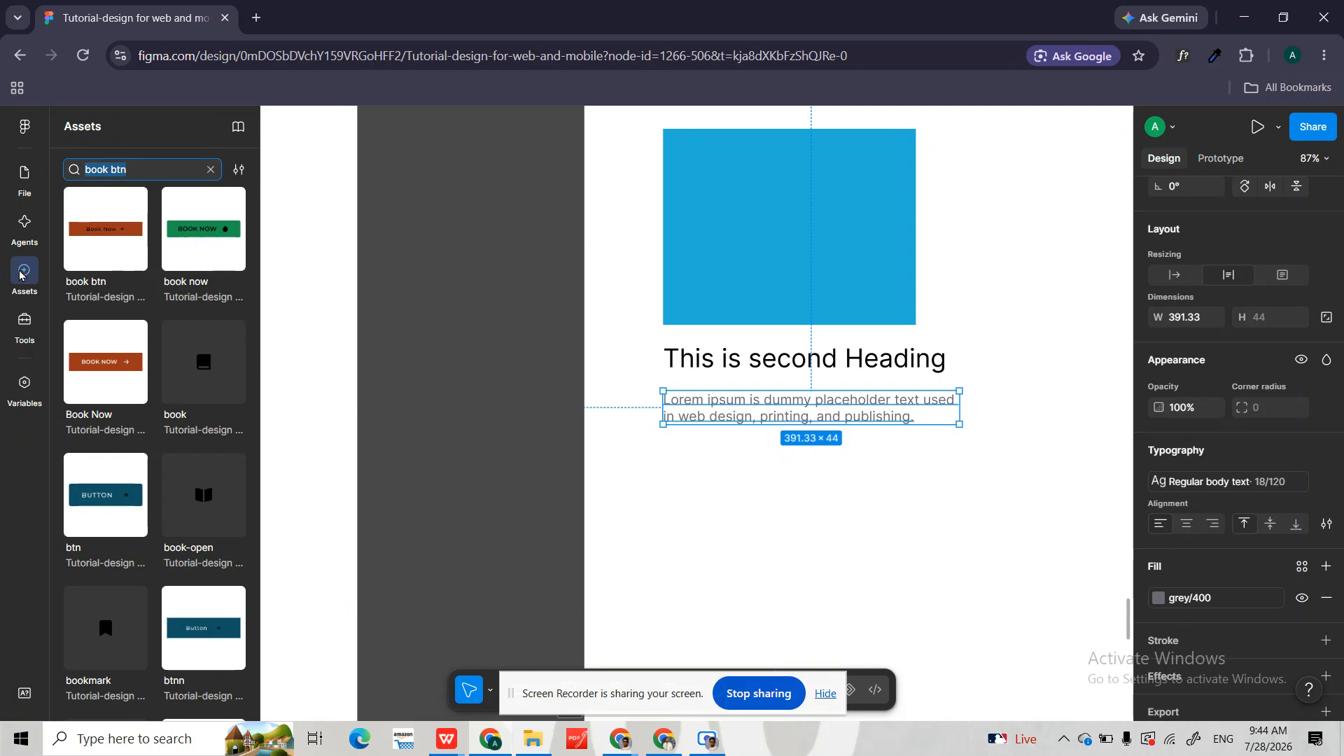
left_click_drag(103, 242, 756, 494)
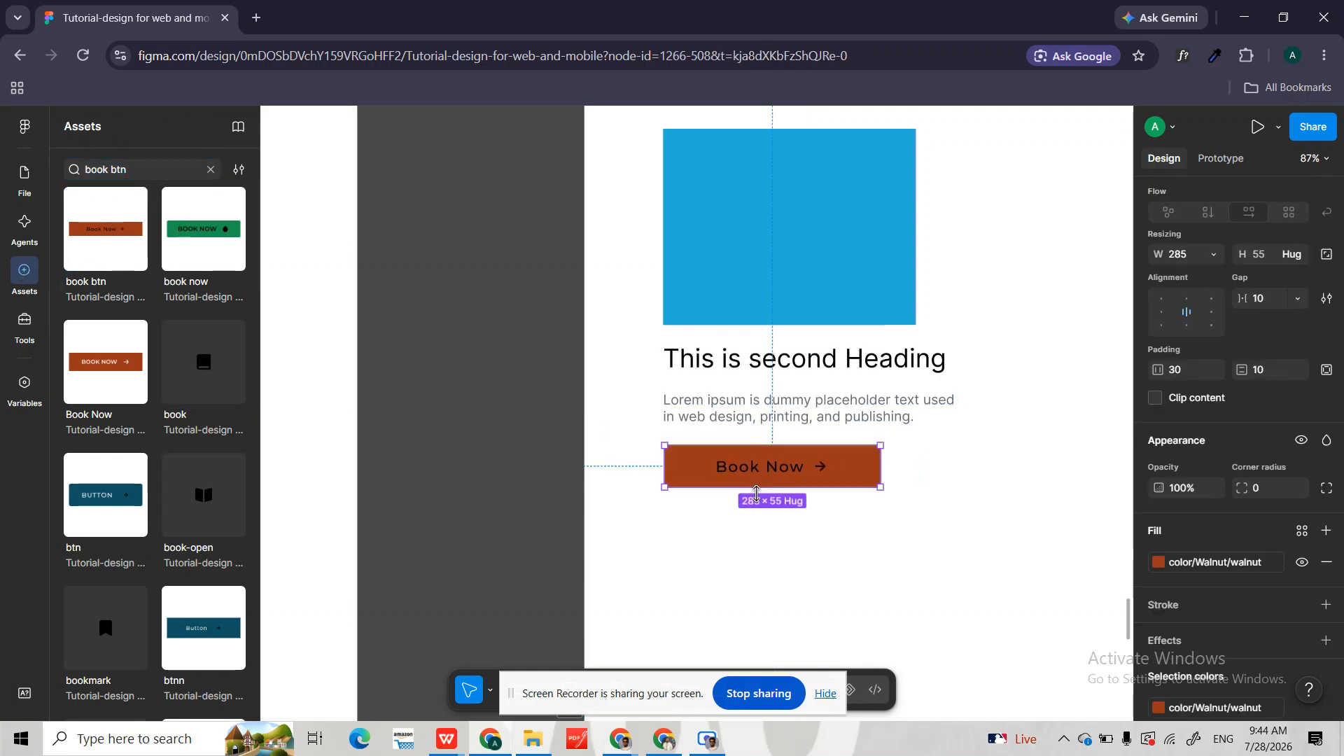
scroll(756, 494, "down", 1)
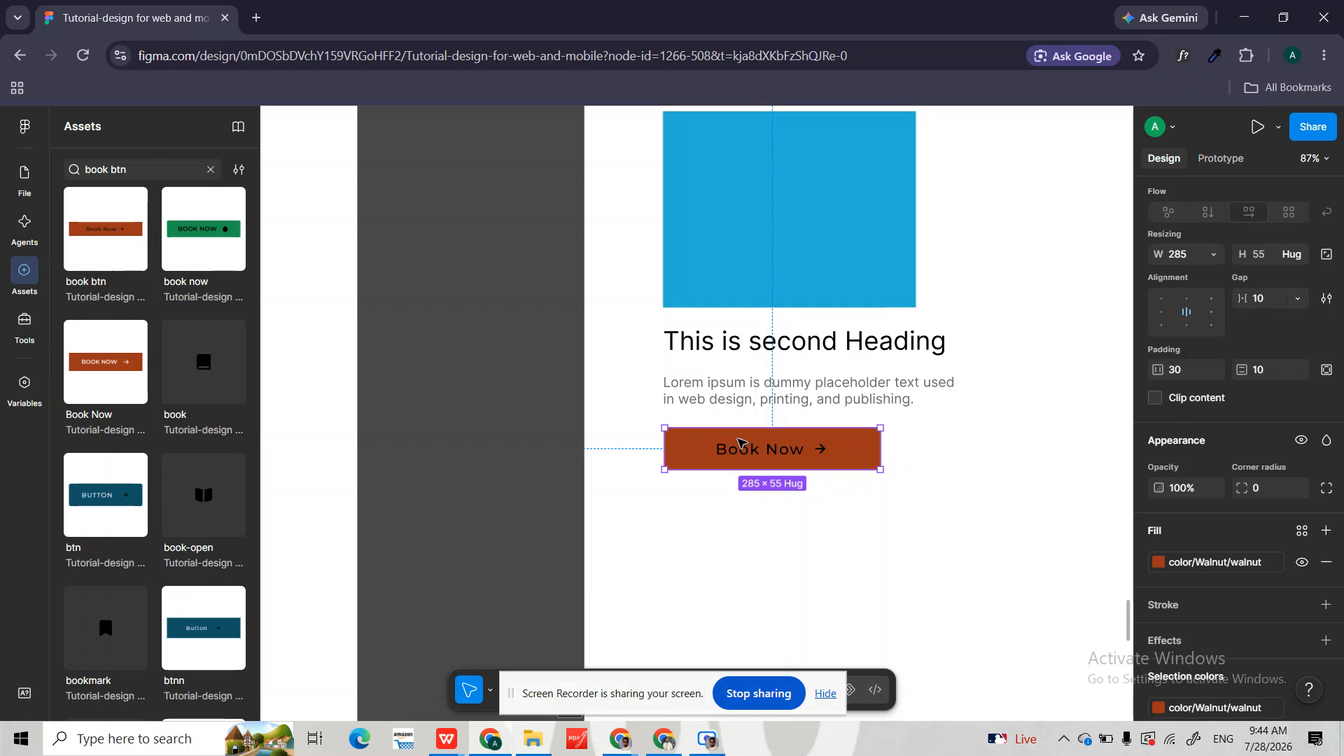
left_click(28, 189)
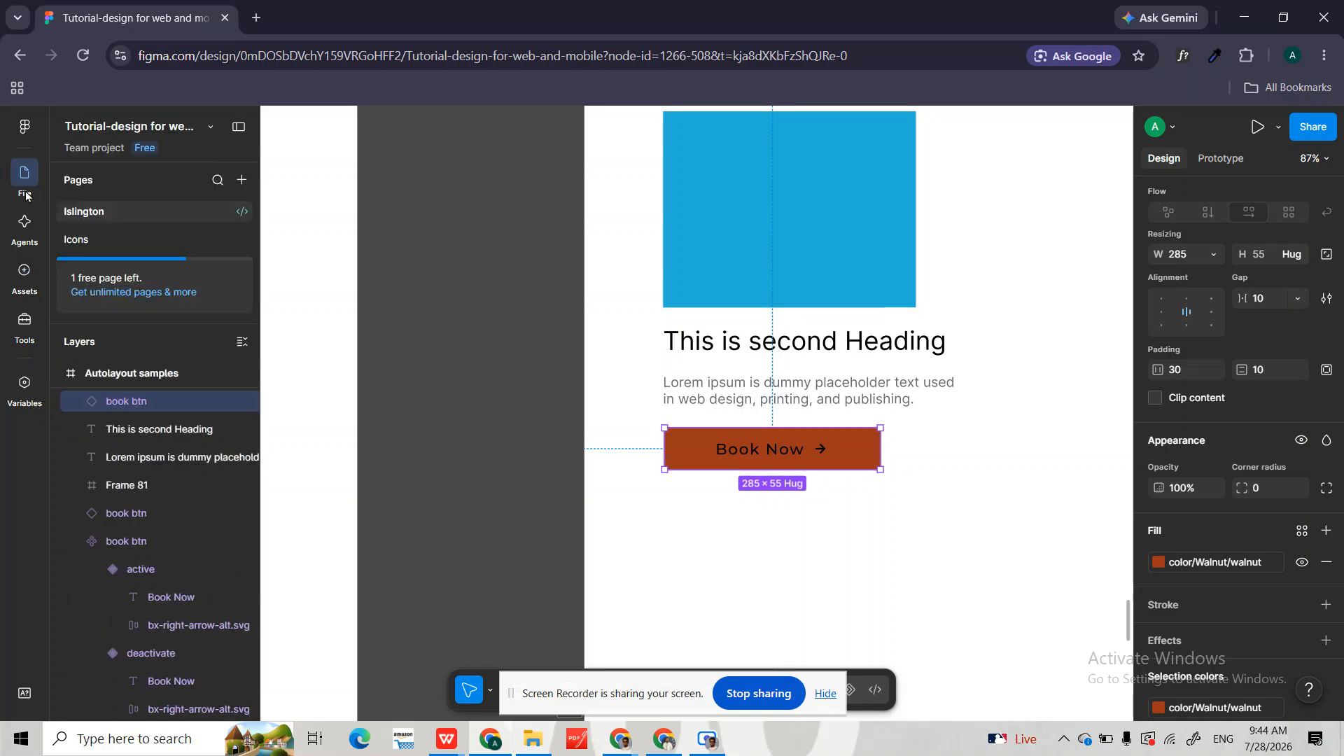
- Wrap the blue frame, heading, paragraph and Book Now button in a vertical auto layout frame and name it card
left_click(725, 403)
left_click(780, 217)
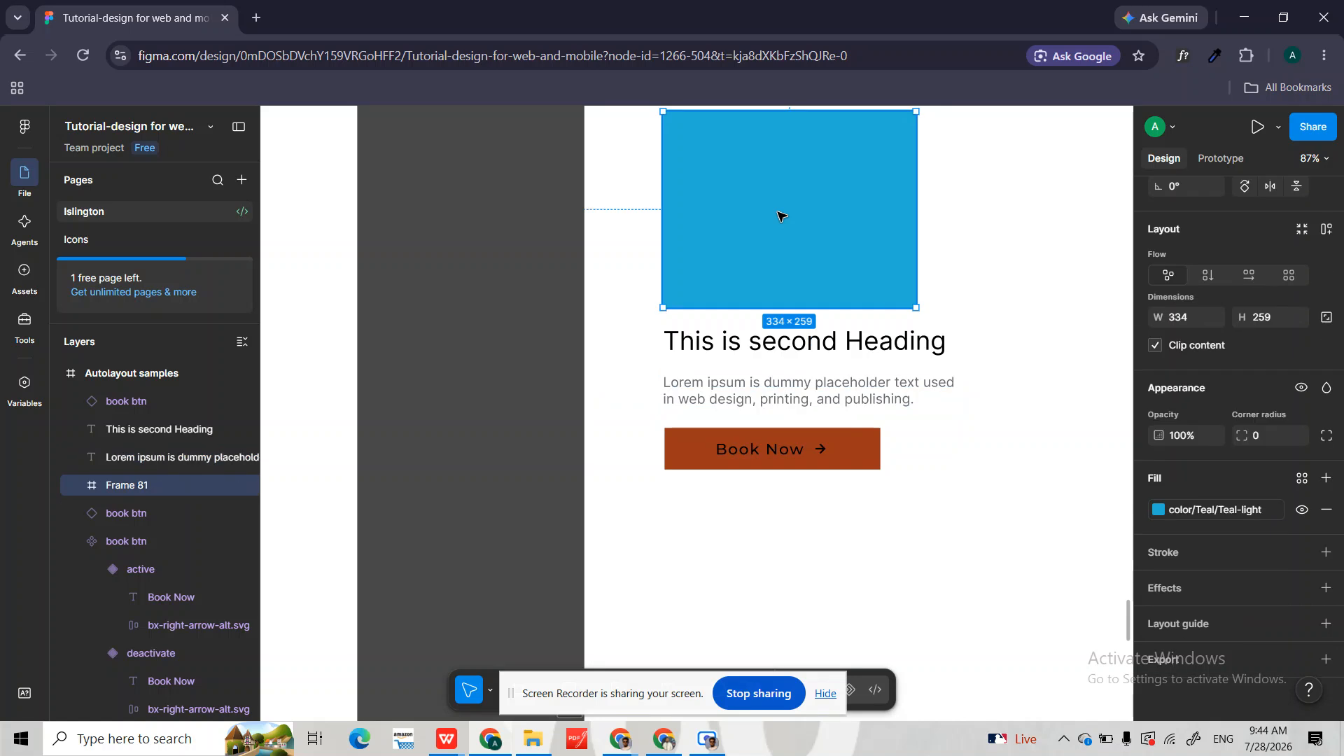
left_click(747, 345, "shift")
left_click(688, 394, "shift")
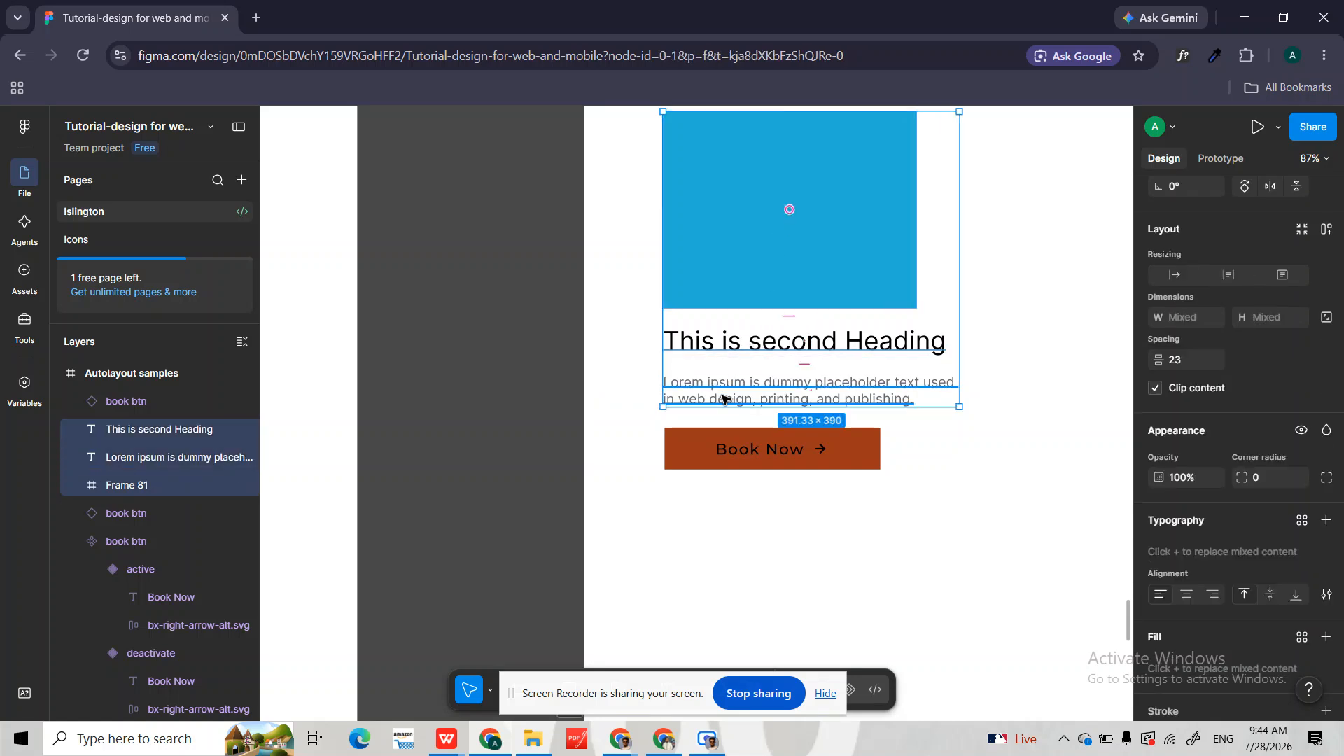
left_click(704, 457, "shift")
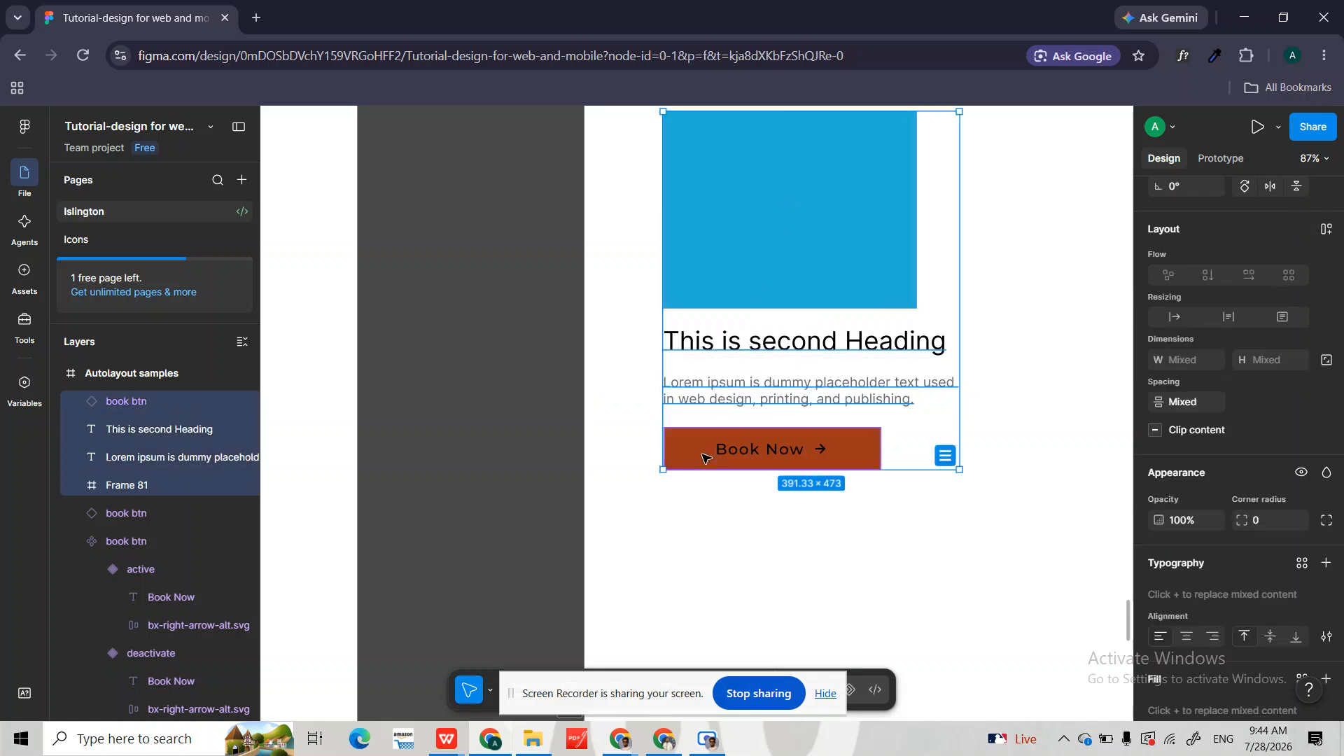
key("shift+a")
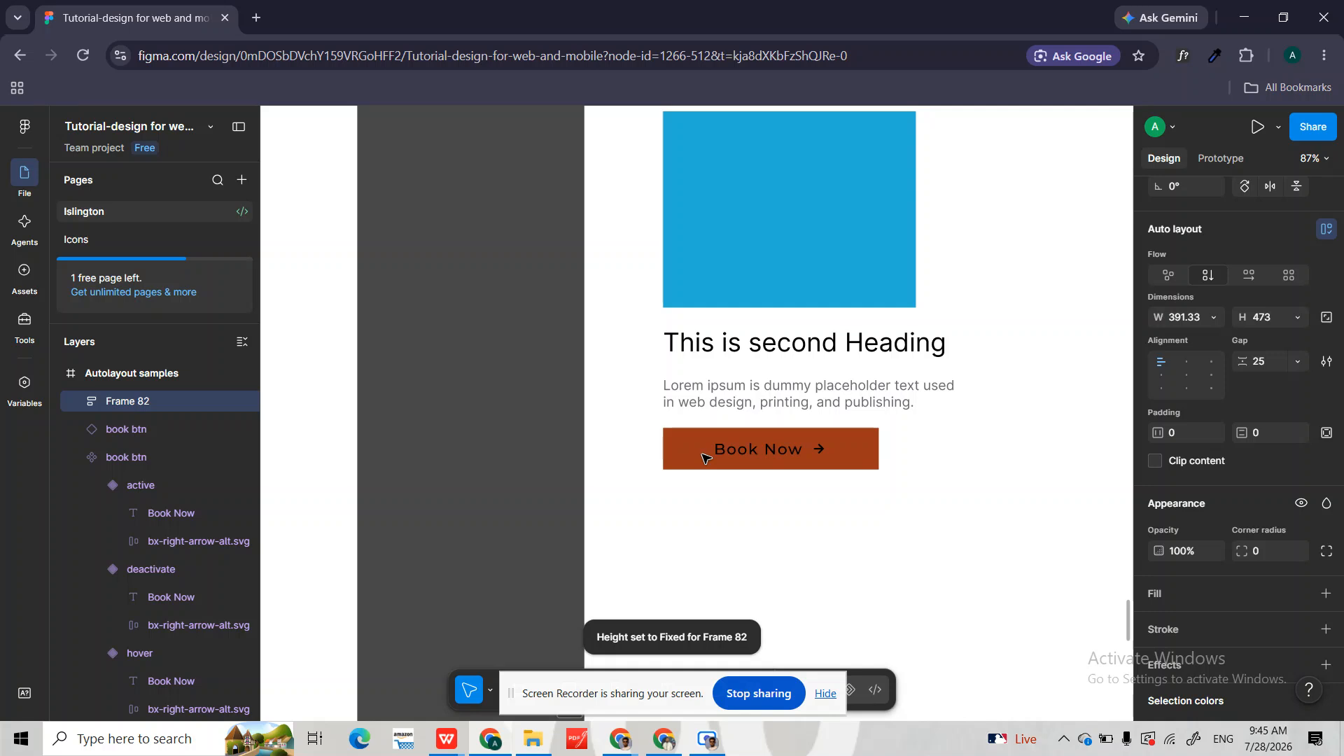
double_click(124, 405)
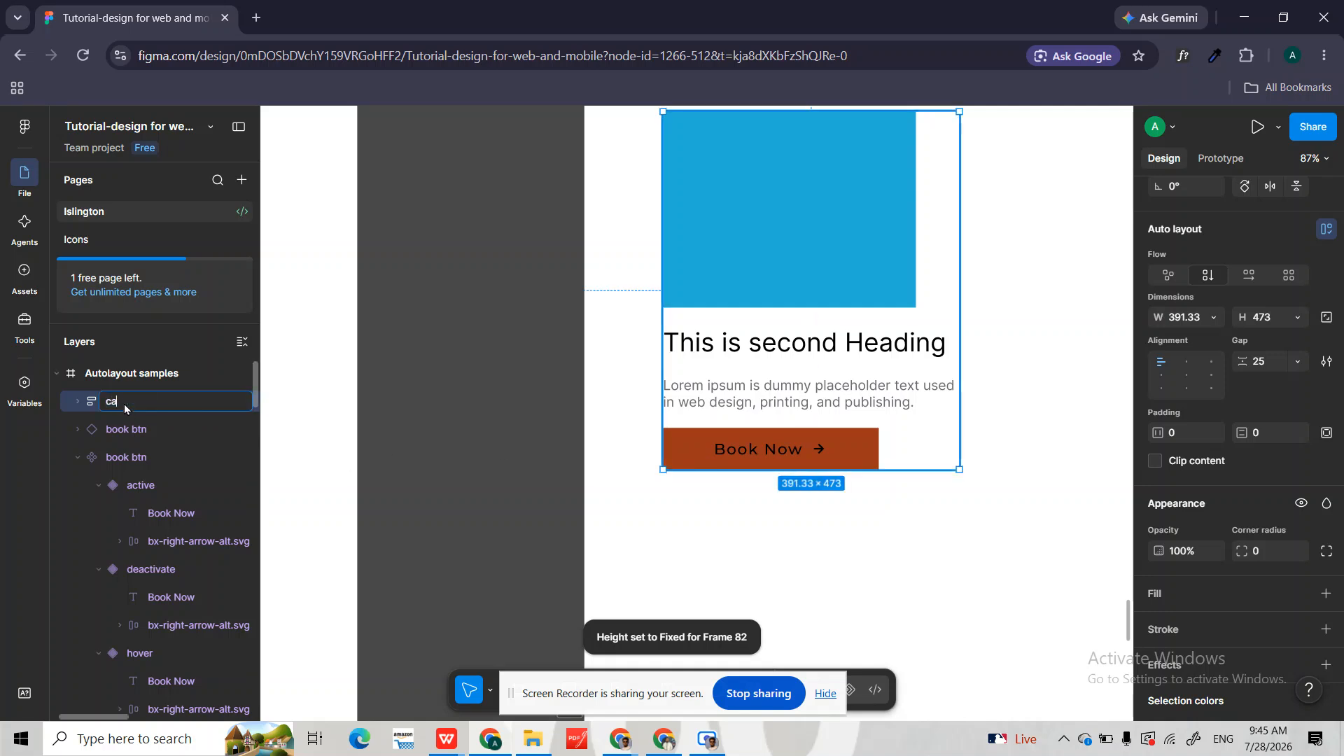
type("card")
key("Return")
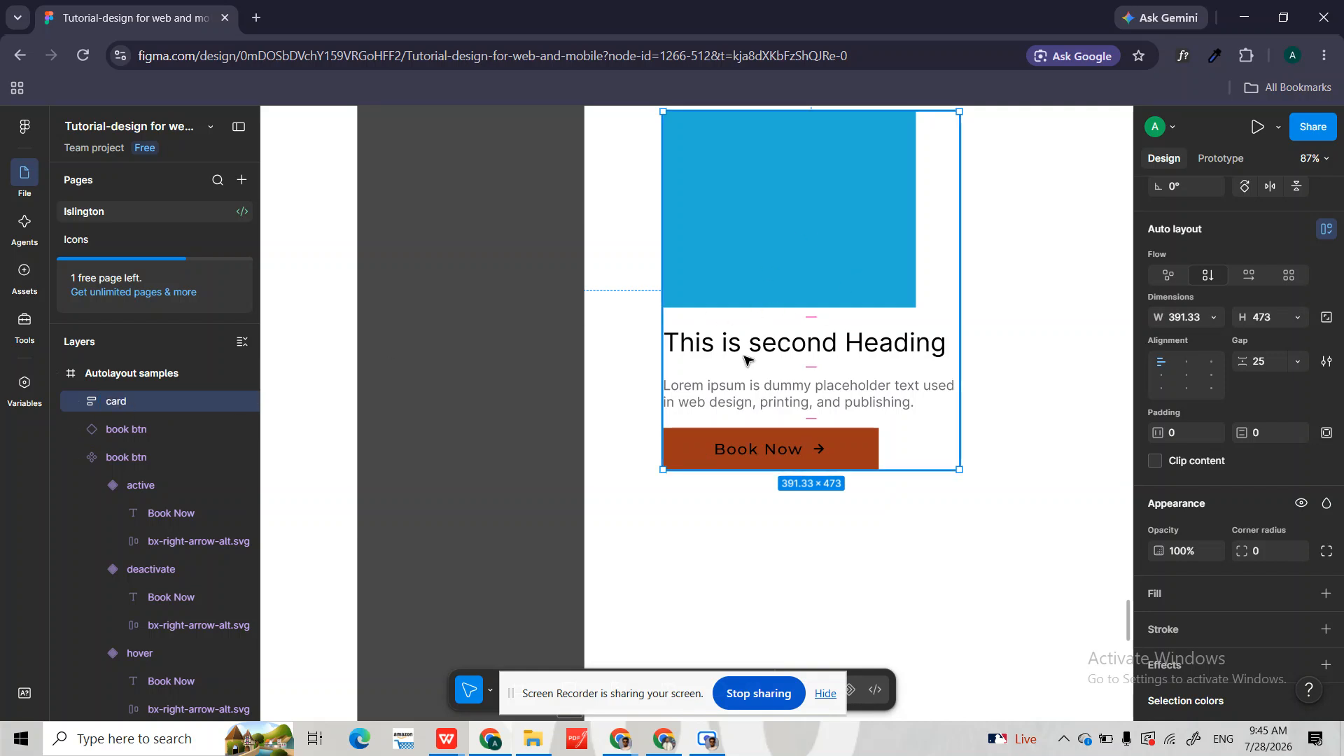
- Widen the card to about 736 and append the filler text "mnajsk,akjsla" to its heading
scroll(746, 360, "down", 3)
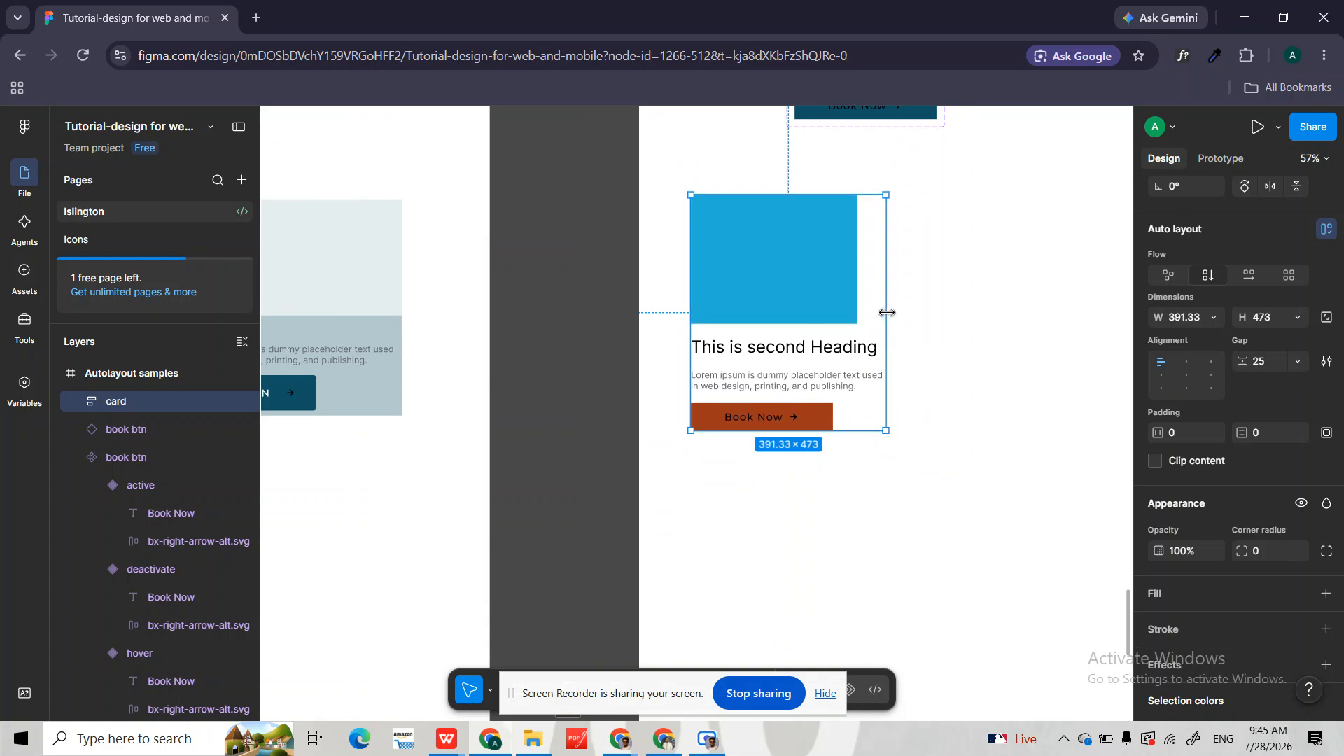
left_click_drag(886, 312, 952, 375)
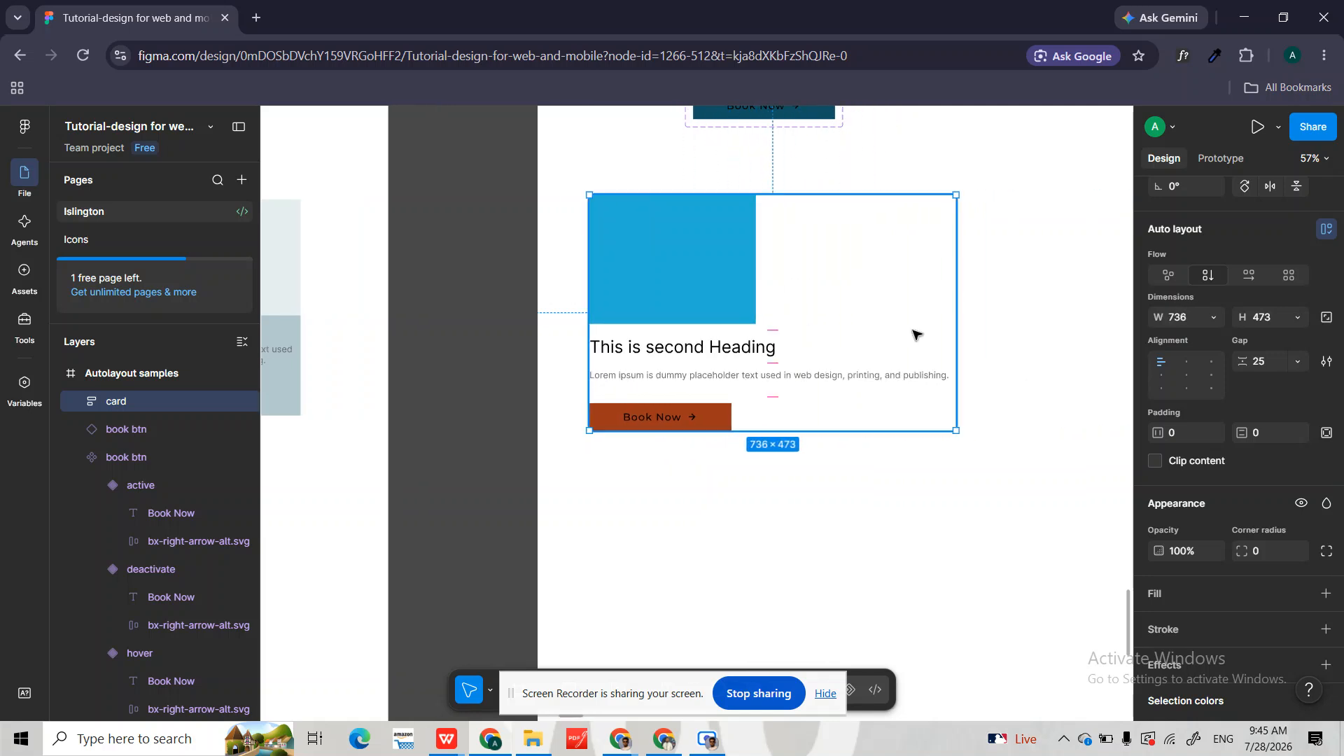
left_click(752, 344)
double_click(752, 344)
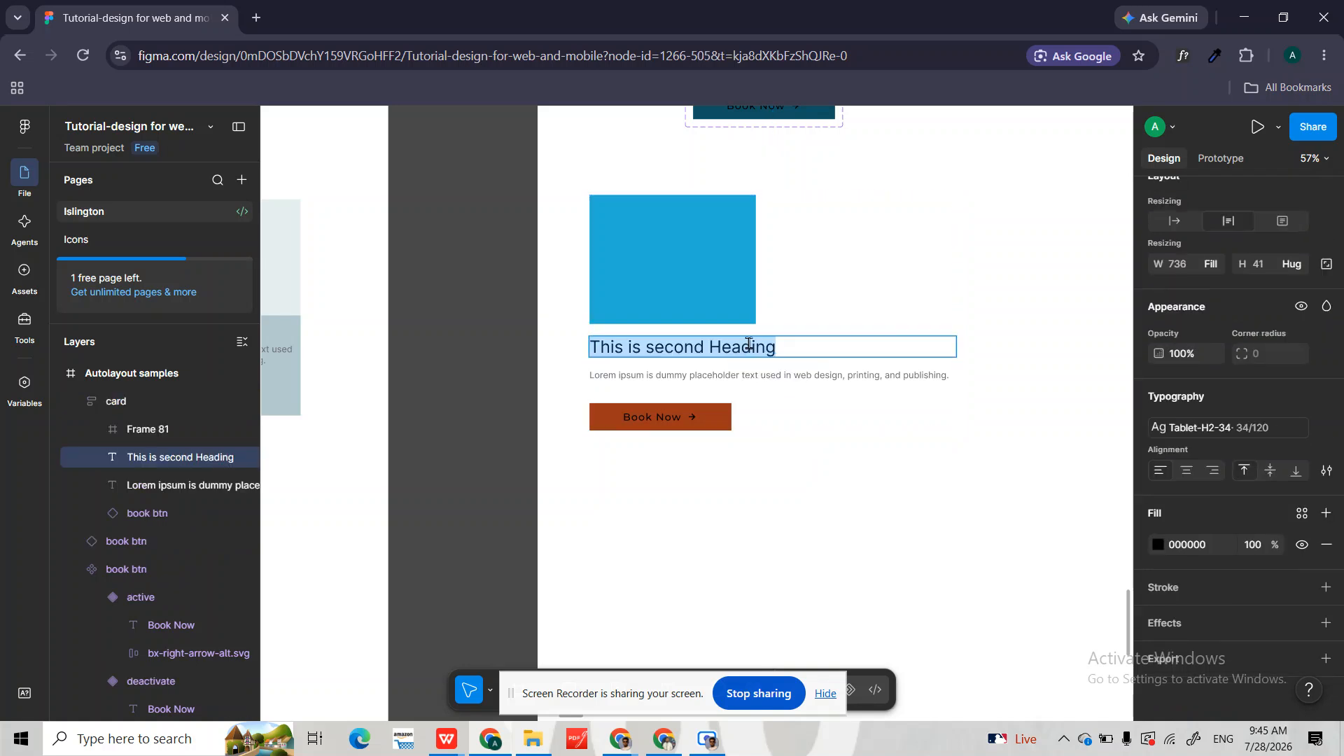
left_click(782, 350)
type("mnajsk,akjsla")
key("Escape")
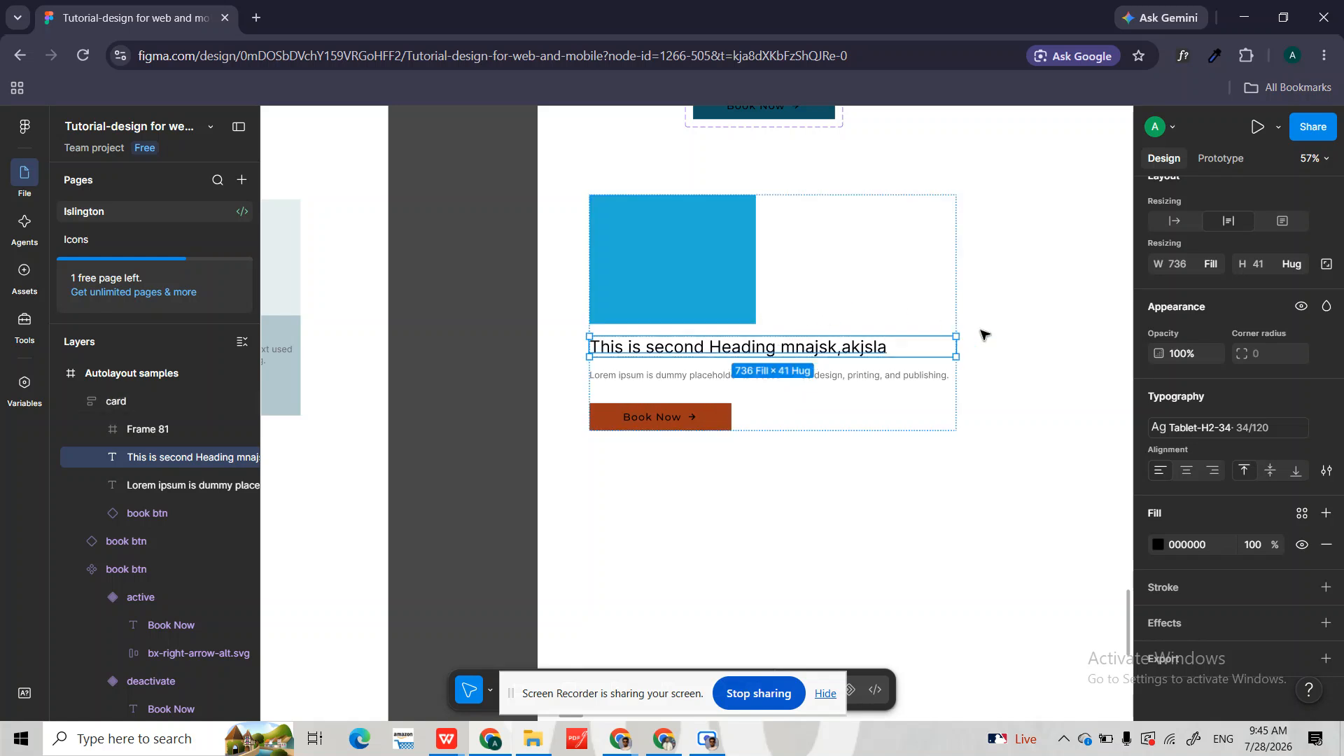
- Narrow the card to about 607 wide
left_click(1015, 333)
left_click(754, 225)
left_click_drag(963, 301, 891, 289)
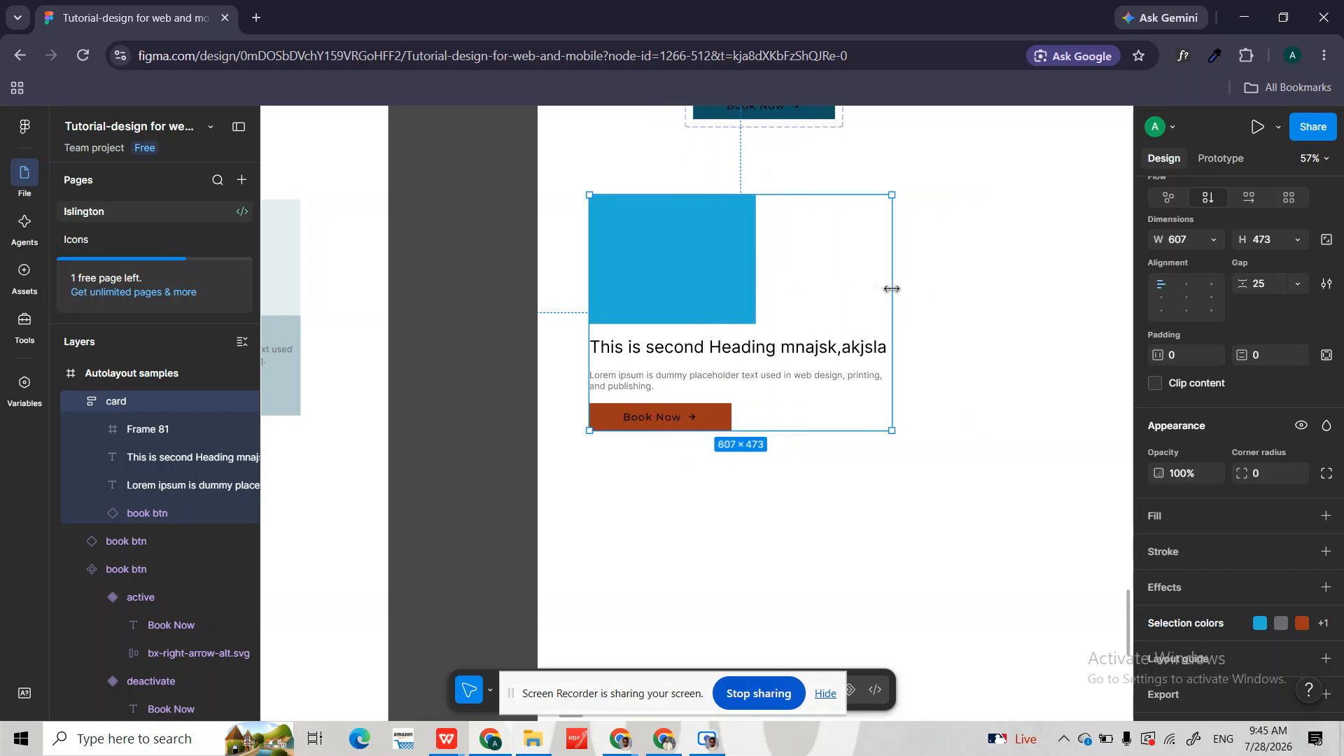
- Switch the width resizing of the card's lorem ipsum paragraph from Fill to Fixed
left_click(805, 378)
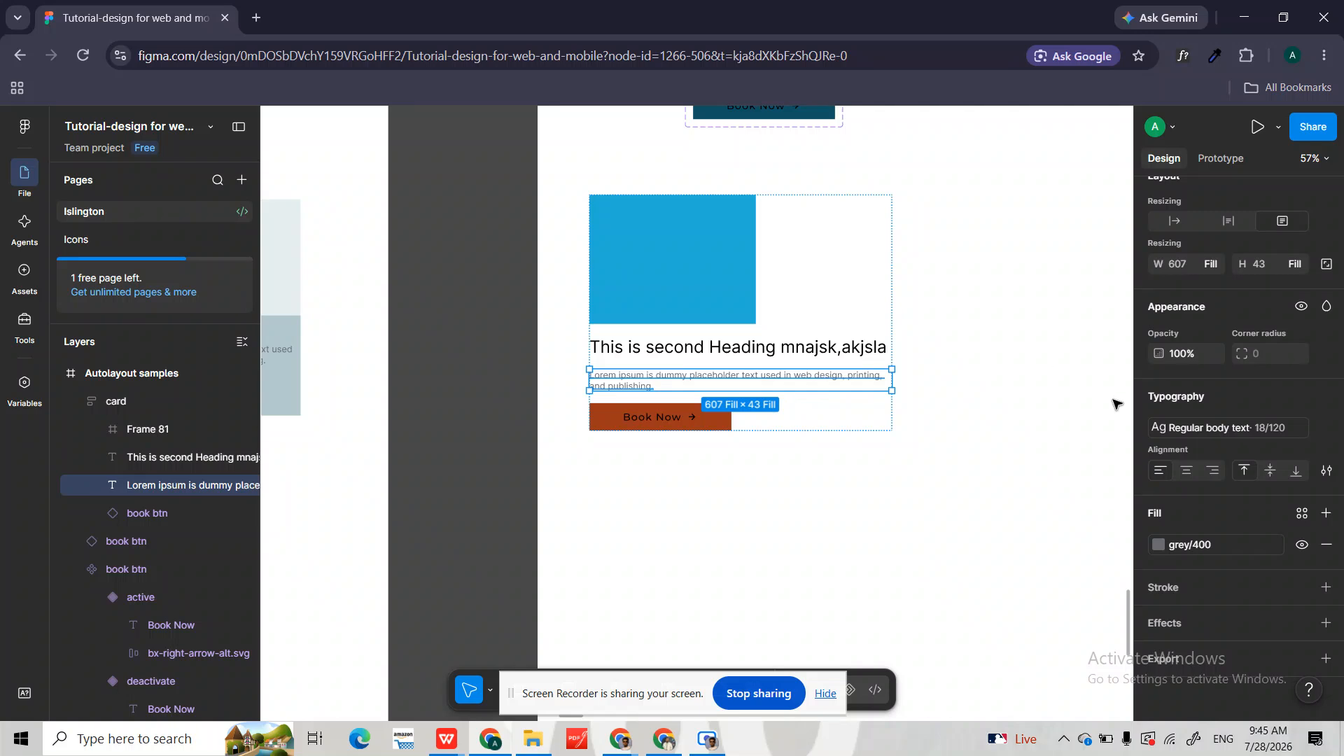
scroll(1211, 332, "up", 2)
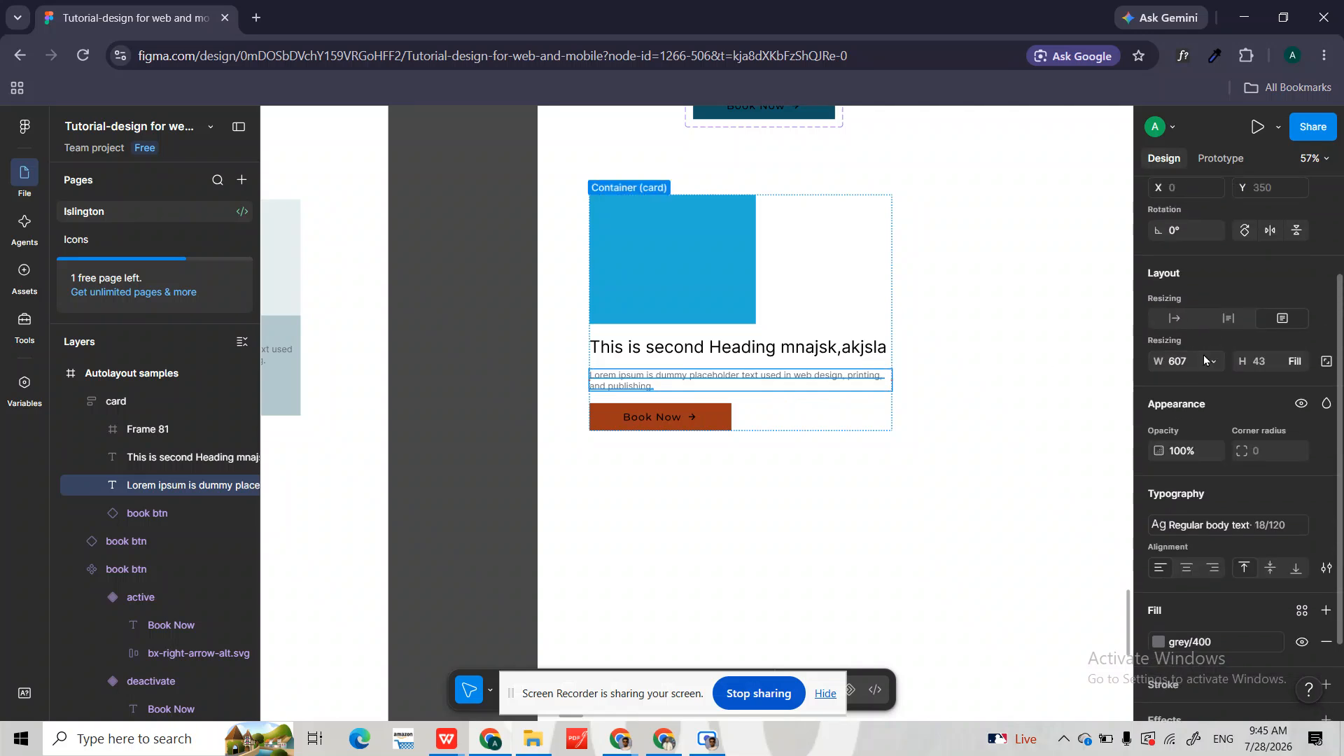
left_click(1205, 361)
left_click(1154, 321)
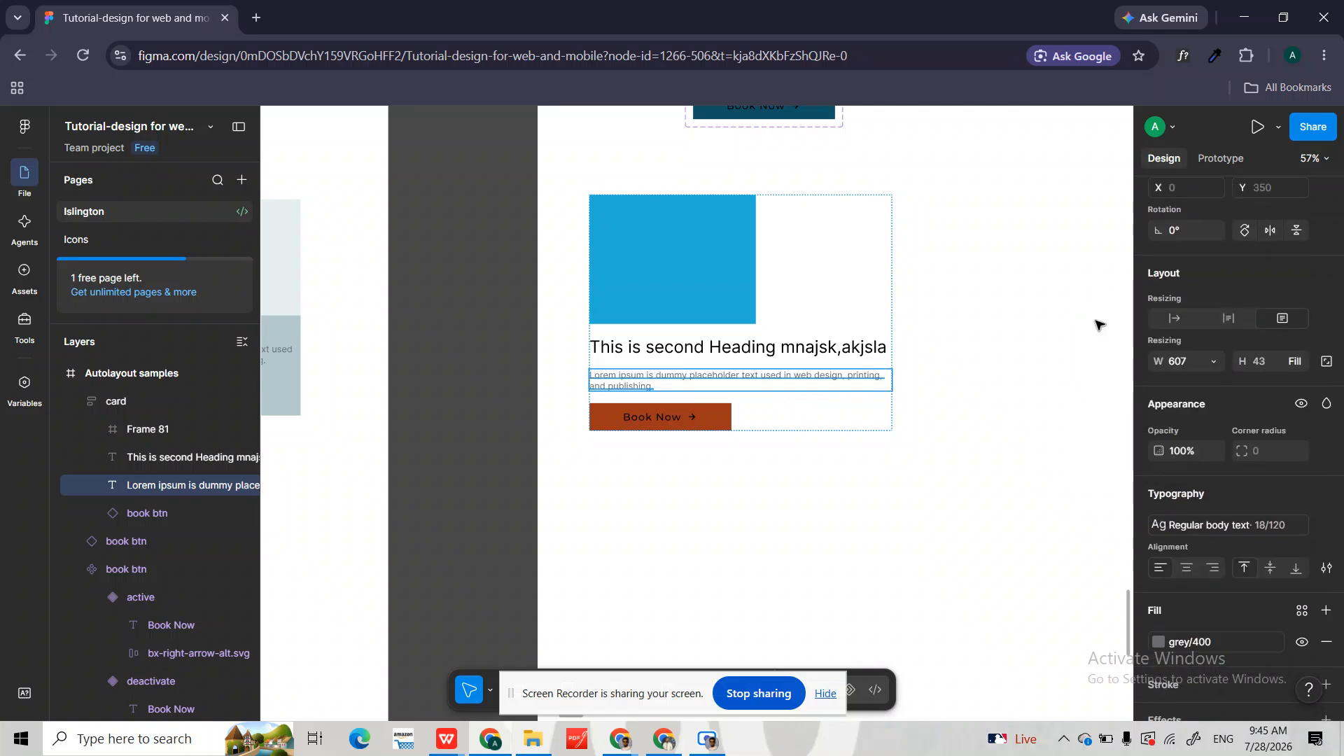
- Widen the card to about 913
left_click(722, 255)
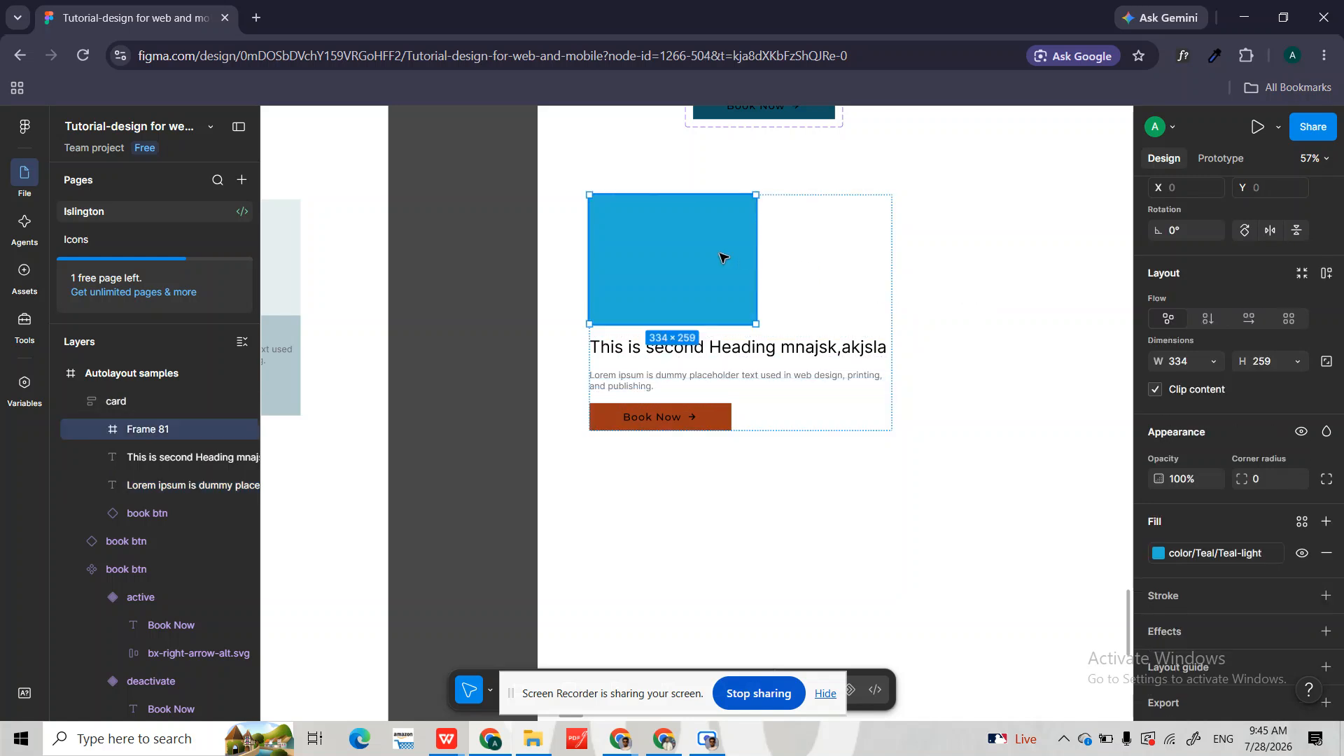
left_click(140, 400)
left_click_drag(892, 271, 1044, 296)
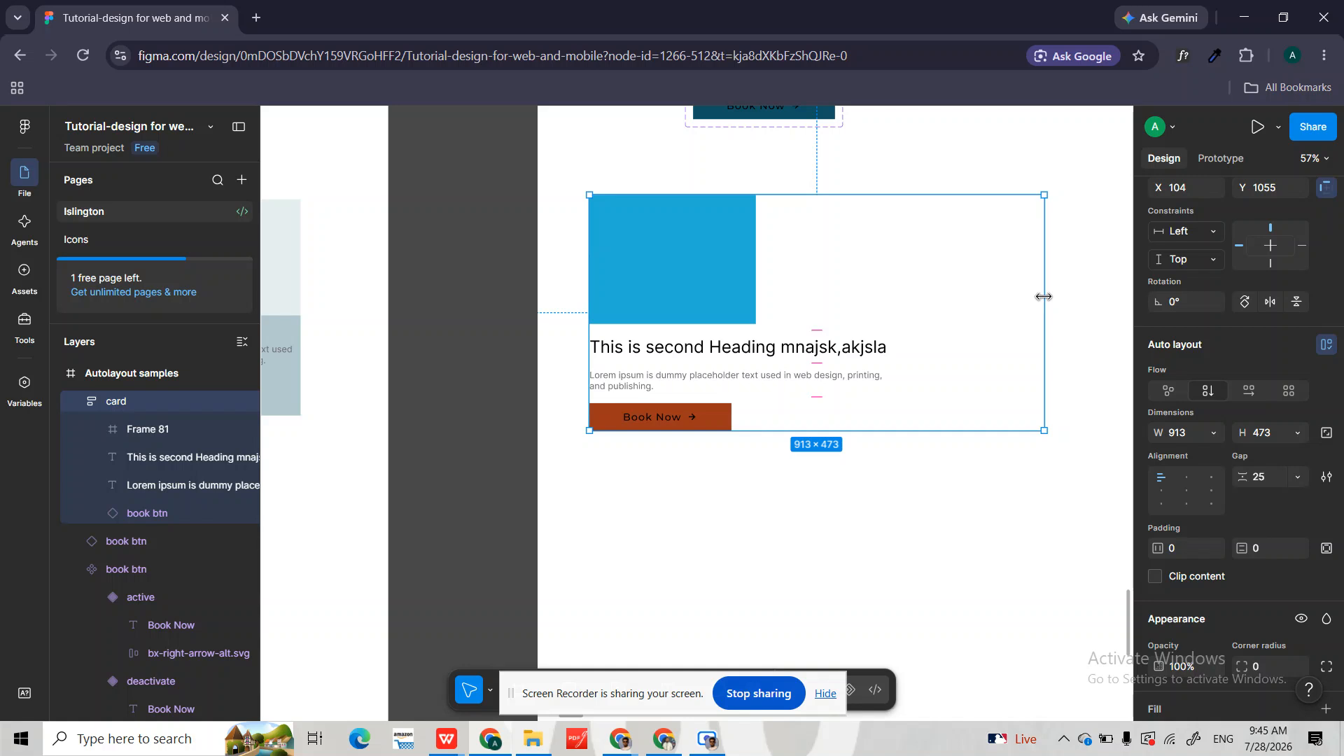
scroll(939, 304, "right", 1)
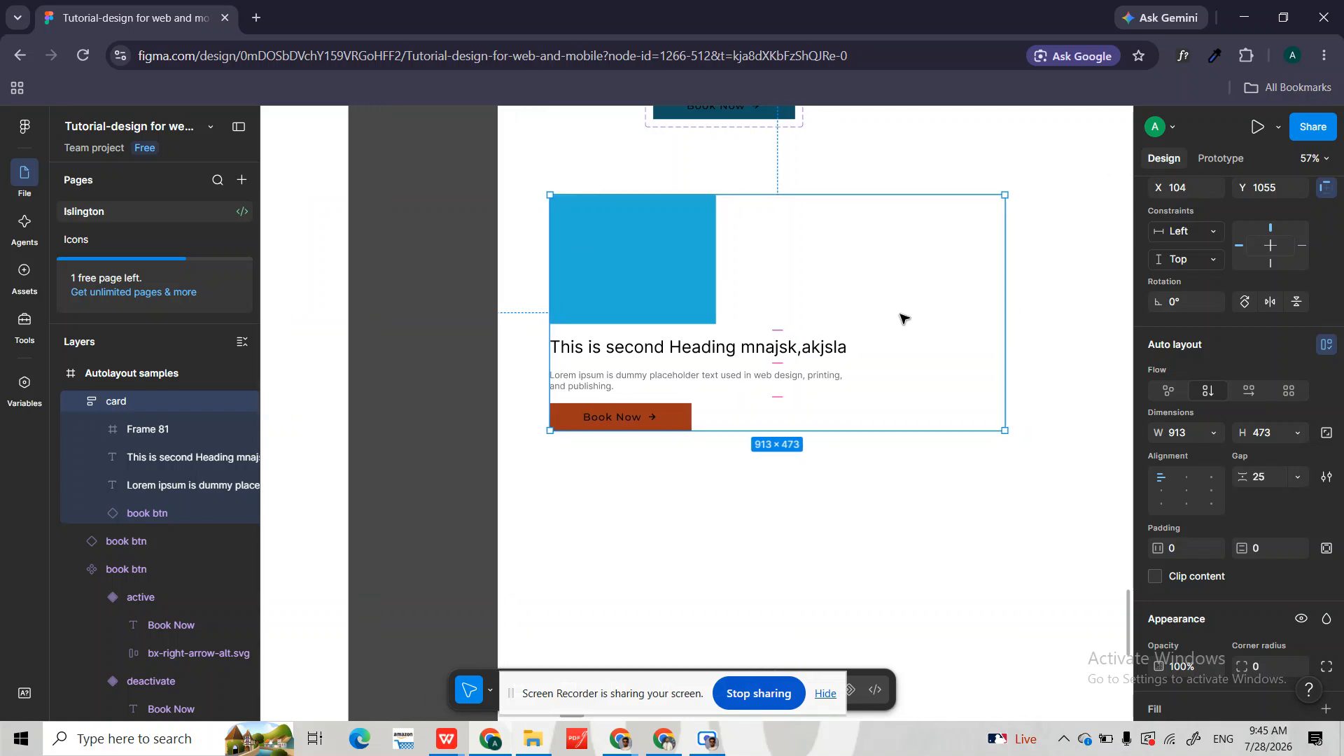
- Set the width resizing of the card's blue frame and its lorem ipsum paragraph to Fill container
left_click(651, 273)
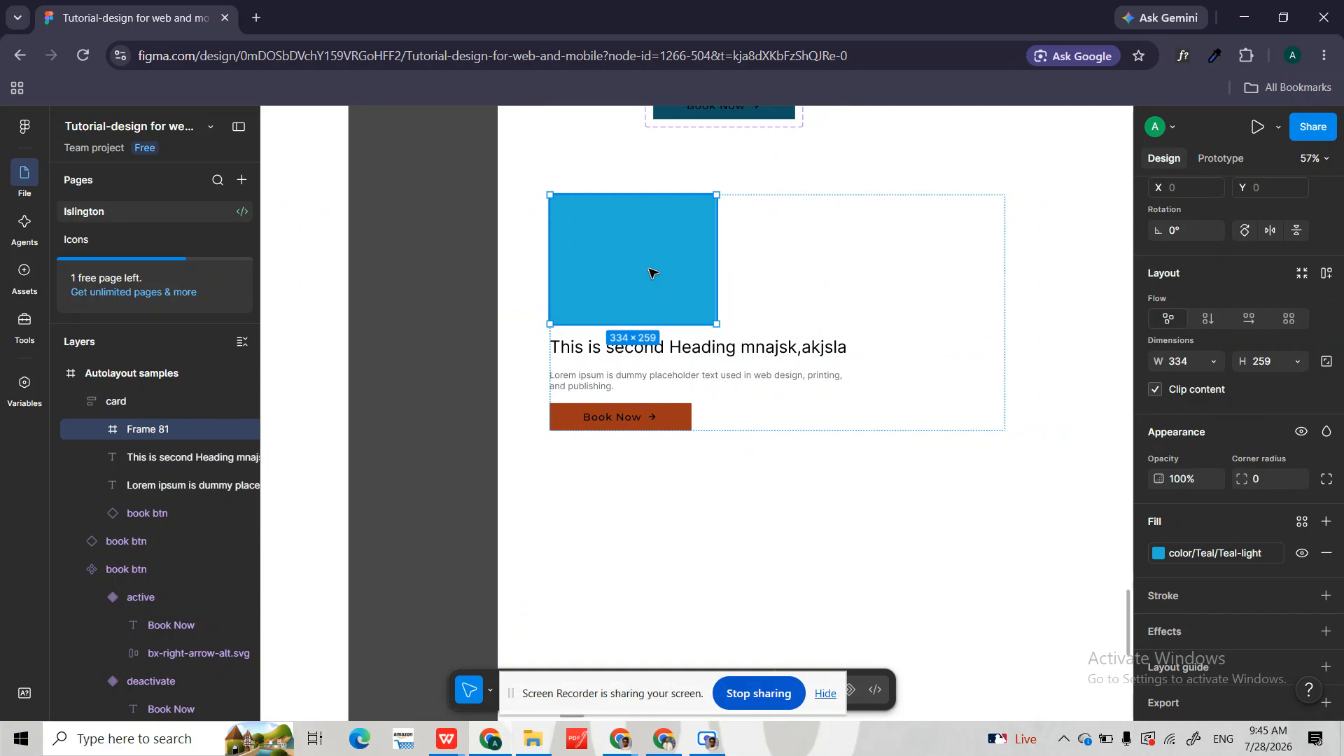
scroll(1209, 432, "up", 1)
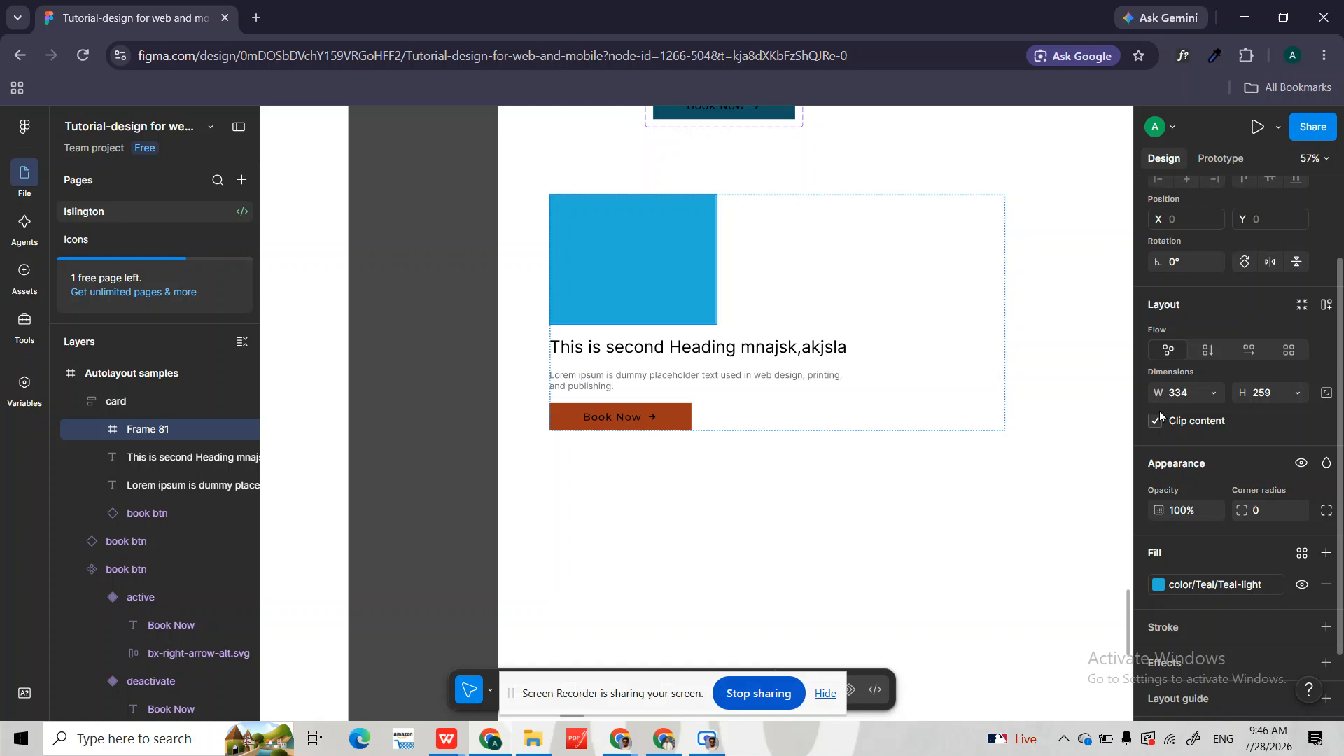
left_click(1214, 394)
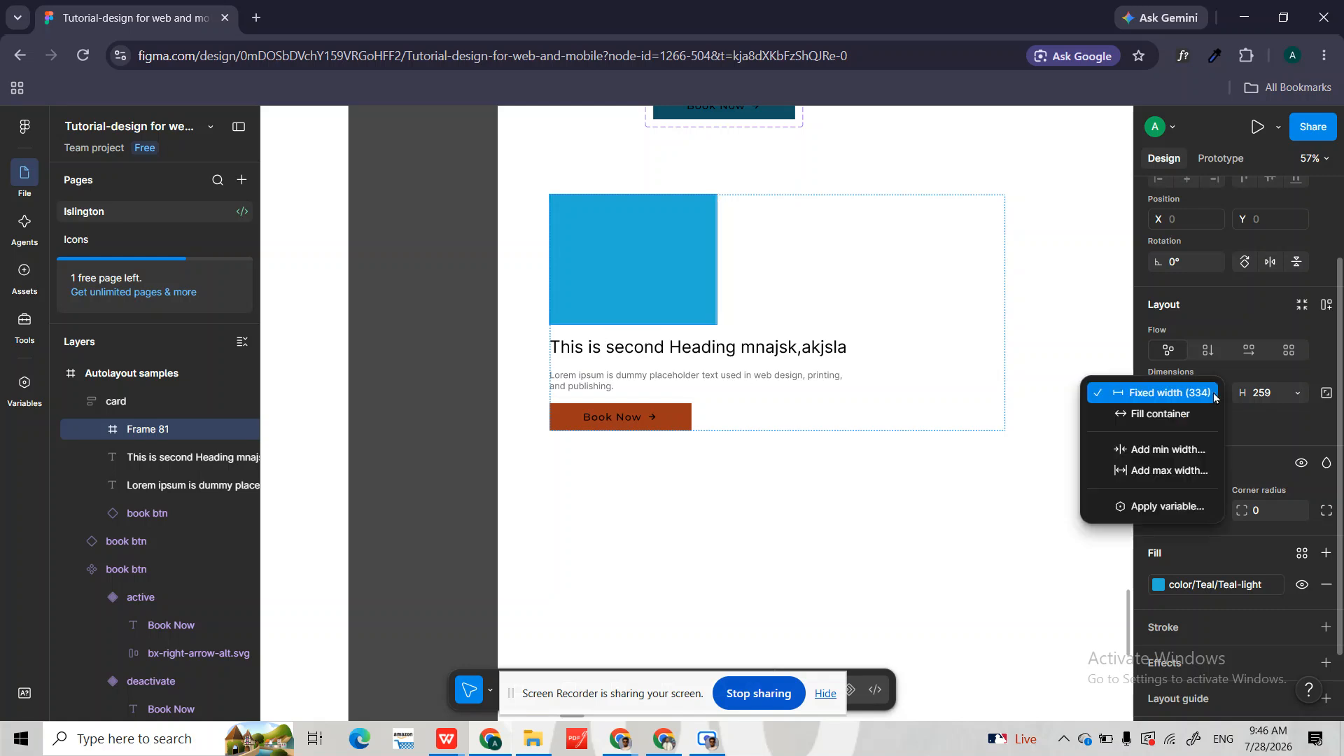
left_click(1164, 415)
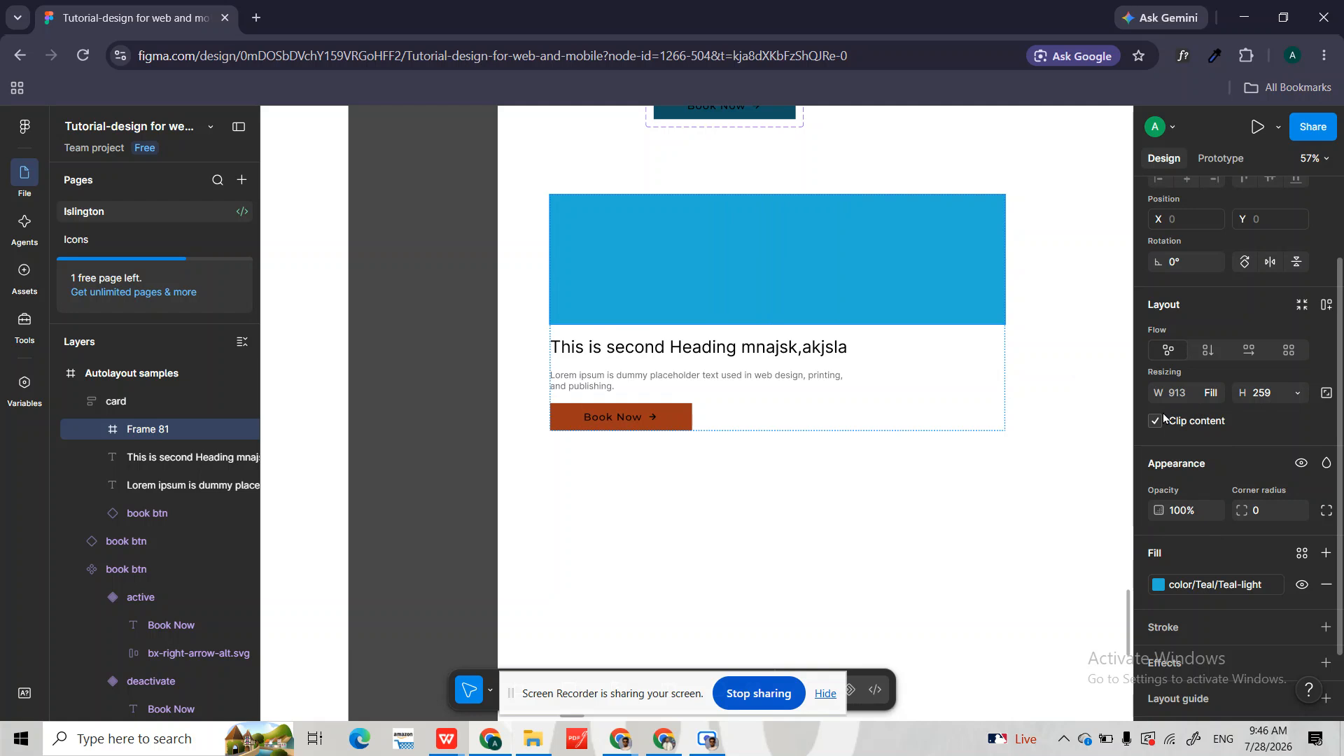
left_click(775, 384)
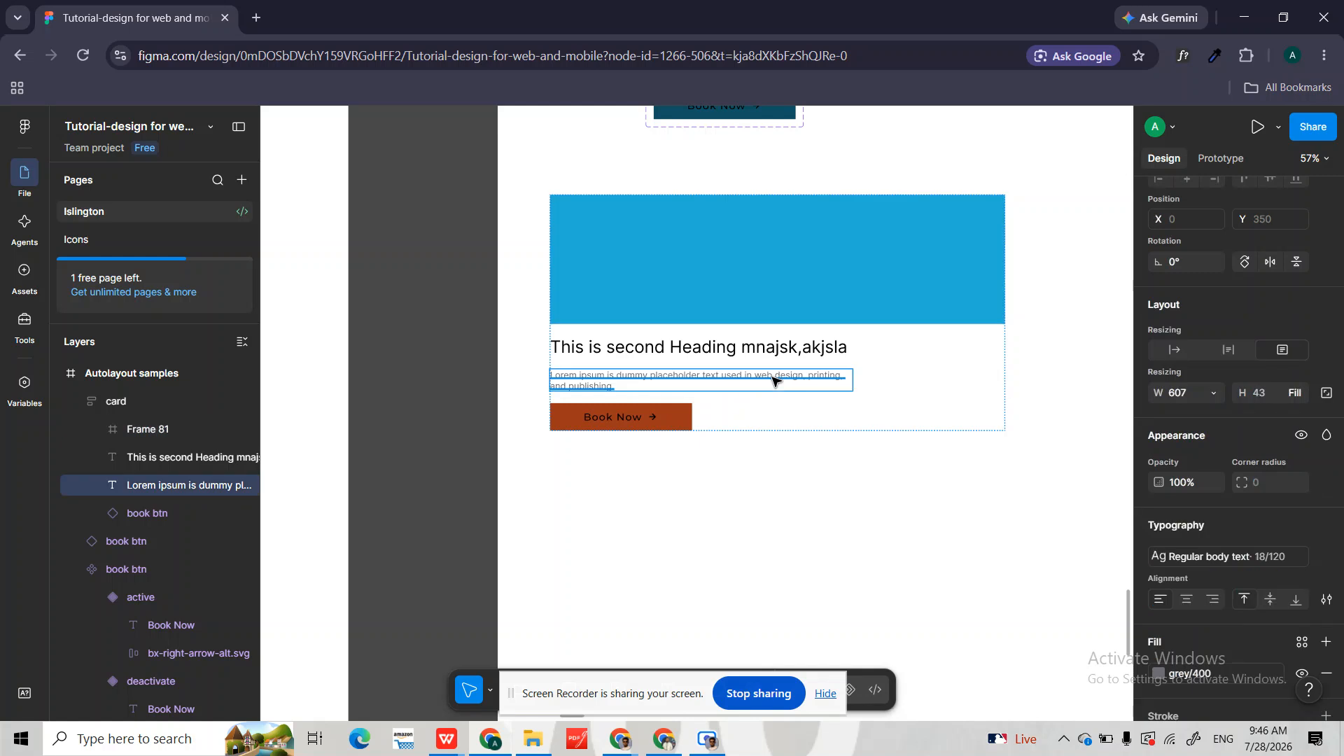
left_click(1211, 397)
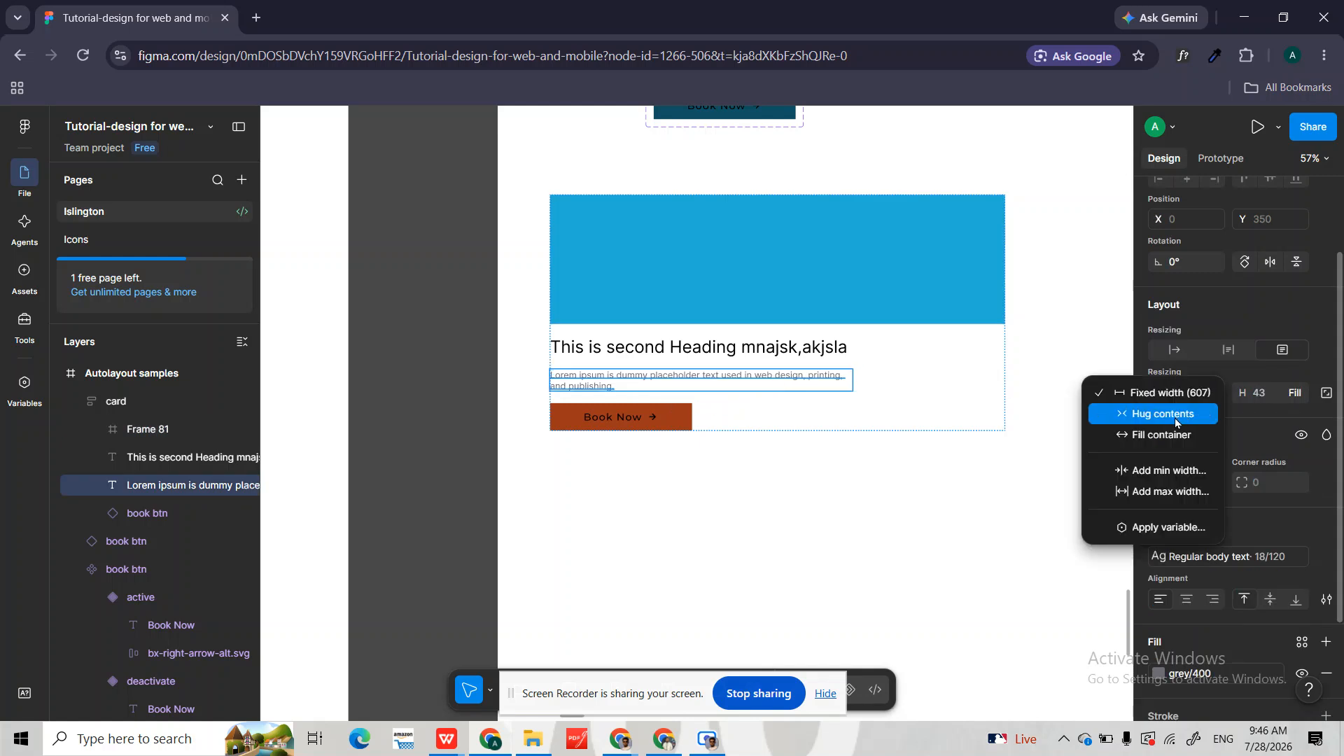
left_click(1161, 435)
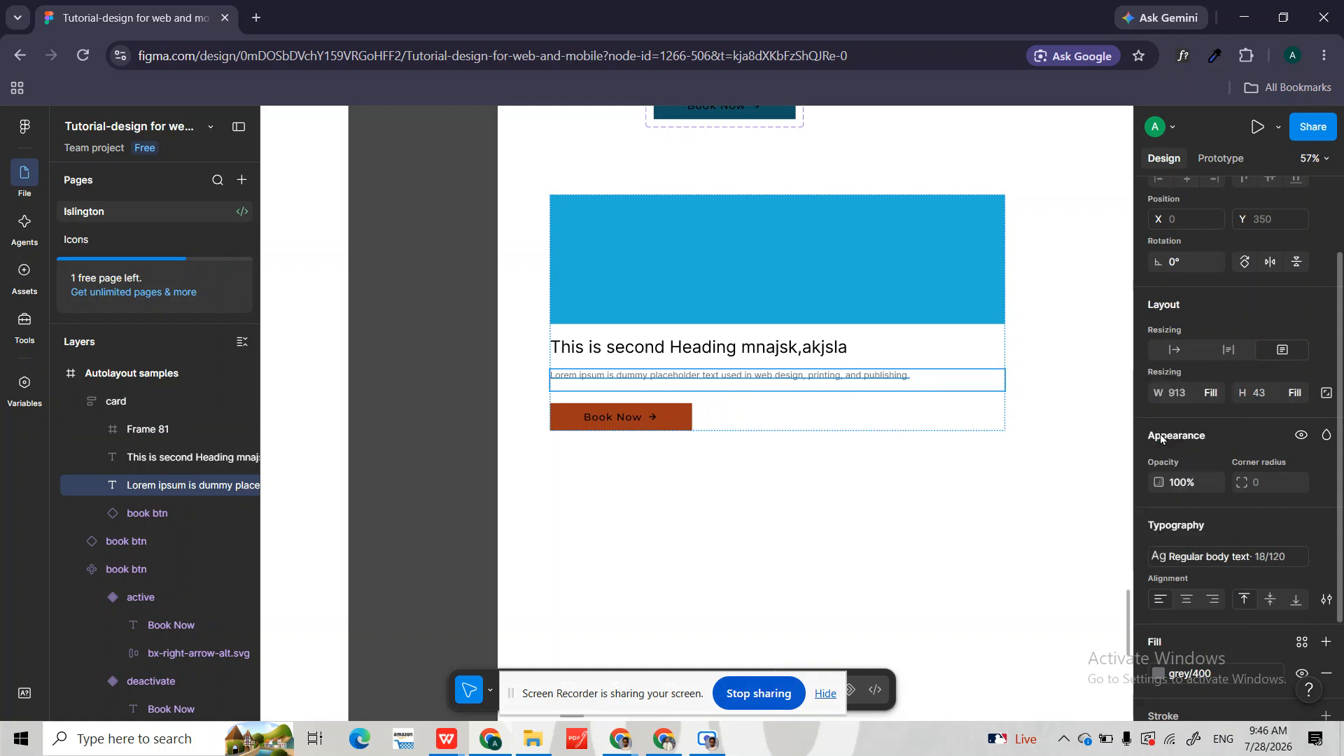
- Narrow the whole card to about 444 wide
left_click(948, 285)
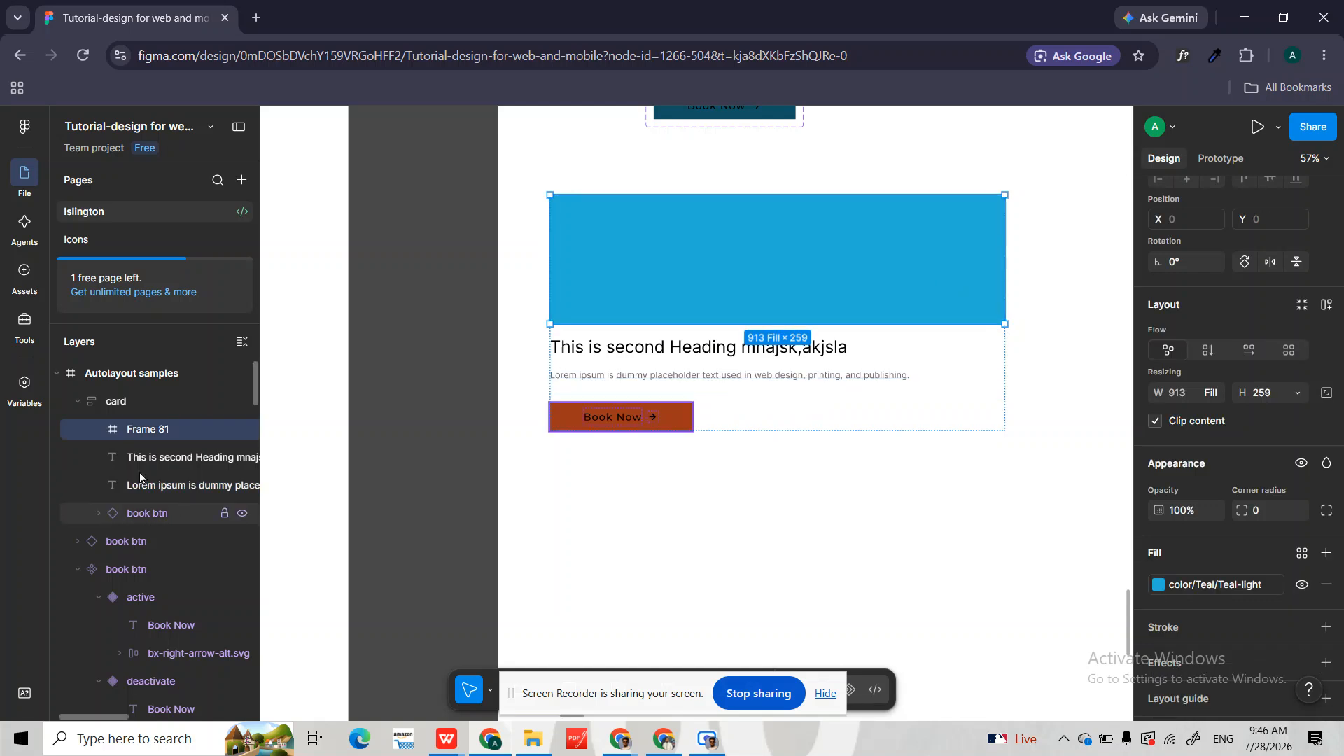
left_click(119, 407)
left_click_drag(1004, 302, 773, 214)
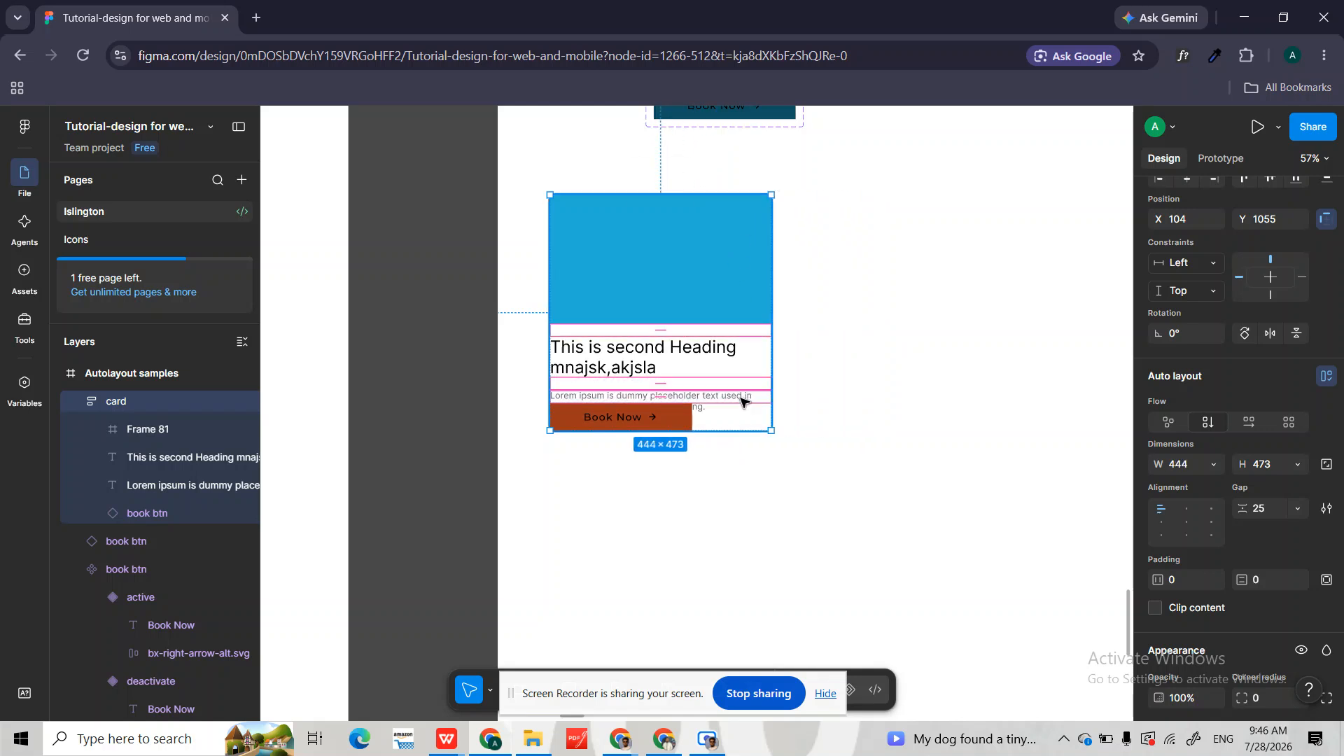
- Switch the height resizing of the card's lorem ipsum paragraph to Hug contents
left_click(744, 401)
scroll(728, 413, "up", 3)
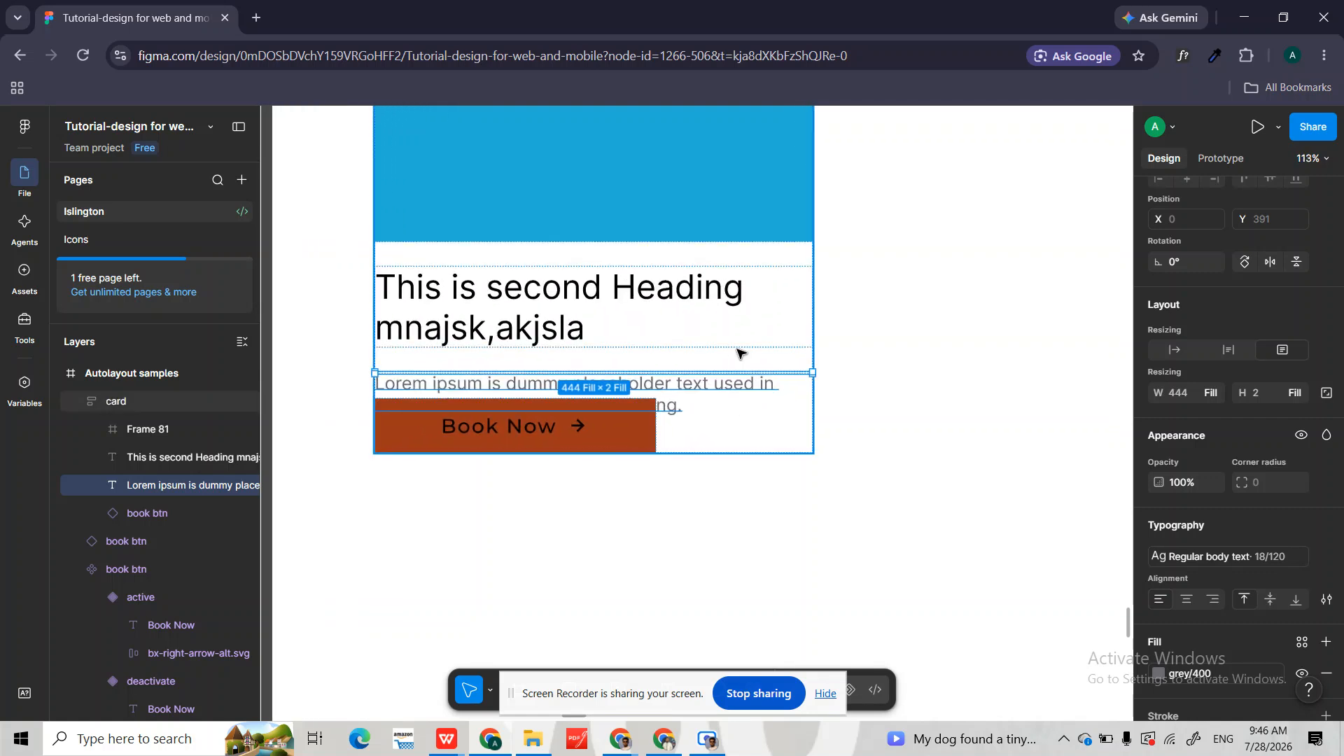
left_click(1295, 394)
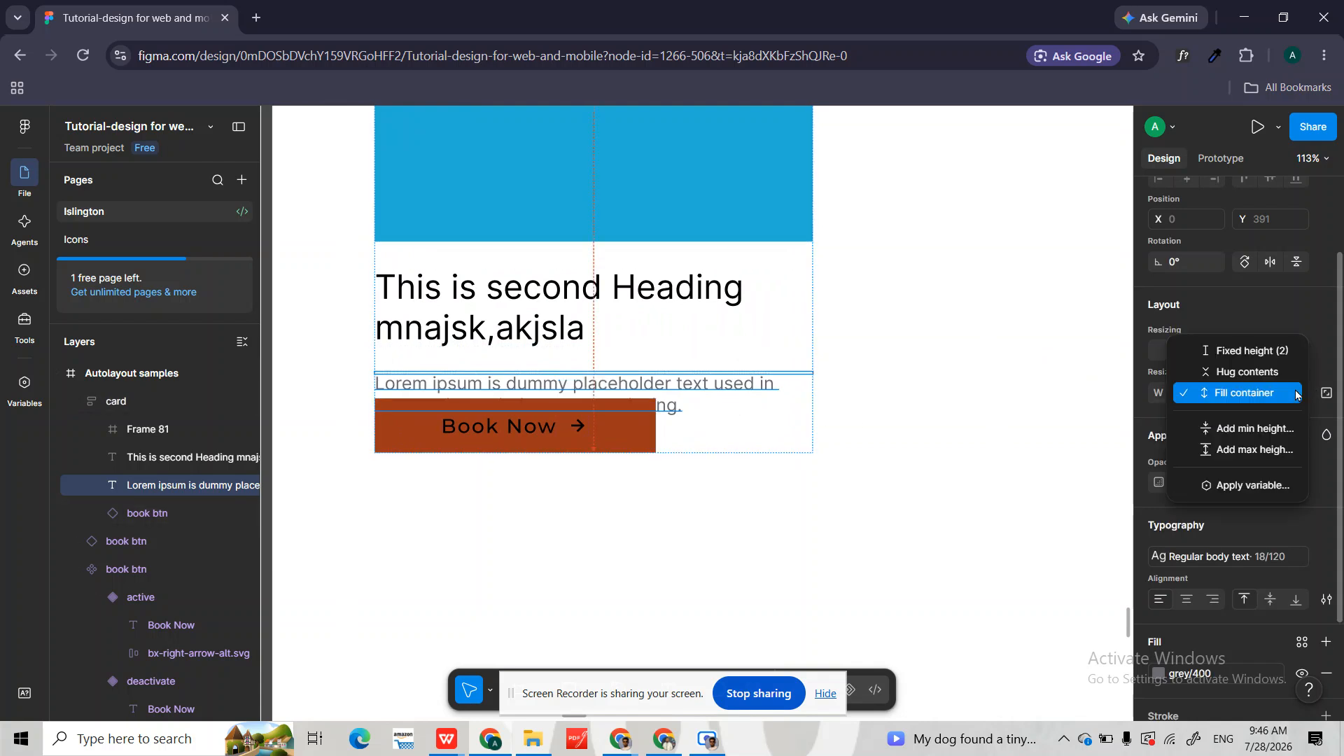
left_click(1254, 372)
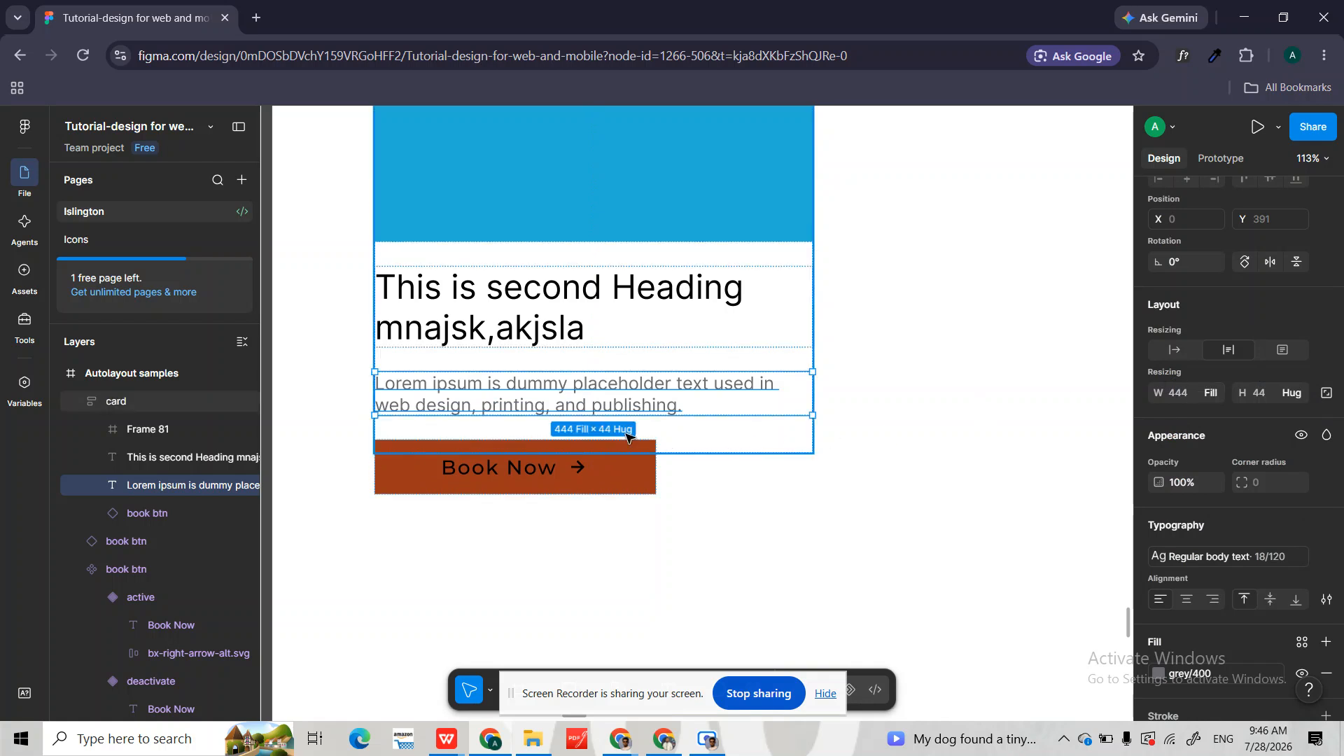
scroll(626, 438, "down", 3)
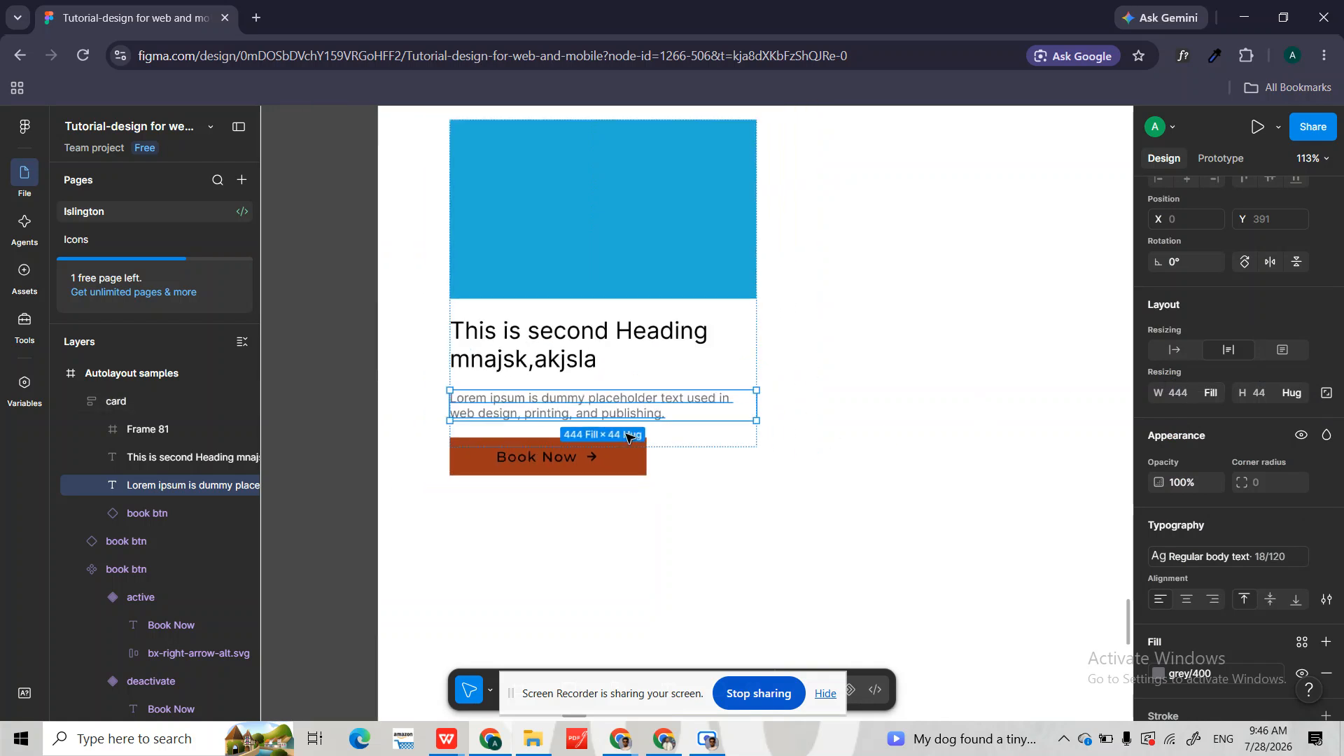
- Narrow the card to about 270 wide and set its height resizing to Hug contents
left_click(105, 405)
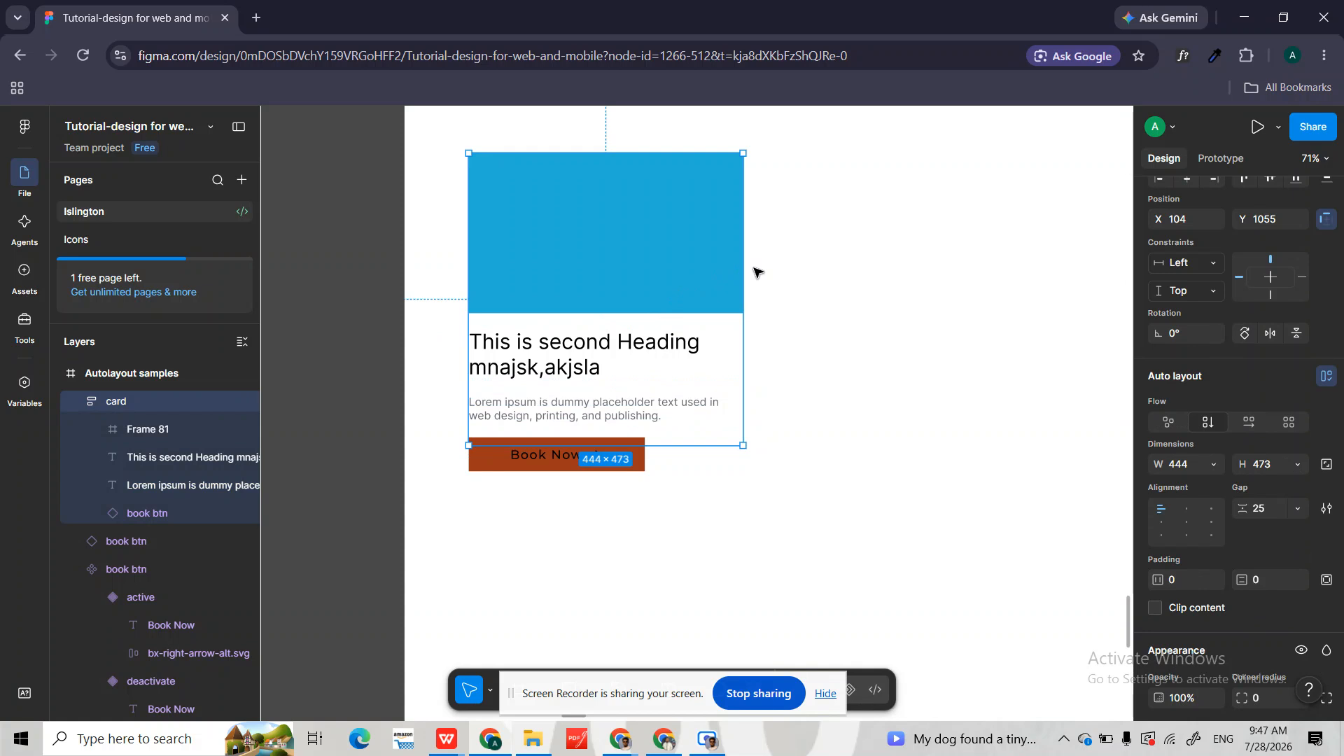
left_click_drag(743, 268, 635, 264)
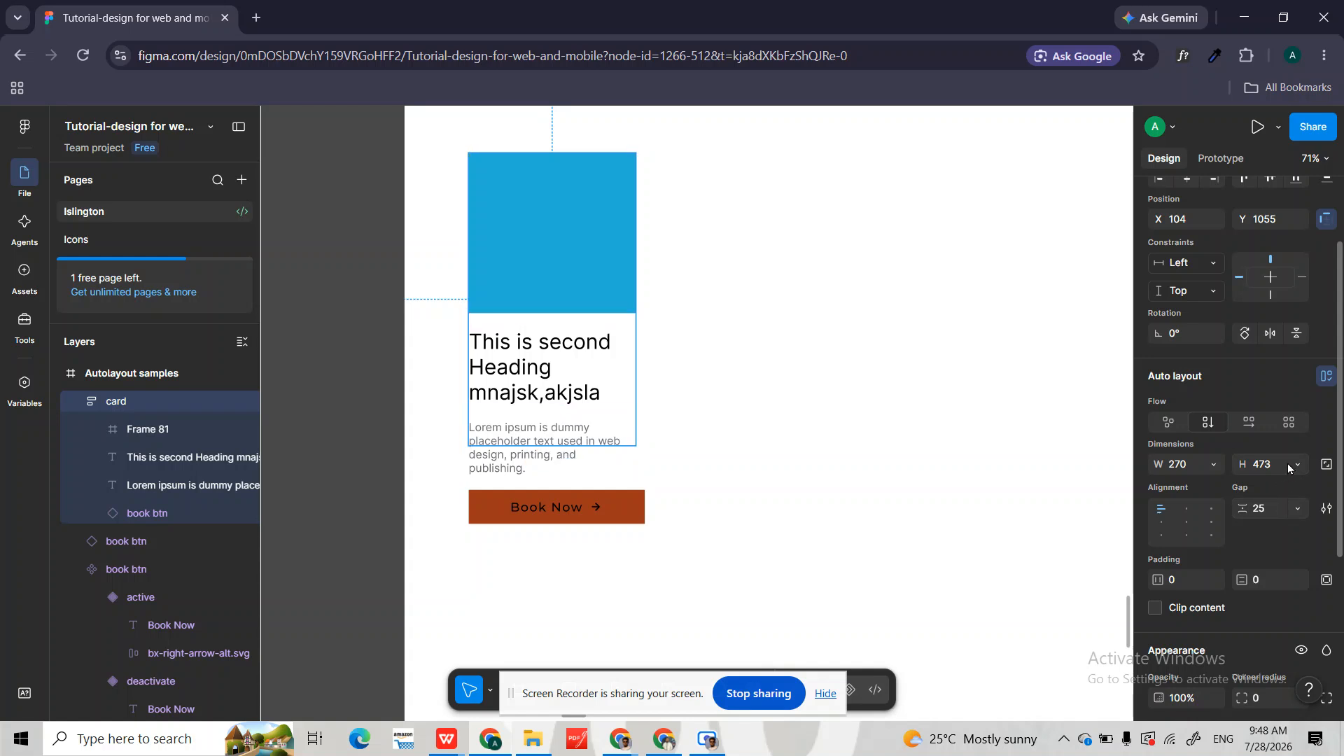
left_click(1297, 465)
left_click(1234, 486)
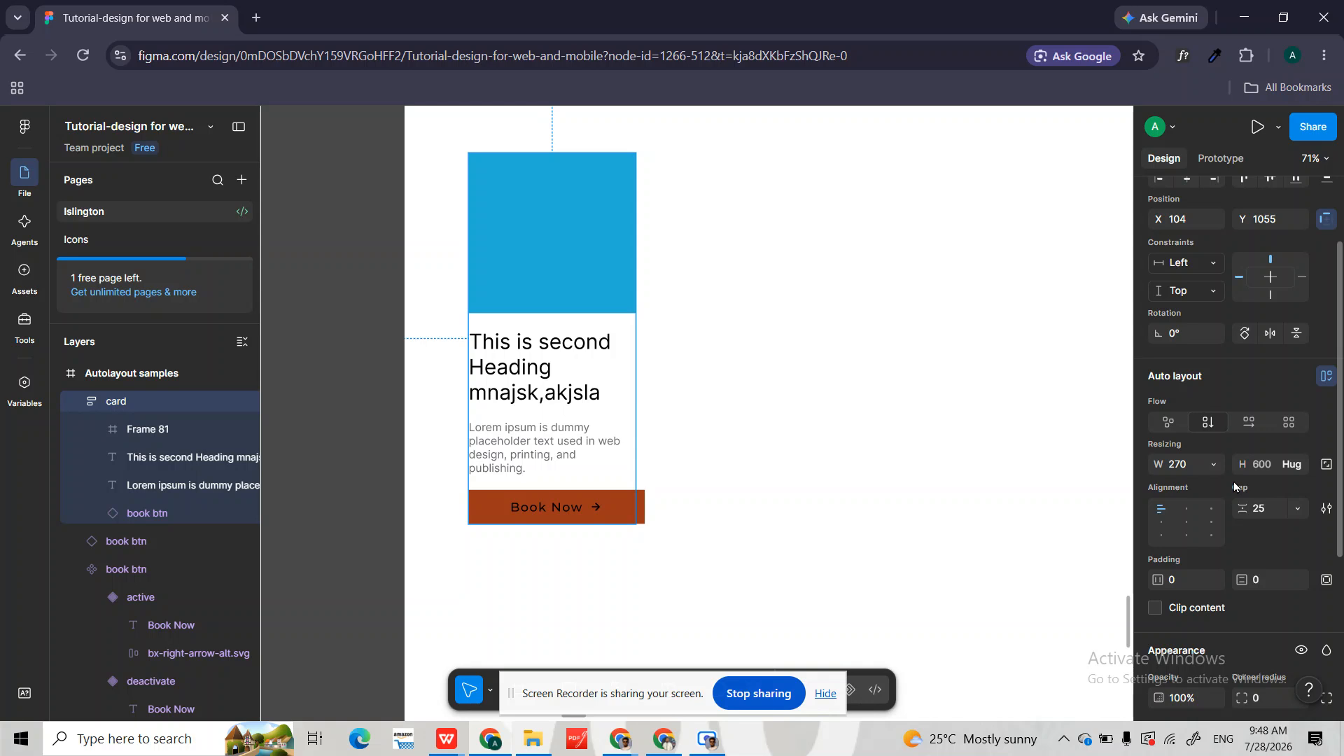
- Widen the card to about 382 and deselect it
mouse_move(635, 335)
left_mouse_down()
mouse_move(833, 339)
mouse_move(906, 311)
mouse_move(586, 302)
mouse_move(735, 297)
mouse_move(990, 322)
mouse_move(655, 340)
left_mouse_up()
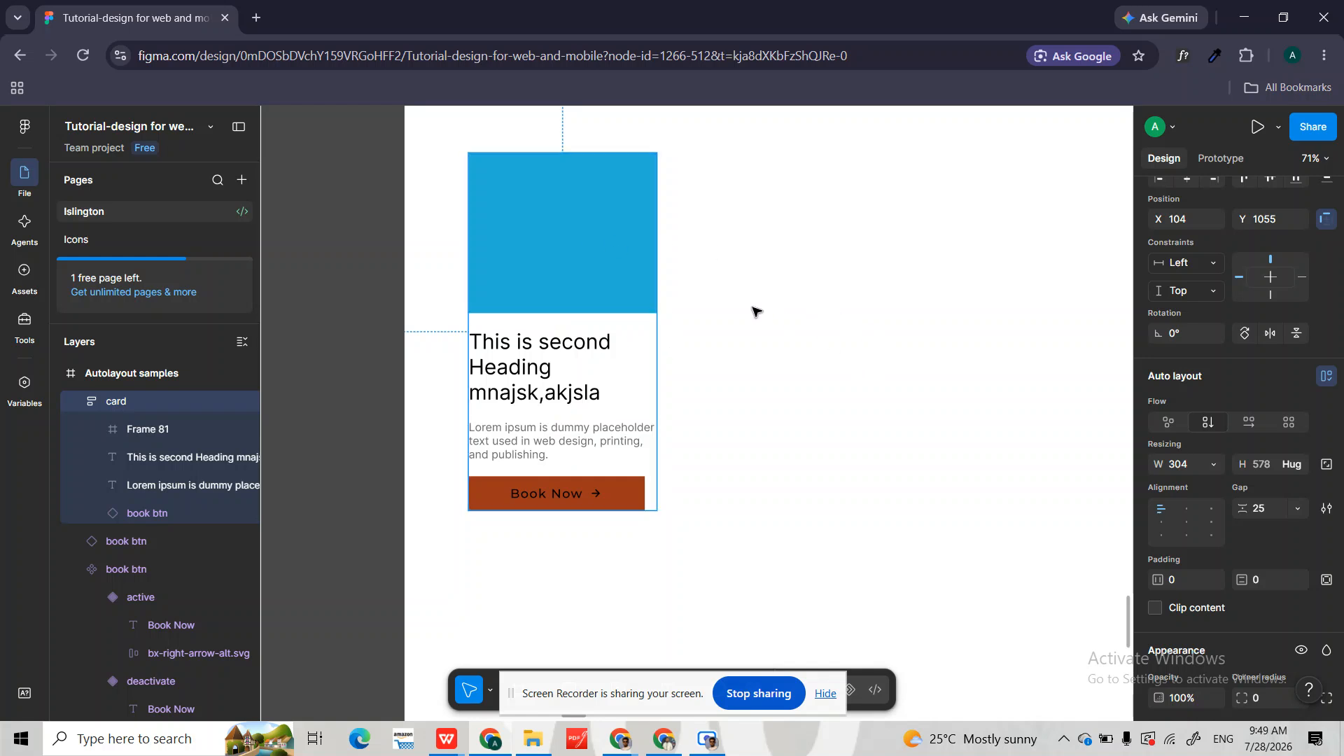
left_click_drag(658, 275, 704, 275)
left_click(888, 294)
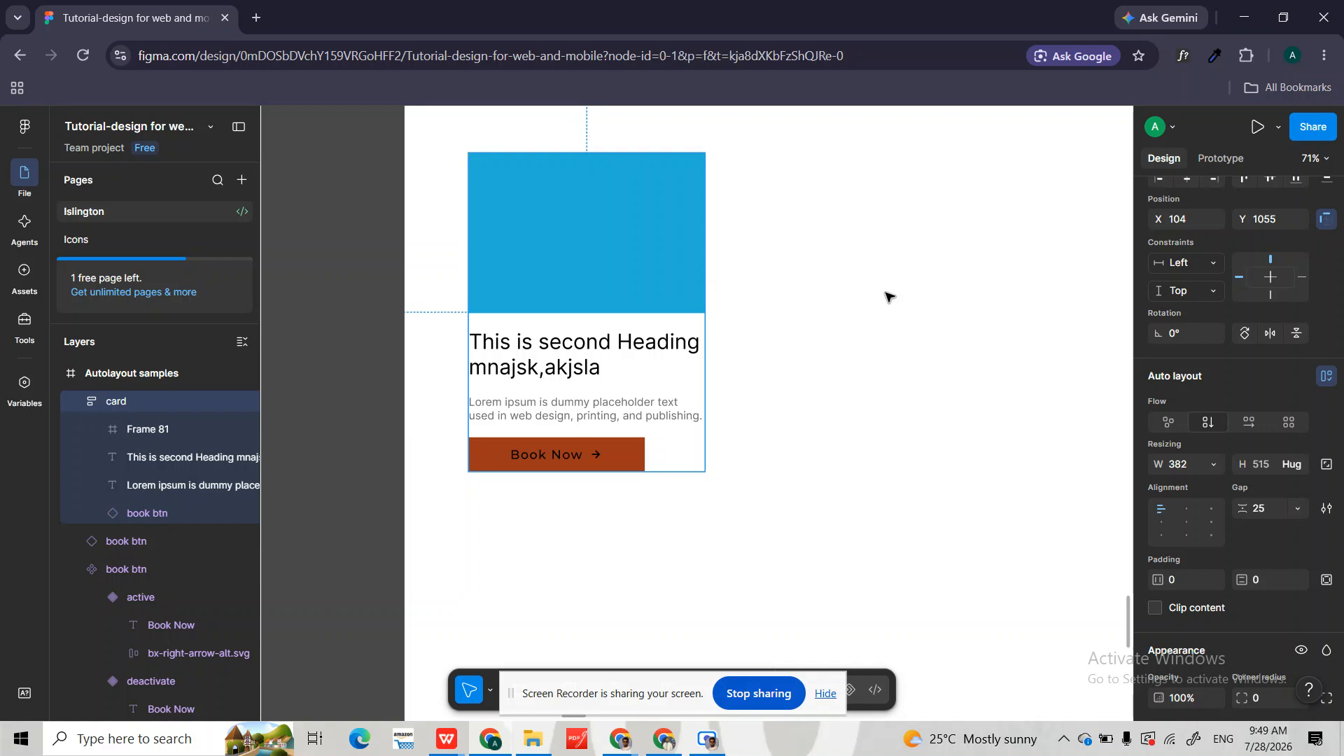
- Move the card to about X 33 and duplicate it twice to form a row of three evenly spaced cards
double_click(564, 231)
left_click_drag(564, 231, 810, 231)
left_click(130, 404)
key("ctrl+d")
key("ctrl+d")
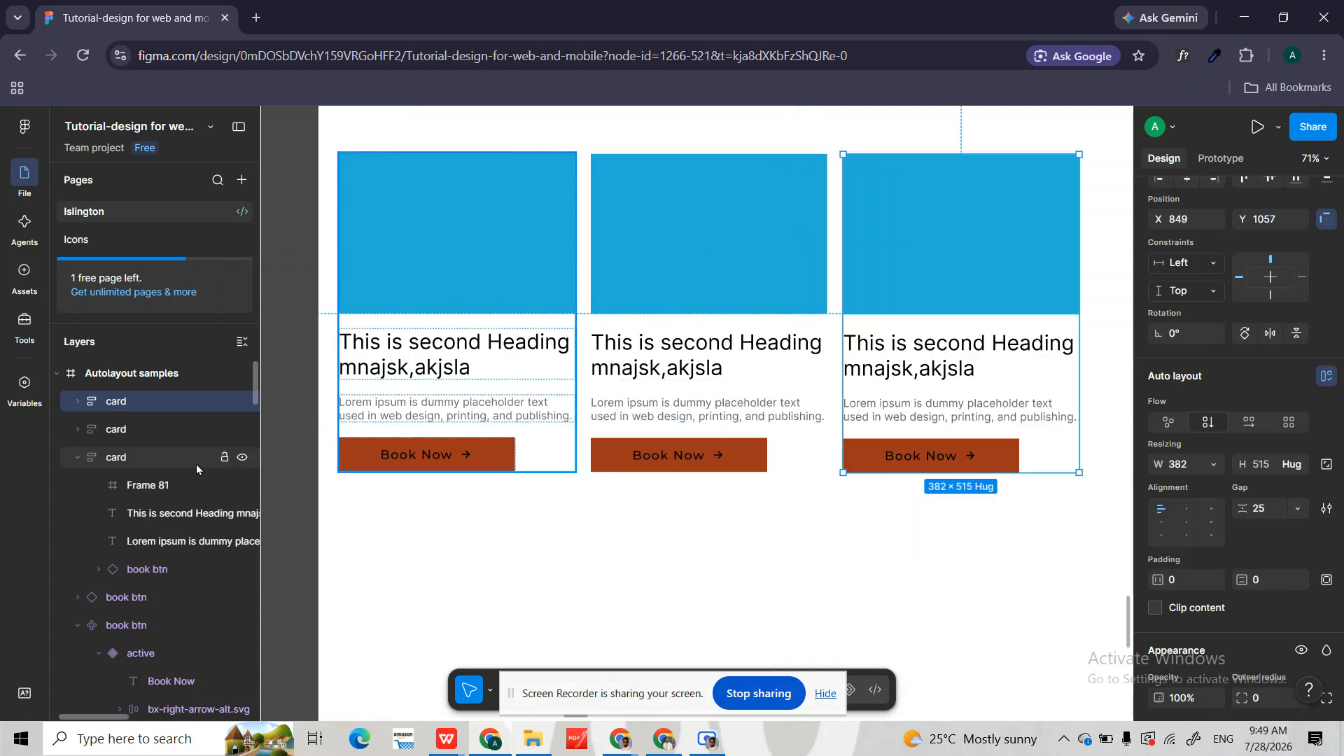
- Wrap the three cards in a horizontal auto layout frame and name it product
left_click(74, 456)
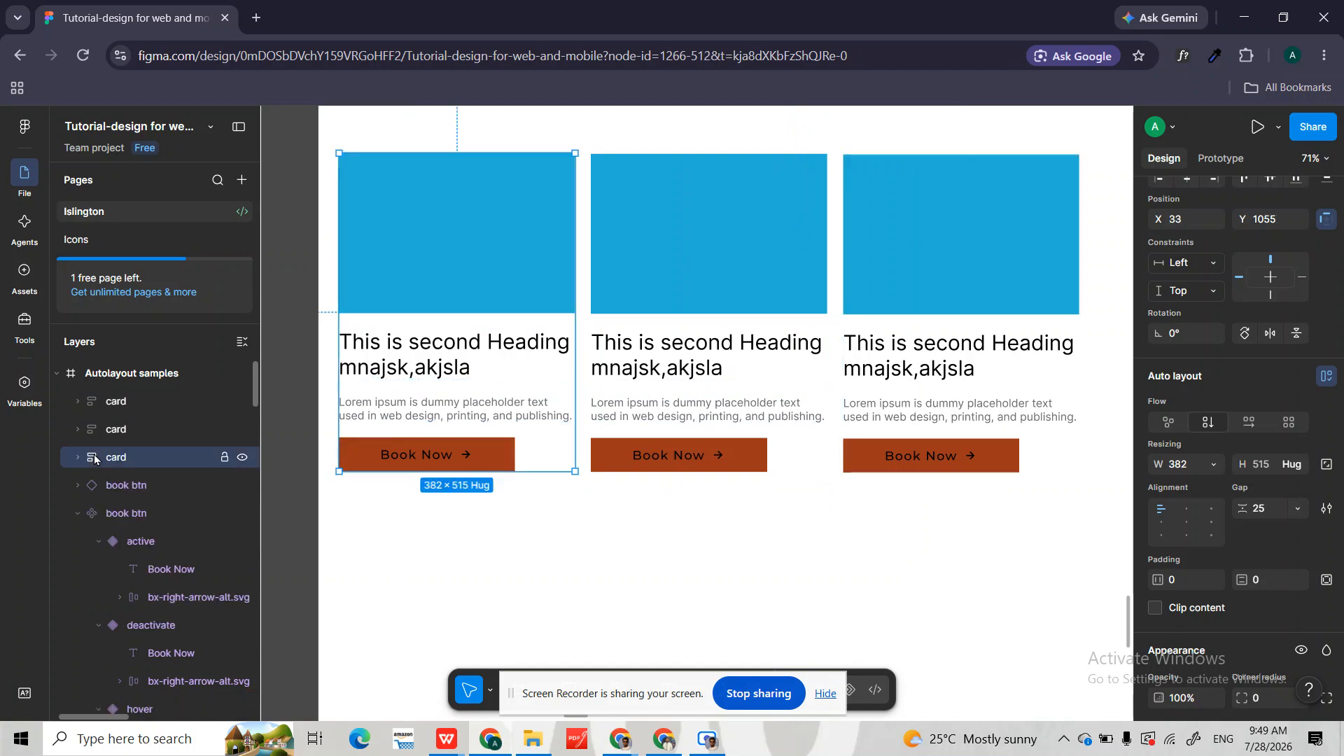
left_click(120, 404, "shift")
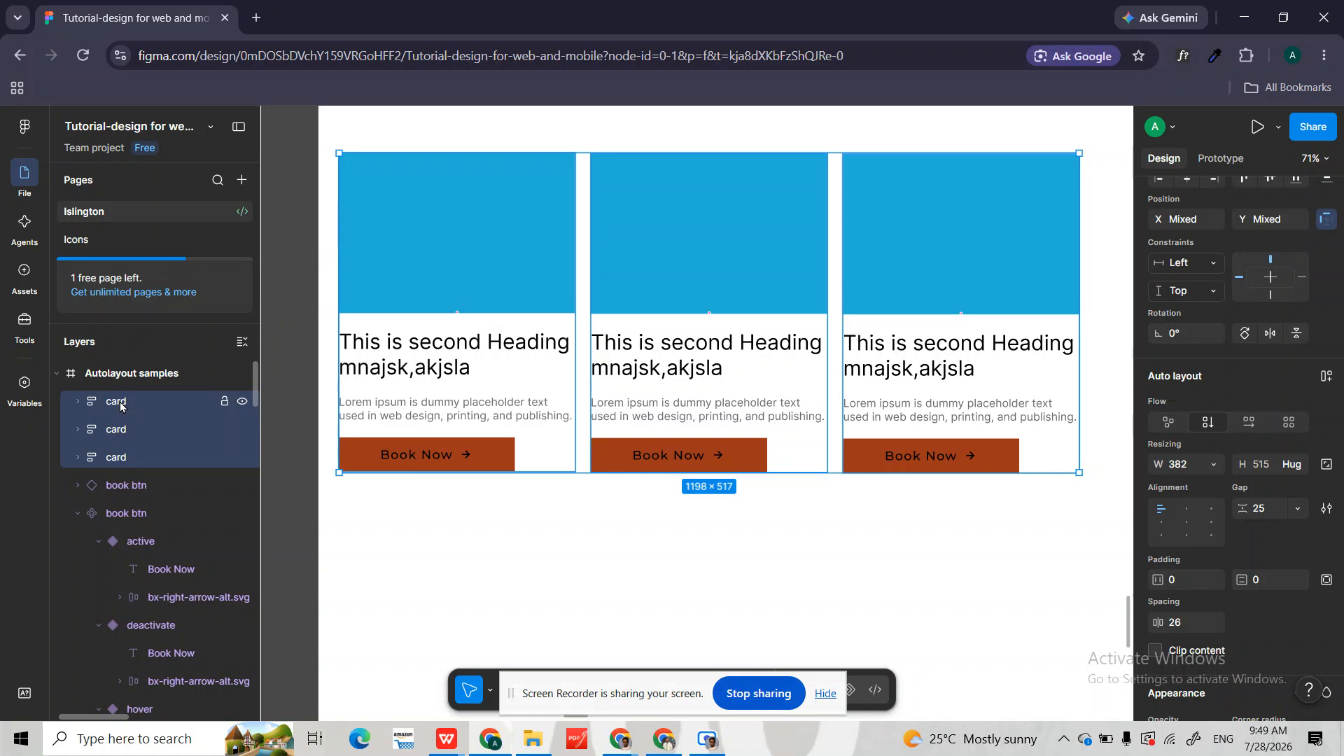
key("shift+a")
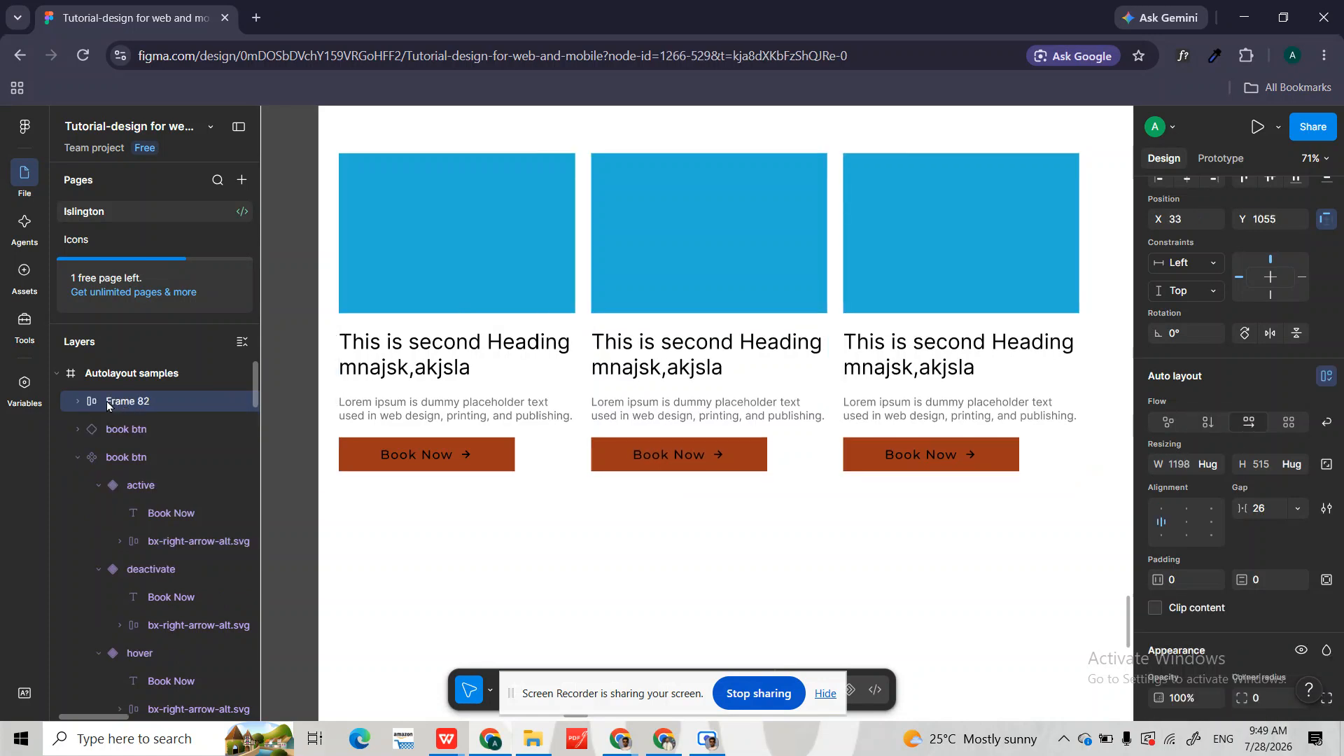
double_click(107, 405)
type("product")
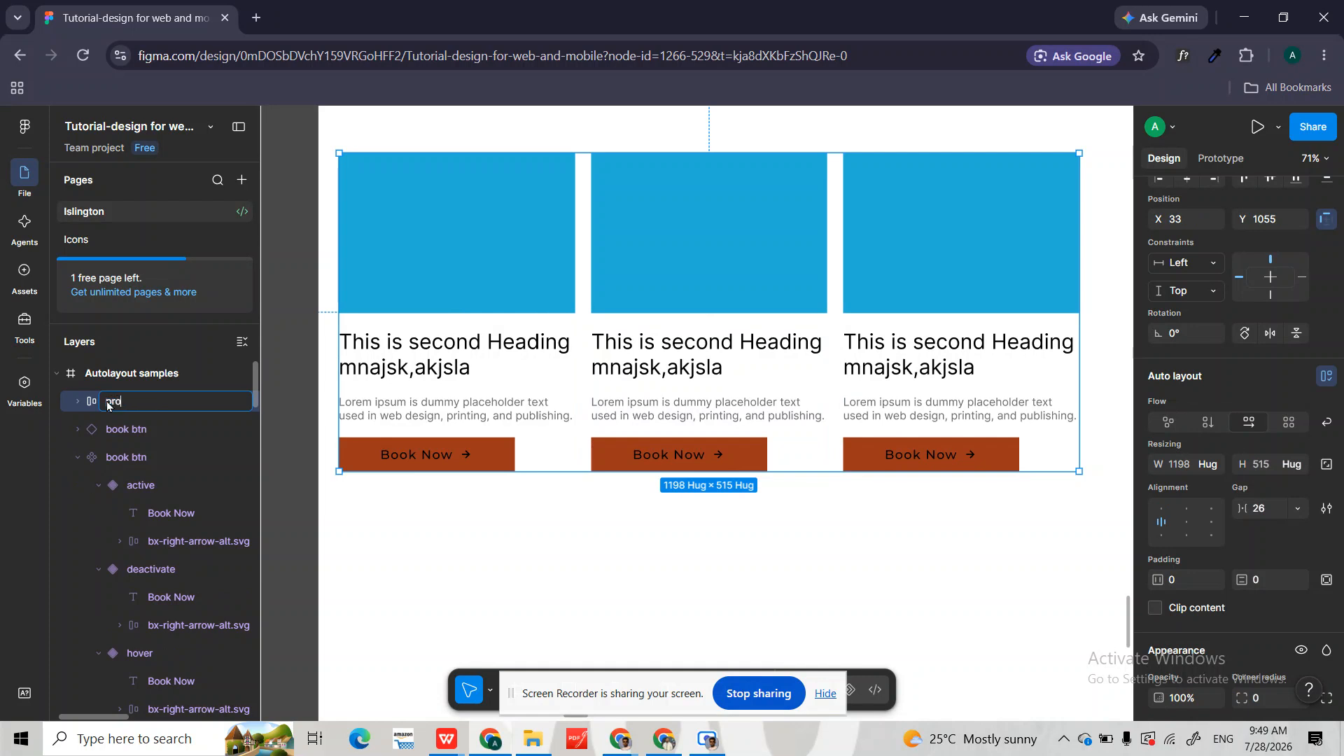
key("Return")
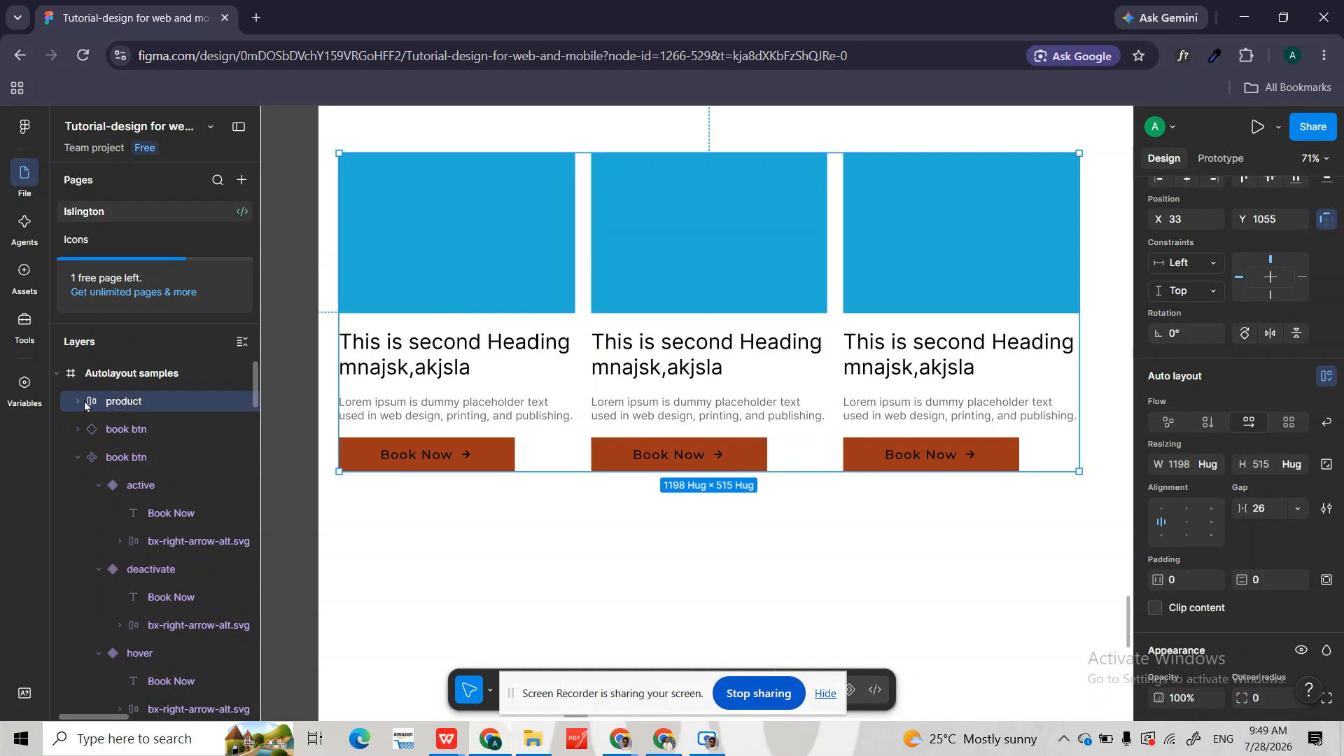
- Expand the product frame's layers and inspect each of its three cards in turn
left_click(79, 402)
left_click(142, 456)
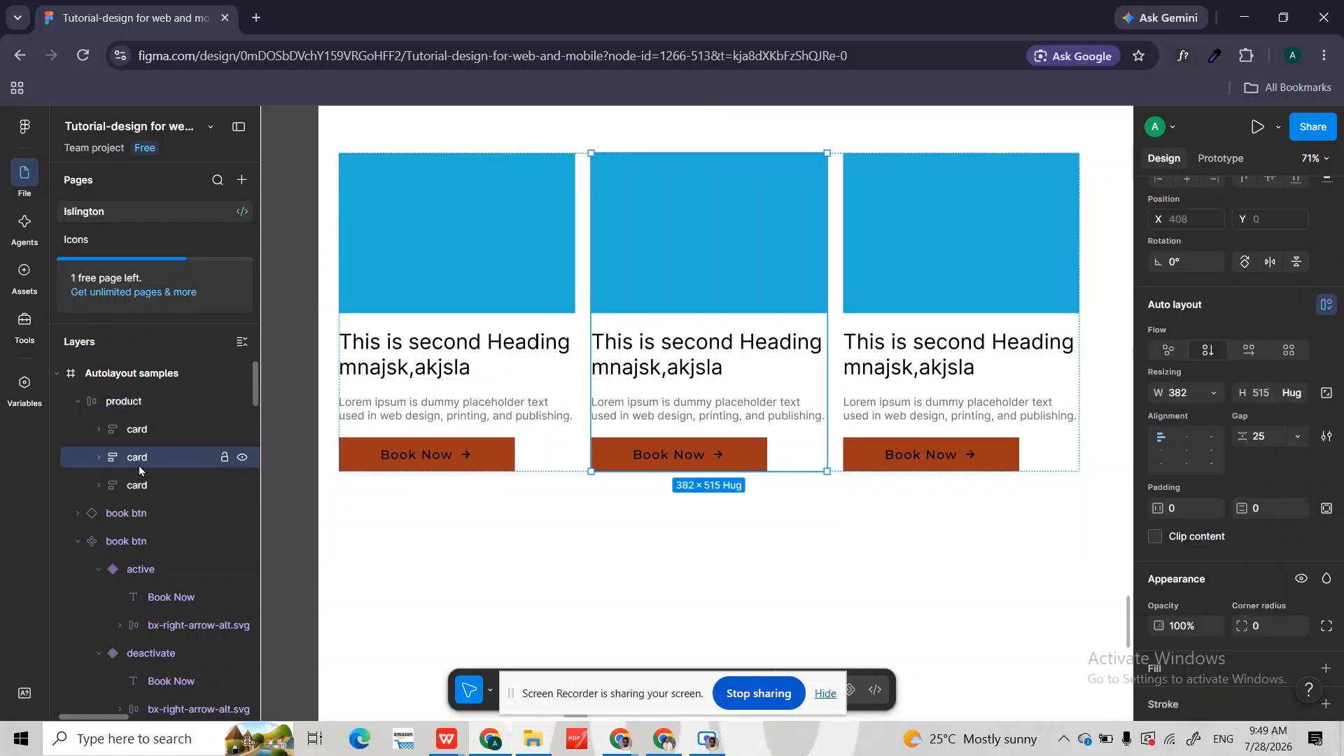
left_click(137, 486)
left_click(136, 429)
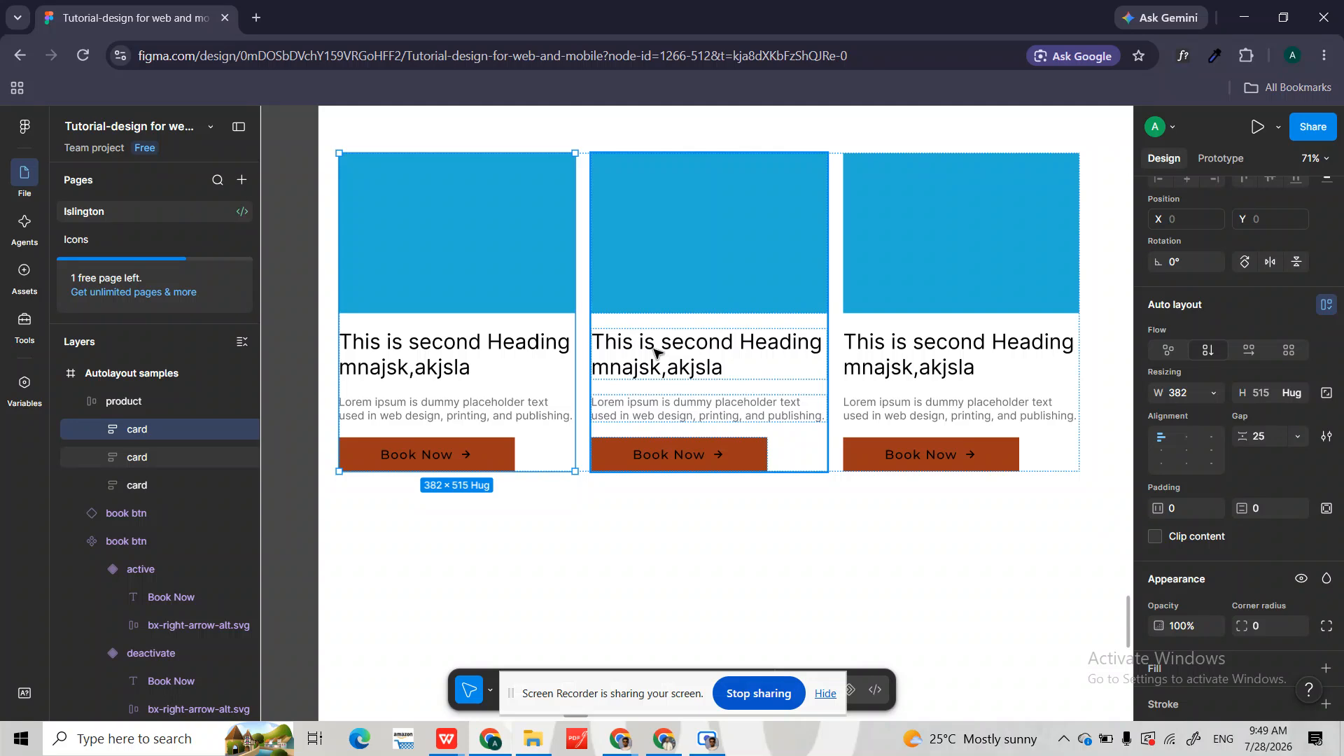
scroll(655, 348, "down", 3)
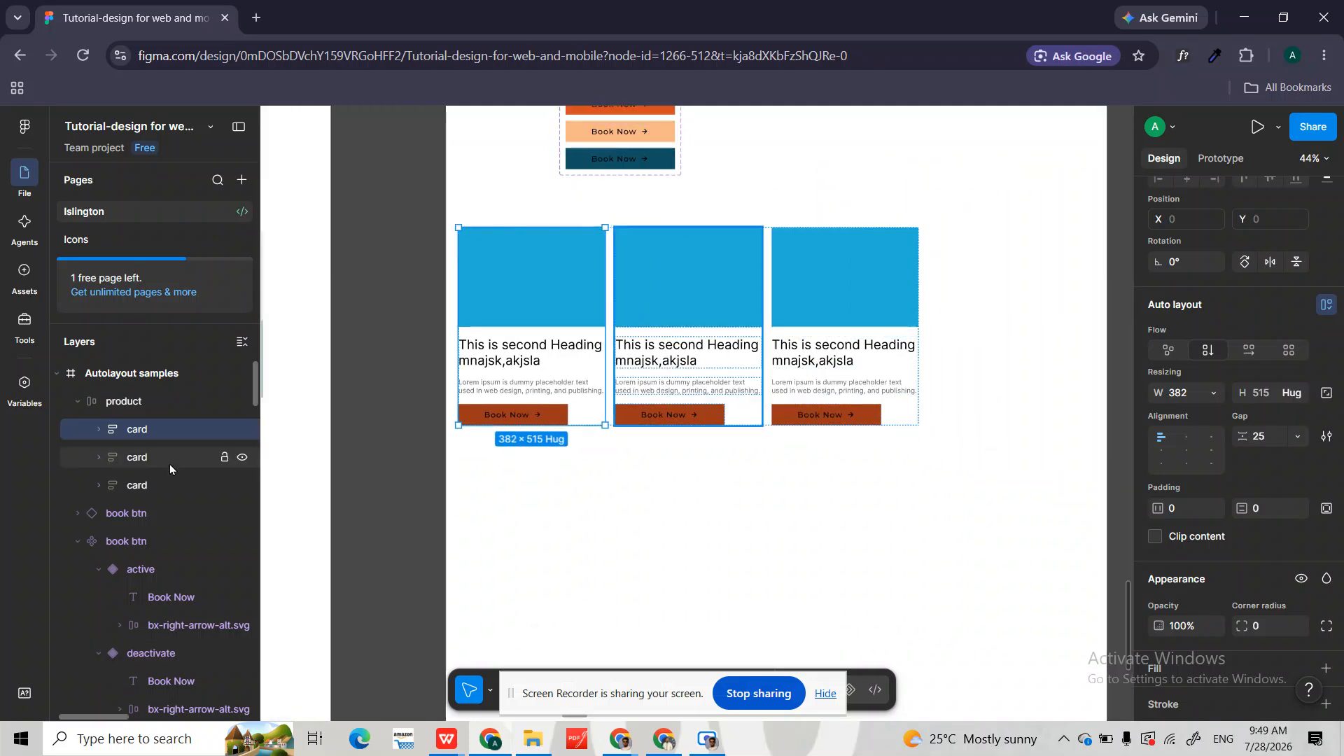
- Try to widen the product frame with its cards at fixed width
left_click(121, 403)
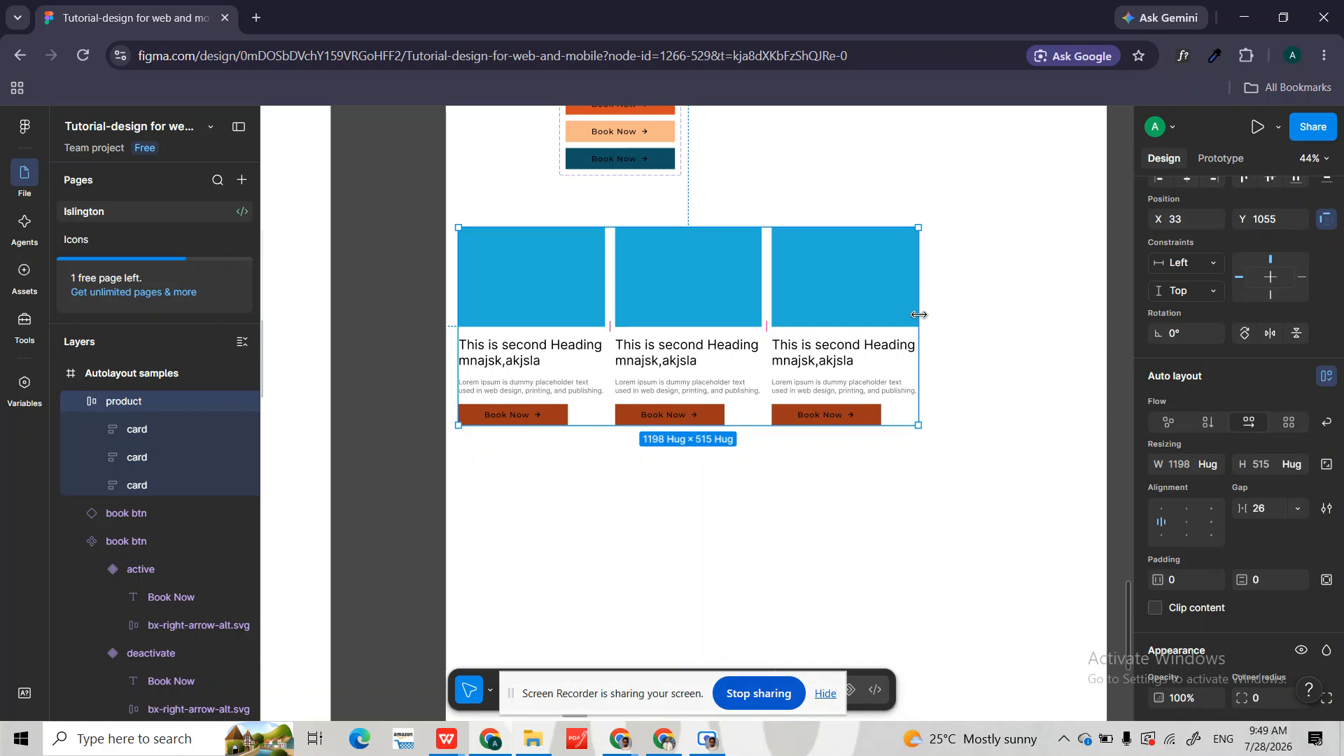
left_click_drag(919, 315, 972, 306)
double_click(973, 306)
- Set the width resizing of all three cards in the product frame to Fill container
left_click(144, 428)
left_click(139, 485, "shift")
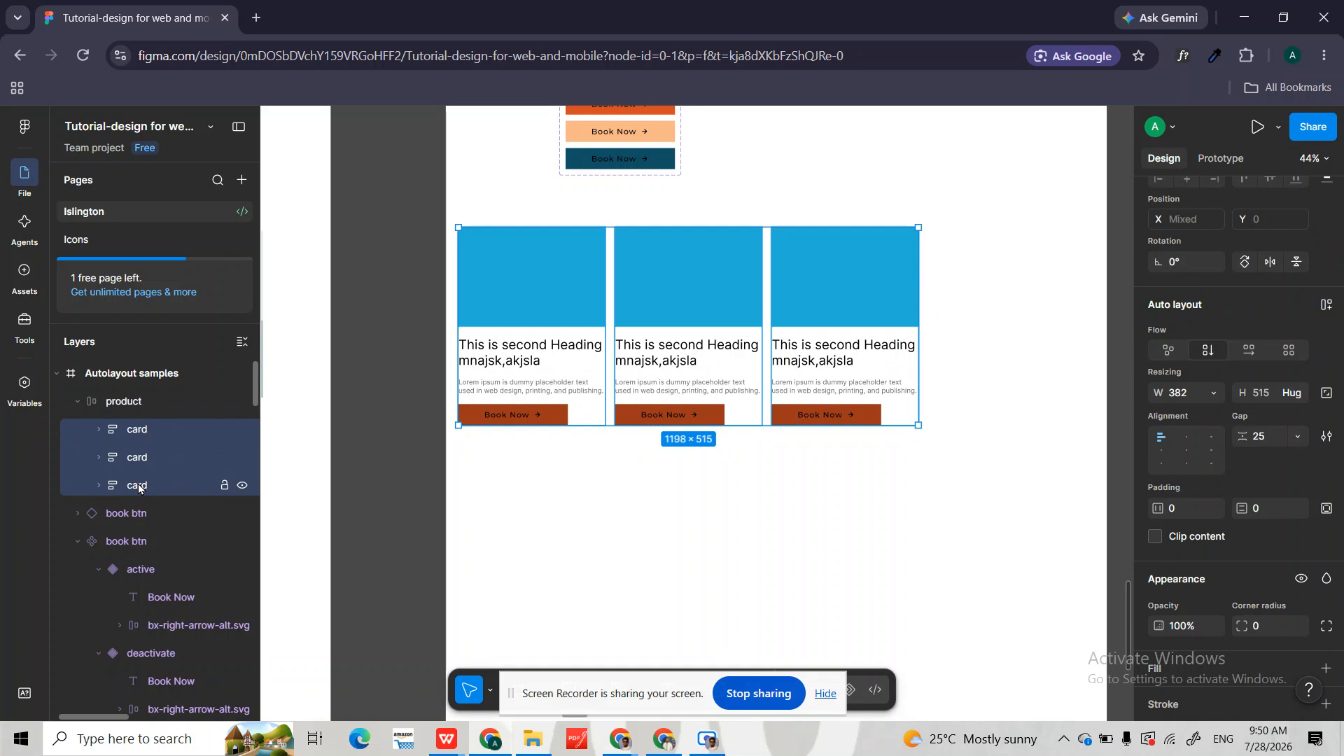
left_click(1213, 394)
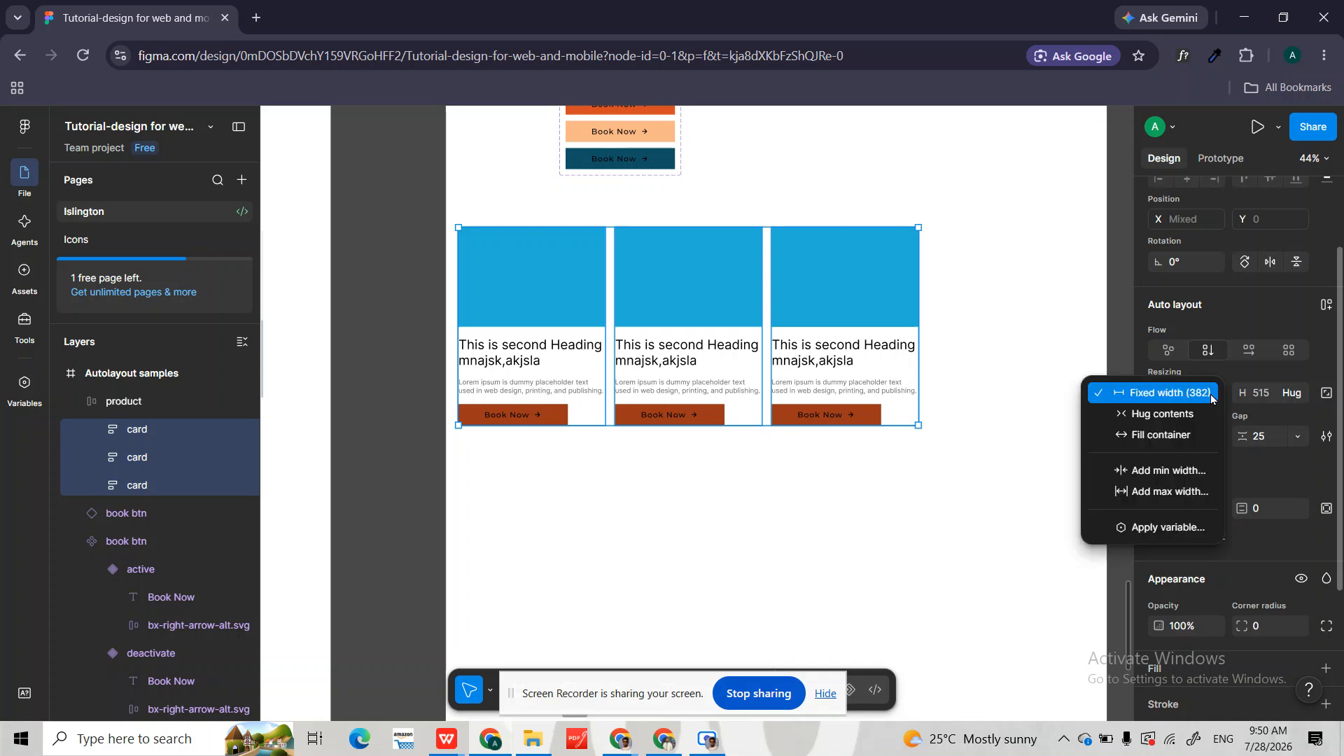
left_click(1154, 436)
- Narrow the product frame to about 1136 wide
left_click(124, 401)
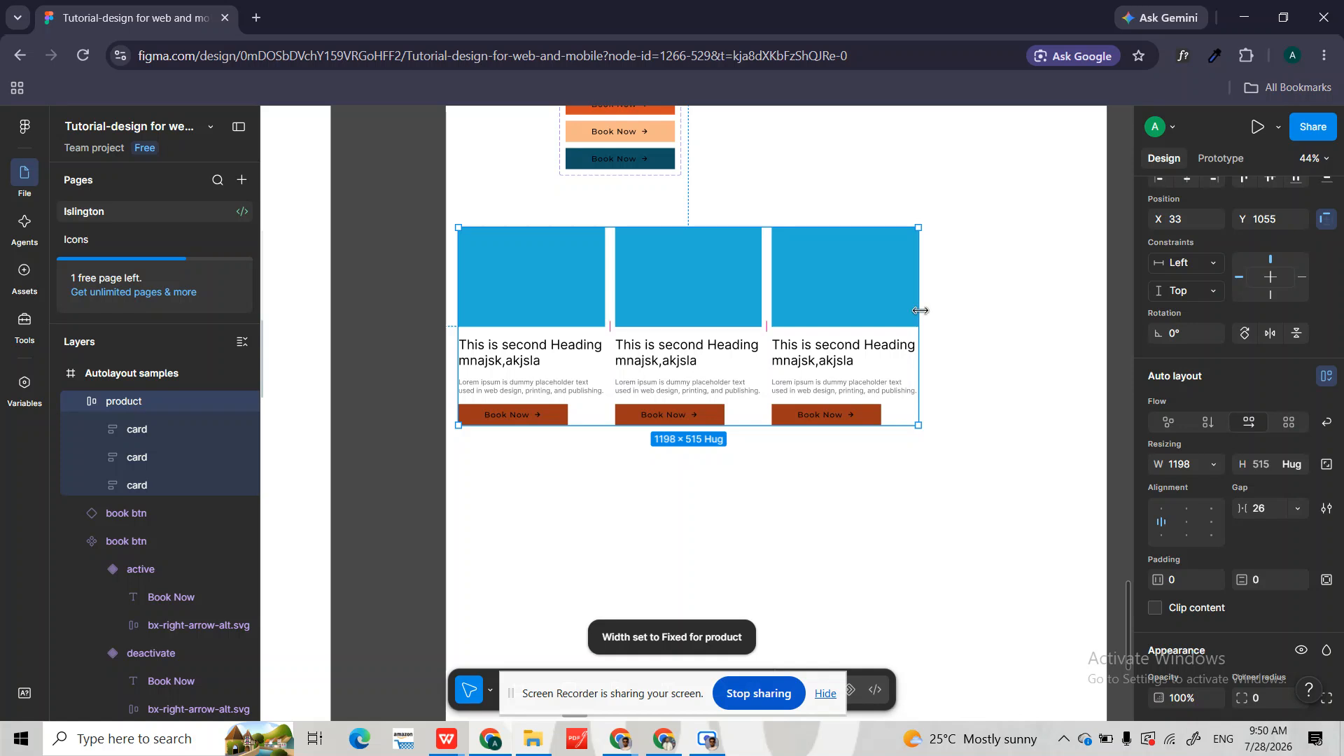
mouse_move(920, 308)
left_mouse_down()
mouse_move(1111, 304)
mouse_move(699, 304)
mouse_move(1050, 303)
mouse_move(821, 314)
mouse_move(1028, 311)
mouse_move(822, 304)
mouse_move(937, 309)
mouse_move(895, 306)
mouse_move(914, 308)
left_mouse_up()
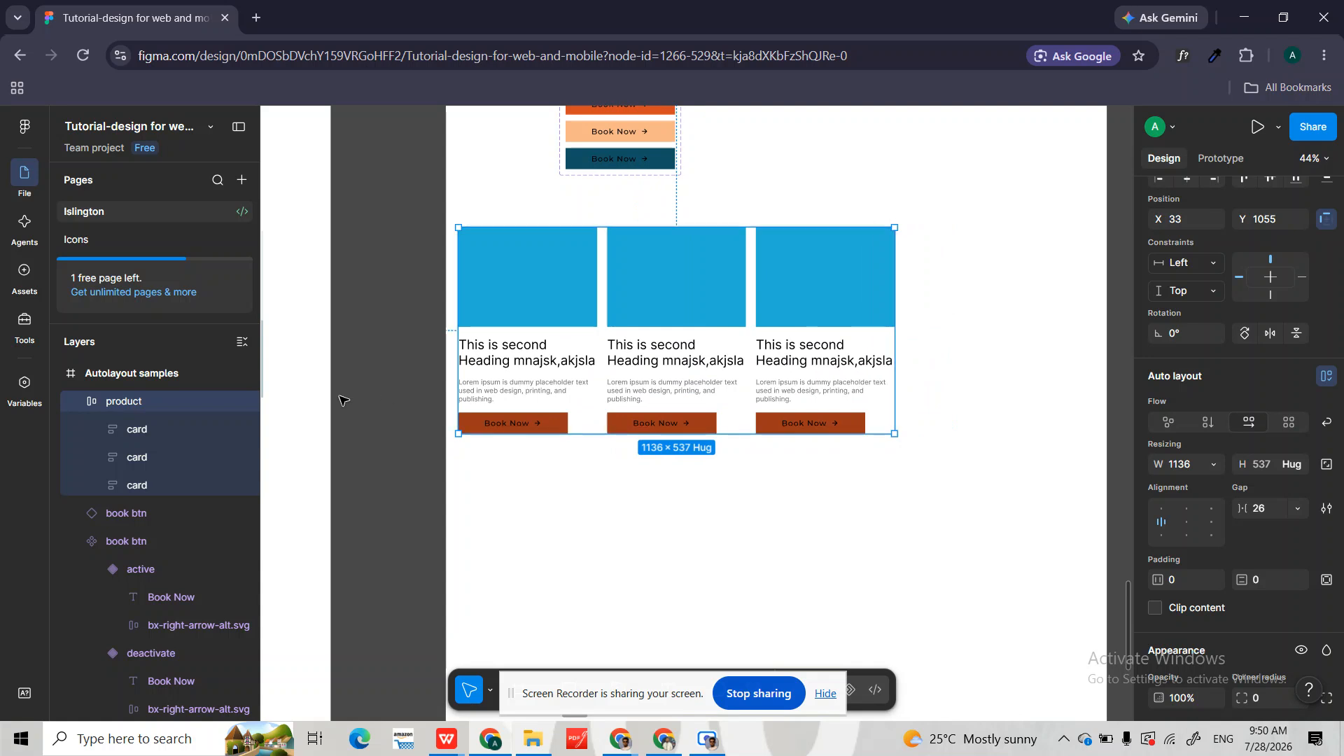
- Try a vertical flow on the product frame narrowed to about 546 wide, and undo these changes
left_click(1213, 430)
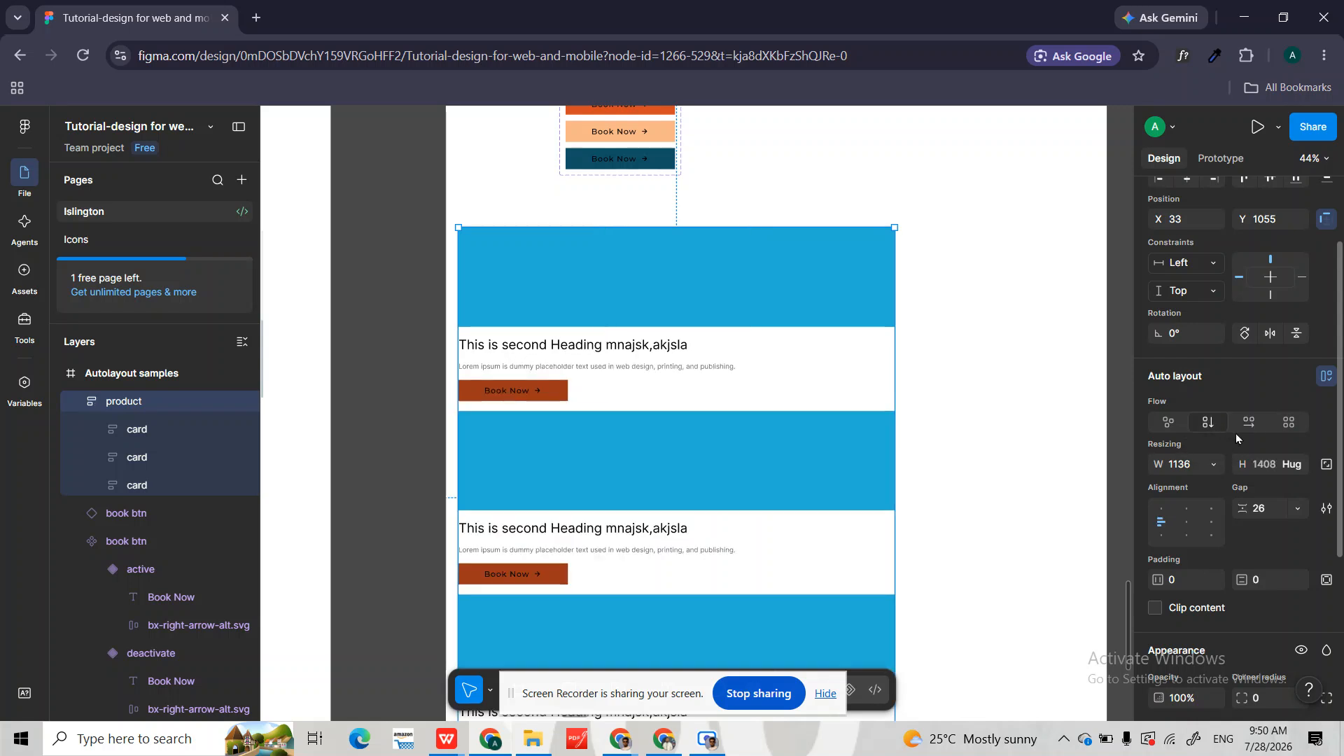
left_click(1250, 428)
left_click(1217, 429)
left_click_drag(896, 468, 667, 454)
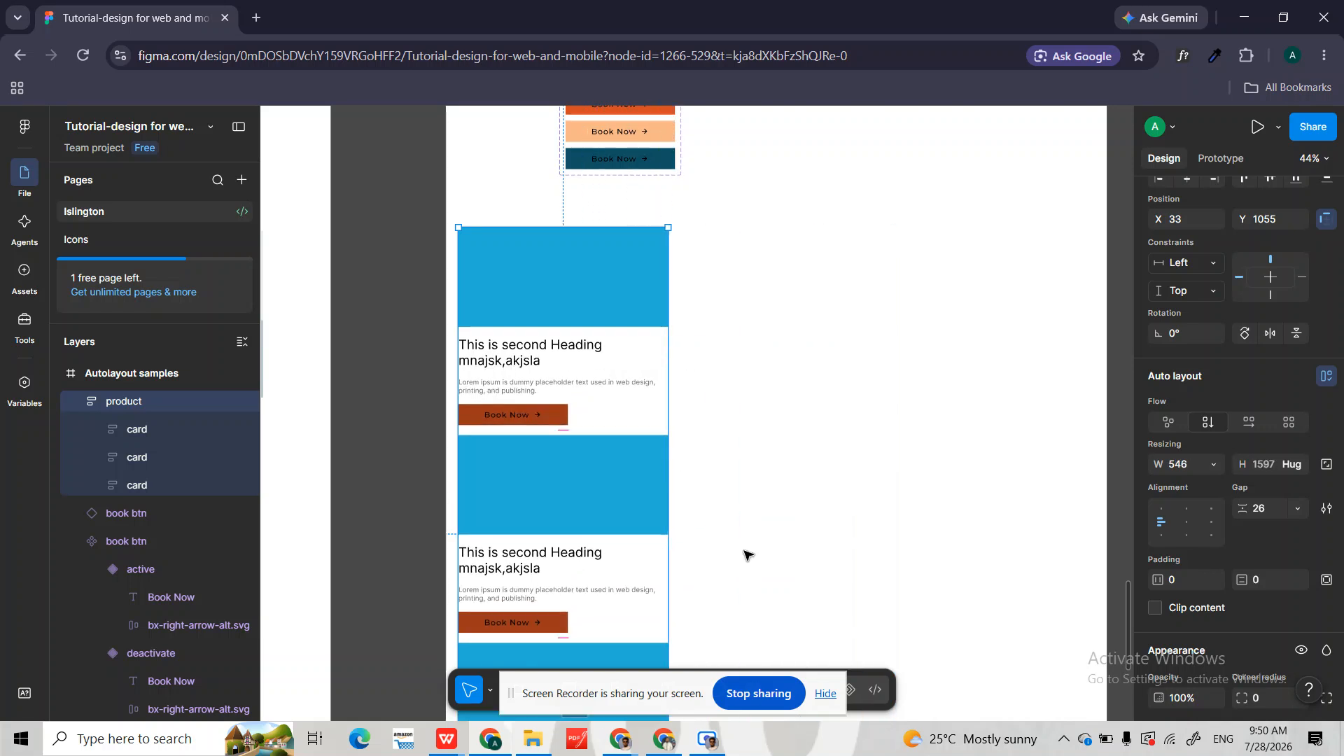
key("ctrl+z")
key("ctrl+z")
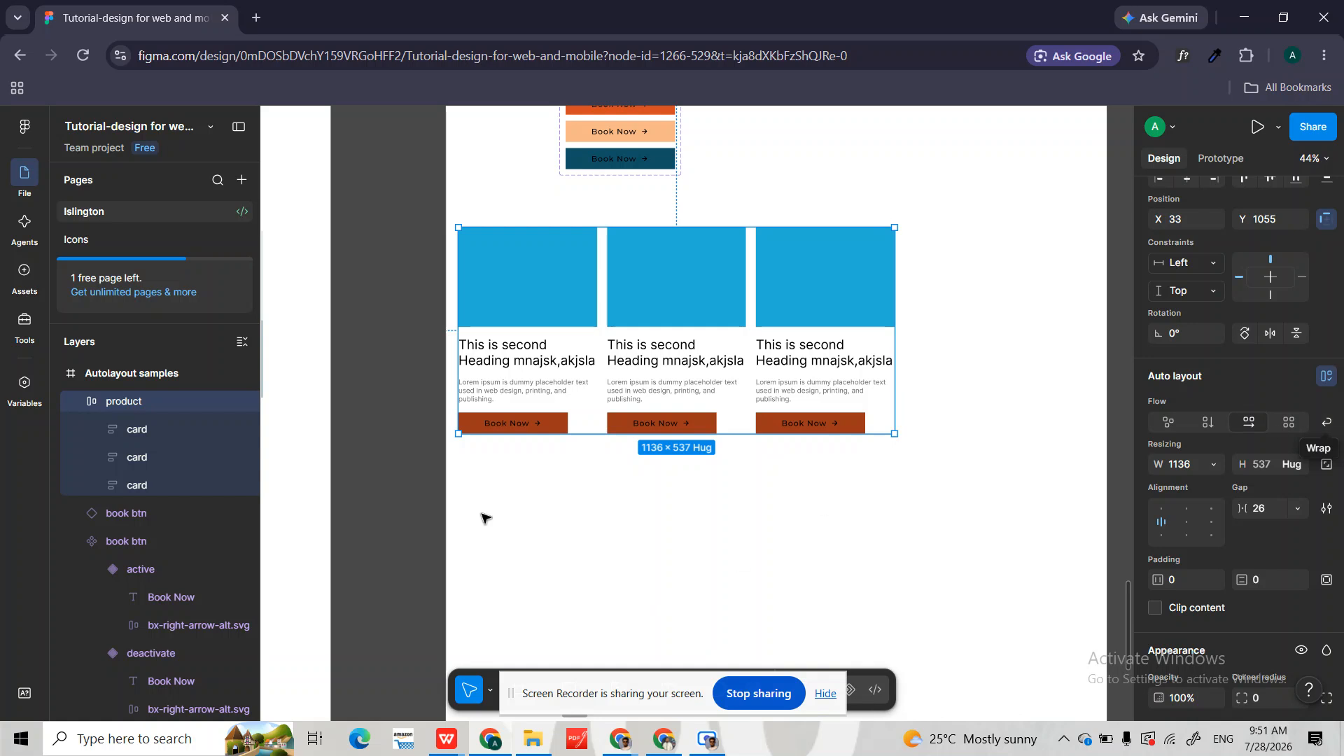
- Narrow the product frame to about 1006 wide and turn on wrapping for its horizontal flow
left_click_drag(897, 320, 846, 332)
left_click(1326, 421)
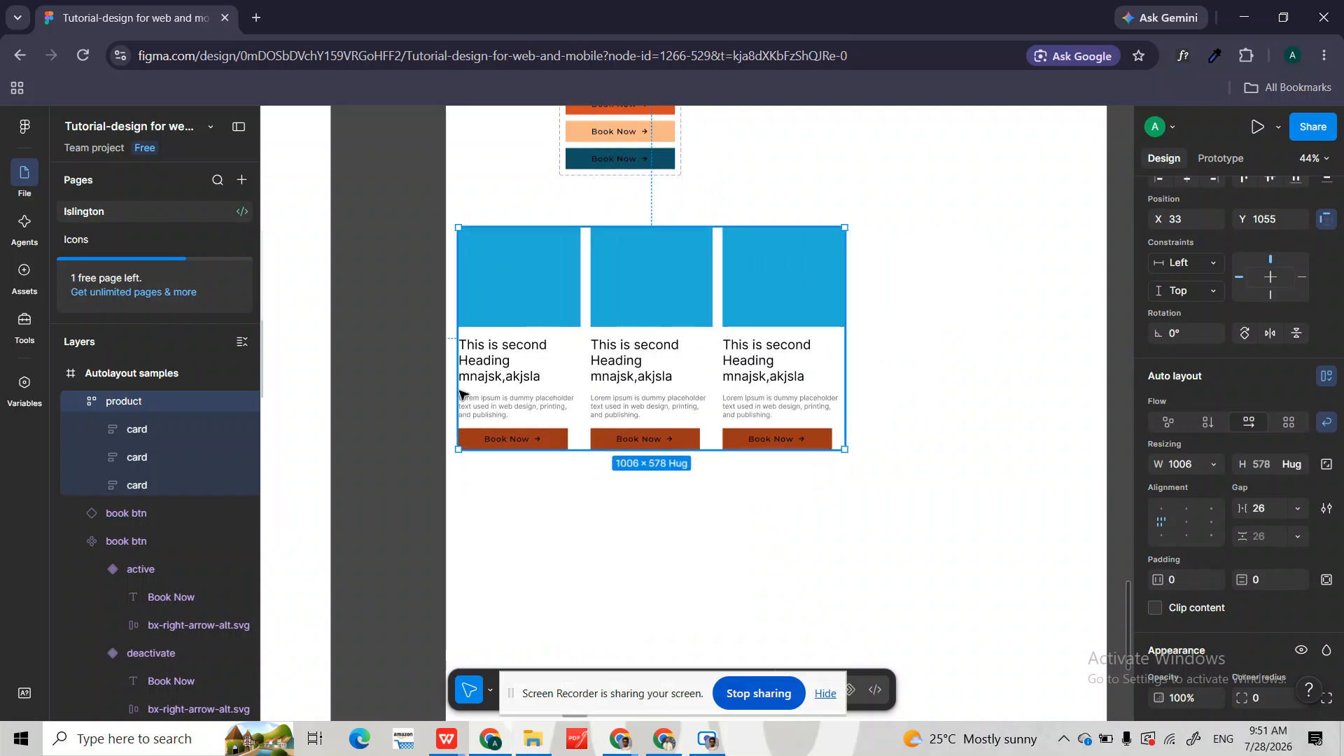
- Add a minimum width of 300 to all three cards in the product frame
left_click(145, 431)
left_click(136, 486, "shift")
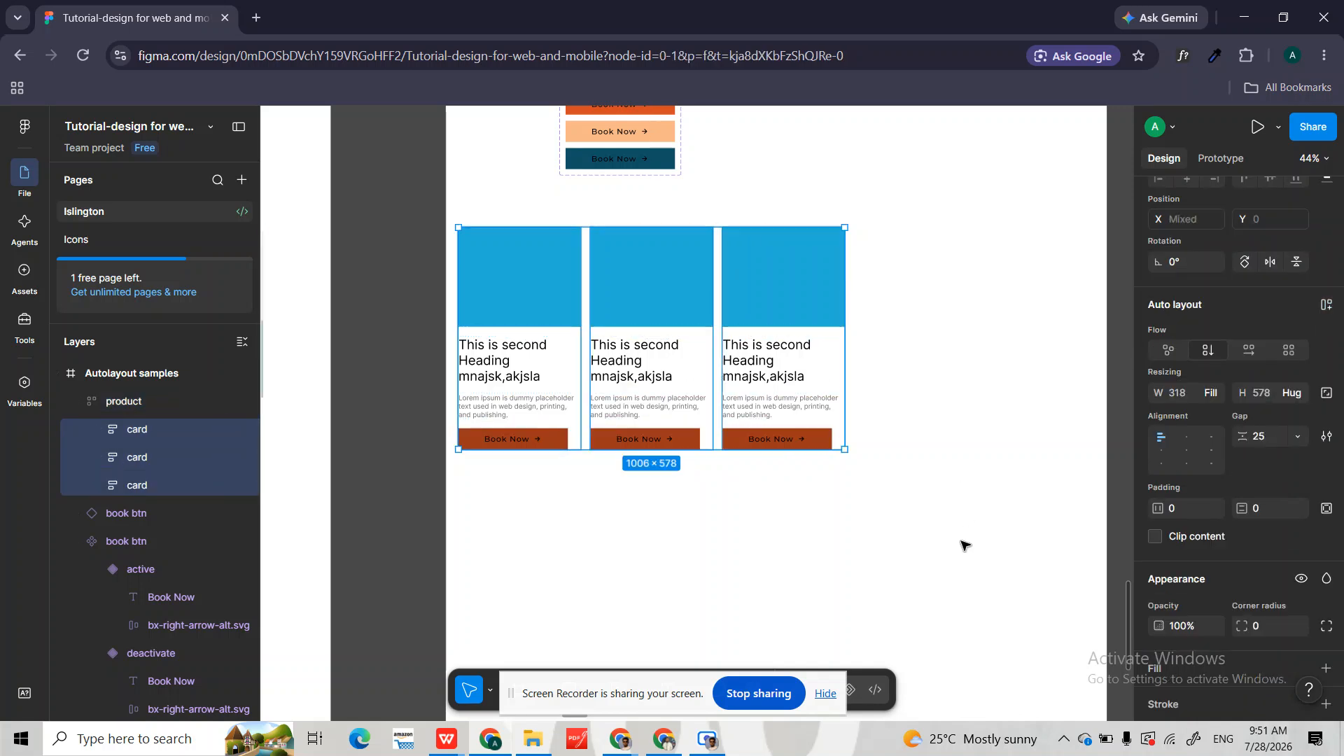
left_click(1216, 395)
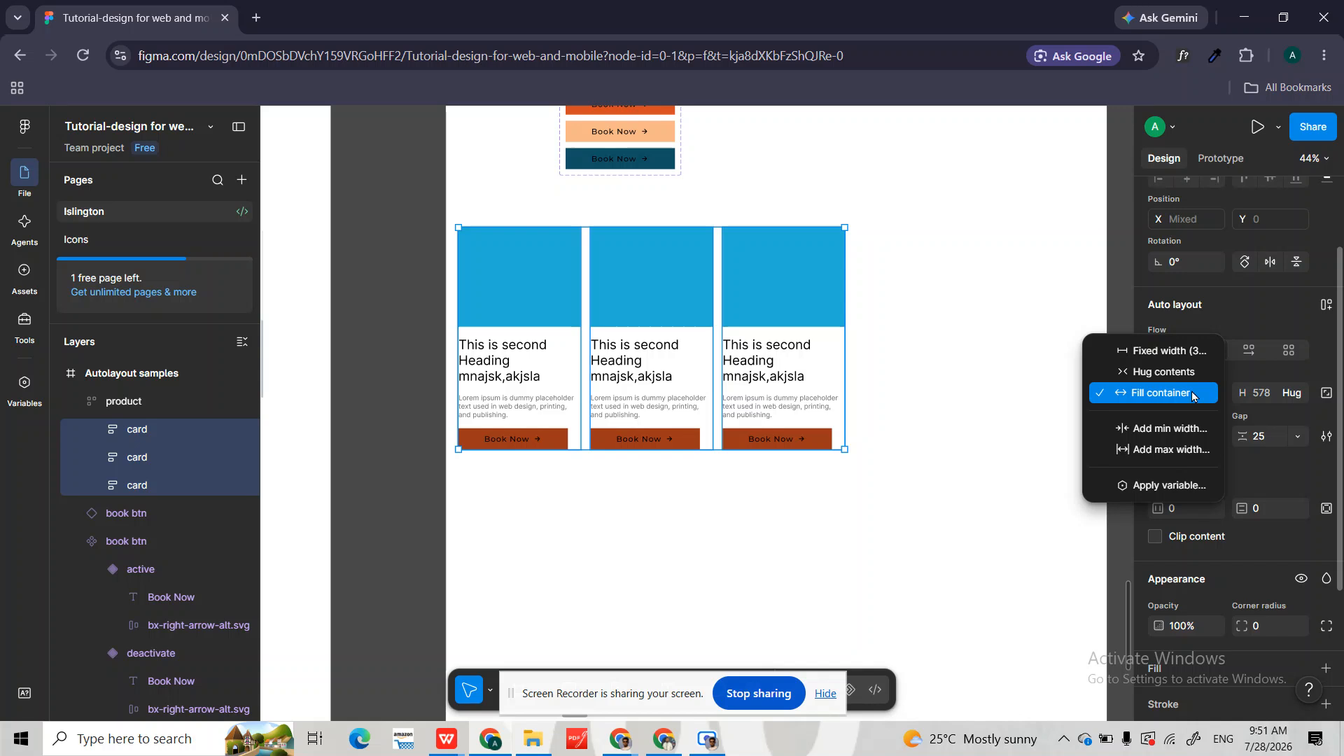
left_click(1151, 428)
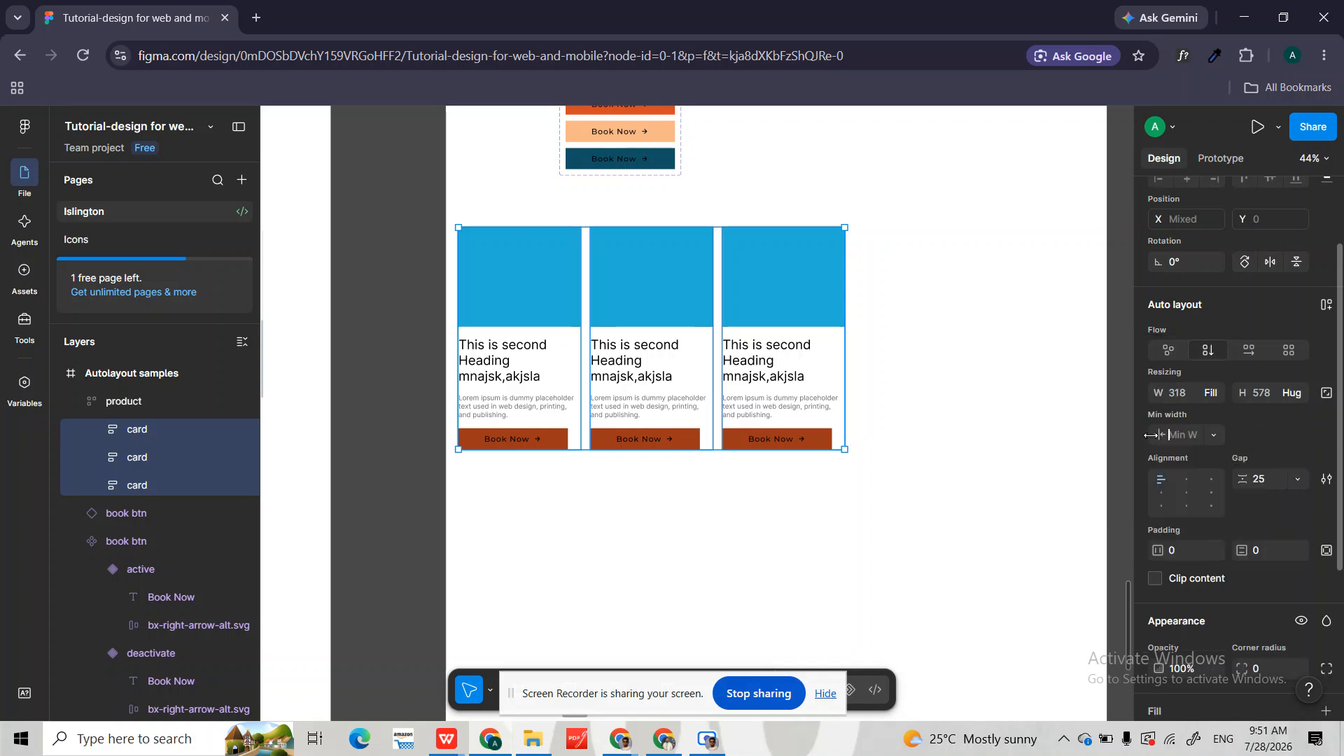
left_click(1186, 454)
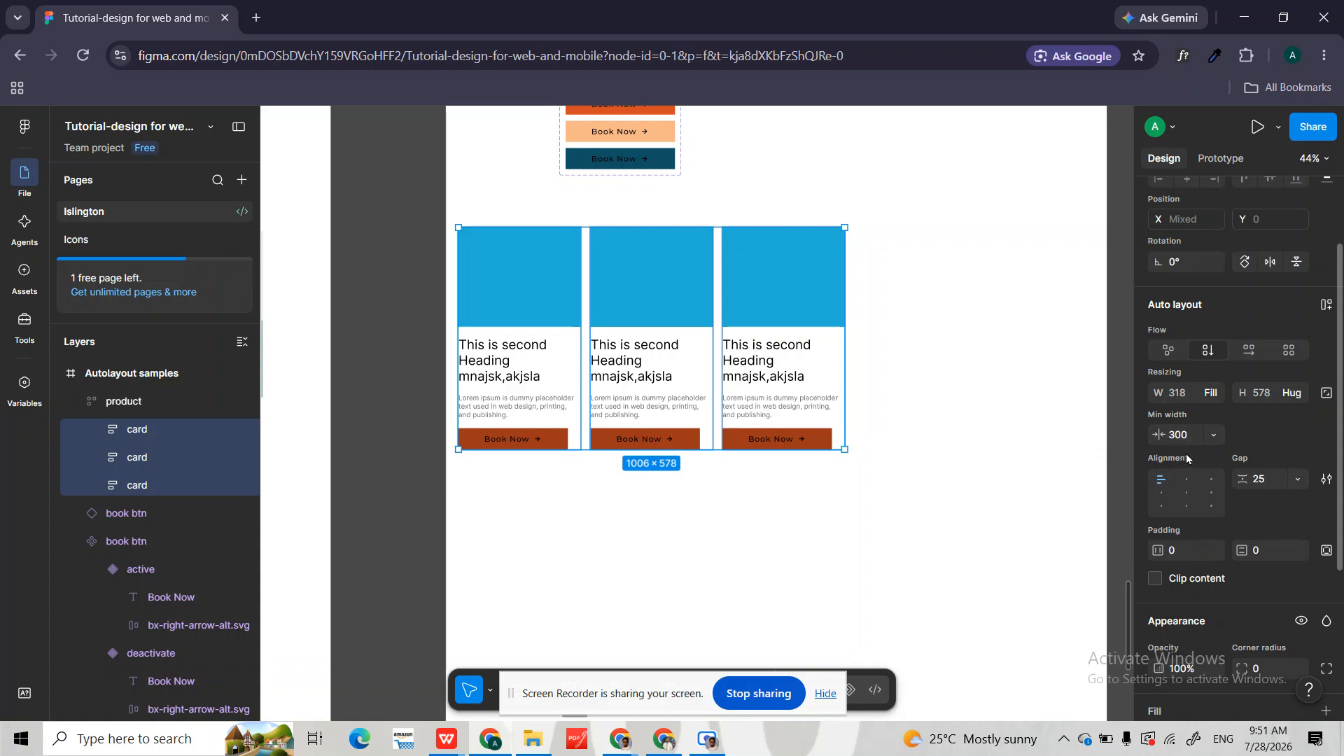
type("300")
key("Return")
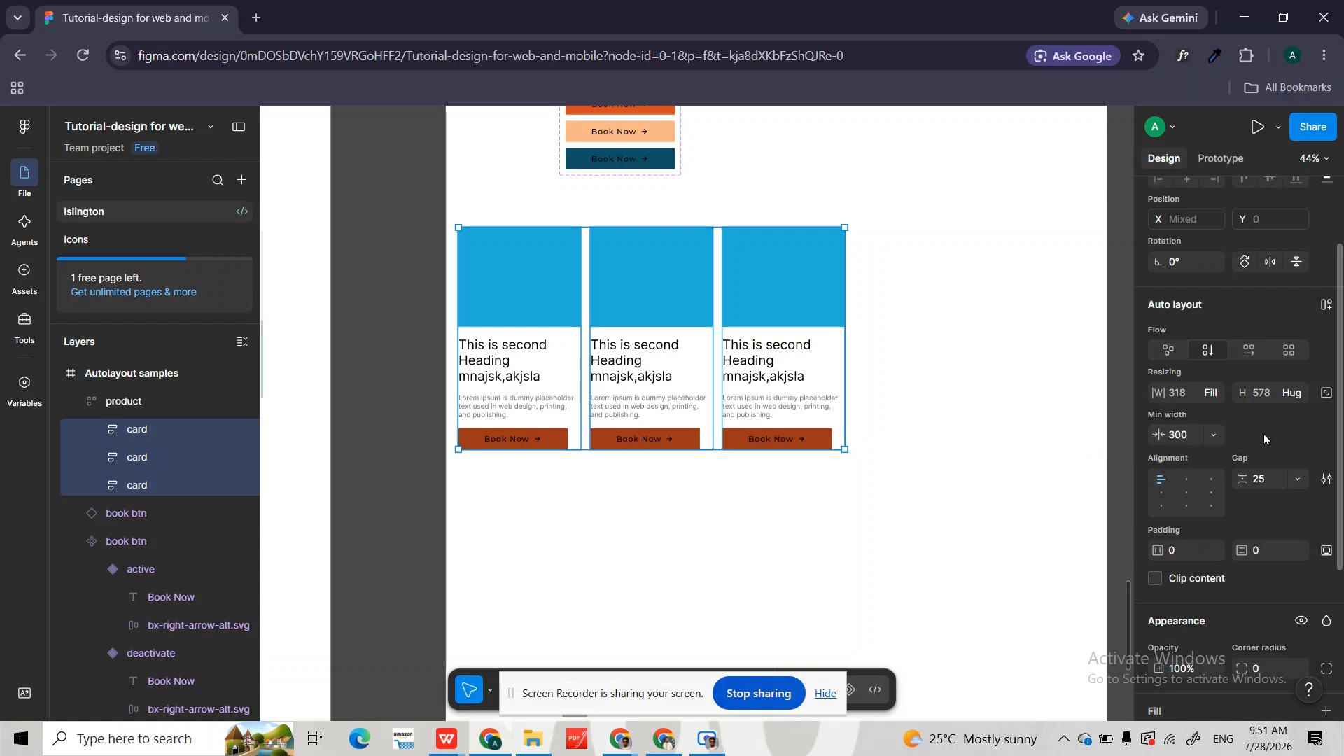
left_click(1212, 387)
left_click(1211, 394)
- Widen the product frame to about 1148 wide
left_click(124, 405)
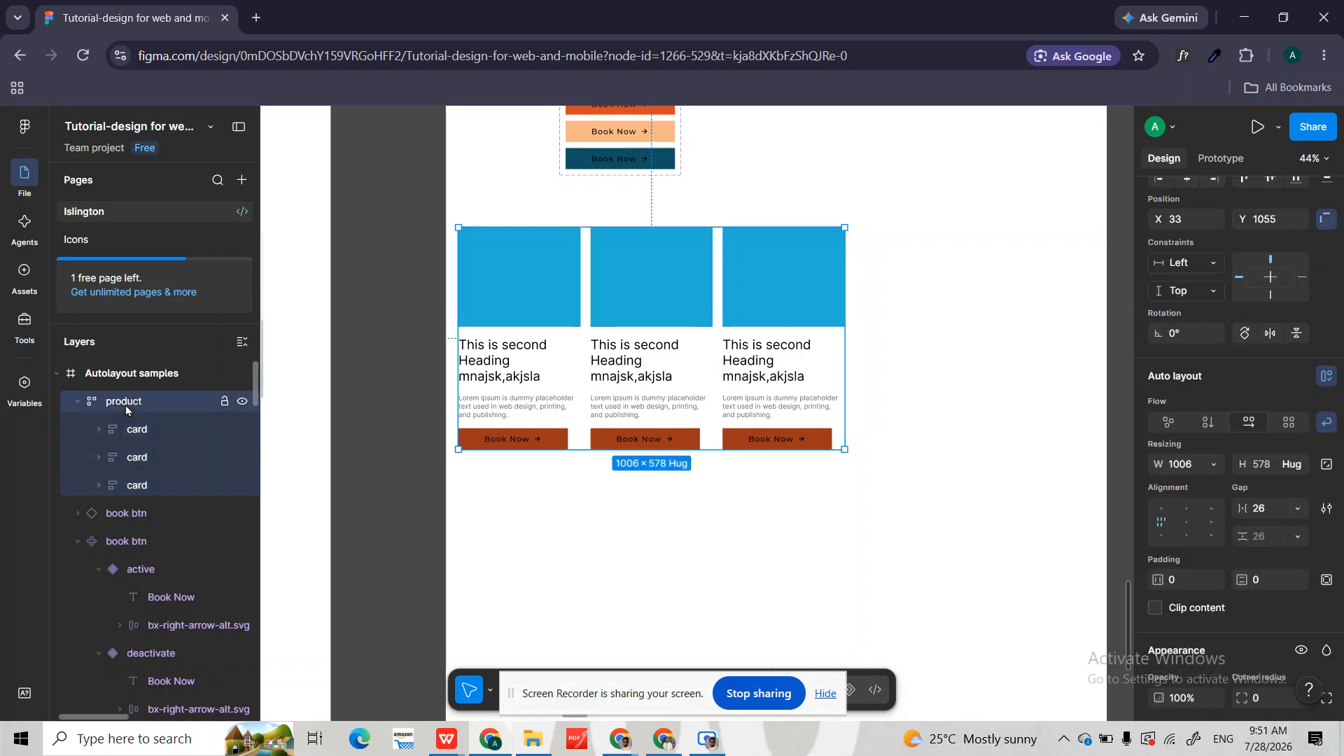
left_click_drag(845, 328, 901, 366)
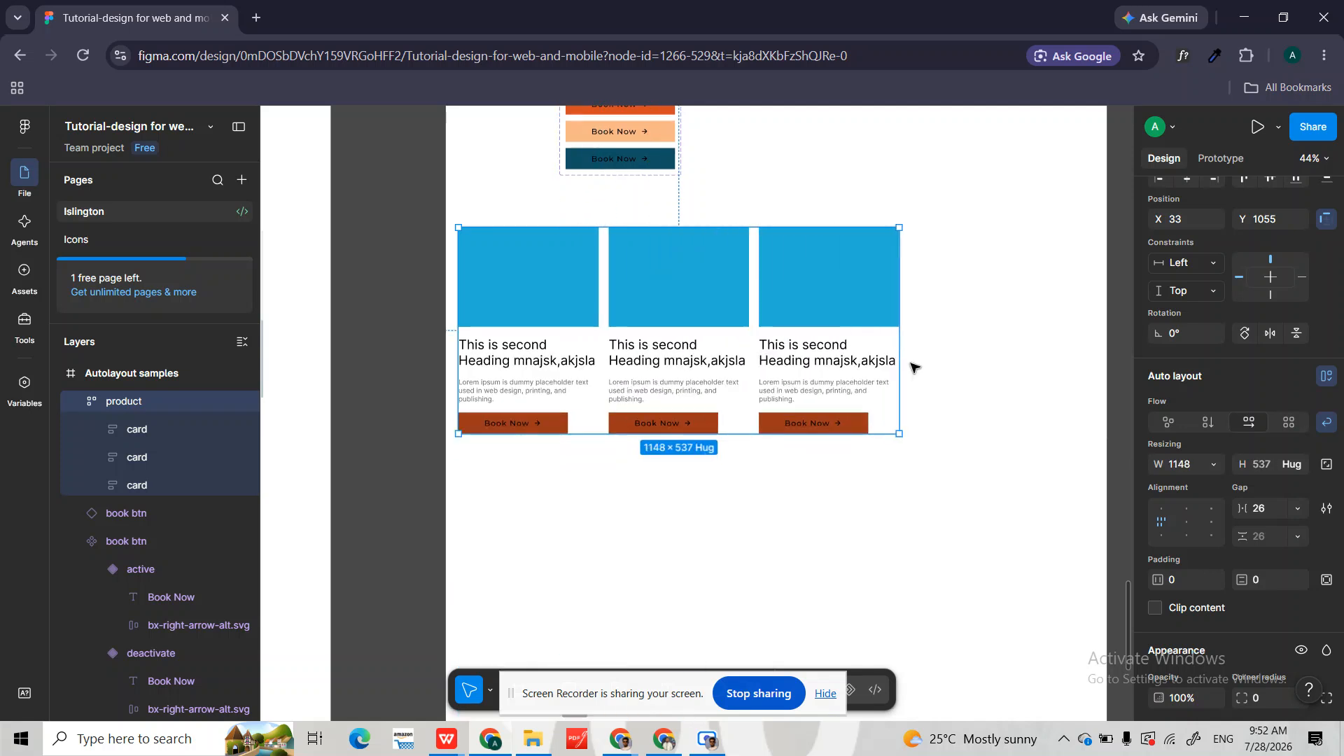
scroll(1198, 527, "down", 1)
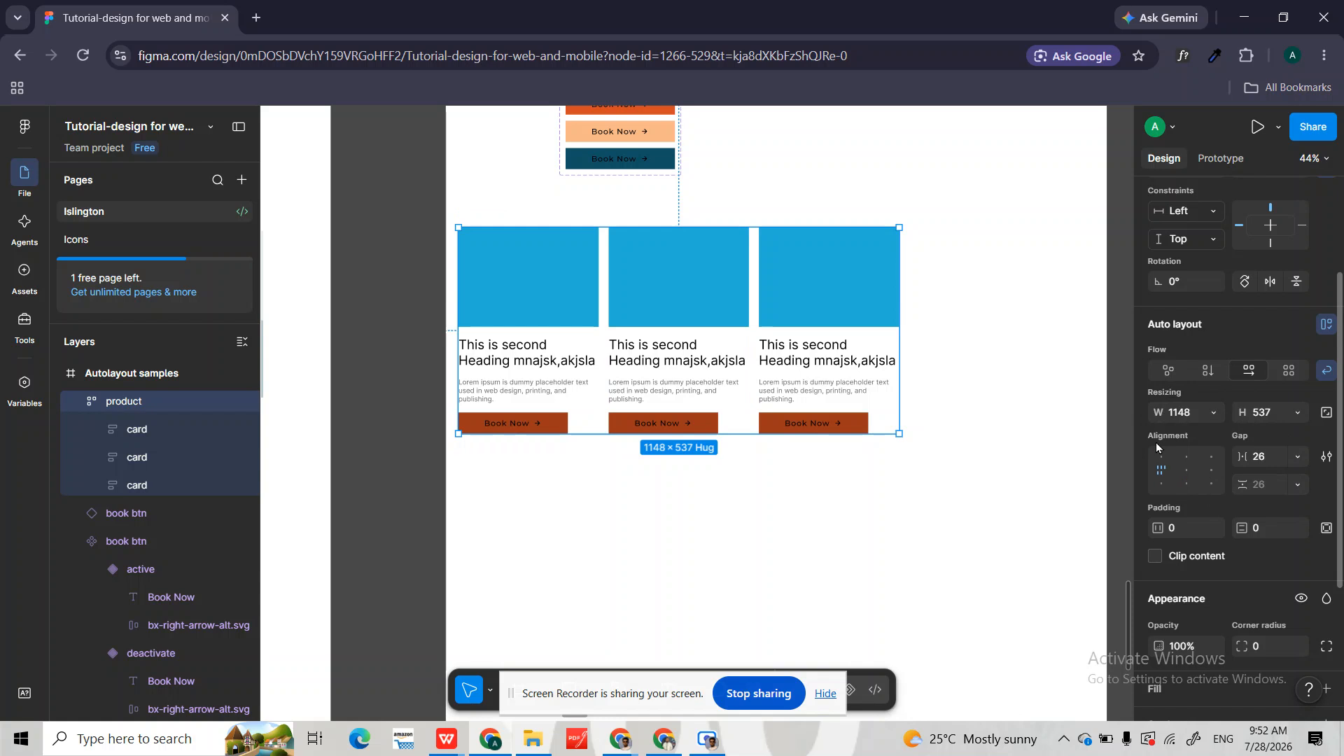
- Recolour the lorem ipsum body text in all three cards with grey/500, and darken it to grey/600
left_click(518, 392)
left_click(517, 391)
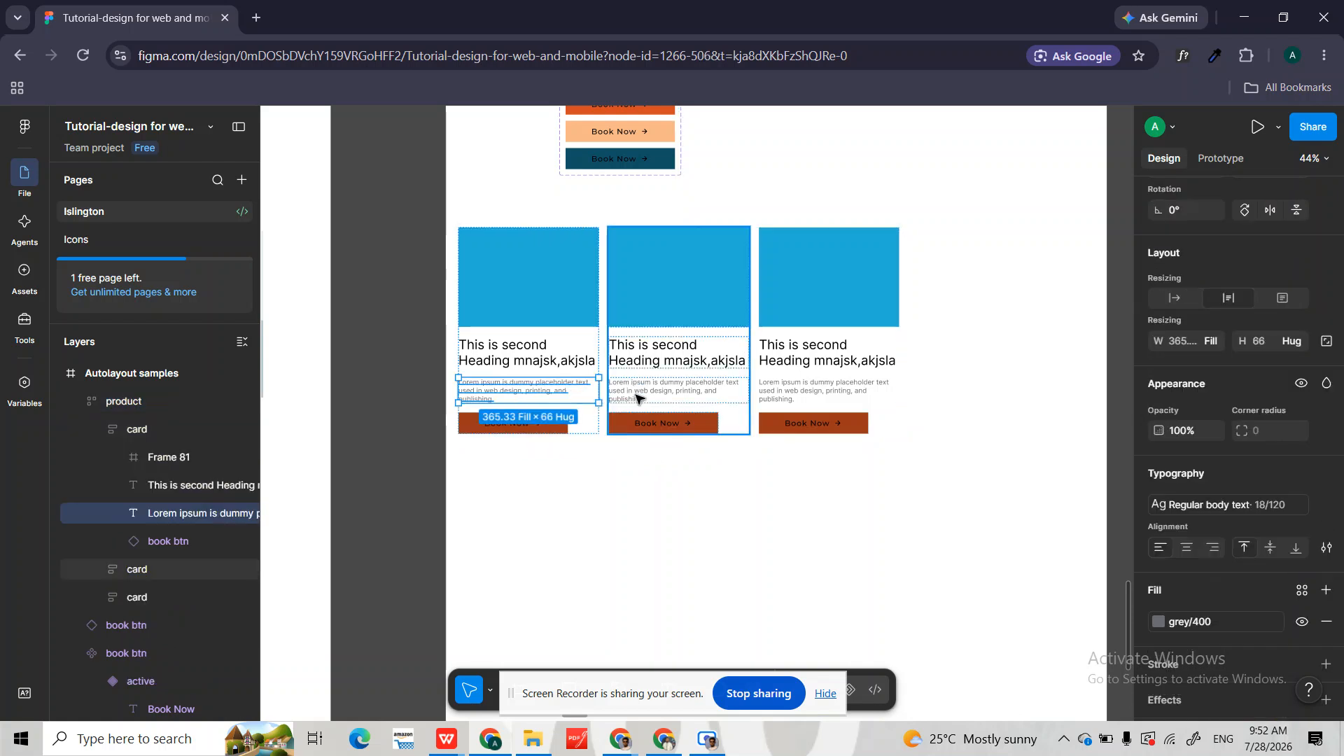
left_click(636, 396, "shift")
left_click(809, 400, "shift")
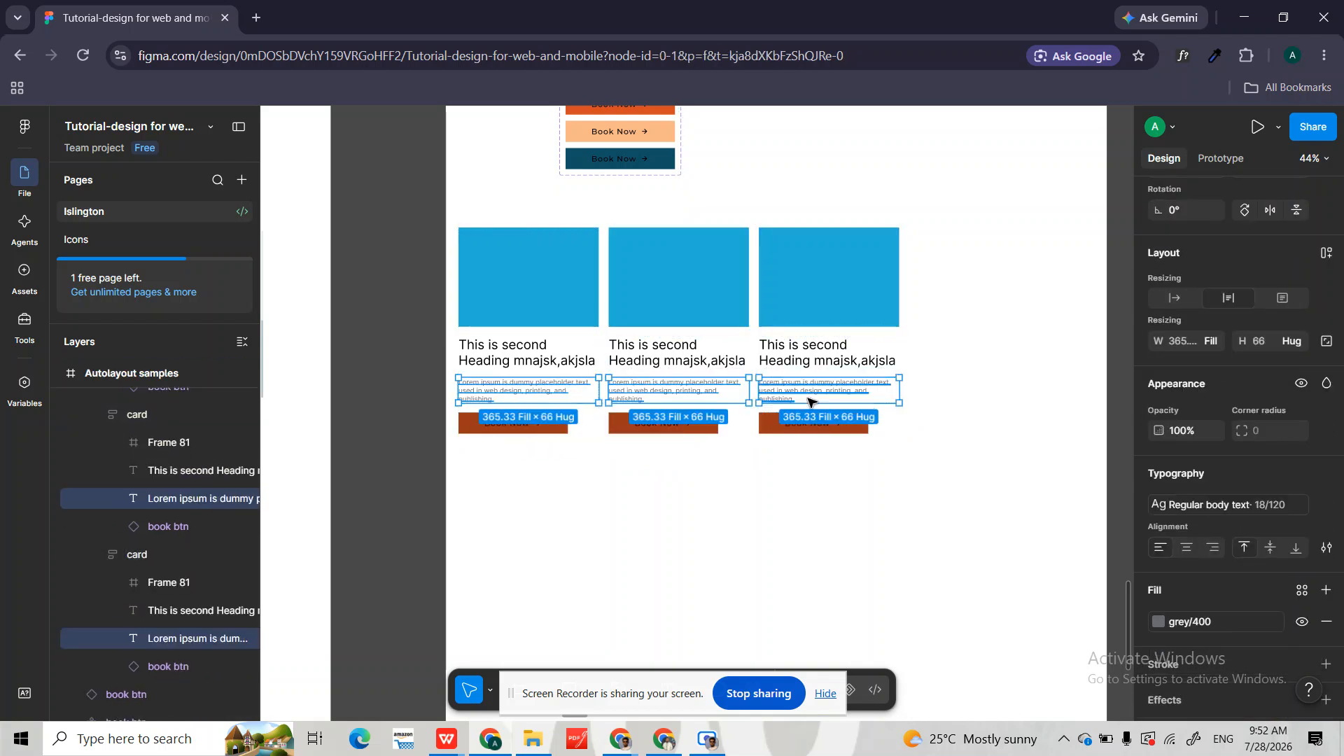
scroll(1138, 518, "down", 1)
left_click(1160, 567)
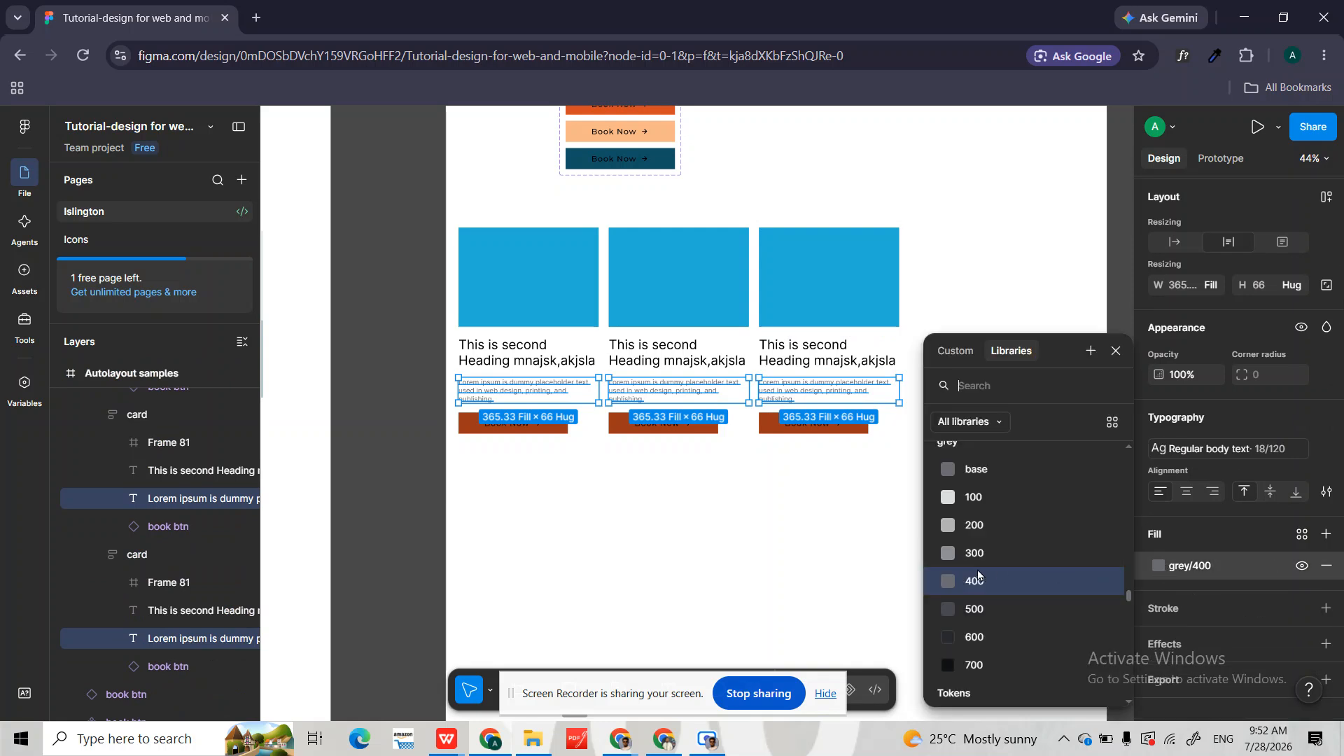
left_click(973, 607)
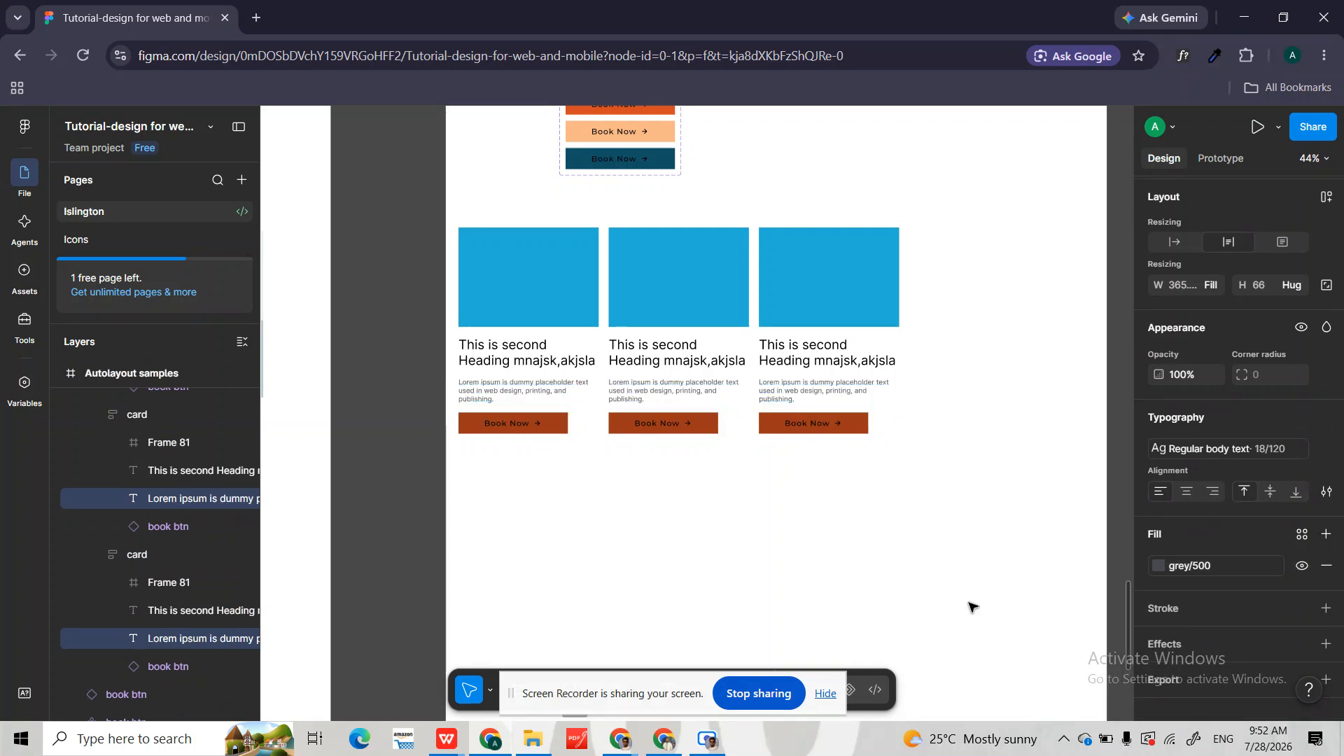
left_click(1153, 567)
left_click(999, 608)
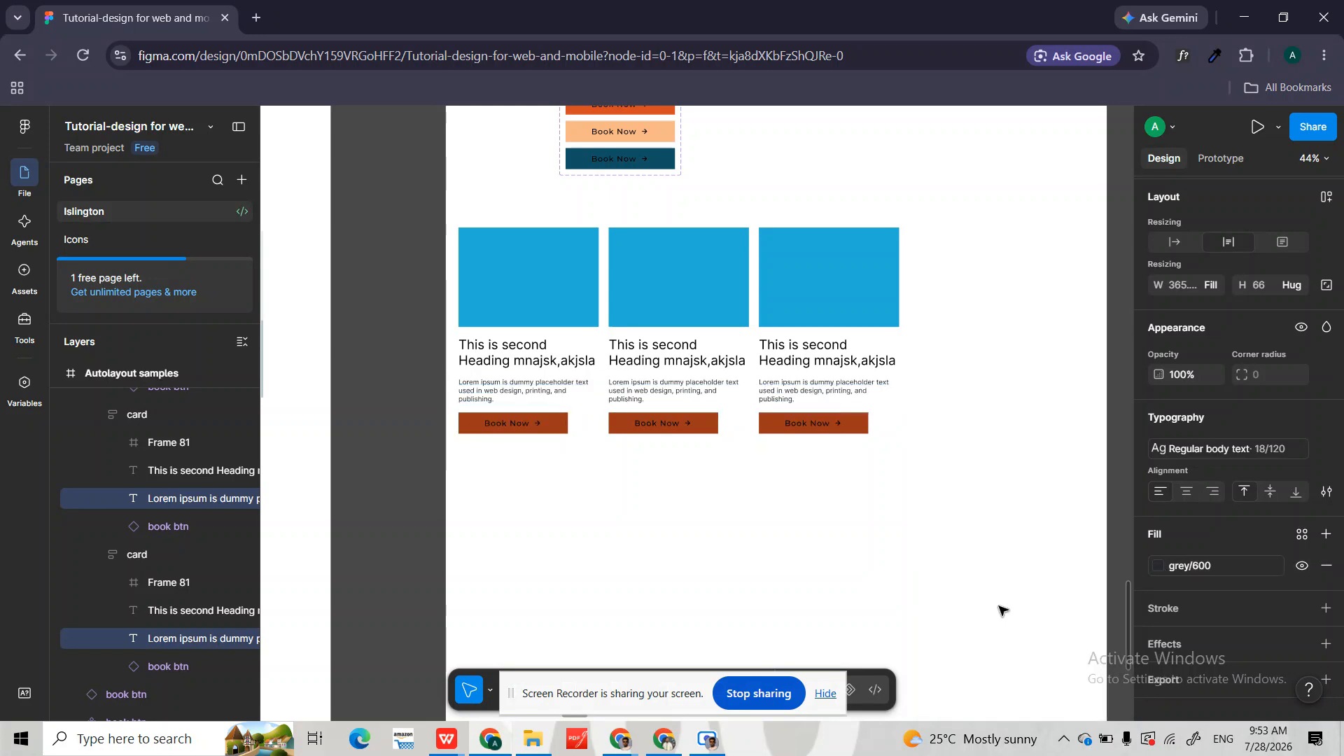
- Widen the product frame to about 1339 wide
left_click(804, 504)
left_click(714, 264)
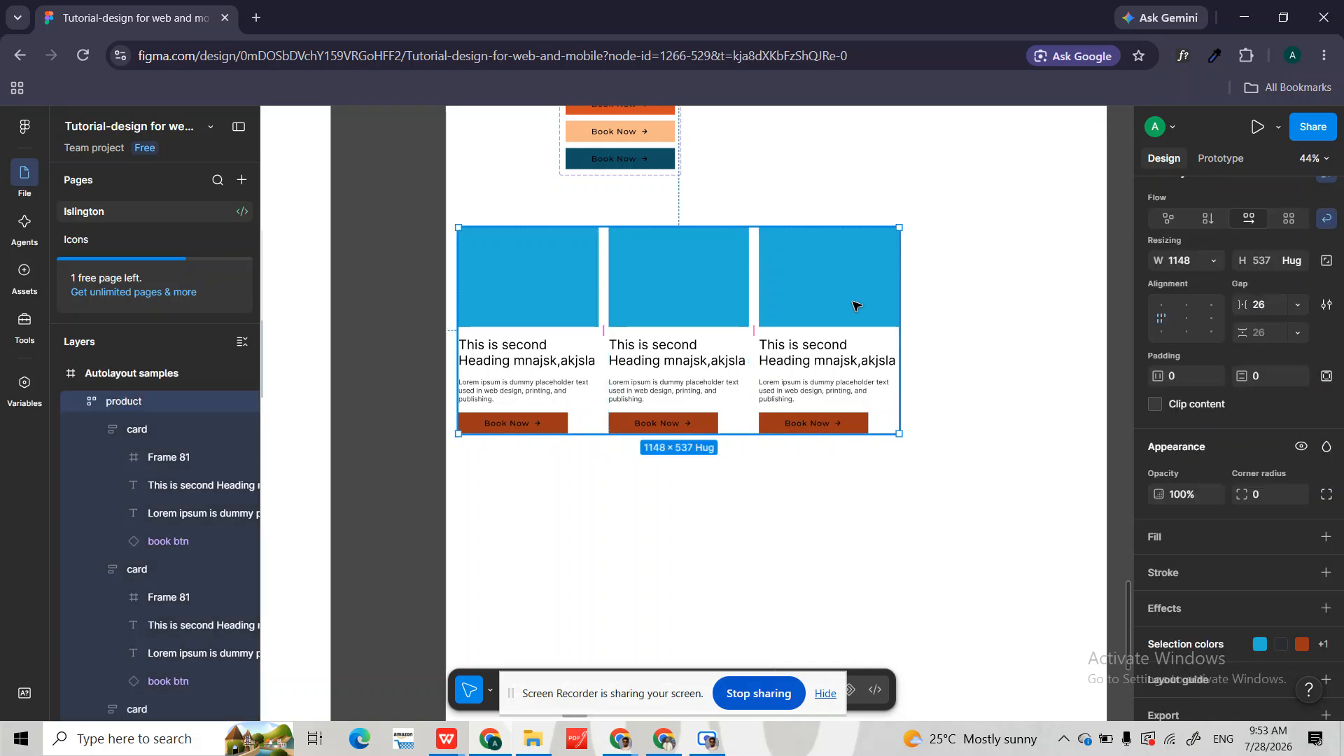
left_click_drag(899, 304, 973, 336)
scroll(809, 417, "up", 5)
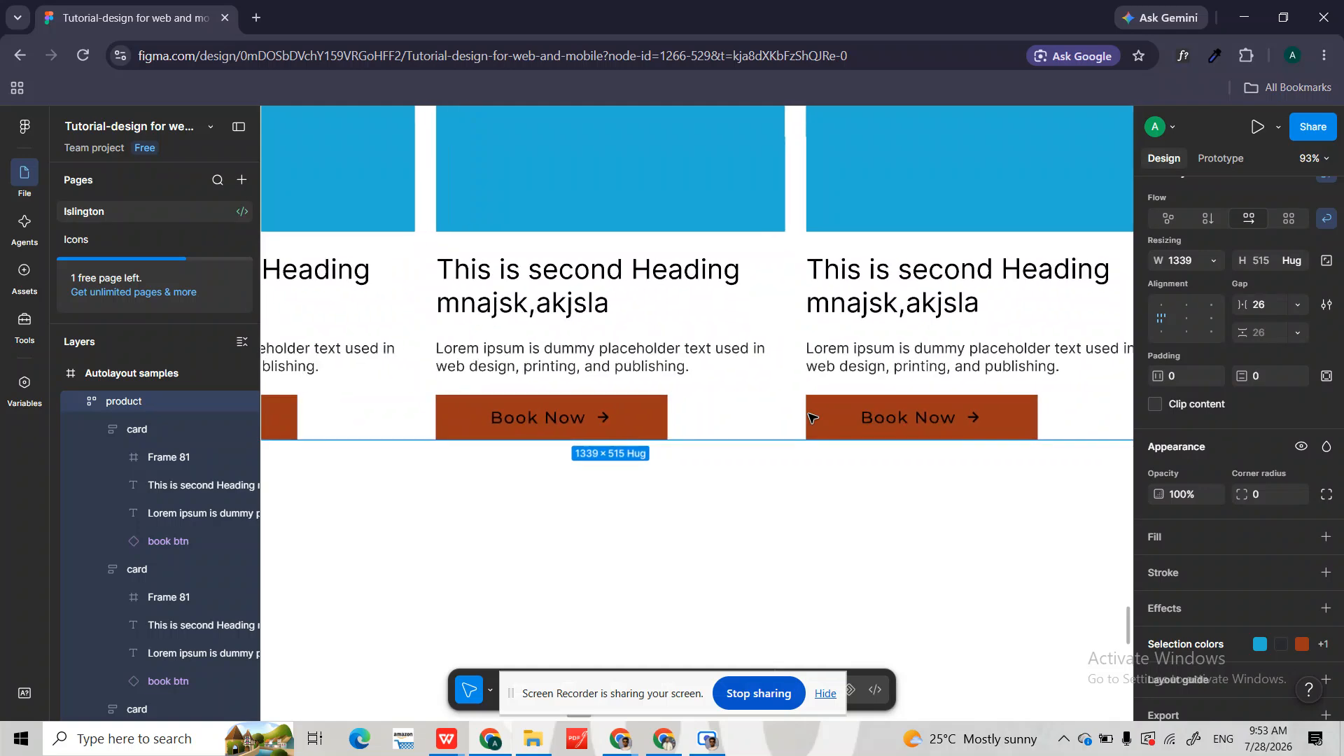
scroll(808, 415, "down", 3)
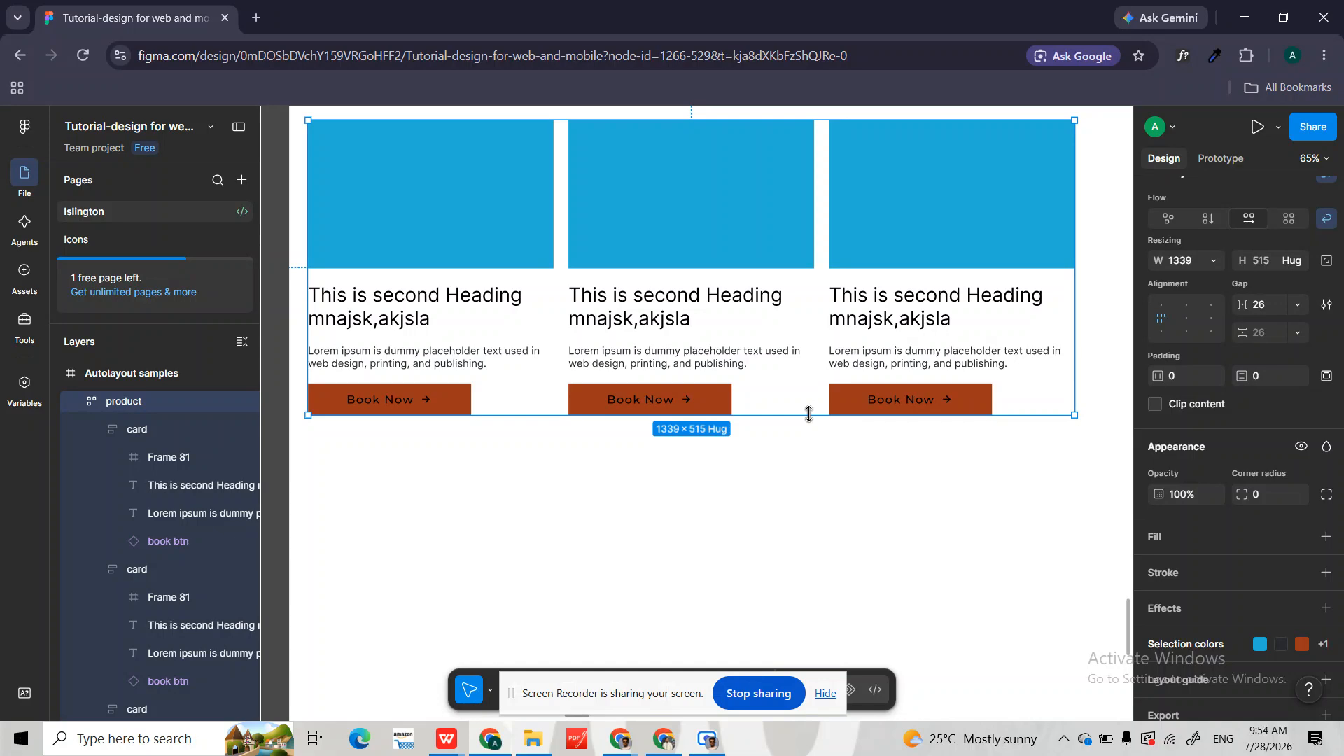
scroll(808, 414, "down", 5, "ctrl")
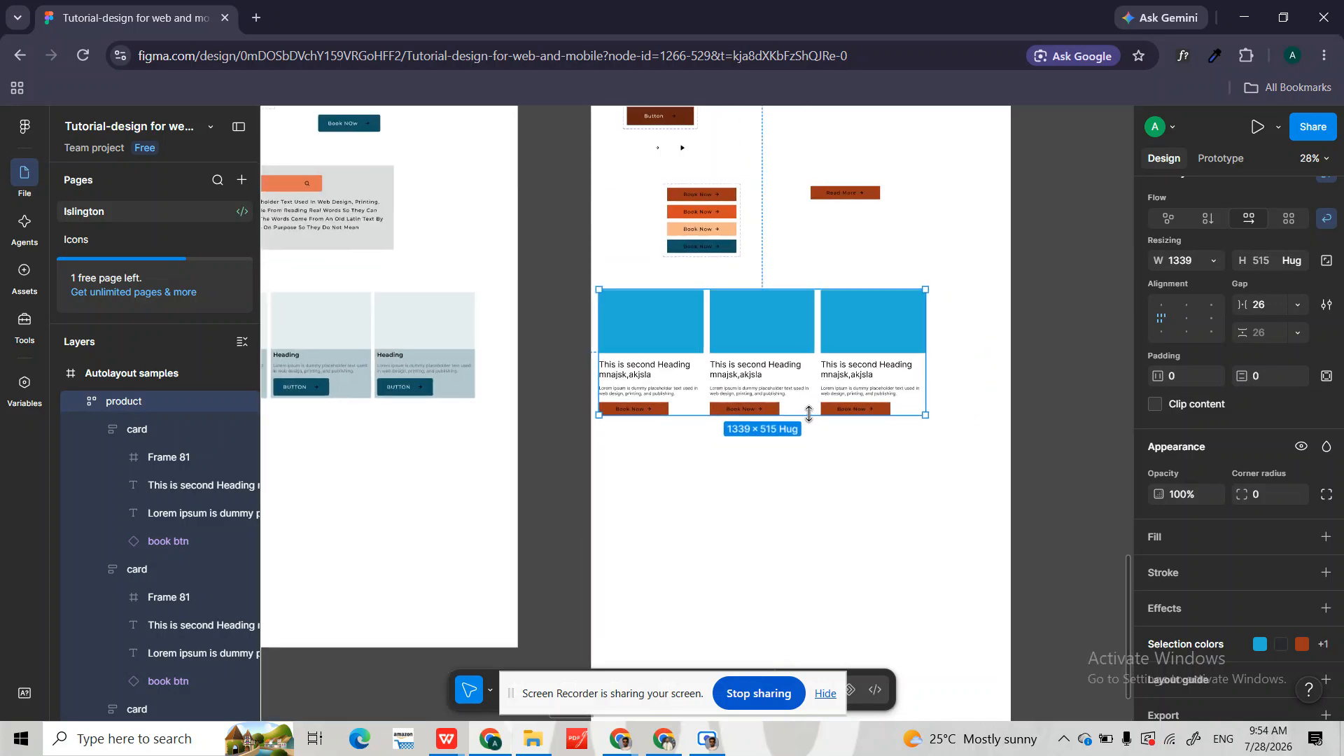
scroll(658, 316, "up", 3, "ctrl")
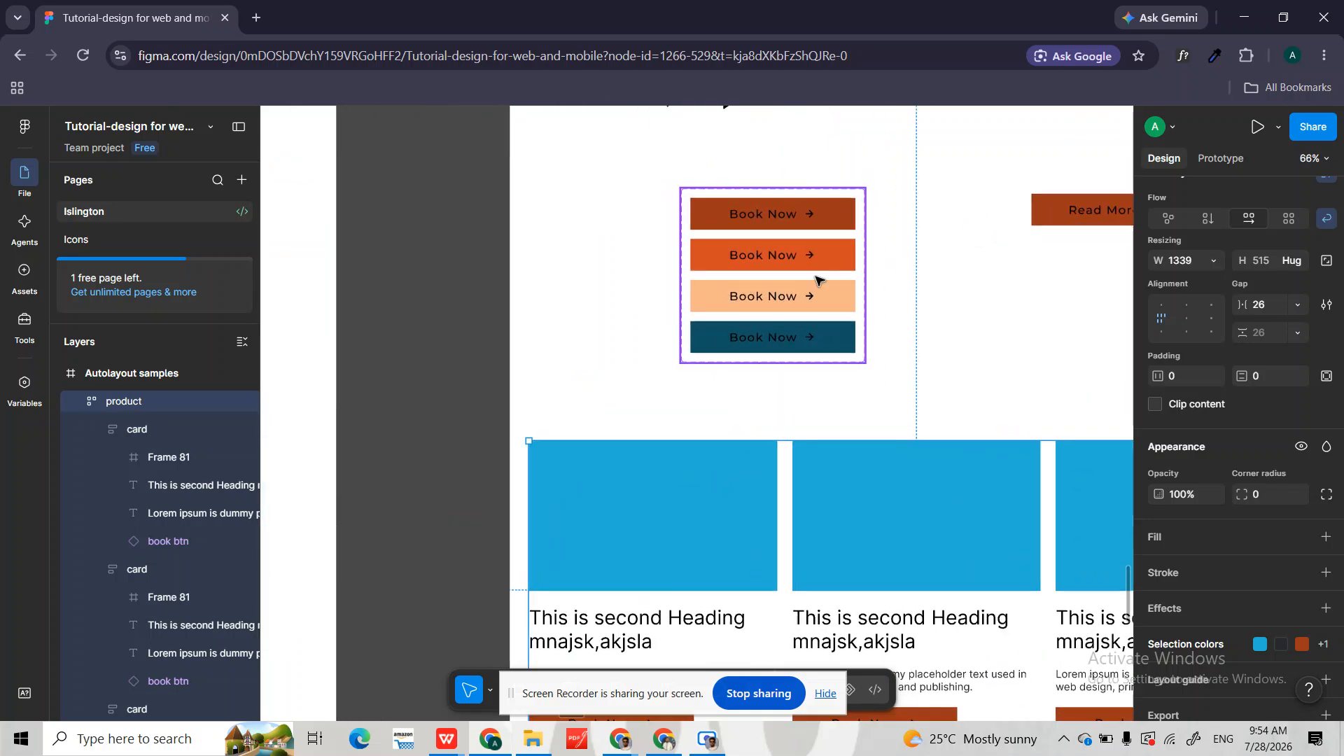
scroll(830, 276, "up", 4, "ctrl")
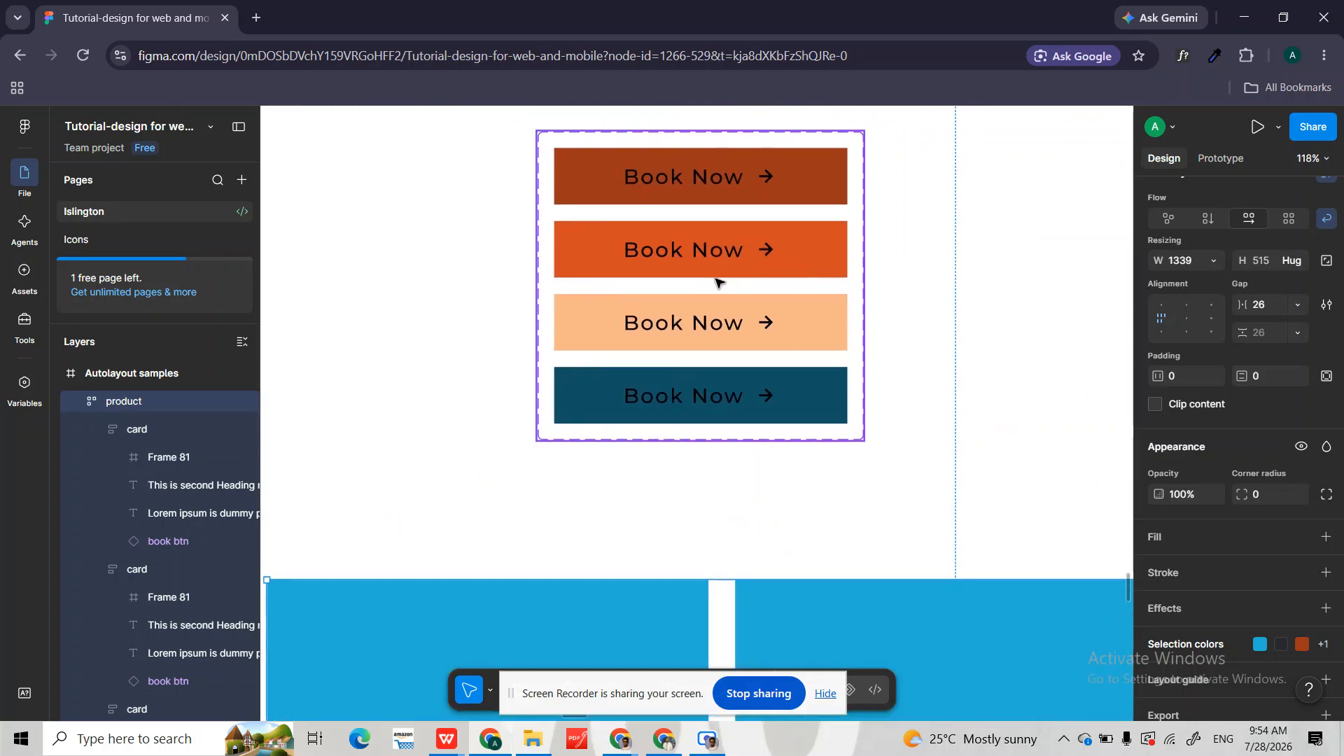
scroll(711, 288, "up", 4, "ctrl")
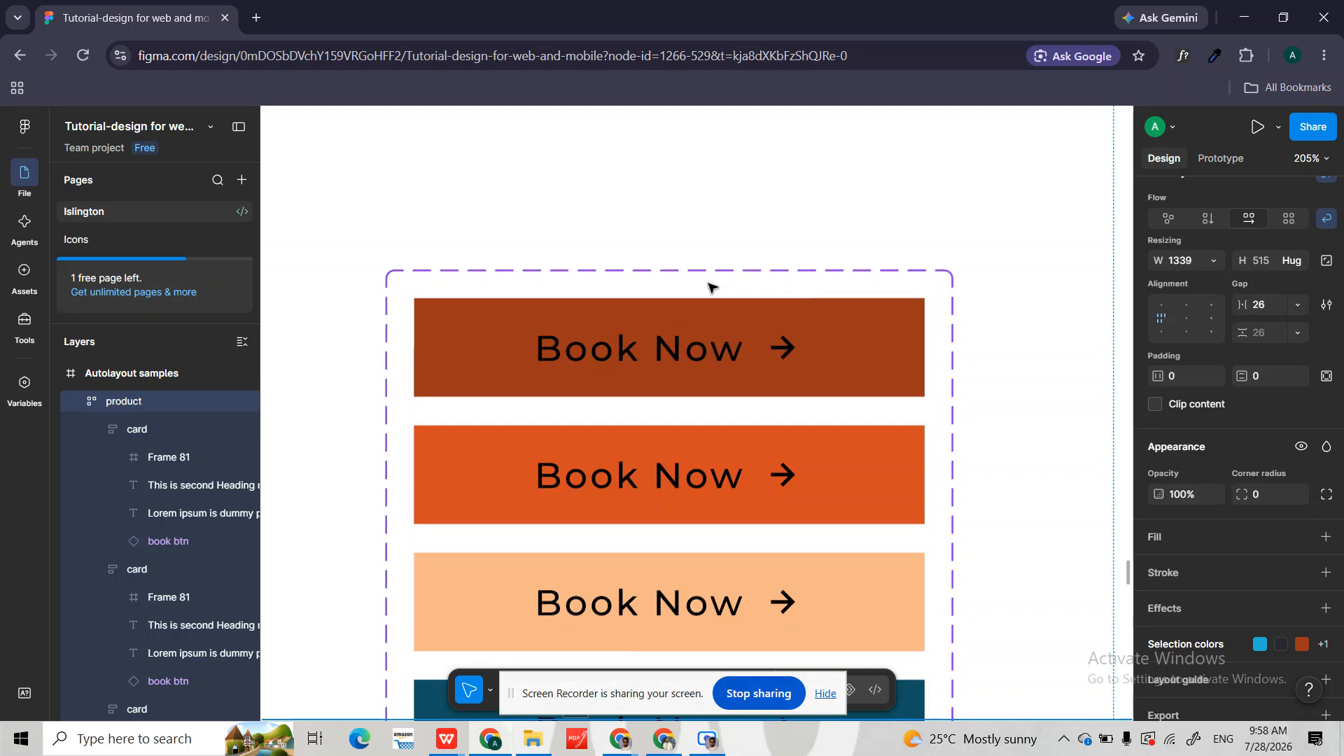
key("alt+Tab")
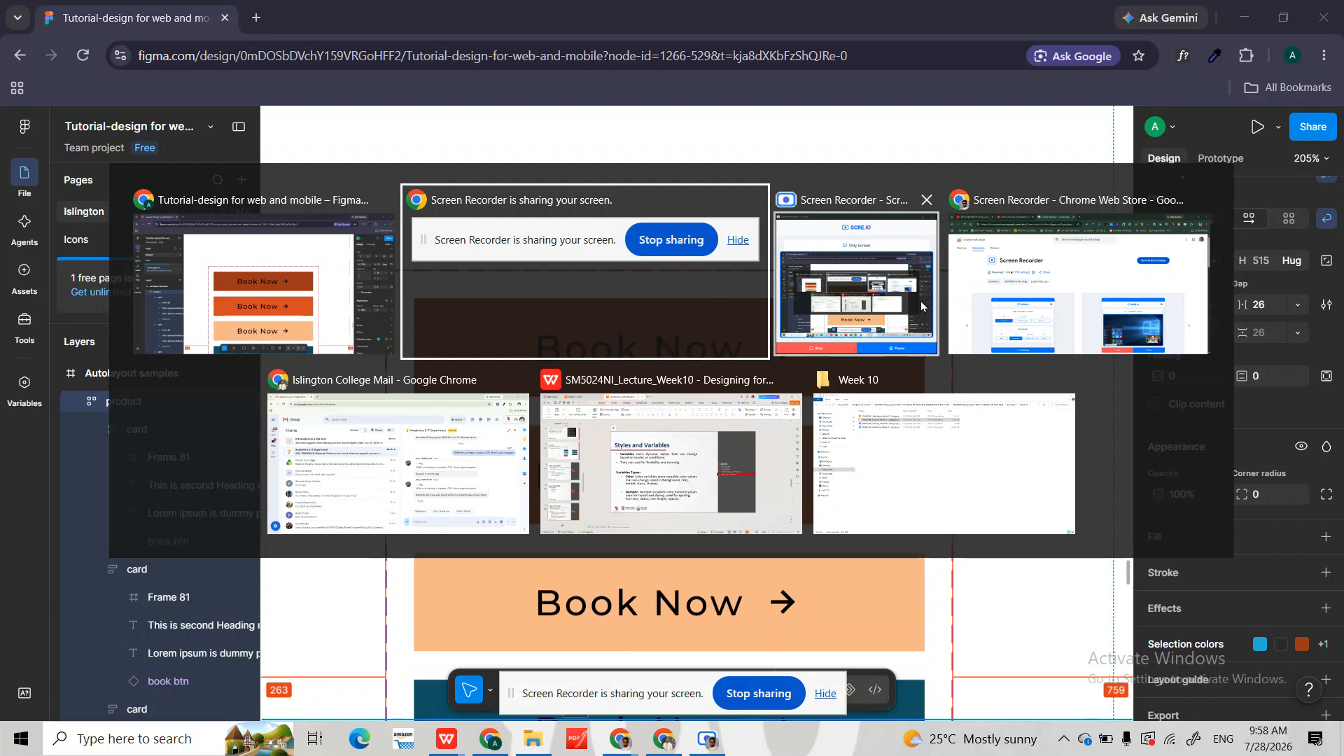
left_click(321, 292)
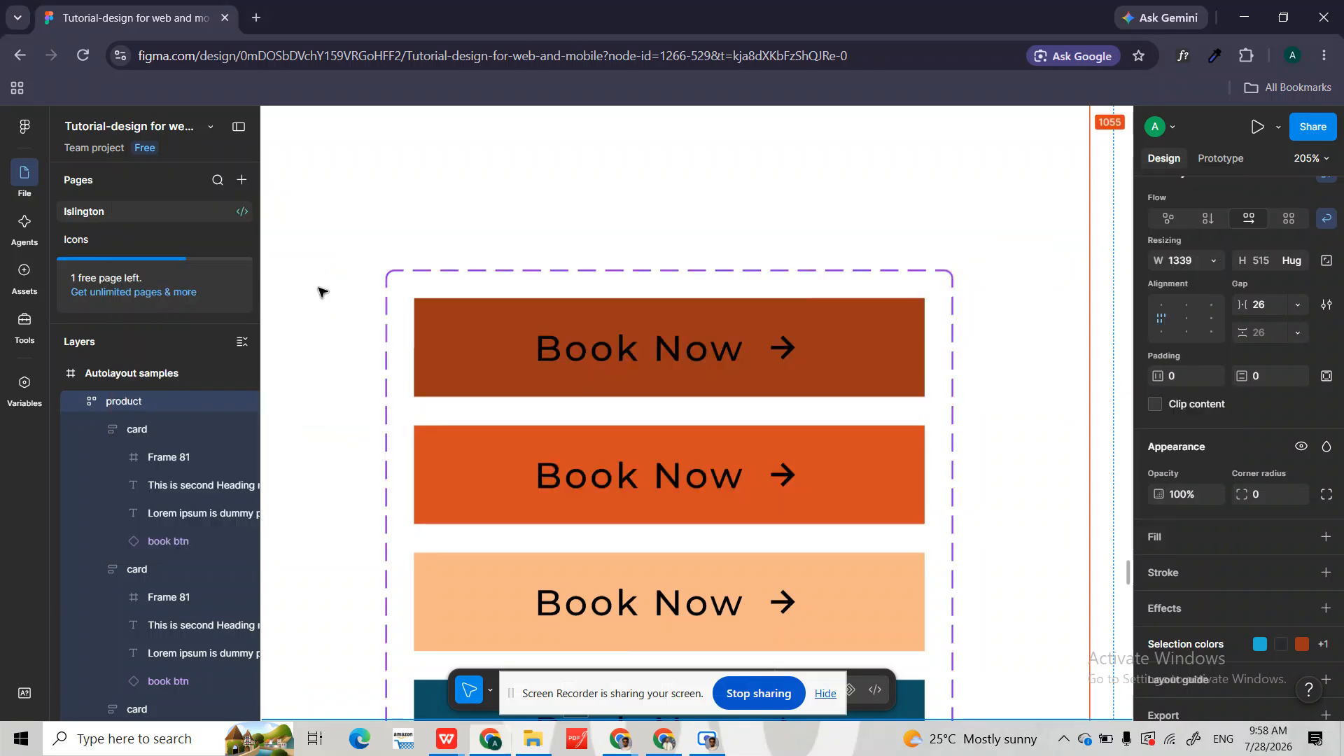